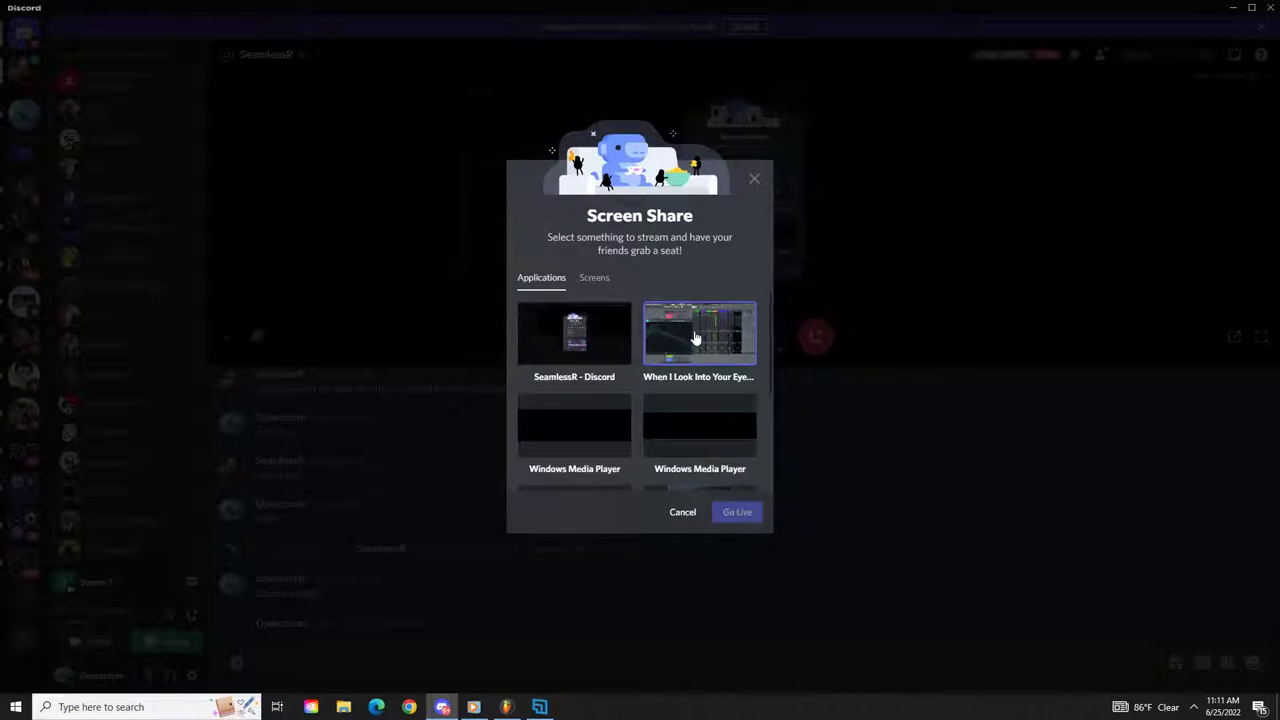
Step: Stream the When I Look Into Your Eyes project window in the Discord call, and switch to FL Studio
{"action": "left_click", "coordinate": [712, 333]}
{"action": "left_click", "coordinate": [737, 515]}
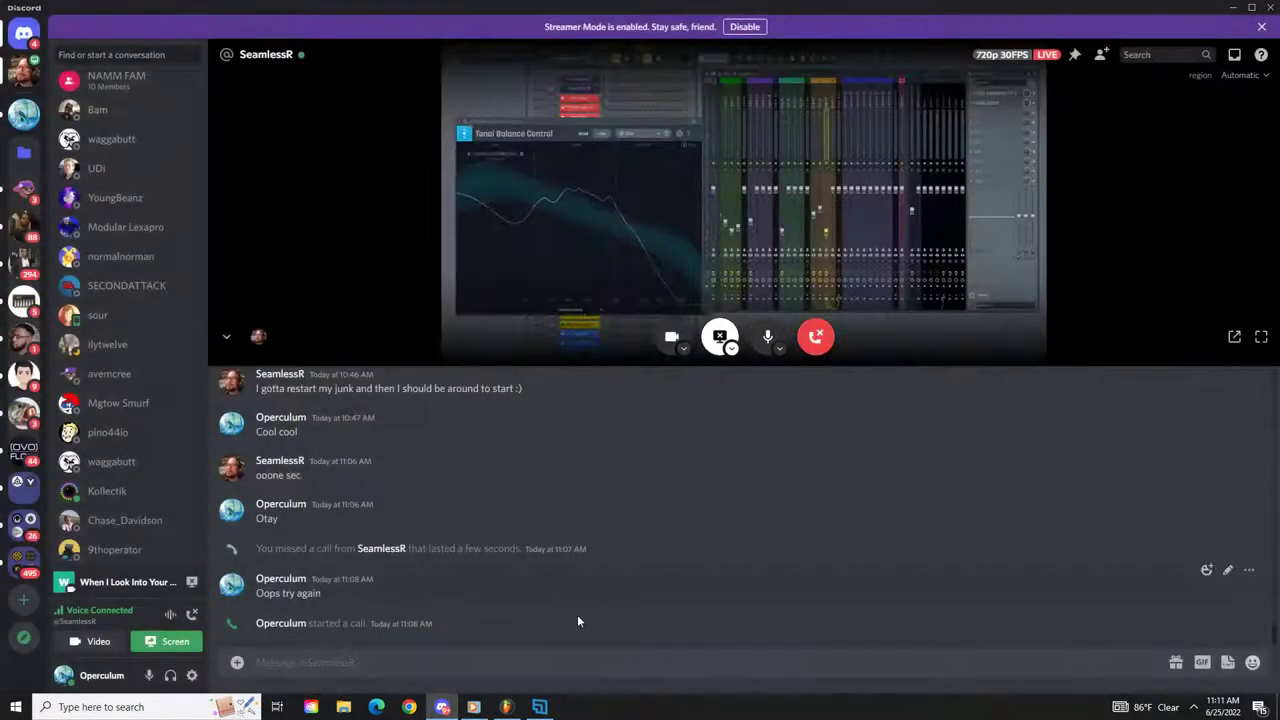
{"action": "left_click", "coordinate": [506, 707]}
{"action": "left_click_drag", "start_coordinate": [430, 187], "coordinate": [652, 115]}
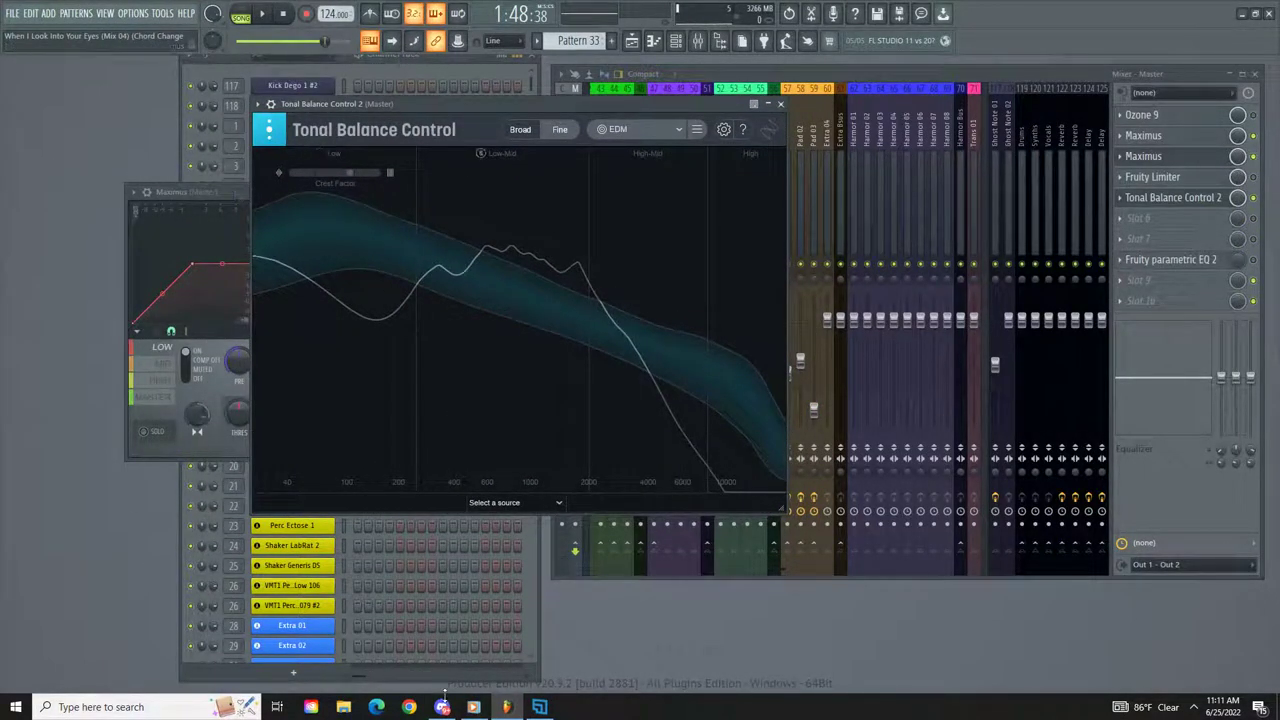
Step: Switch to Chrome with the Operculum Audio profile and go to youtube.com
{"action": "left_click", "coordinate": [1193, 707]}
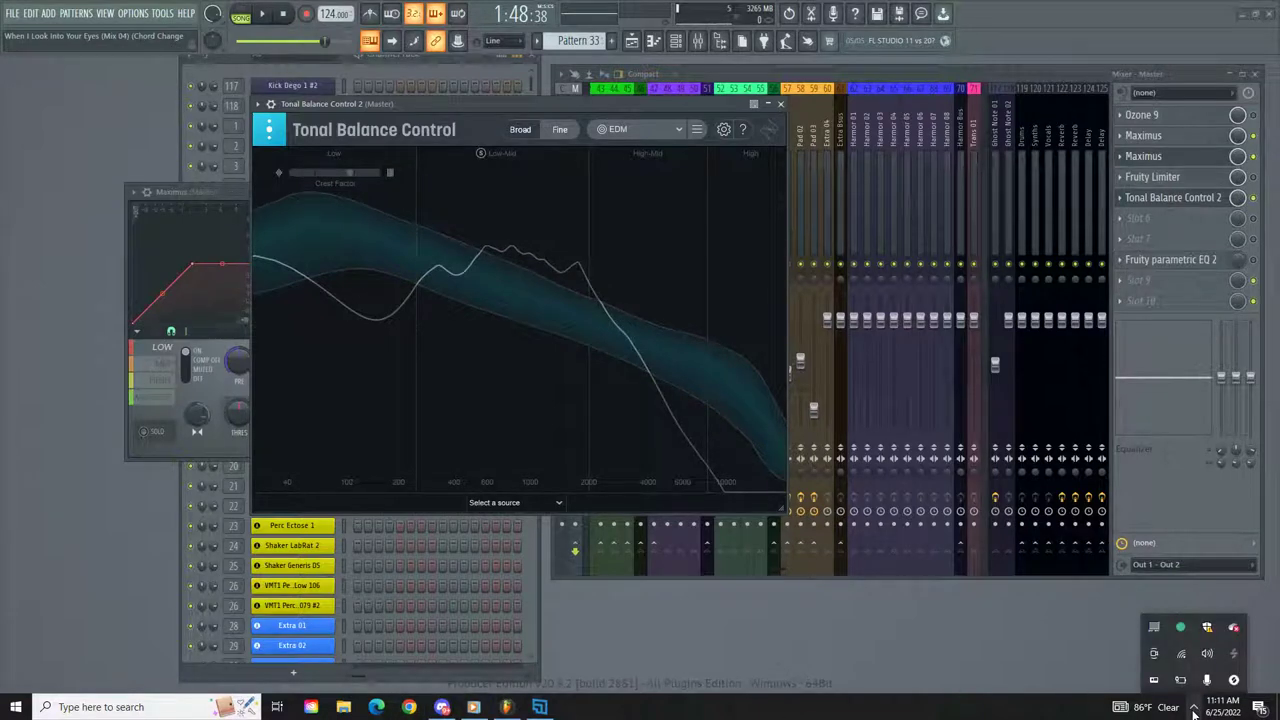
{"action": "left_click", "coordinate": [614, 690]}
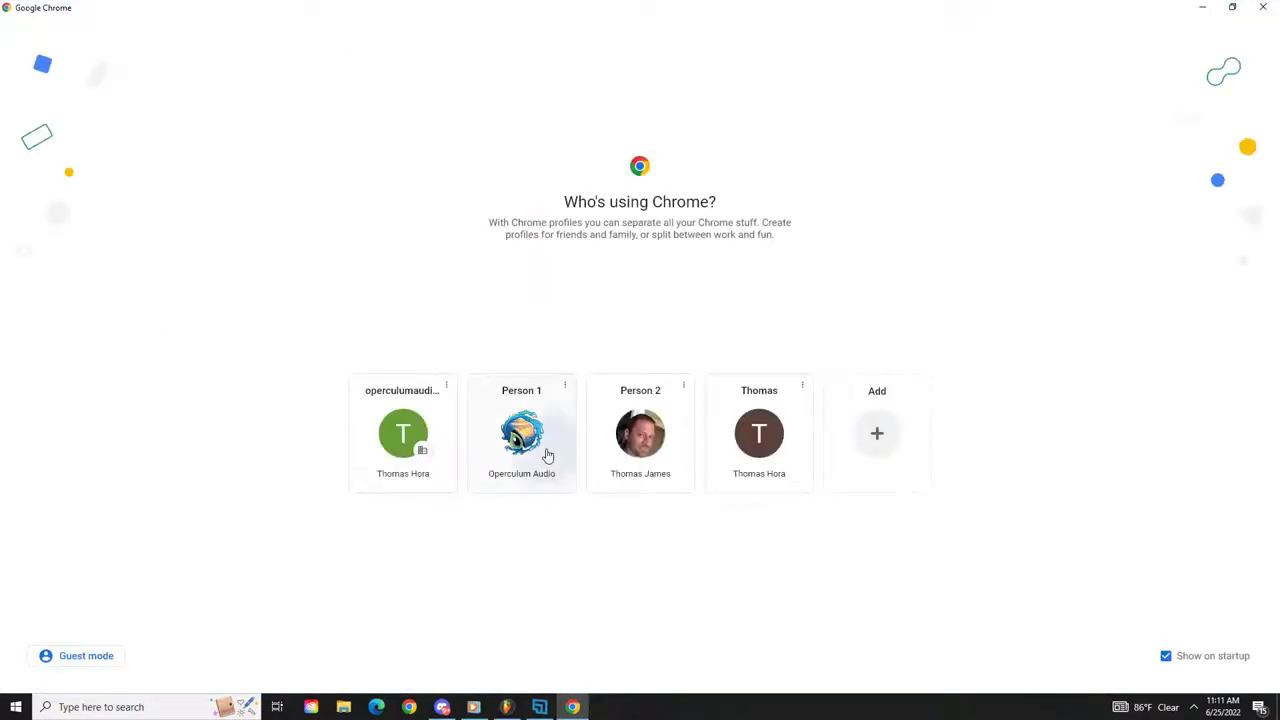
{"action": "left_click", "coordinate": [543, 450]}
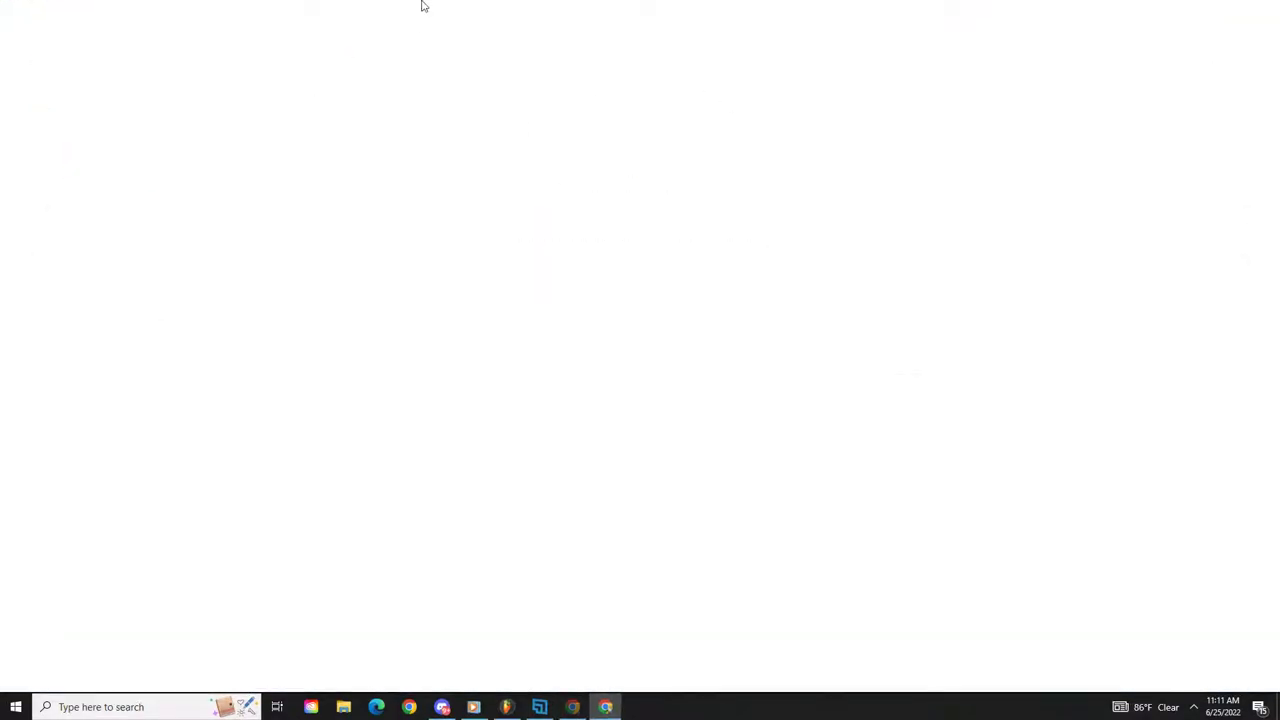
{"action": "left_click", "coordinate": [340, 37]}
{"action": "type", "text": "youtube.com"}
{"action": "key", "text": "Return"}
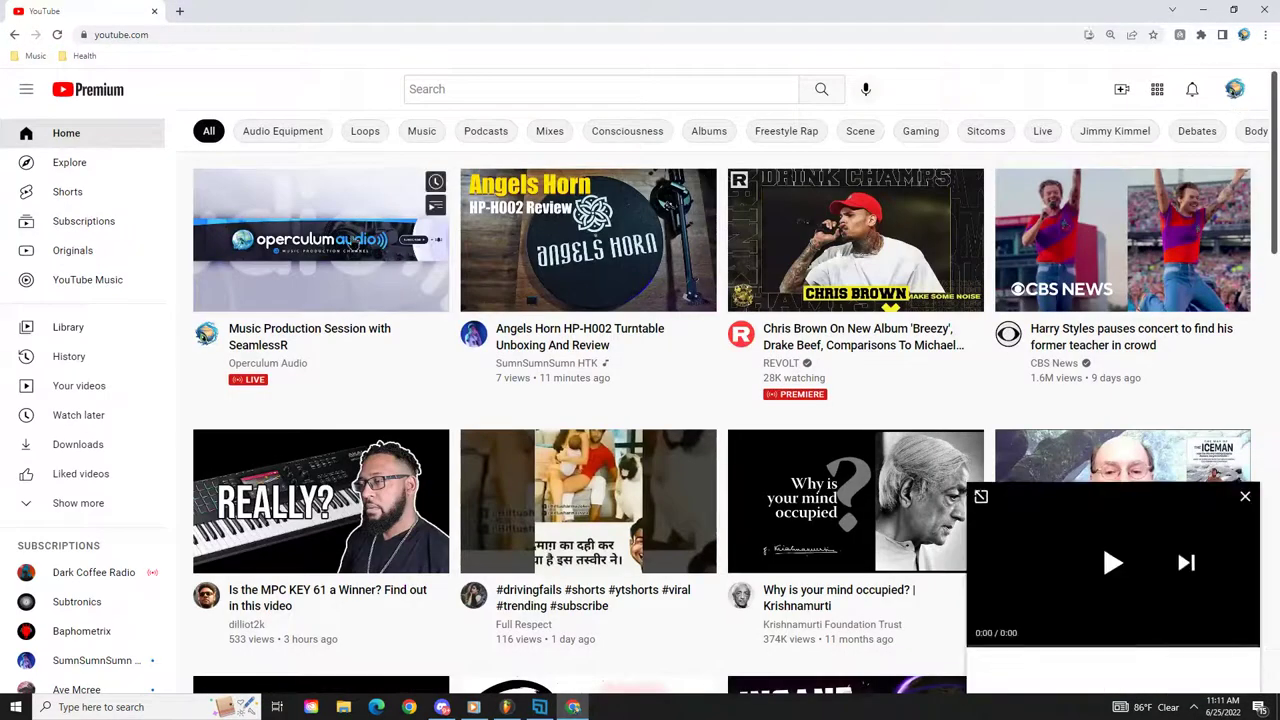
Step: Check the chat participants of the Operculum Audio live stream, and return to FL Studio by minimizing the browser
{"action": "left_click", "coordinate": [354, 240]}
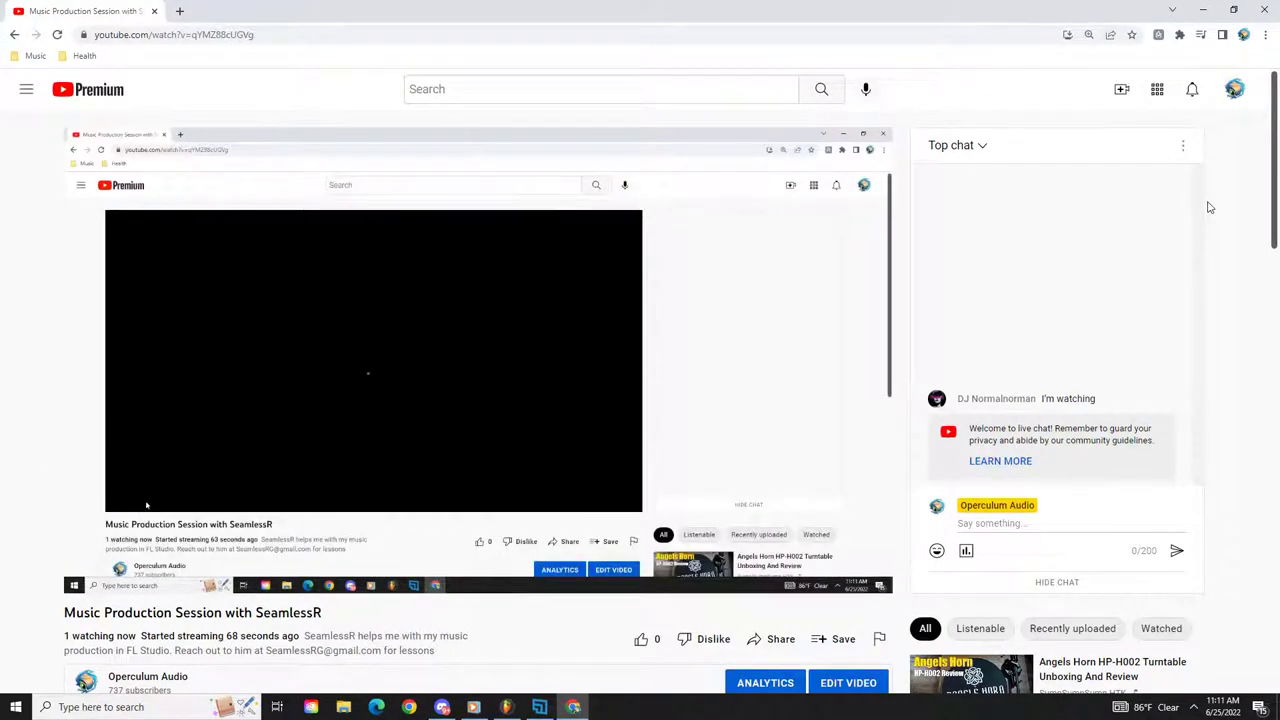
{"action": "left_click", "coordinate": [1183, 147]}
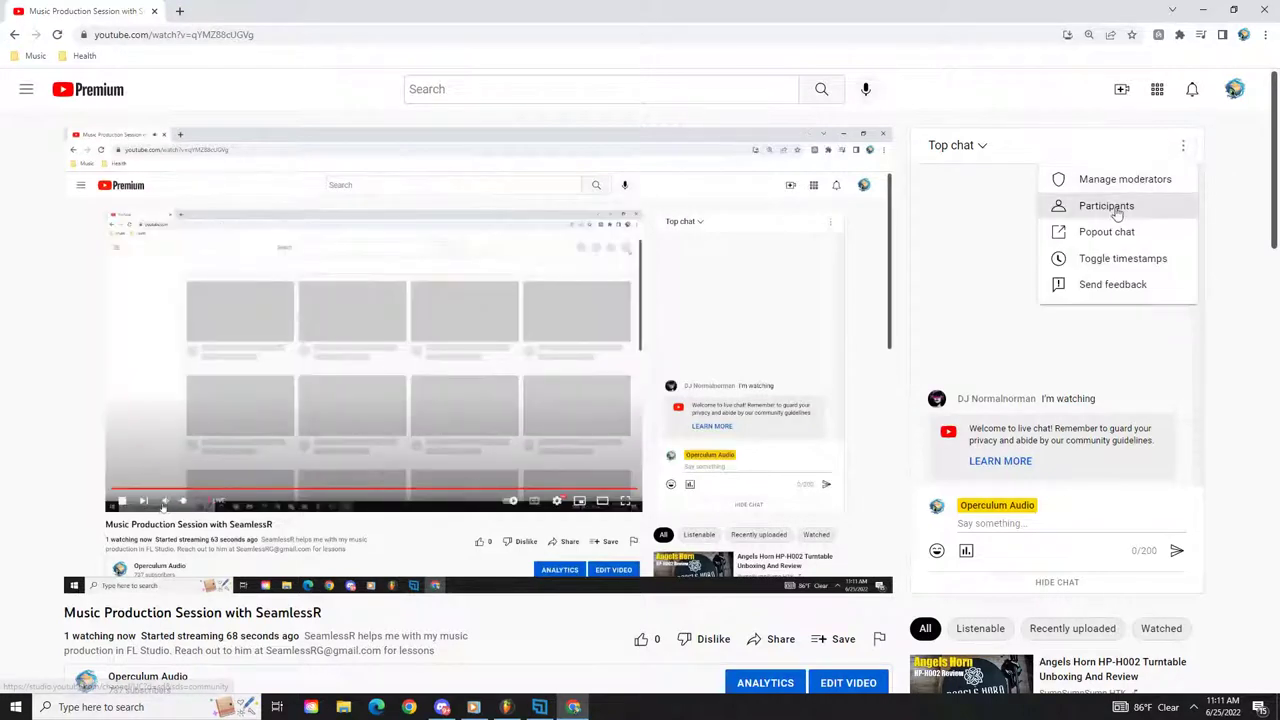
{"action": "left_click", "coordinate": [1106, 206]}
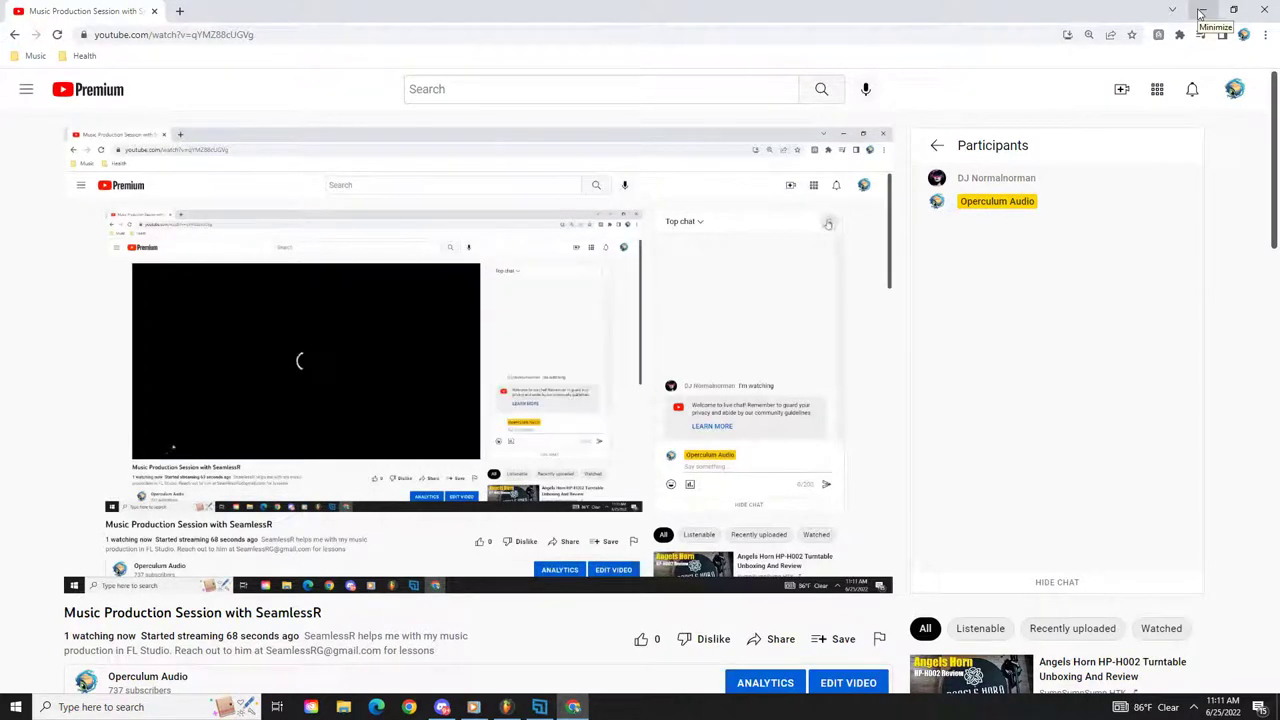
{"action": "left_click", "coordinate": [1201, 12]}
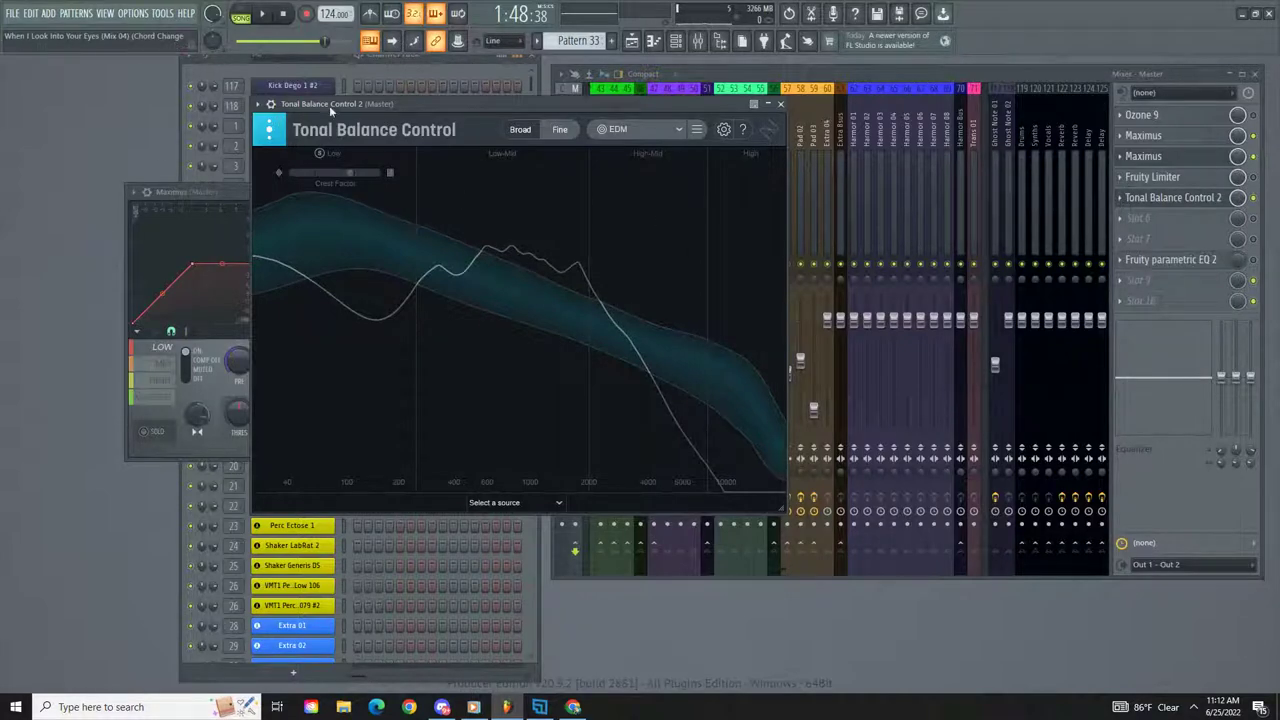
Step: Close the Tonal Balance Control window and move the Maximus window up to just below the main toolbar
{"action": "left_click_drag", "start_coordinate": [302, 107], "coordinate": [431, 69]}
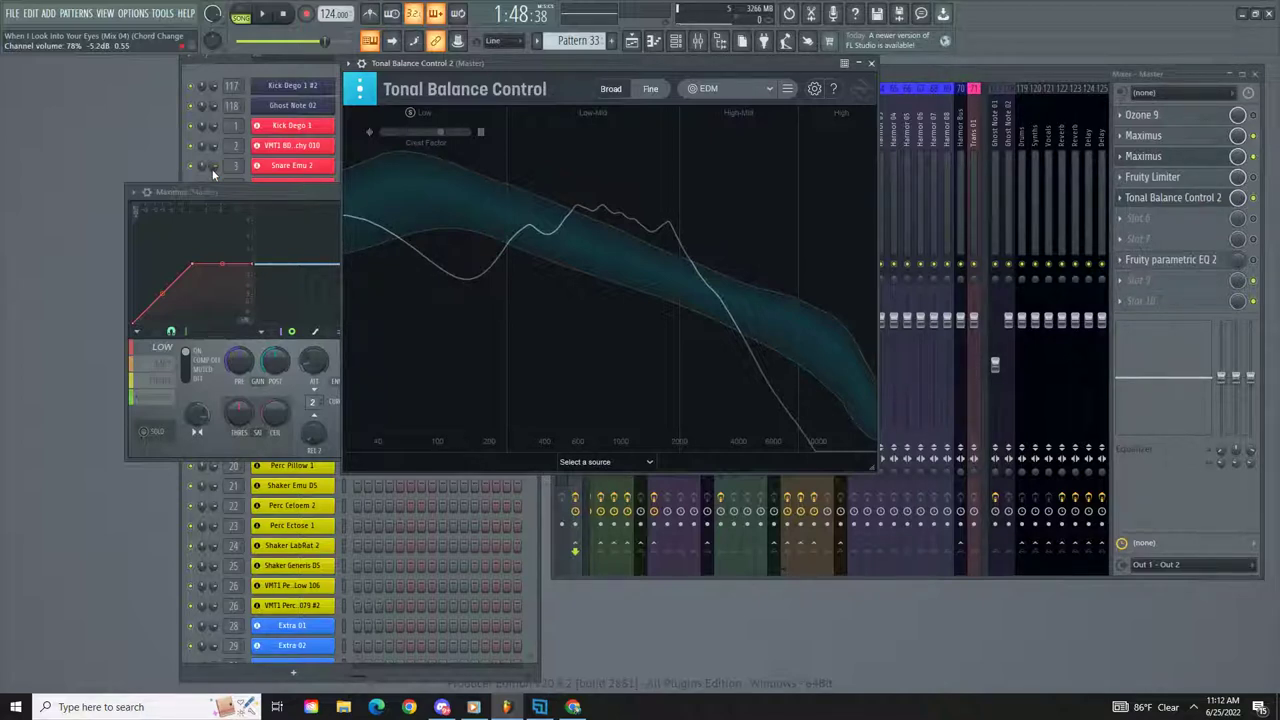
{"action": "left_click", "coordinate": [871, 63]}
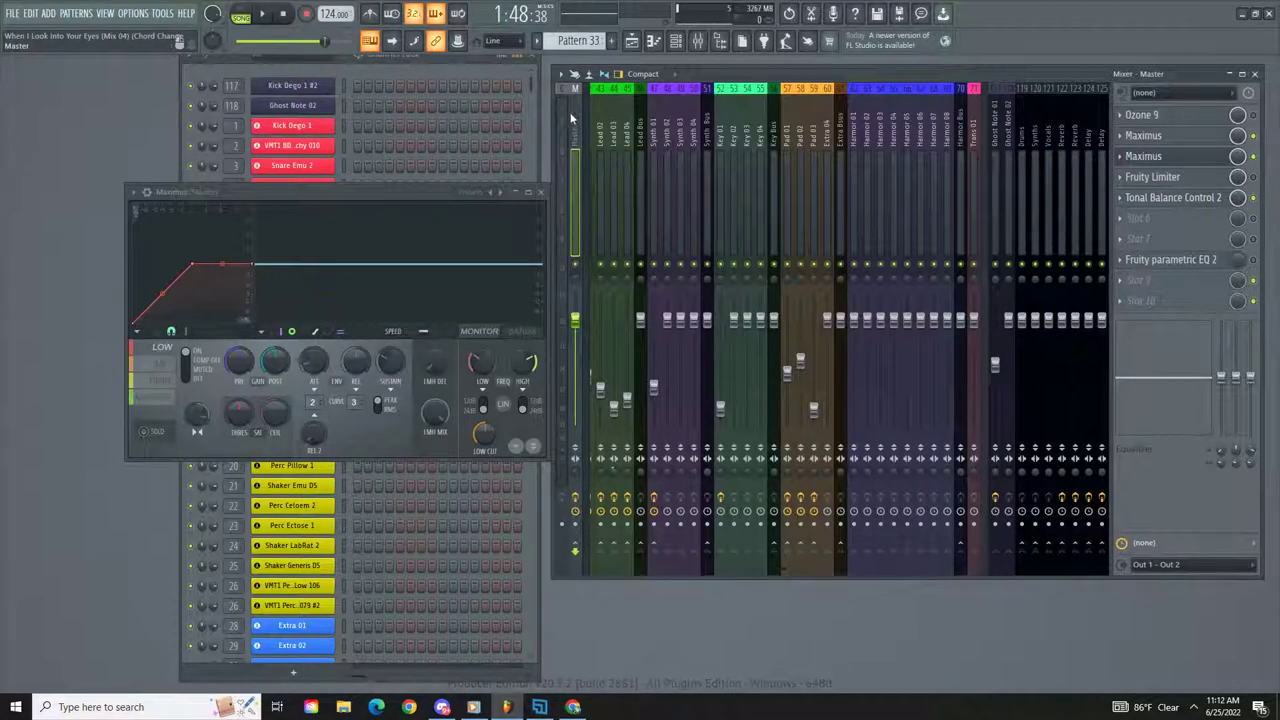
{"action": "left_click_drag", "start_coordinate": [414, 188], "coordinate": [409, 76]}
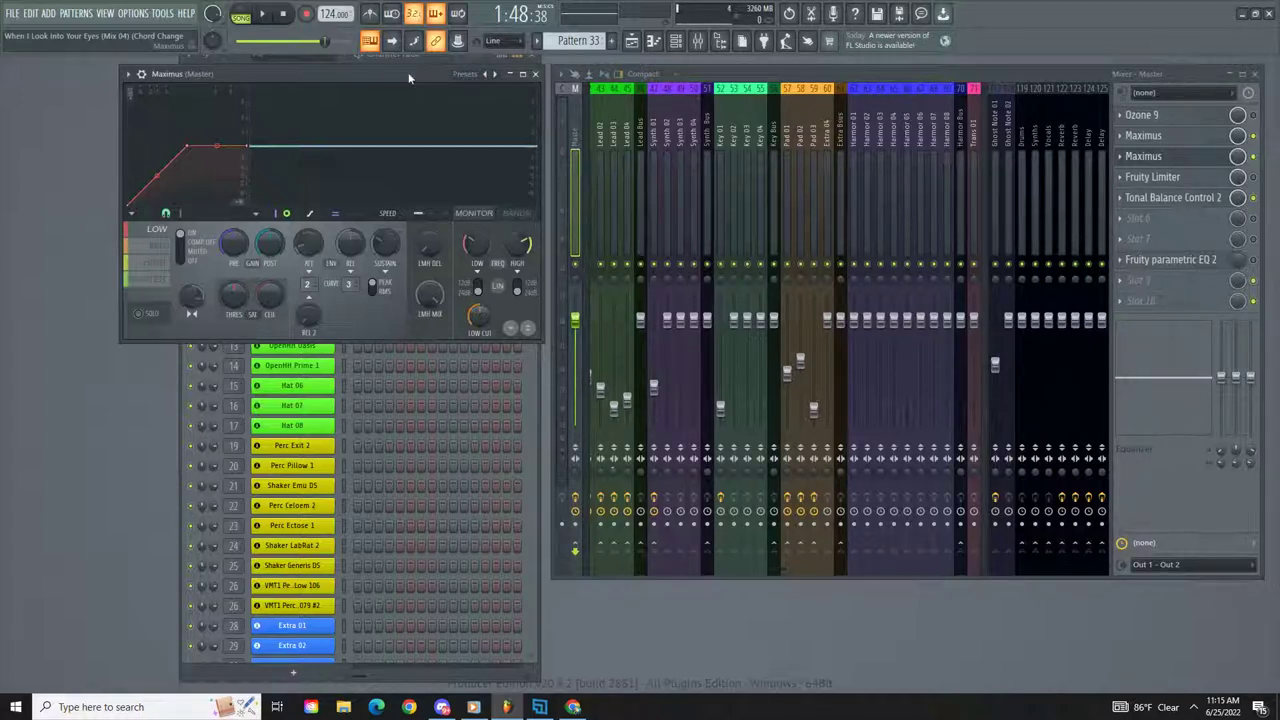
{"action": "mouse_move", "coordinate": [248, 146]}
{"action": "left_mouse_down"}
{"action": "mouse_move", "coordinate": [251, 134]}
{"action": "mouse_move", "coordinate": [249, 147]}
{"action": "left_mouse_up"}
{"action": "left_click_drag", "start_coordinate": [380, 73], "coordinate": [386, 74]}
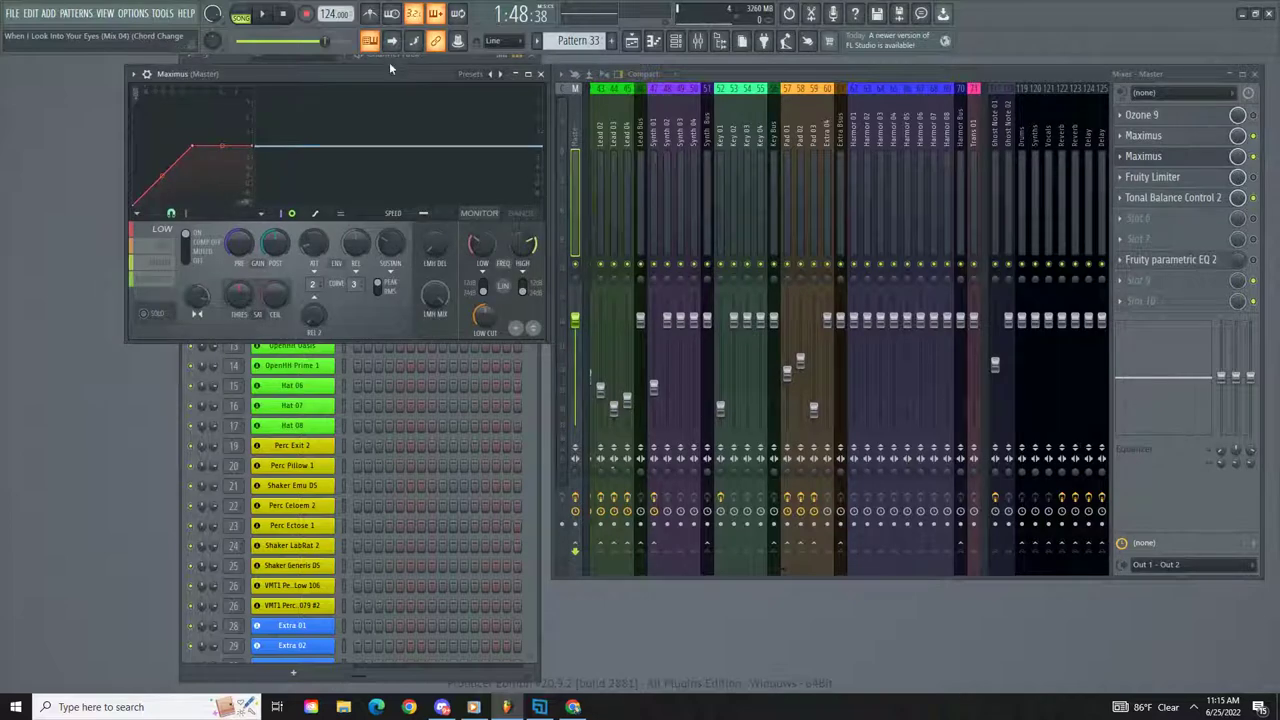
Step: Bring the channel rack forward, shift it down clear of the main toolbar, and close the Maximus window
{"action": "left_click", "coordinate": [420, 57]}
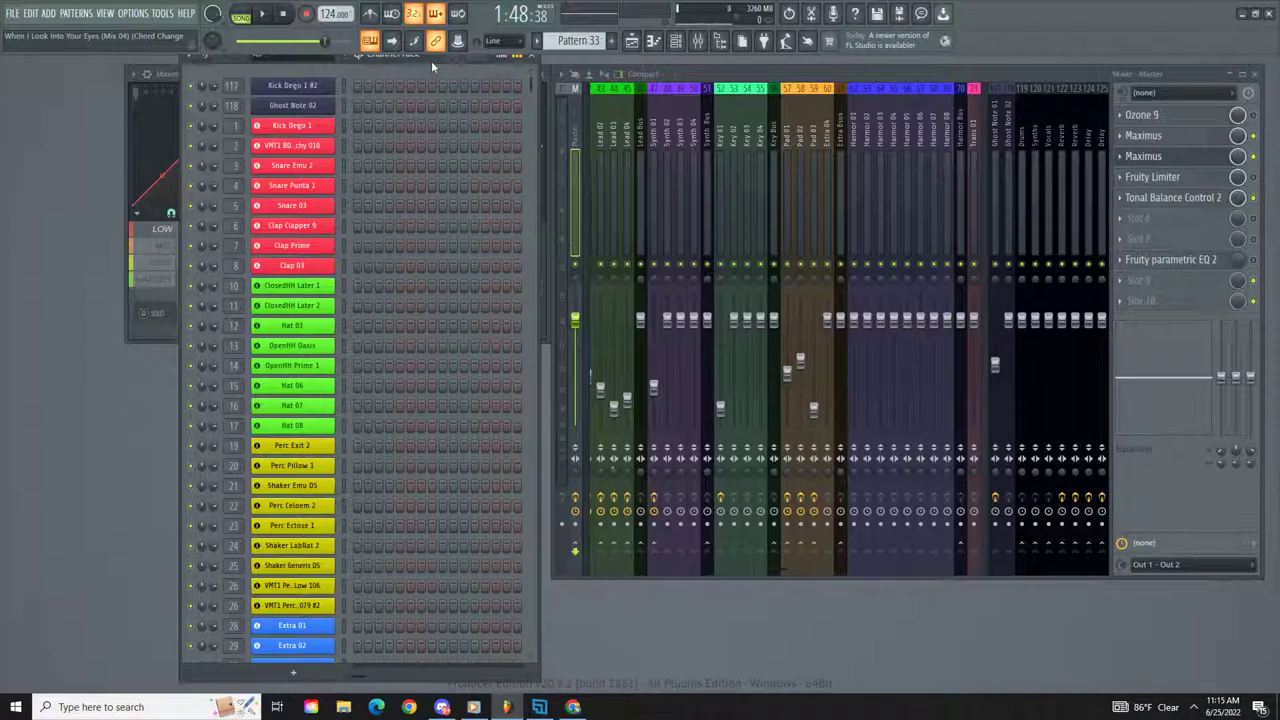
{"action": "mouse_move", "coordinate": [428, 55]}
{"action": "left_mouse_down"}
{"action": "mouse_move", "coordinate": [426, 84]}
{"action": "mouse_move", "coordinate": [432, 74]}
{"action": "left_mouse_up"}
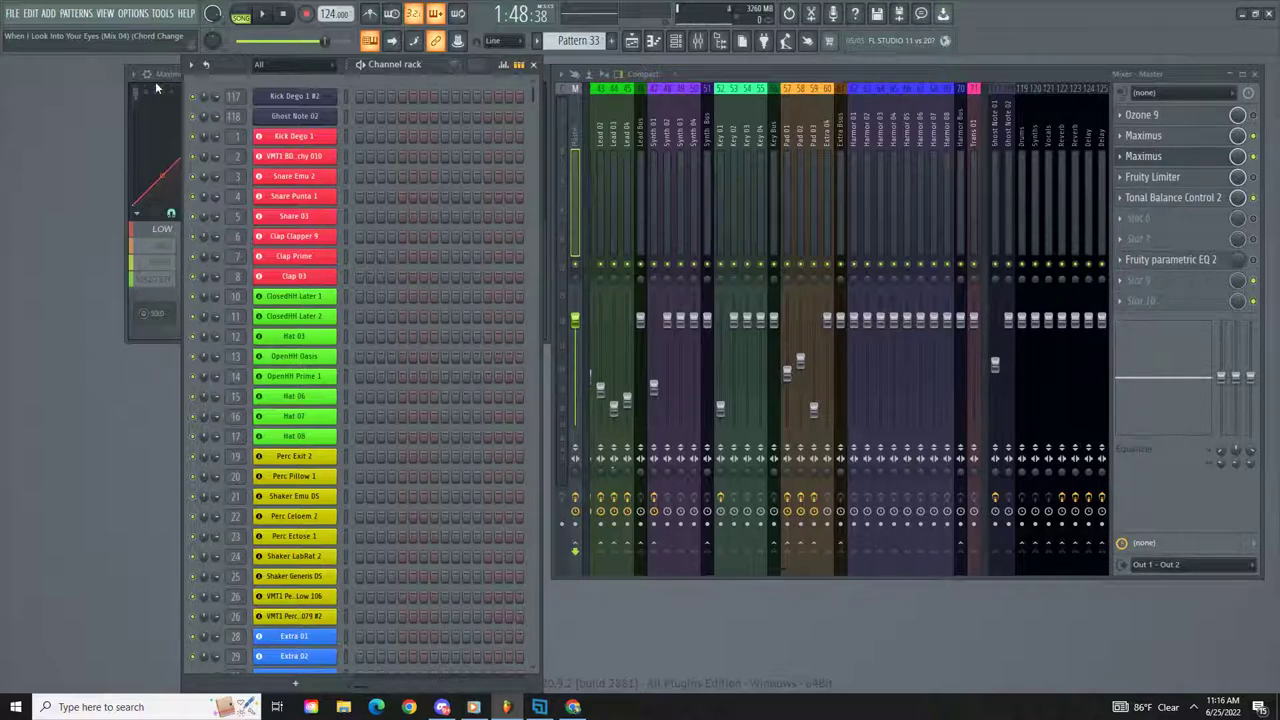
{"action": "left_click", "coordinate": [164, 77]}
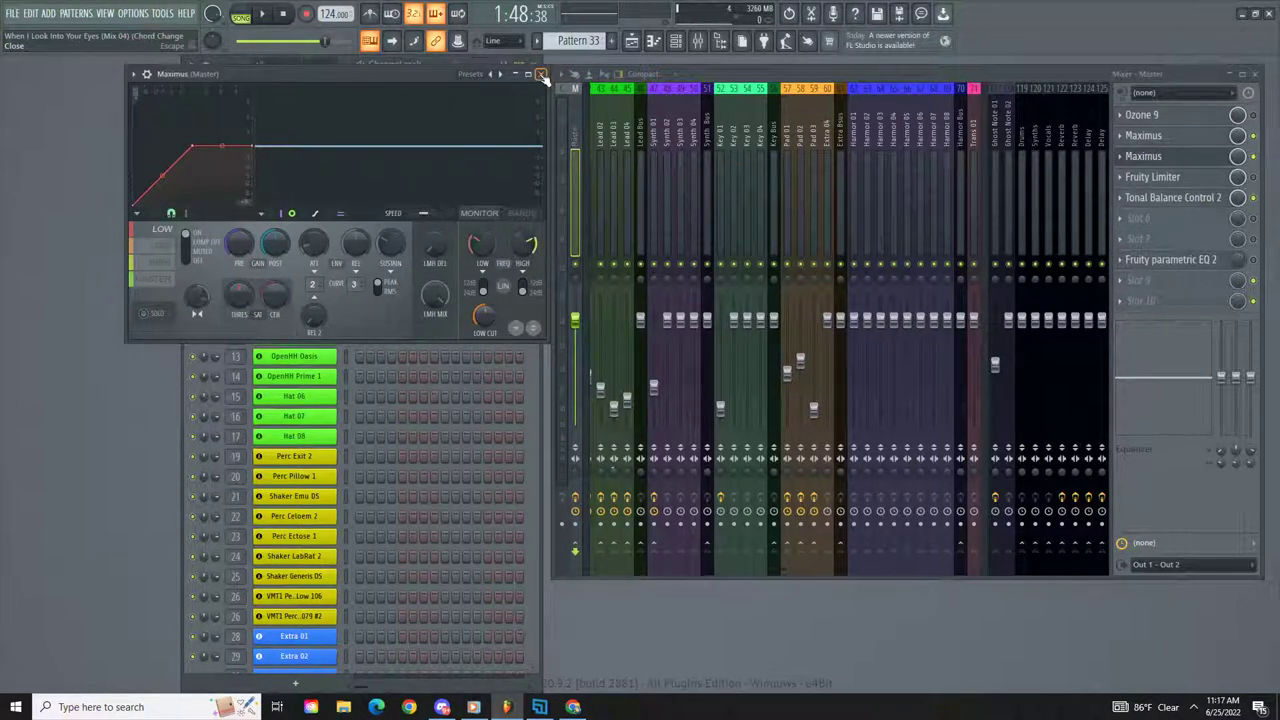
{"action": "left_click", "coordinate": [540, 75]}
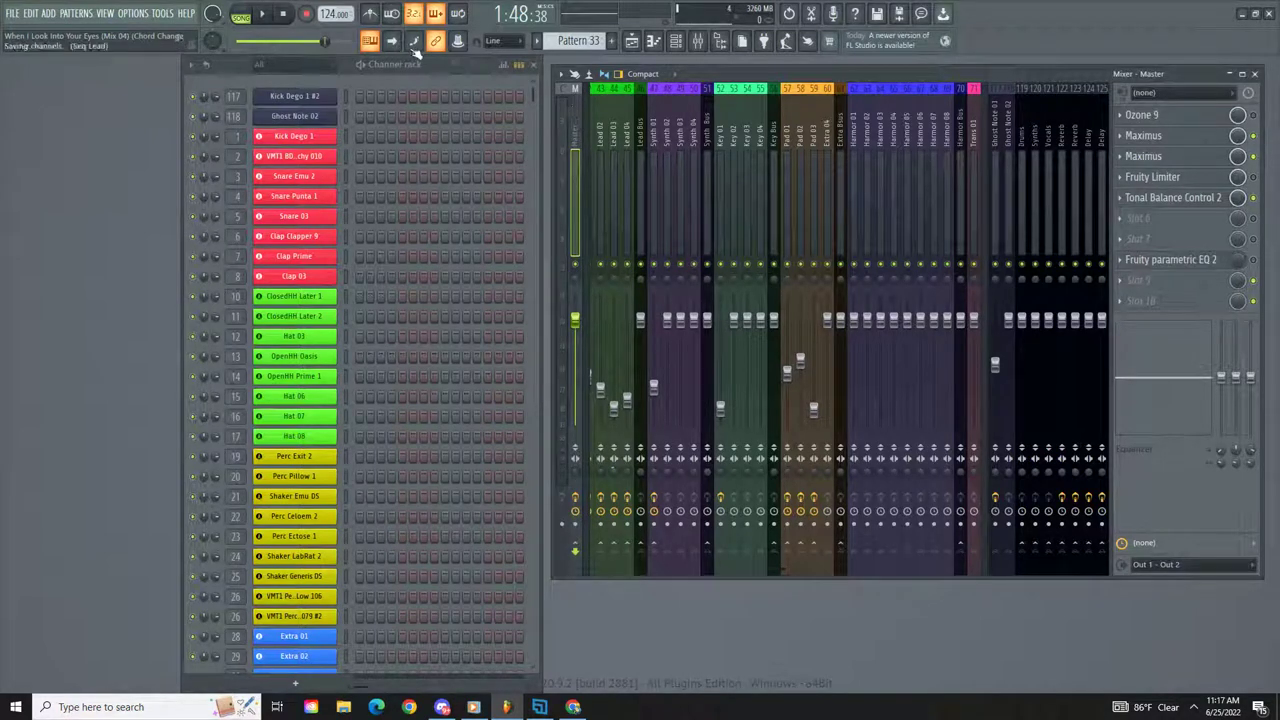
Step: Arrange the channel rack and the mixer side by side without overlap
{"action": "mouse_move", "coordinate": [430, 60]}
{"action": "left_mouse_down"}
{"action": "mouse_move", "coordinate": [433, 72]}
{"action": "mouse_move", "coordinate": [428, 62]}
{"action": "mouse_move", "coordinate": [455, 62]}
{"action": "mouse_move", "coordinate": [424, 64]}
{"action": "mouse_move", "coordinate": [448, 64]}
{"action": "left_mouse_up"}
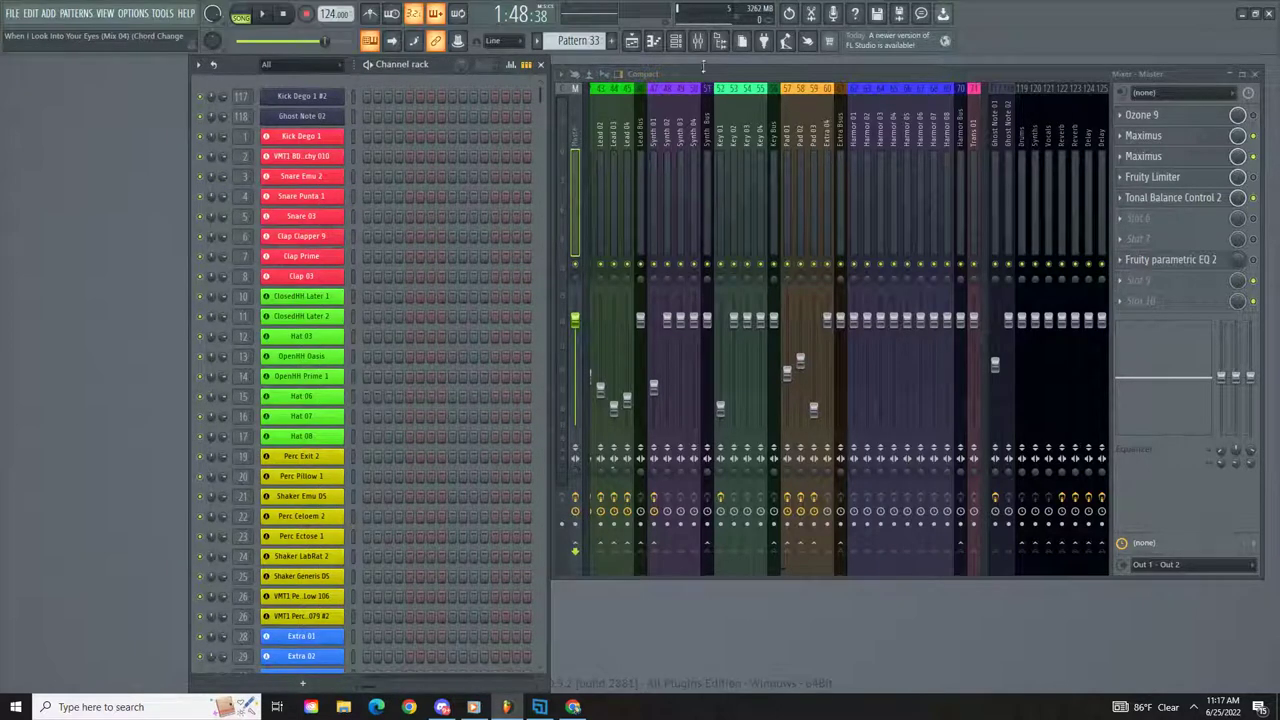
{"action": "left_click_drag", "start_coordinate": [716, 75], "coordinate": [732, 64]}
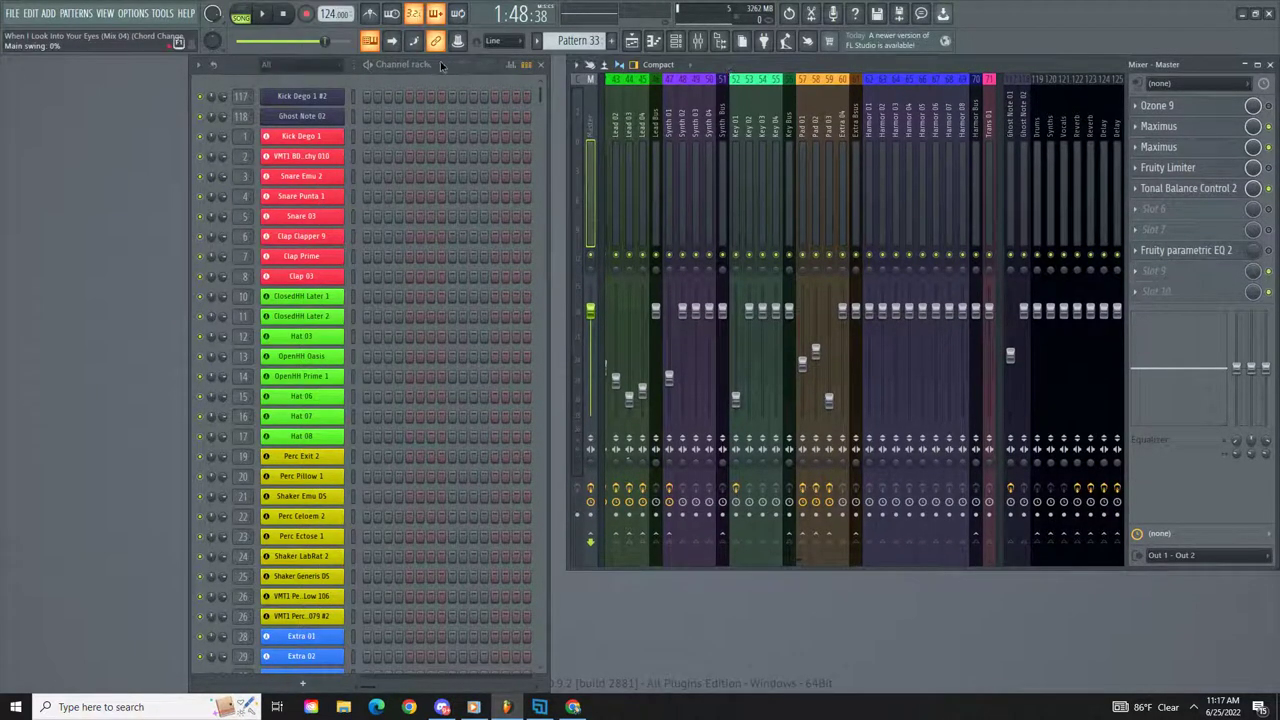
{"action": "mouse_move", "coordinate": [440, 65]}
{"action": "left_mouse_down"}
{"action": "mouse_move", "coordinate": [451, 64]}
{"action": "mouse_move", "coordinate": [418, 65]}
{"action": "left_mouse_up"}
{"action": "left_click_drag", "start_coordinate": [748, 68], "coordinate": [714, 76]}
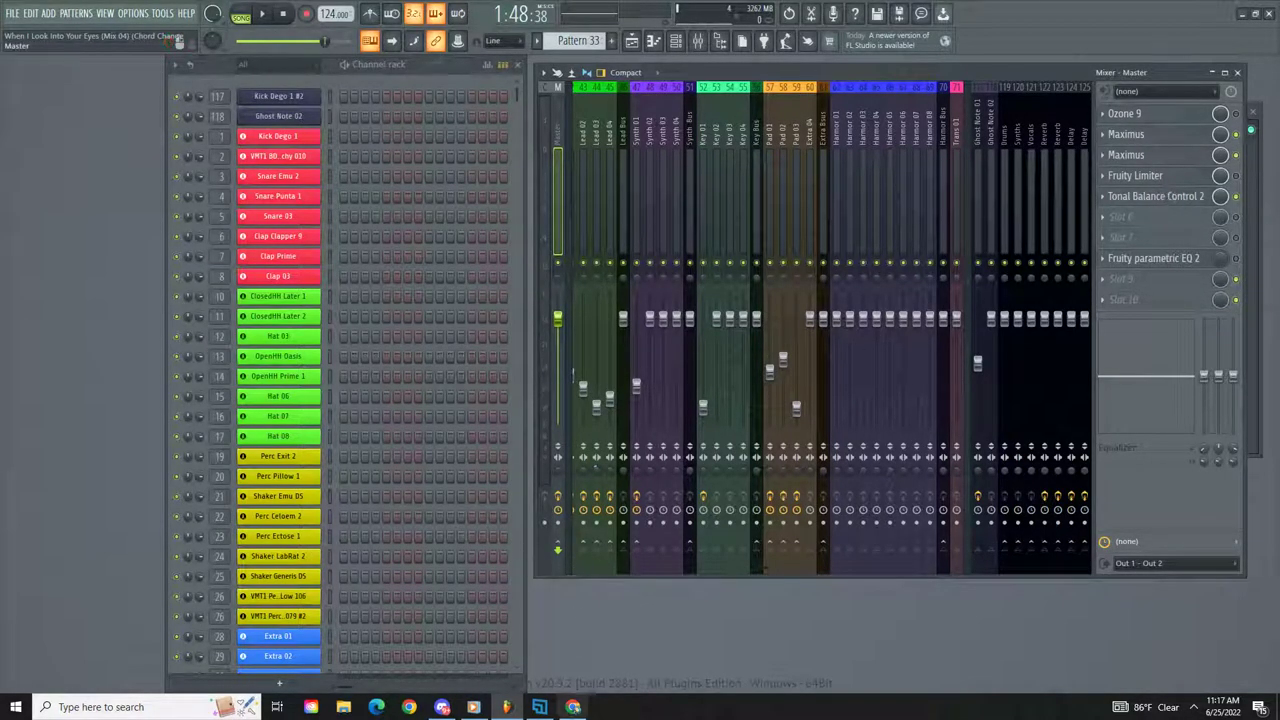
Step: Switch to the live stream page in Chrome and return from the participants list to the chat
{"action": "key", "text": "alt+Tab"}
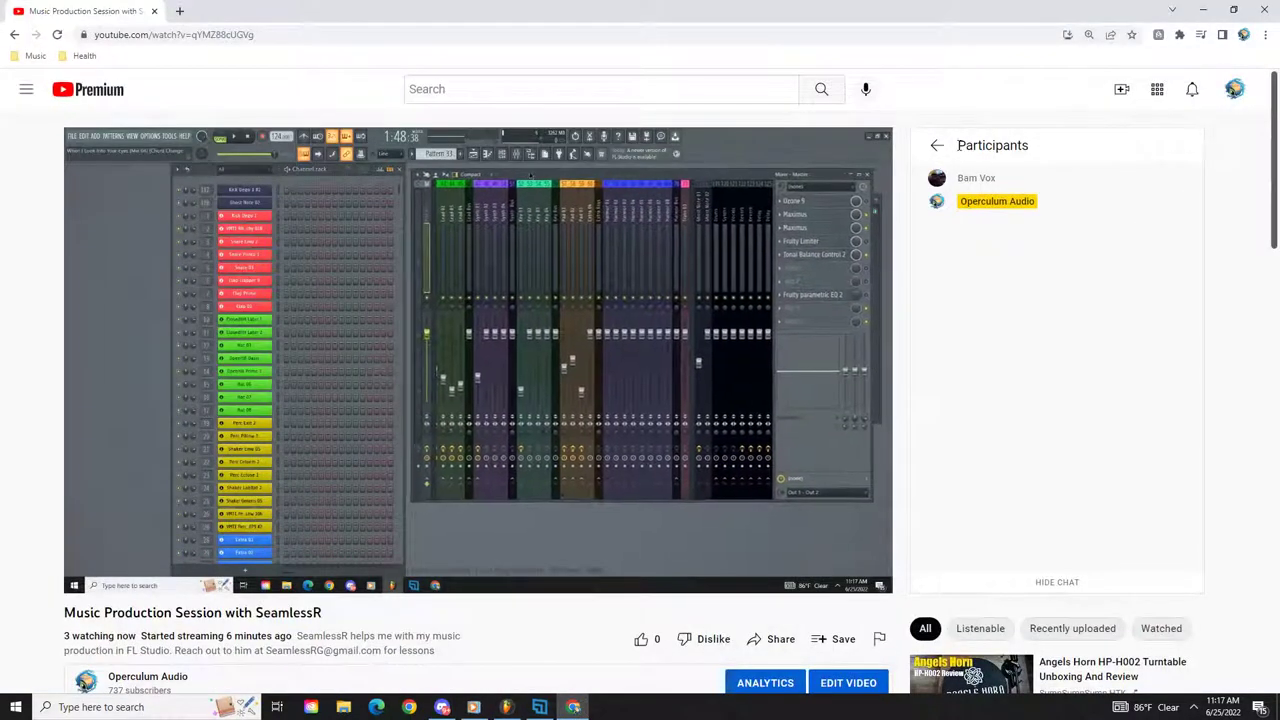
{"action": "left_click", "coordinate": [939, 147]}
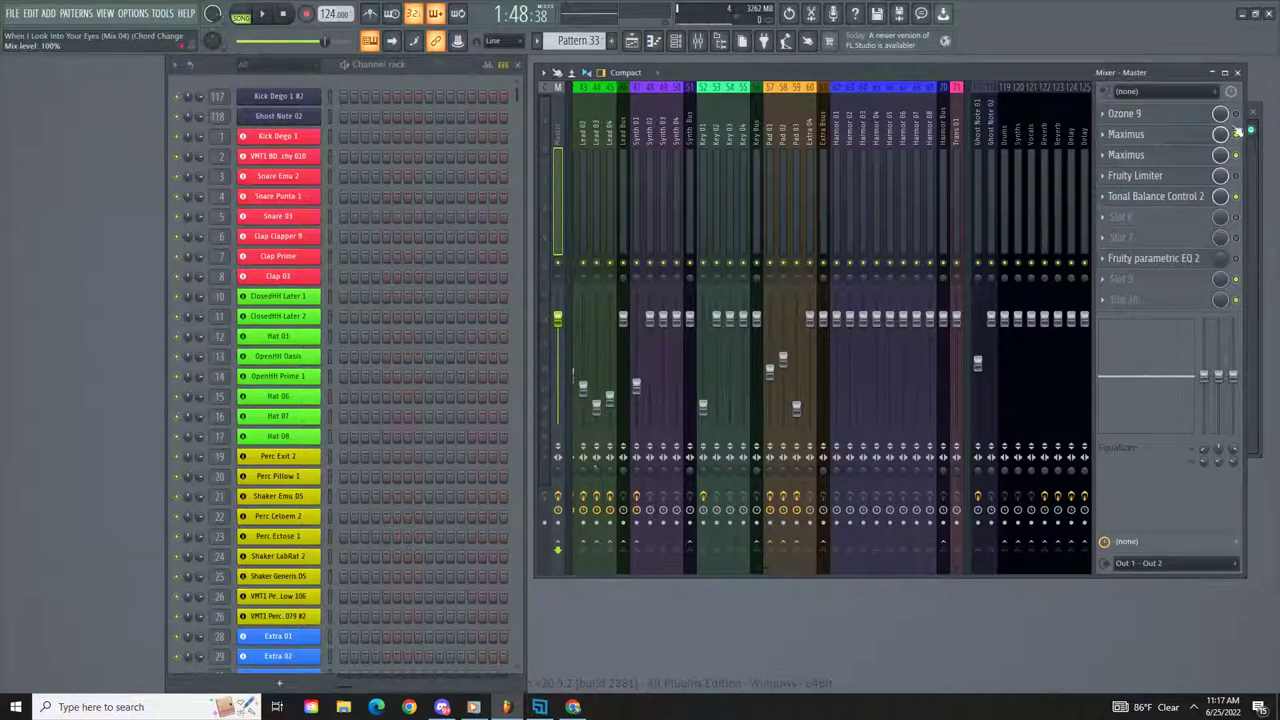
Step: Switch back to FL Studio, open the playlist, and start song playback from bar 33
{"action": "left_click", "coordinate": [637, 46]}
{"action": "left_click_drag", "start_coordinate": [558, 78], "coordinate": [178, 89]}
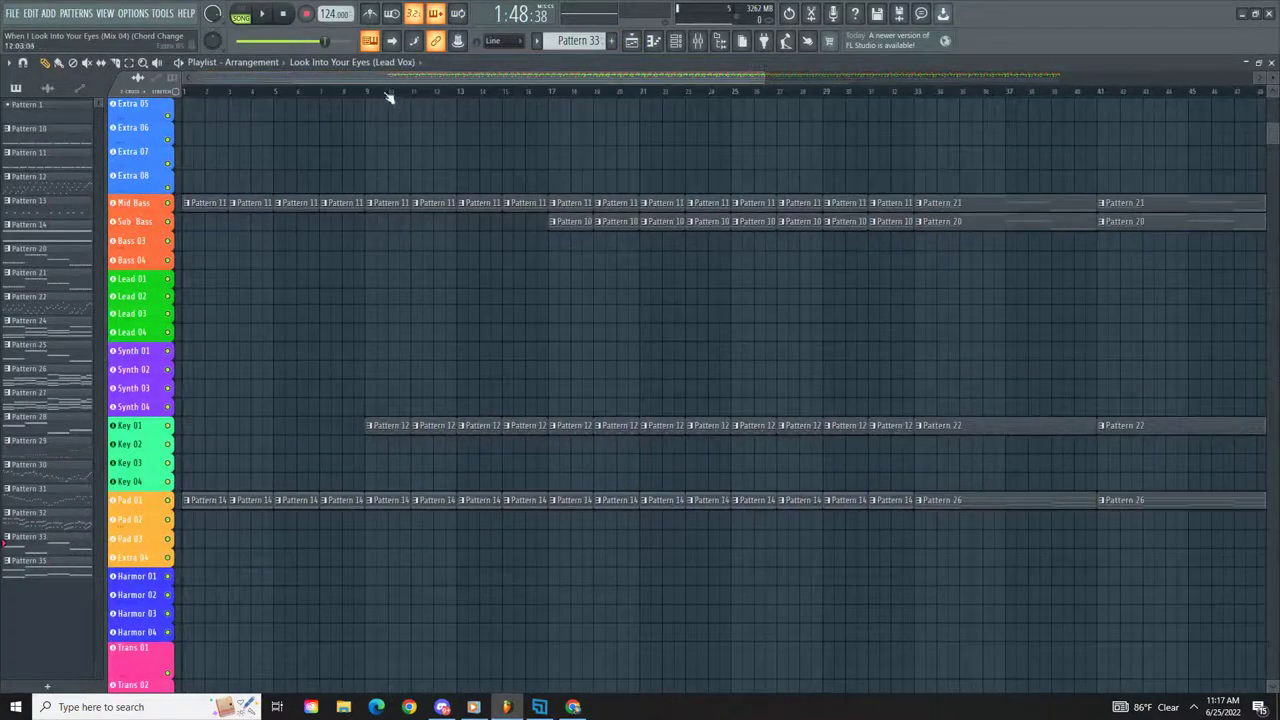
{"action": "left_click_drag", "start_coordinate": [765, 78], "coordinate": [1015, 80]}
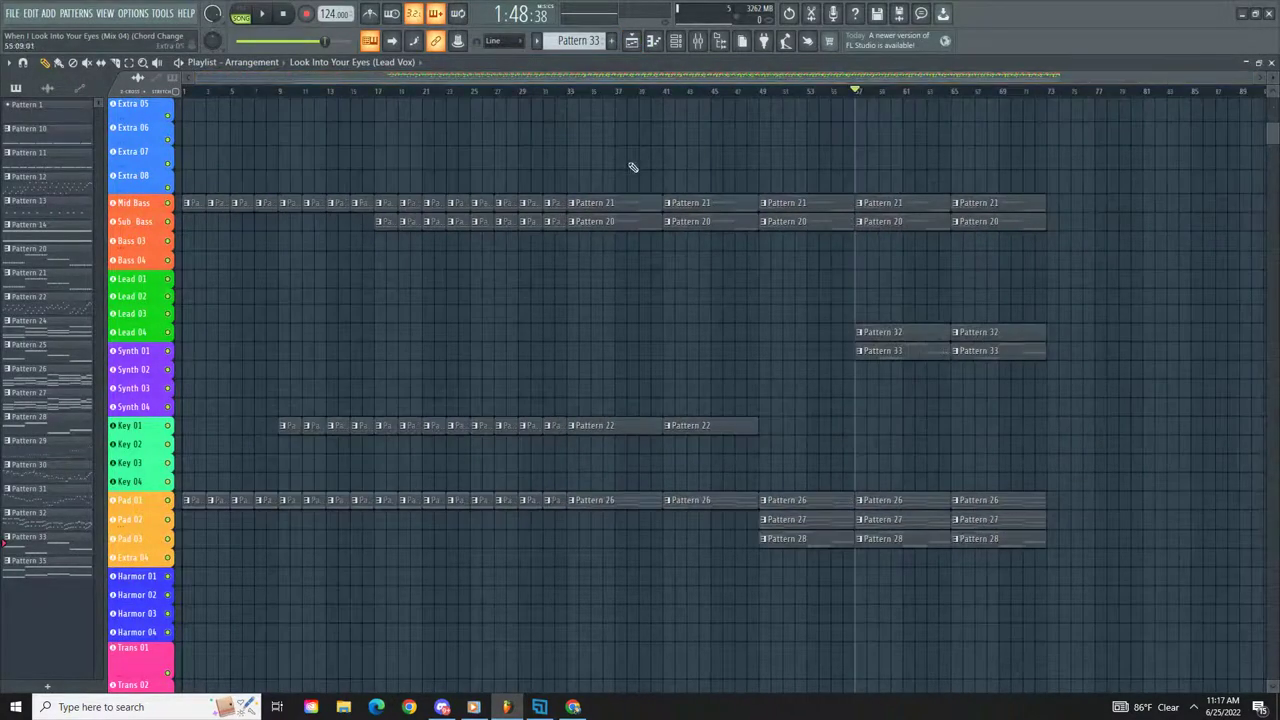
{"action": "left_click", "coordinate": [569, 91]}
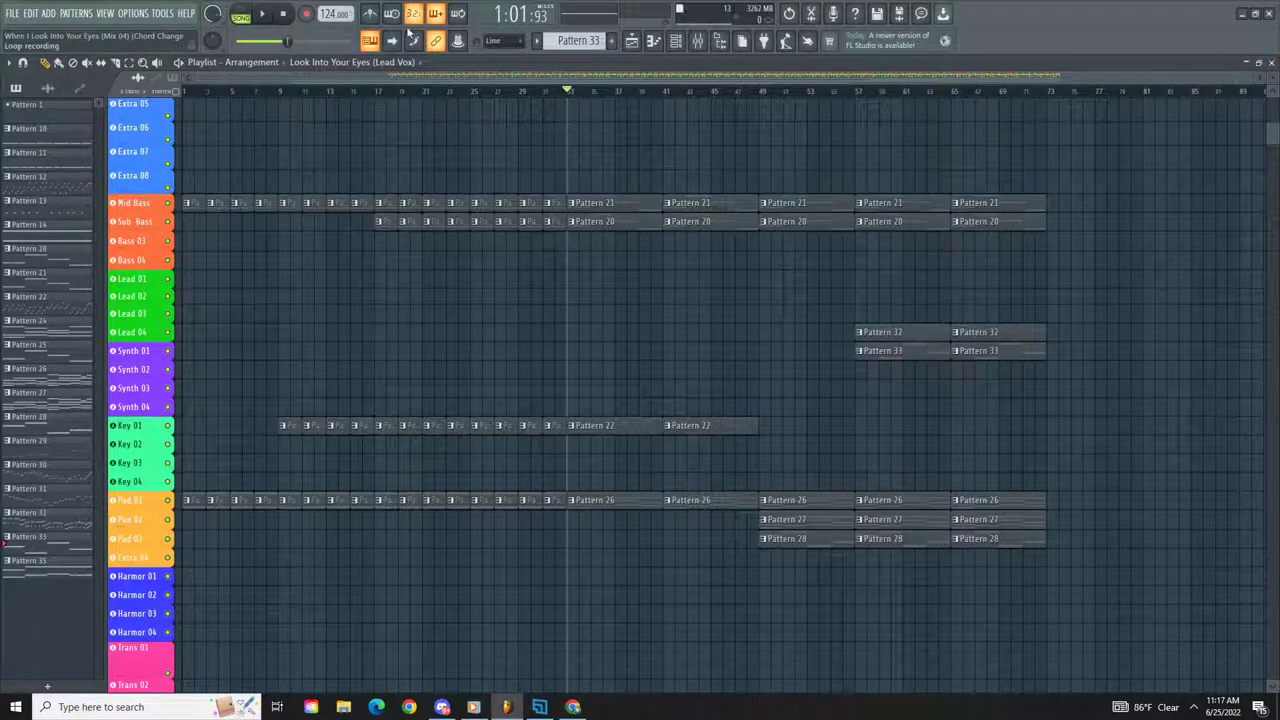
{"action": "left_click", "coordinate": [265, 17]}
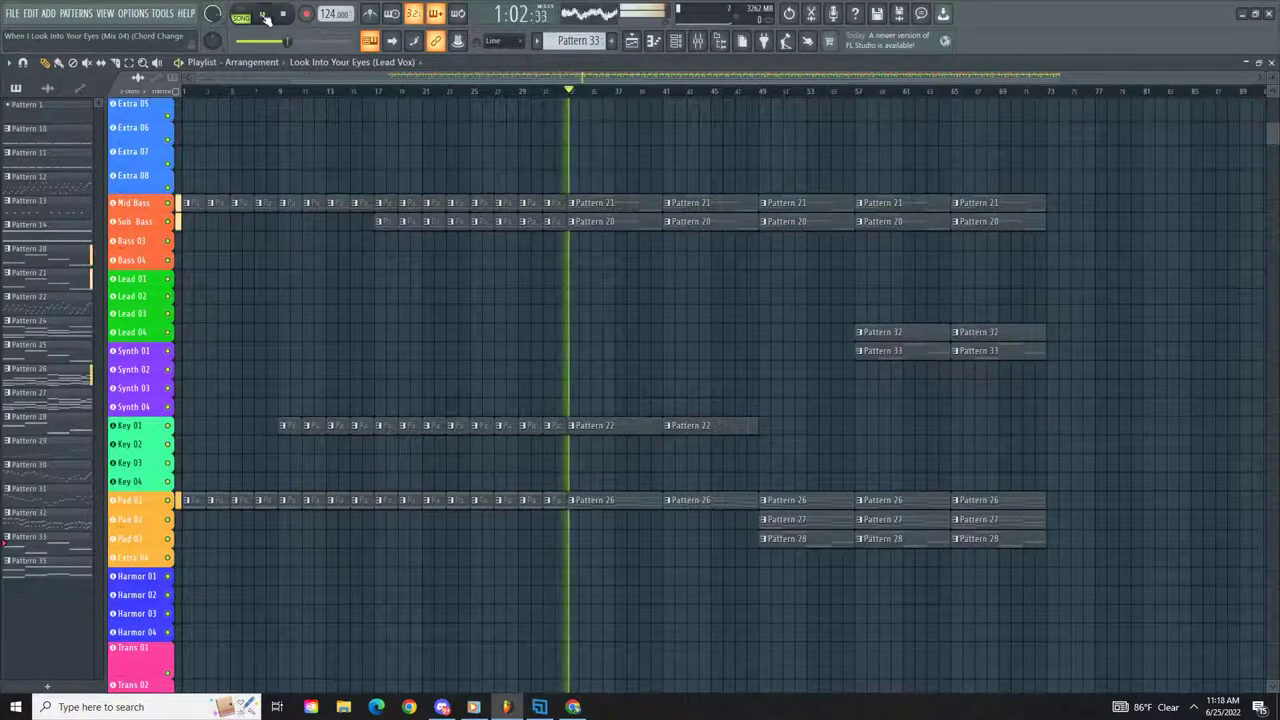
Step: Close the playlist, open the second Maximus on the master track, and disable Tonal Balance Control 2 in the effect chain
{"action": "left_click", "coordinate": [1272, 63]}
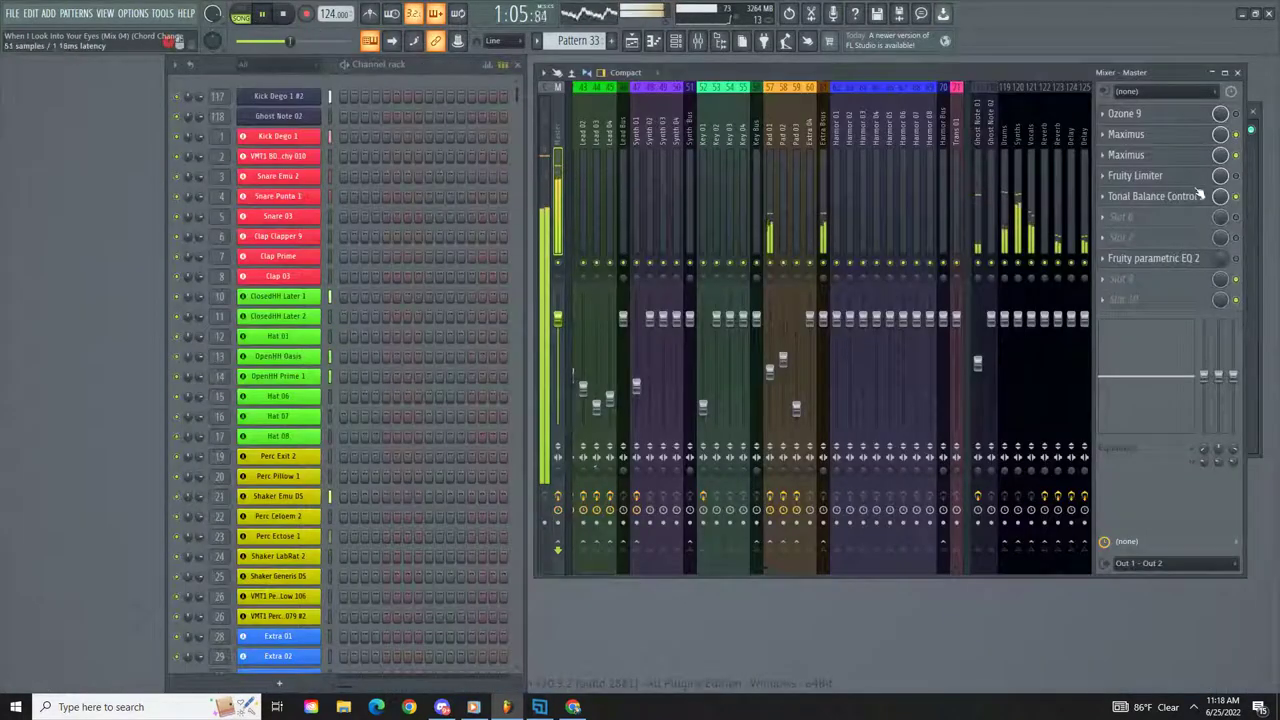
{"action": "left_click", "coordinate": [1127, 155]}
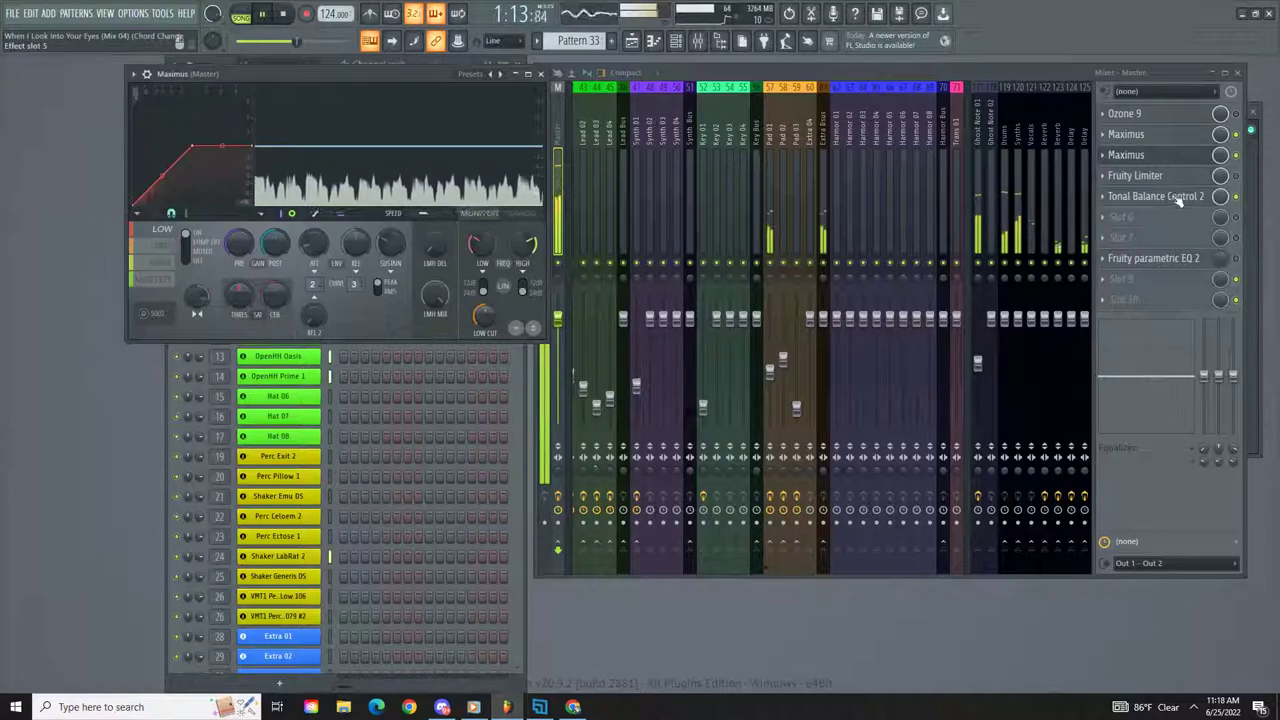
{"action": "left_click", "coordinate": [1236, 197]}
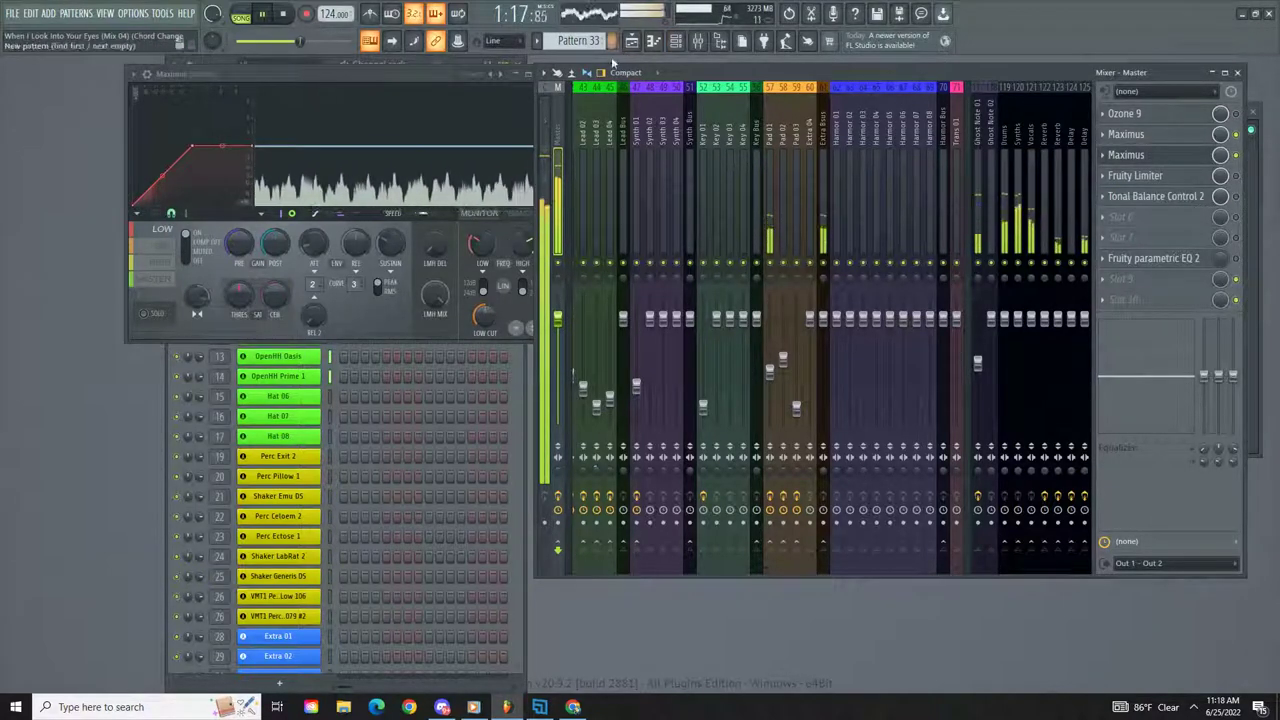
Step: Move the Maximus window away from the mixer, and widen the mixer to show the tracks from Kick 01 onward
{"action": "left_click_drag", "start_coordinate": [411, 113], "coordinate": [842, 150]}
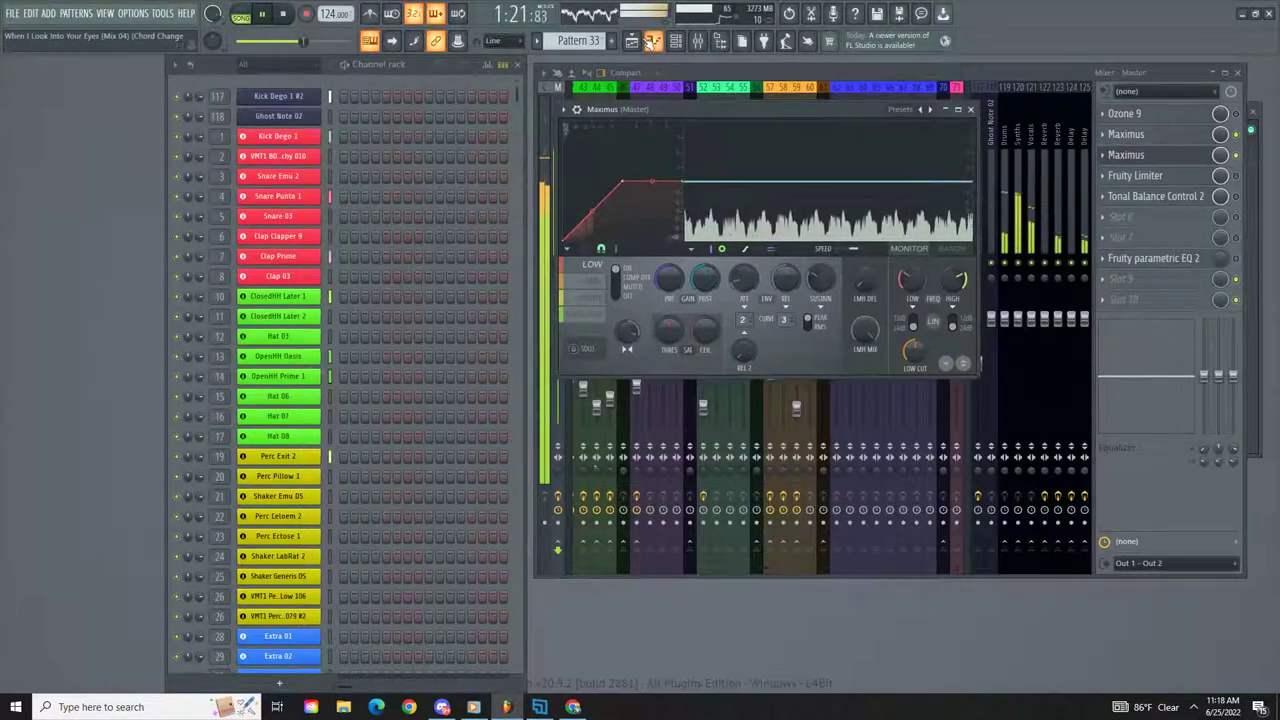
{"action": "left_click_drag", "start_coordinate": [650, 109], "coordinate": [112, 216]}
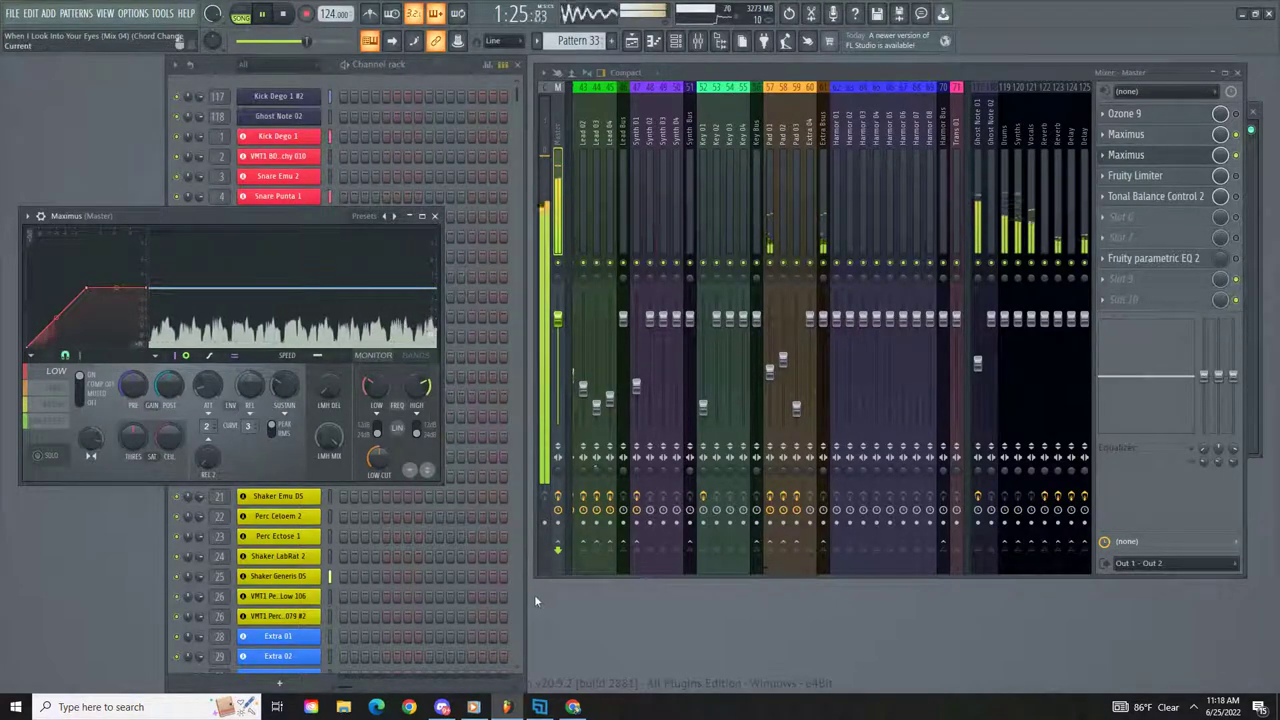
{"action": "left_click_drag", "start_coordinate": [535, 577], "coordinate": [136, 567]}
{"action": "scroll", "coordinate": [502, 194], "scroll_direction": "up", "scroll_amount": 10}
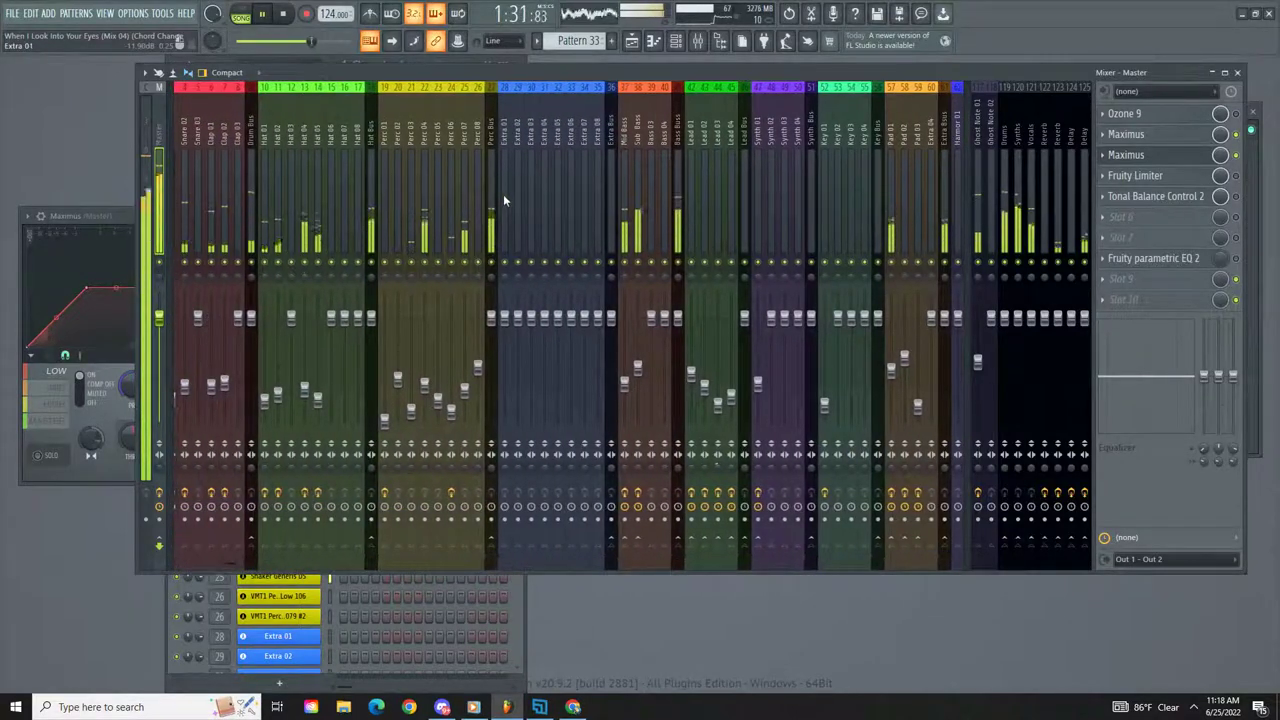
{"action": "scroll", "coordinate": [503, 194], "scroll_direction": "up", "scroll_amount": 2}
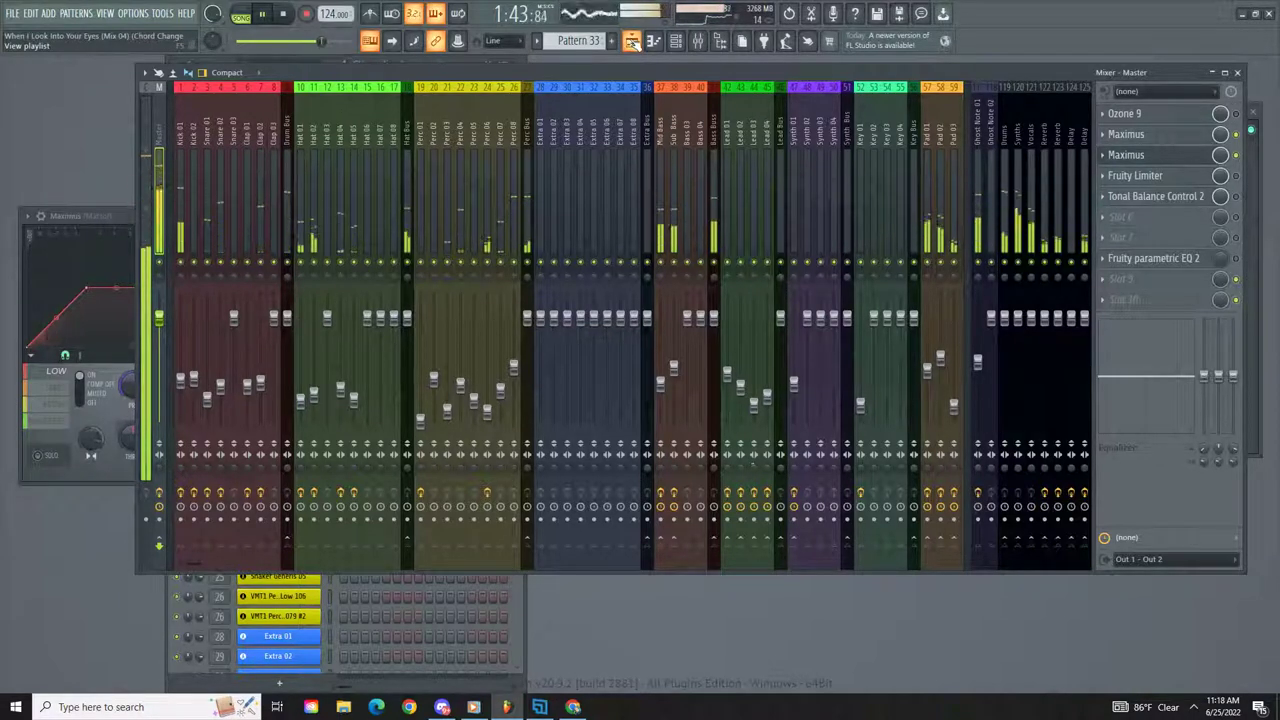
Step: Check the playback position in the playlist, return to the mixer, and stop the song
{"action": "left_click", "coordinate": [633, 42]}
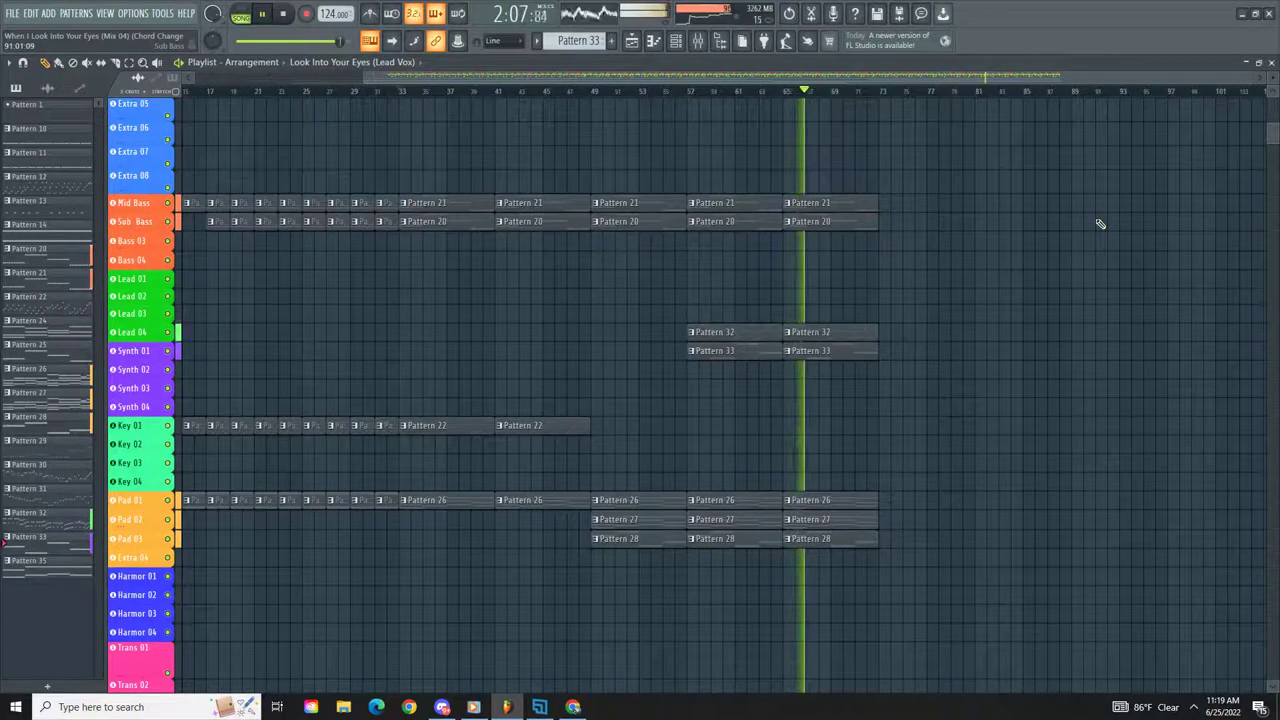
{"action": "left_click", "coordinate": [1272, 62]}
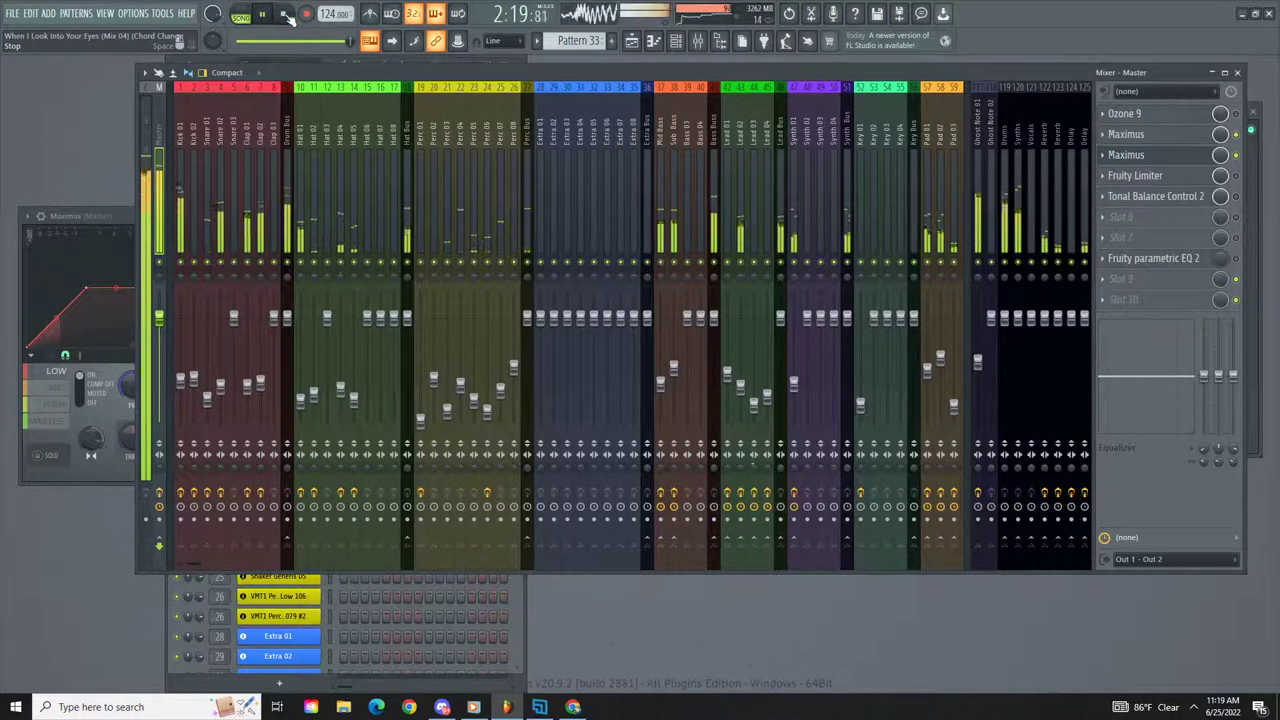
{"action": "left_click", "coordinate": [287, 17]}
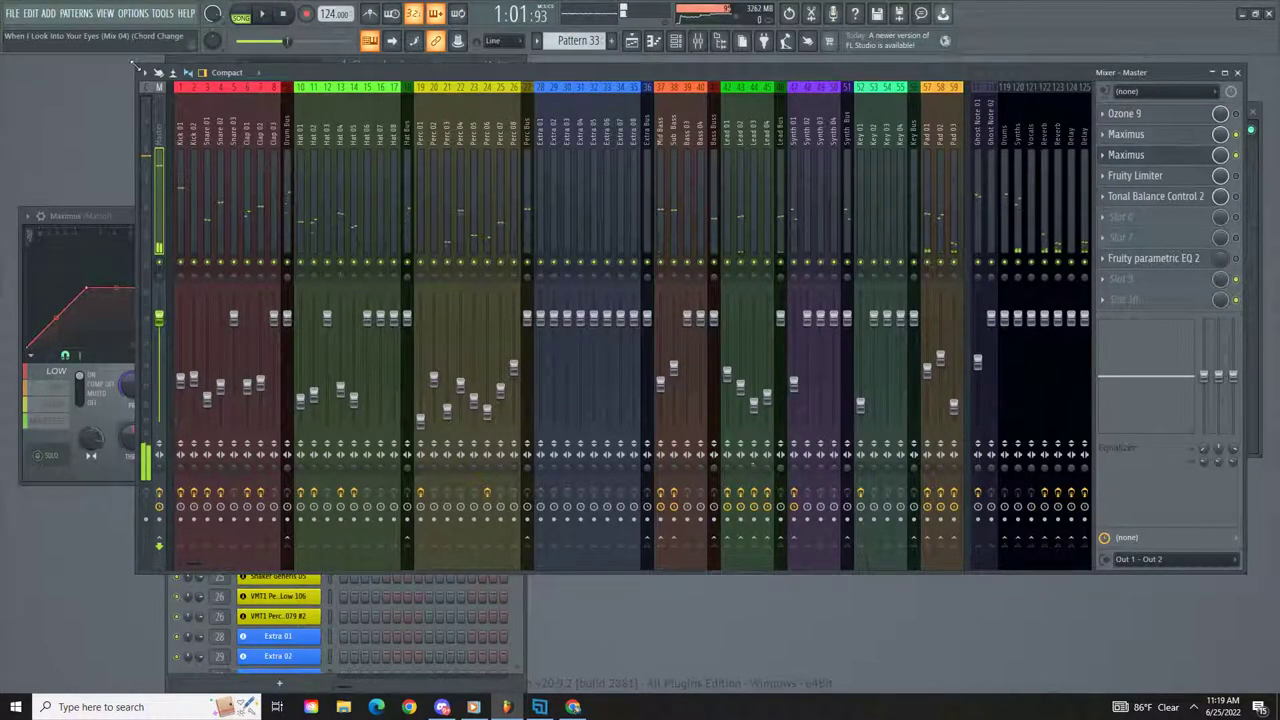
Step: Narrow the mixer window and place the Maximus window beside it, over the channel rack
{"action": "left_click_drag", "start_coordinate": [138, 65], "coordinate": [543, 84]}
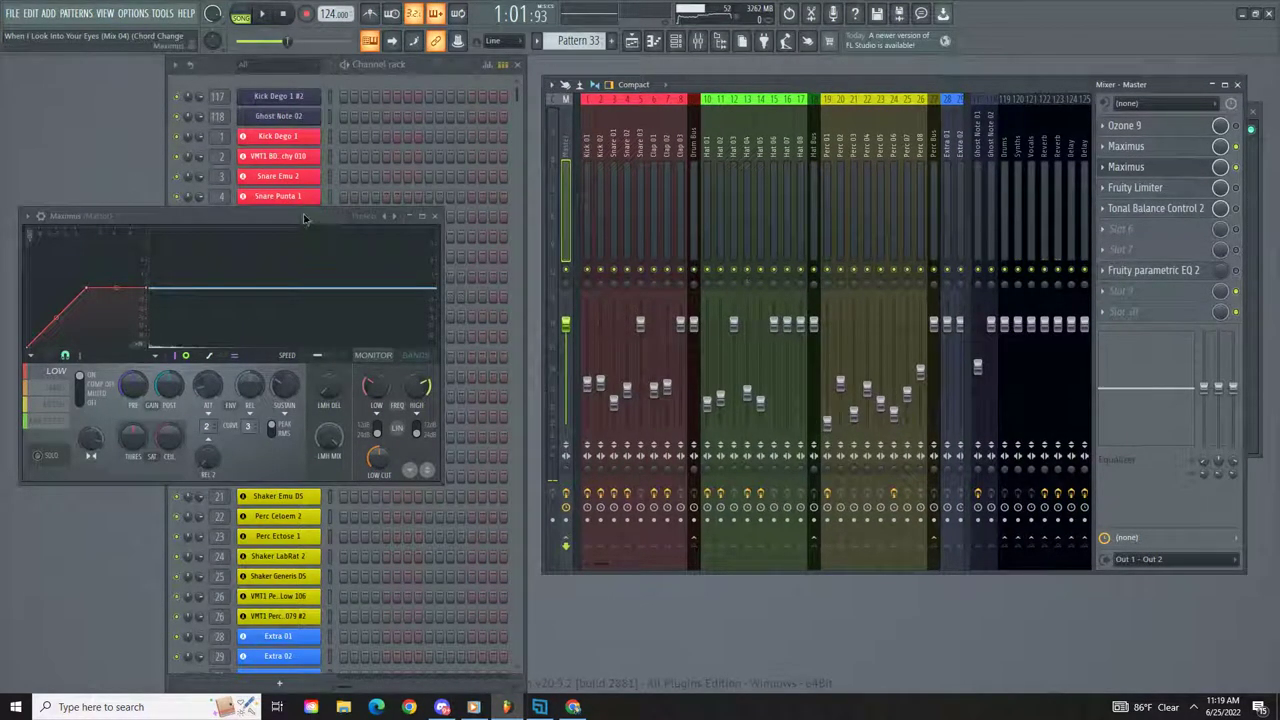
{"action": "left_click_drag", "start_coordinate": [305, 218], "coordinate": [390, 89]}
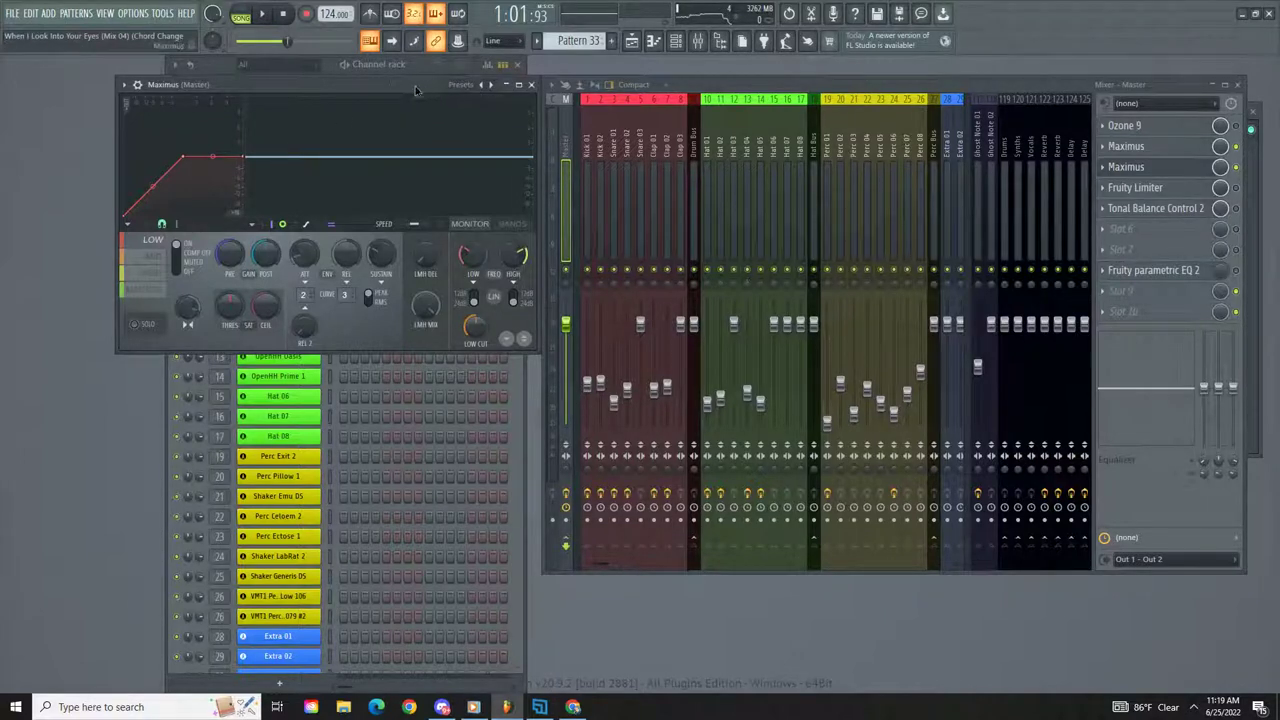
{"action": "left_click_drag", "start_coordinate": [390, 88], "coordinate": [410, 88]}
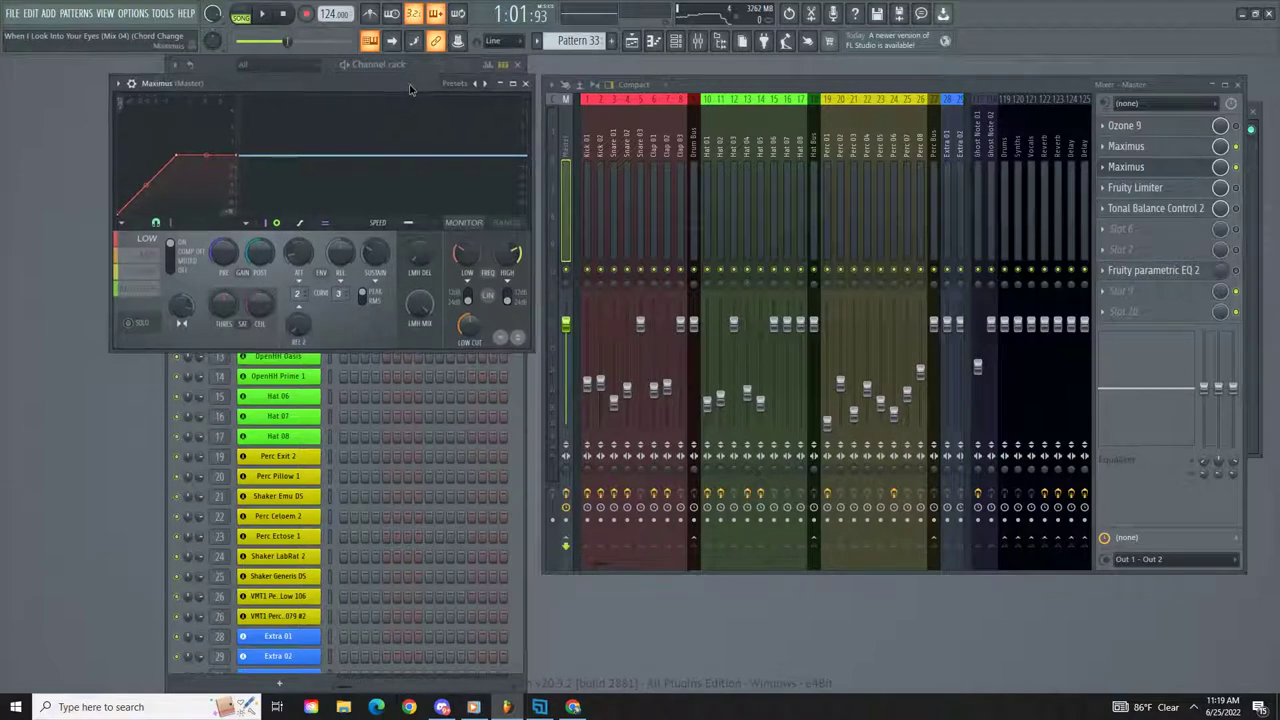
Step: Disable both Maximus effects on the master track, and bring the bass, lead, synth and pad tracks into view in the mixer
{"action": "left_click", "coordinate": [1237, 168]}
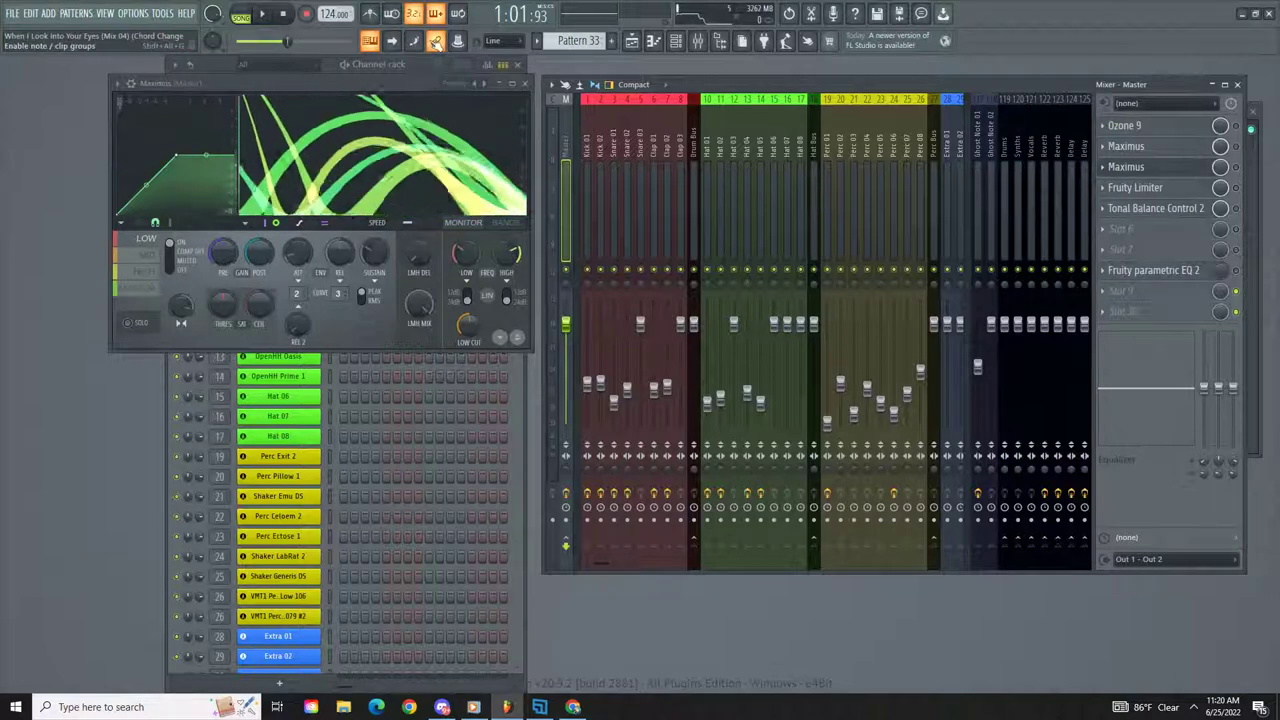
{"action": "left_click_drag", "start_coordinate": [379, 87], "coordinate": [385, 88]}
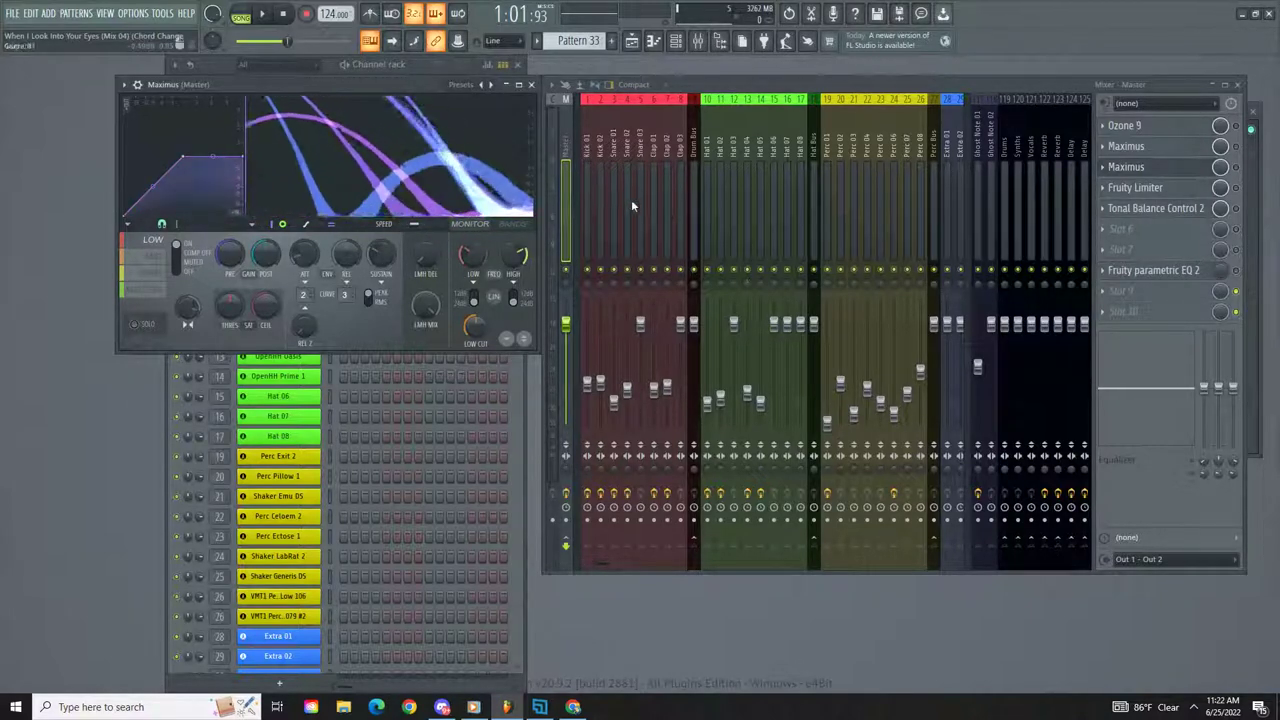
{"action": "scroll", "coordinate": [655, 175], "scroll_direction": "down", "scroll_amount": 2}
{"action": "scroll", "coordinate": [657, 175], "scroll_direction": "up", "scroll_amount": 2}
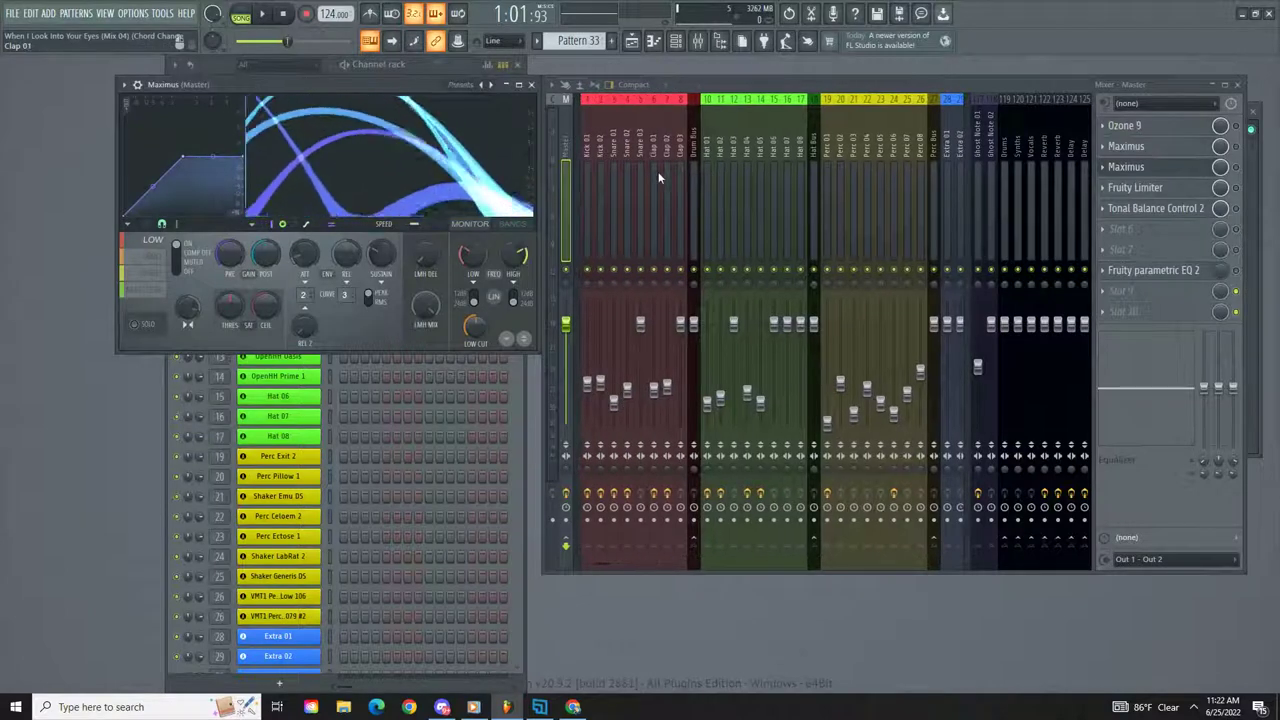
{"action": "scroll", "coordinate": [656, 210], "scroll_direction": "down", "scroll_amount": 20}
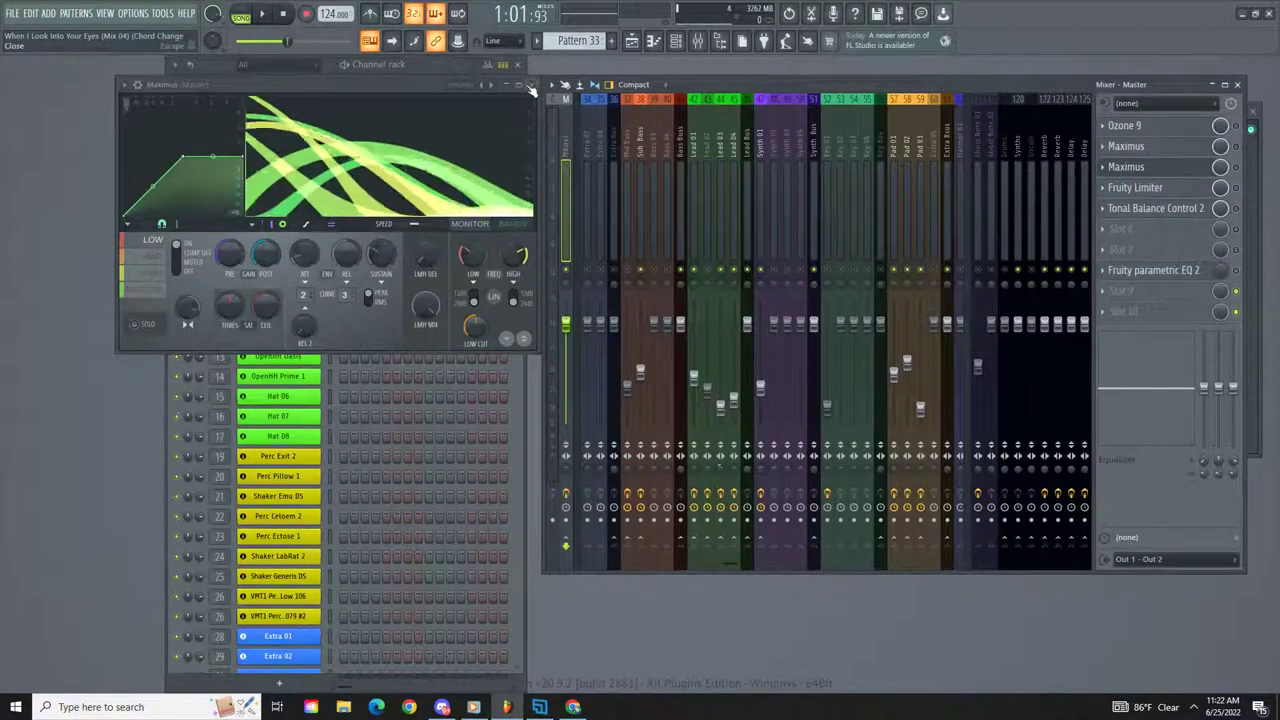
Step: Reopen the second Maximus on the master track, enable it, and solo its low band
{"action": "left_click", "coordinate": [1185, 150]}
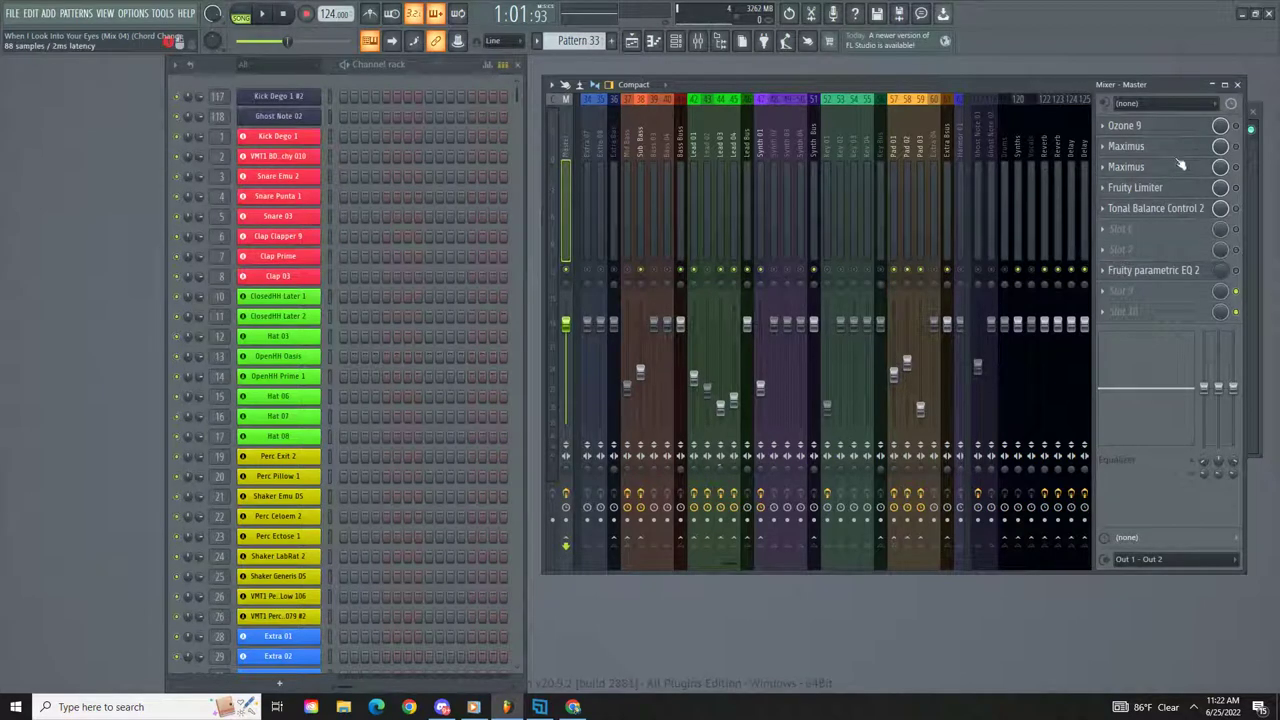
{"action": "left_click", "coordinate": [1190, 168]}
{"action": "left_click", "coordinate": [1212, 172]}
{"action": "left_click", "coordinate": [1212, 172]}
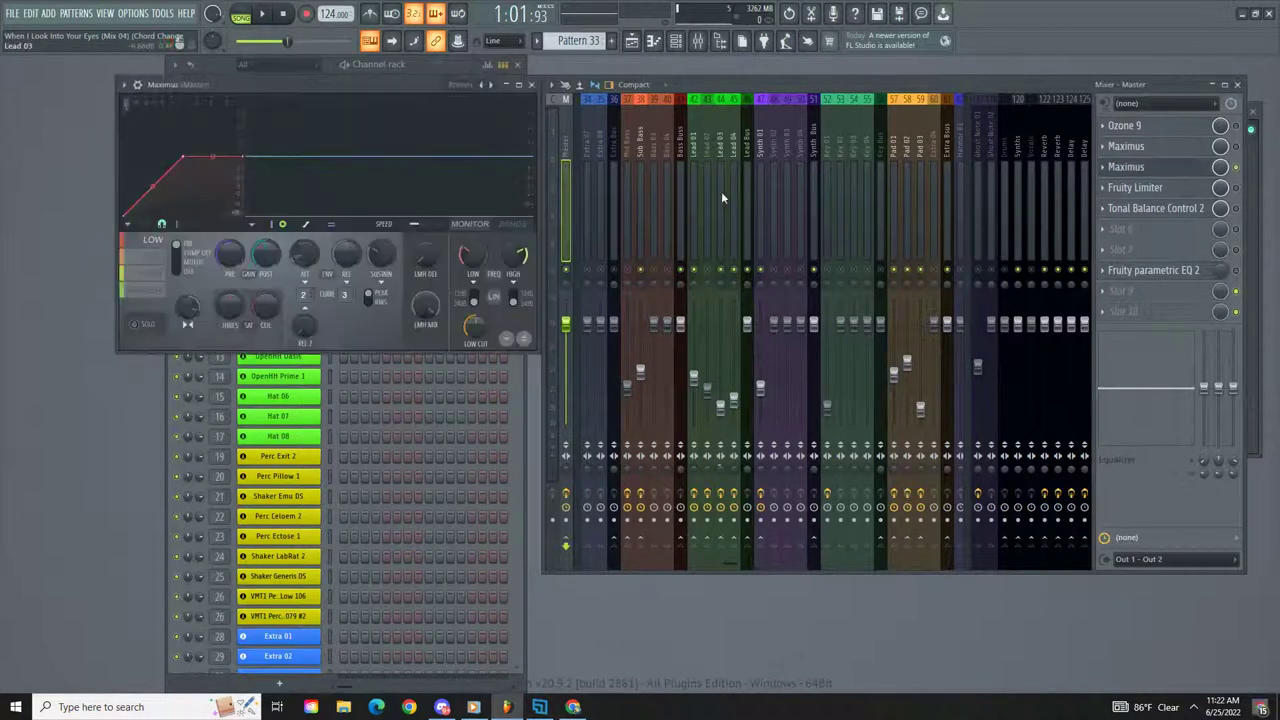
{"action": "left_click", "coordinate": [149, 328]}
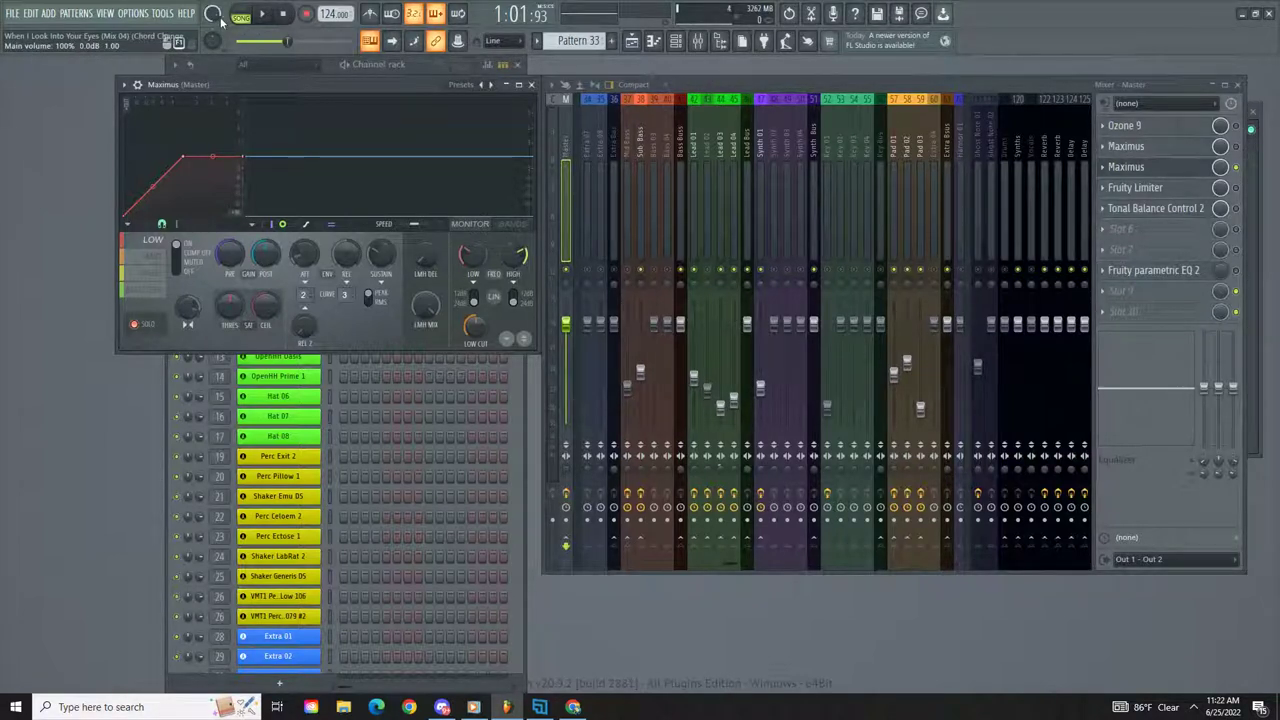
Step: Play the song with the low band soloed, stop, and lower the Sub Bass fader to about -16.3 dB
{"action": "key", "text": "space"}
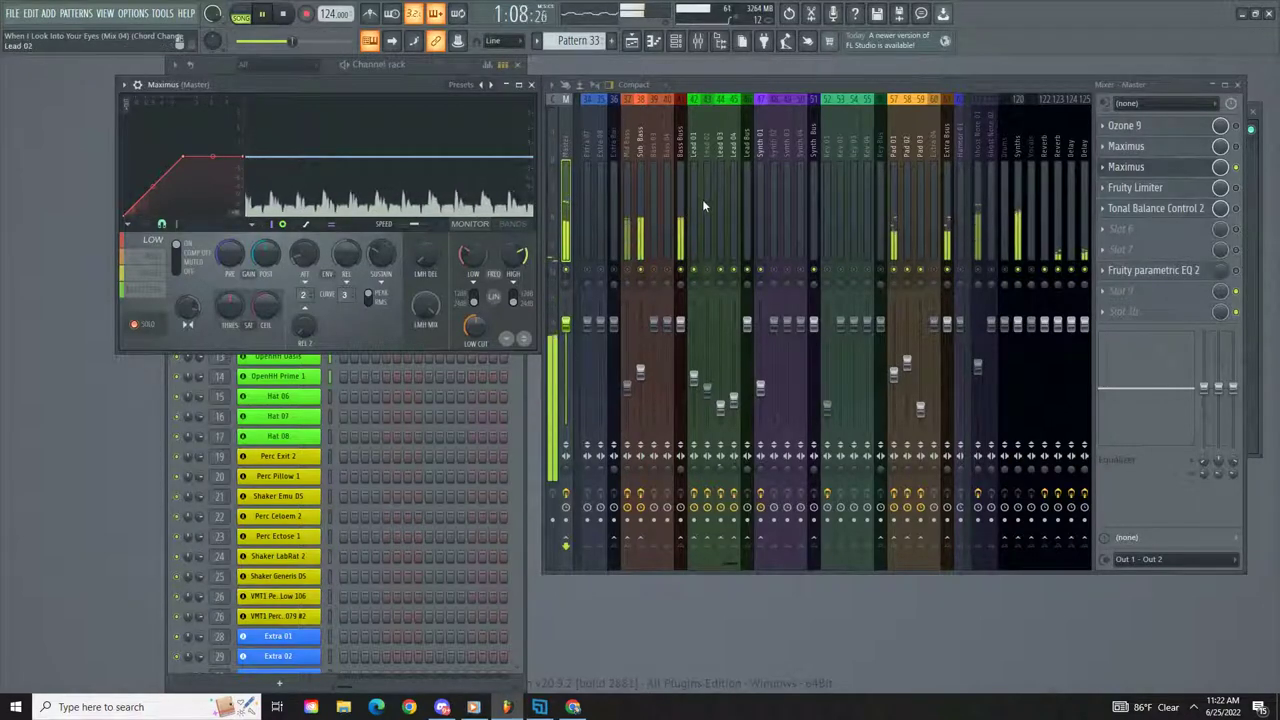
{"action": "scroll", "coordinate": [702, 199], "scroll_direction": "left", "scroll_amount": 3}
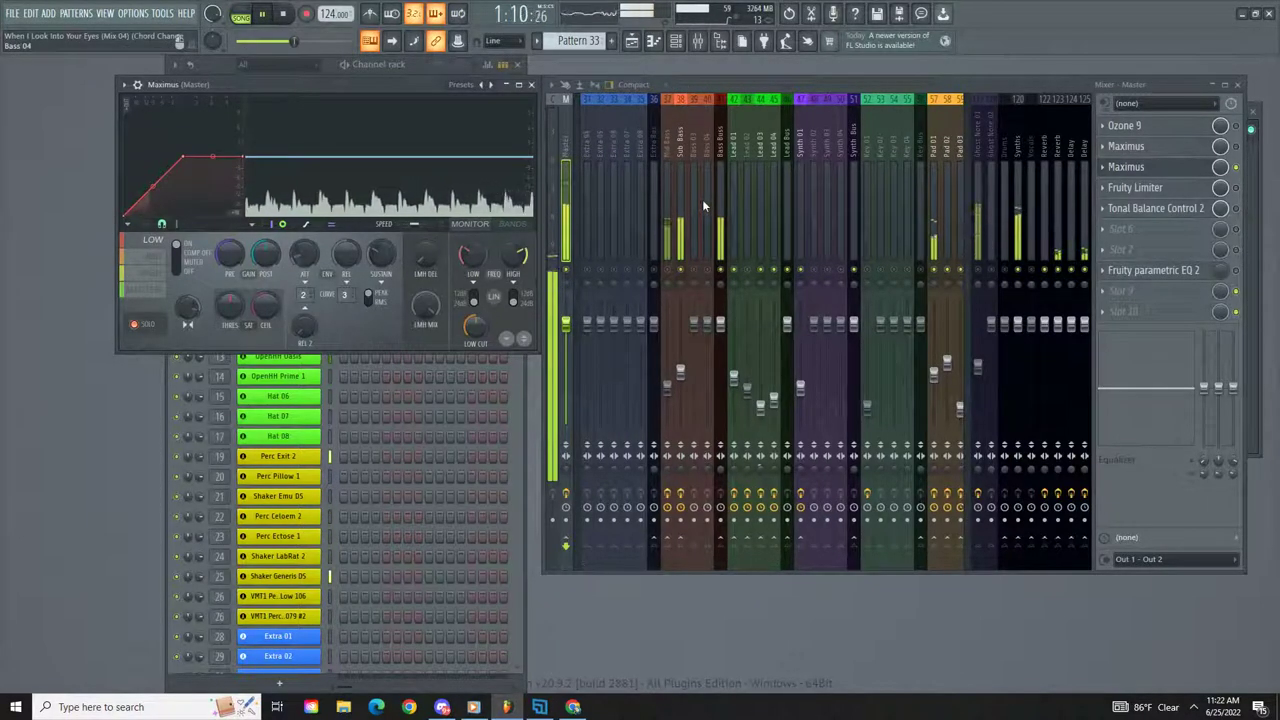
{"action": "scroll", "coordinate": [702, 199], "scroll_direction": "left", "scroll_amount": 3}
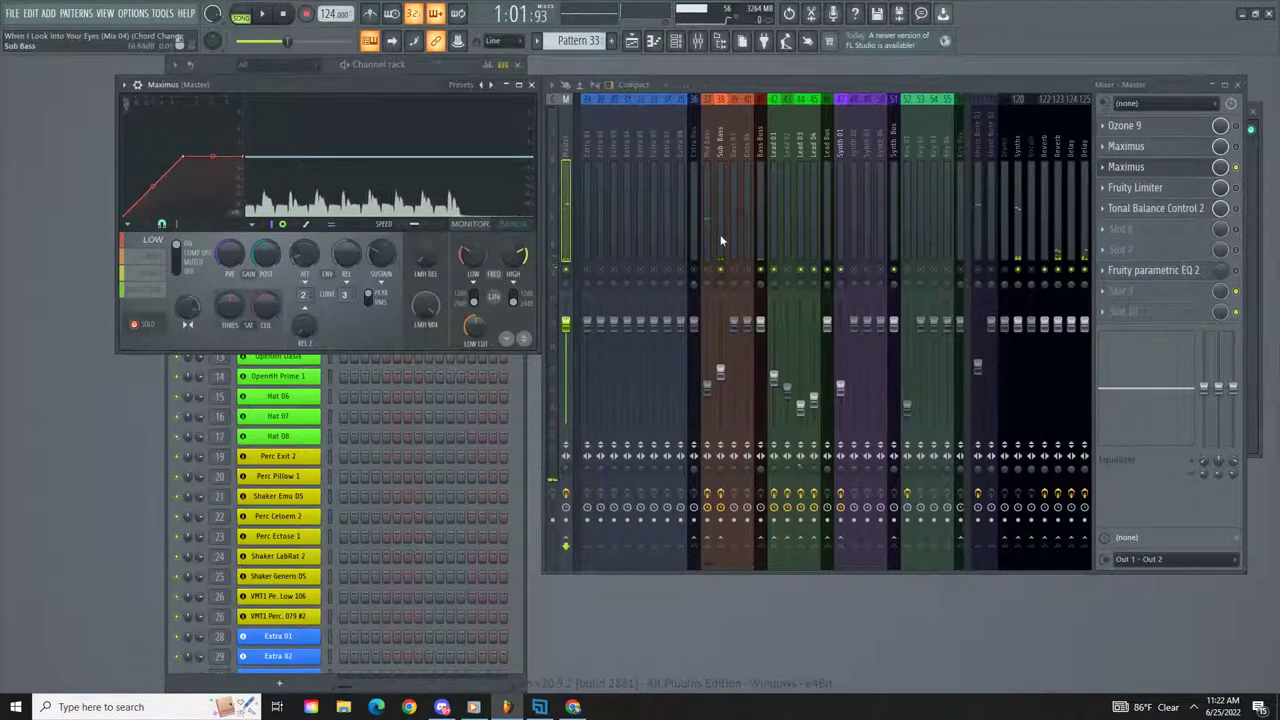
{"action": "left_click", "coordinate": [722, 374]}
{"action": "left_click_drag", "start_coordinate": [720, 372], "coordinate": [720, 386]}
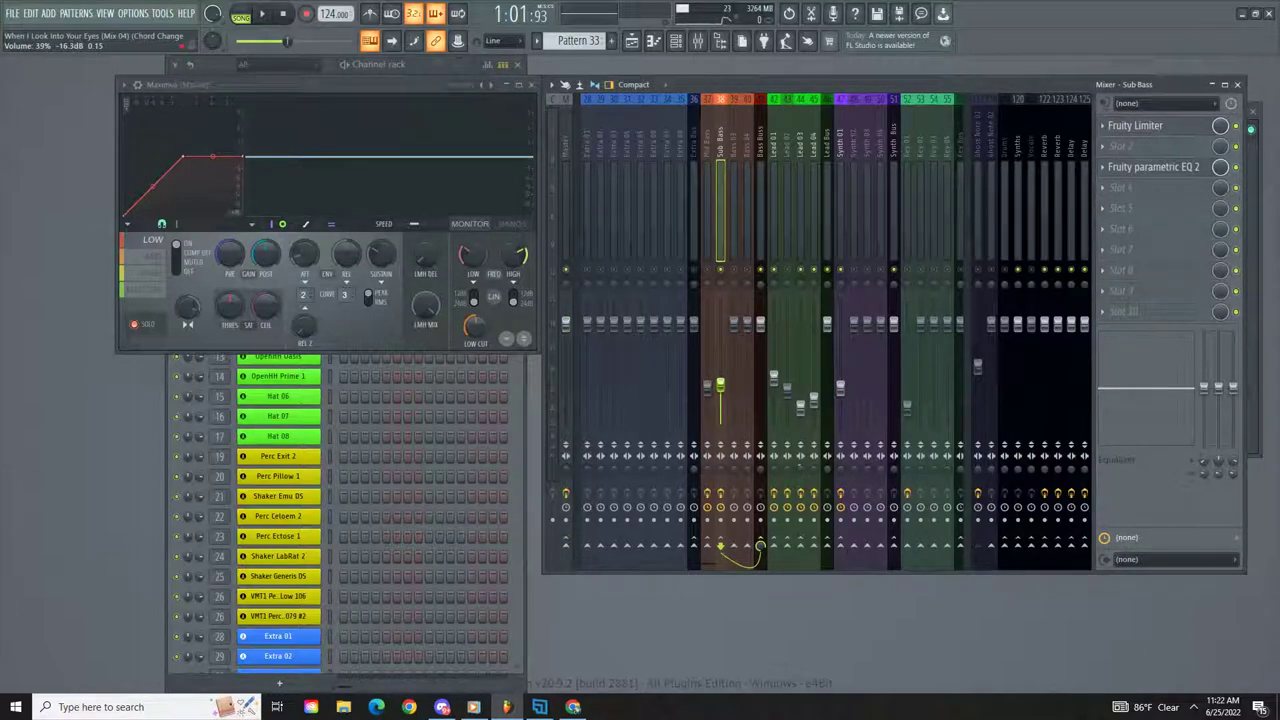
Step: Play the song from bar 33 again to hear the soloed low end with the lowered Sub Bass, and stop
{"action": "scroll", "coordinate": [703, 225], "scroll_direction": "up", "scroll_amount": 5}
{"action": "scroll", "coordinate": [703, 218], "scroll_direction": "down", "scroll_amount": 5}
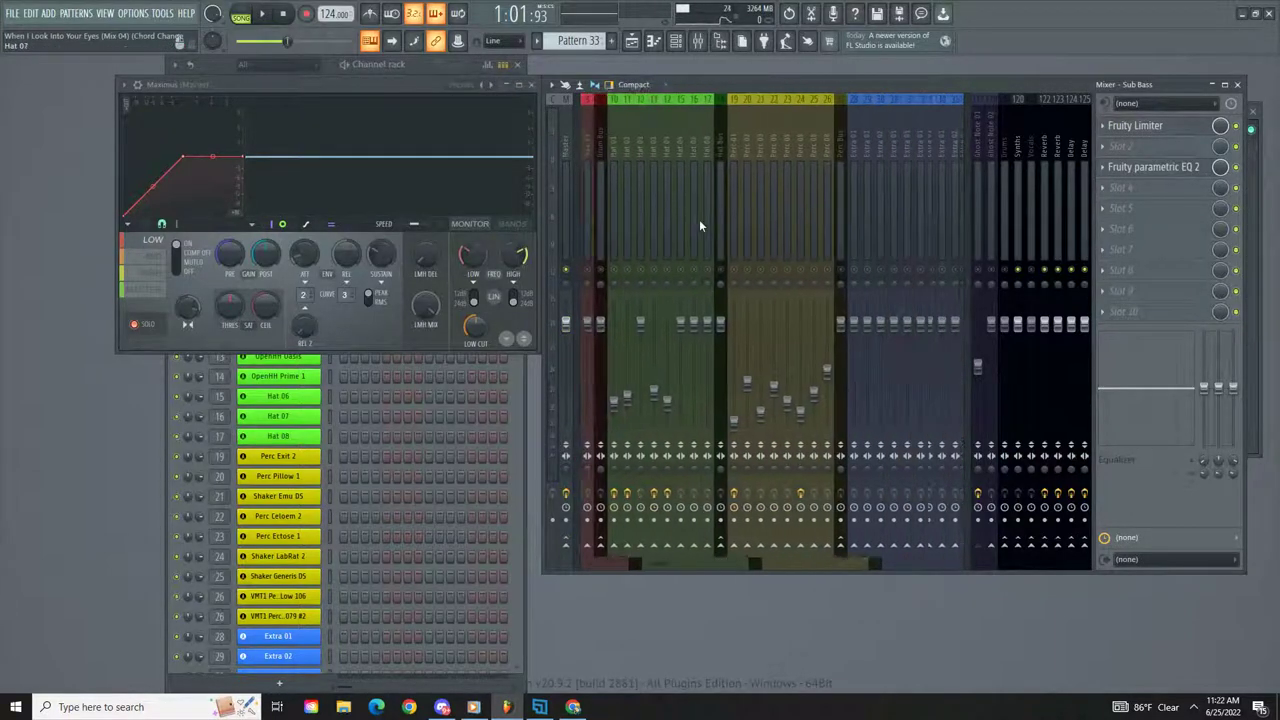
{"action": "key", "text": "space"}
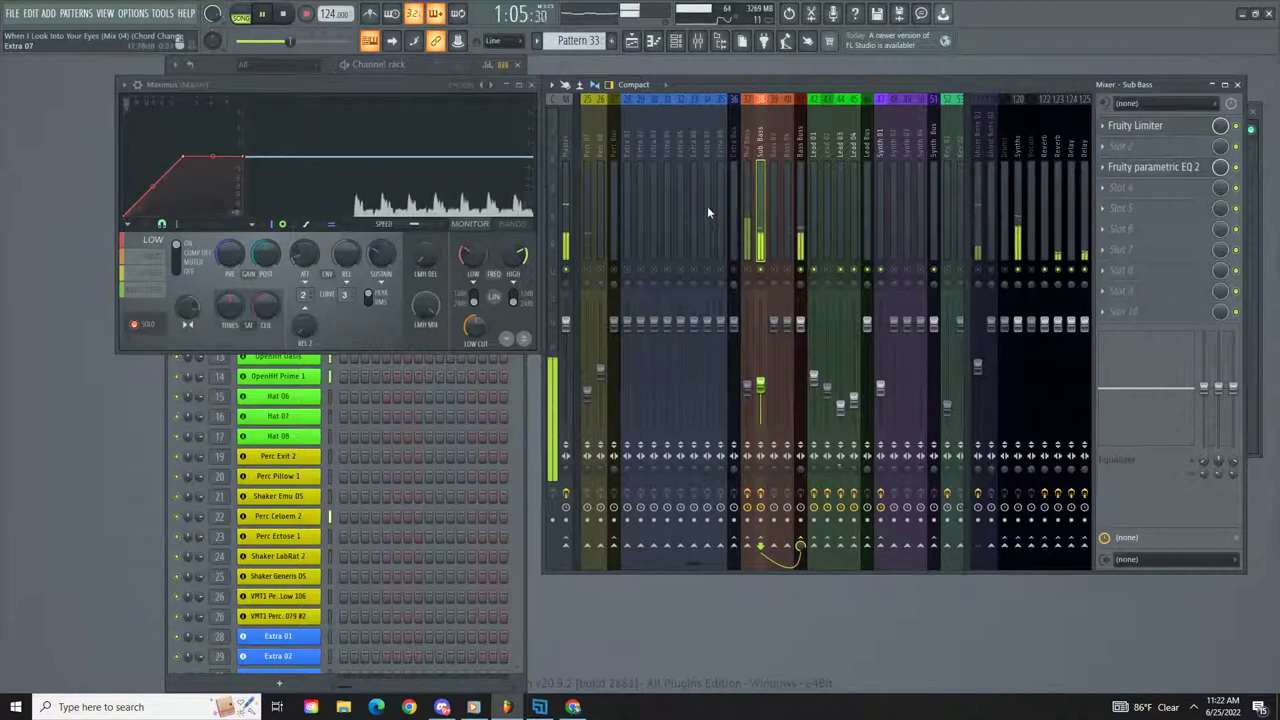
{"action": "key", "text": "space"}
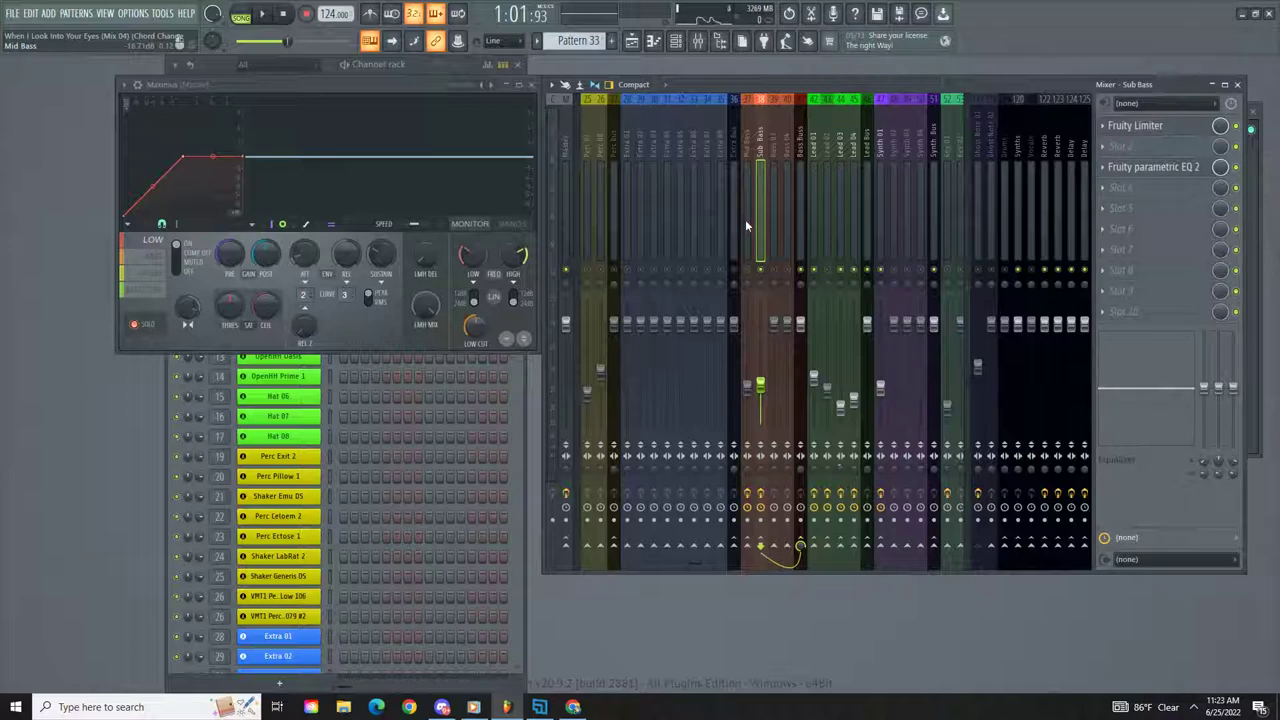
Step: Select the master track, turn off the low-band solo in the second Maximus, and close and disable the effect
{"action": "scroll", "coordinate": [745, 219], "scroll_direction": "left", "scroll_amount": 8}
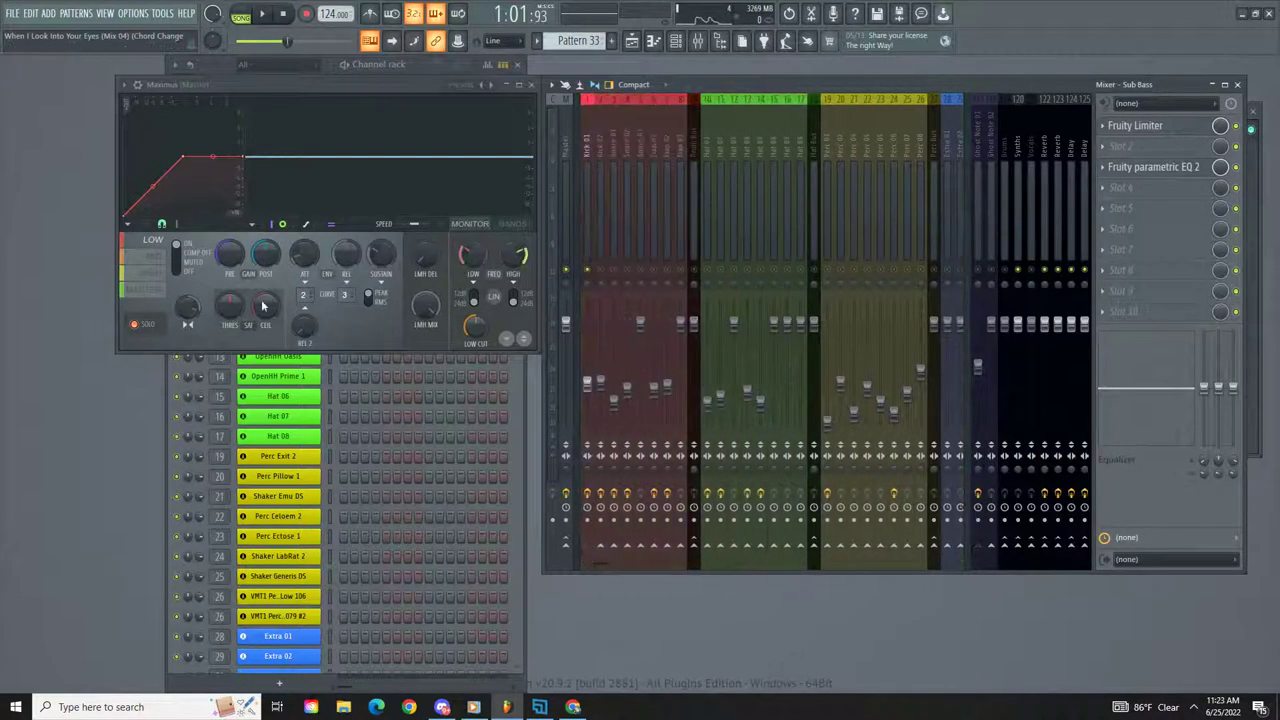
{"action": "left_click", "coordinate": [565, 200]}
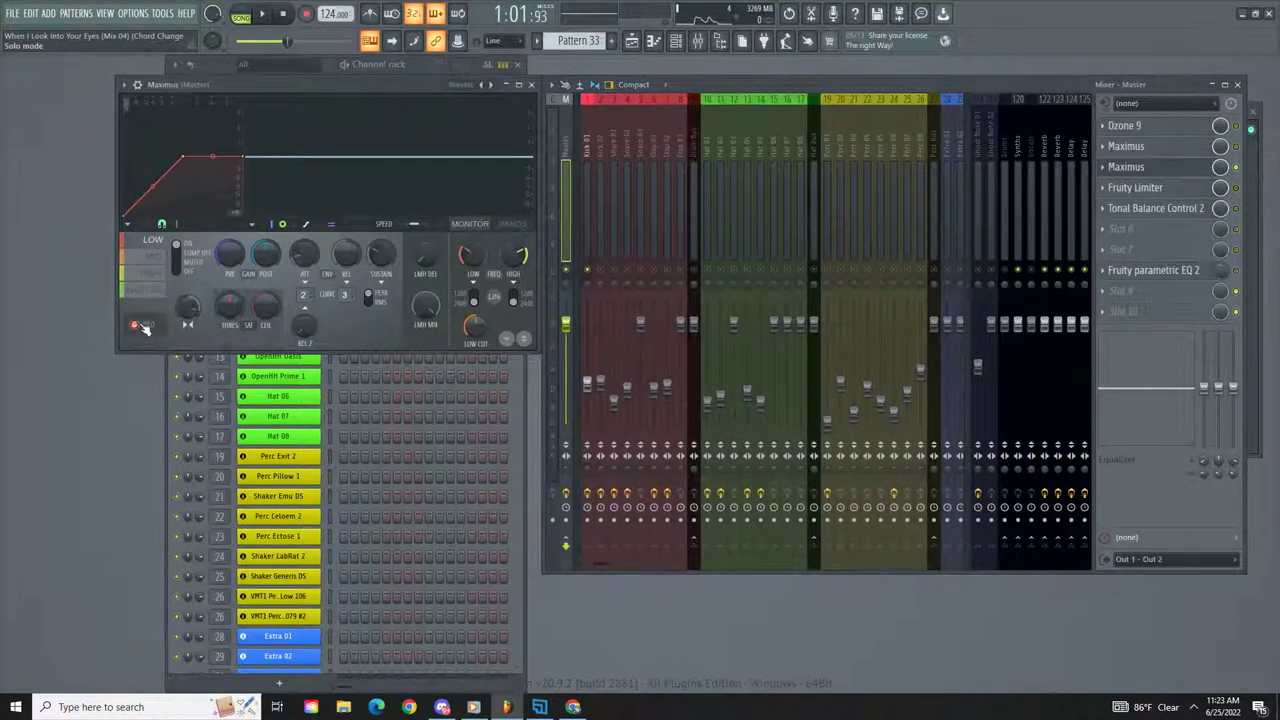
{"action": "left_click", "coordinate": [531, 84]}
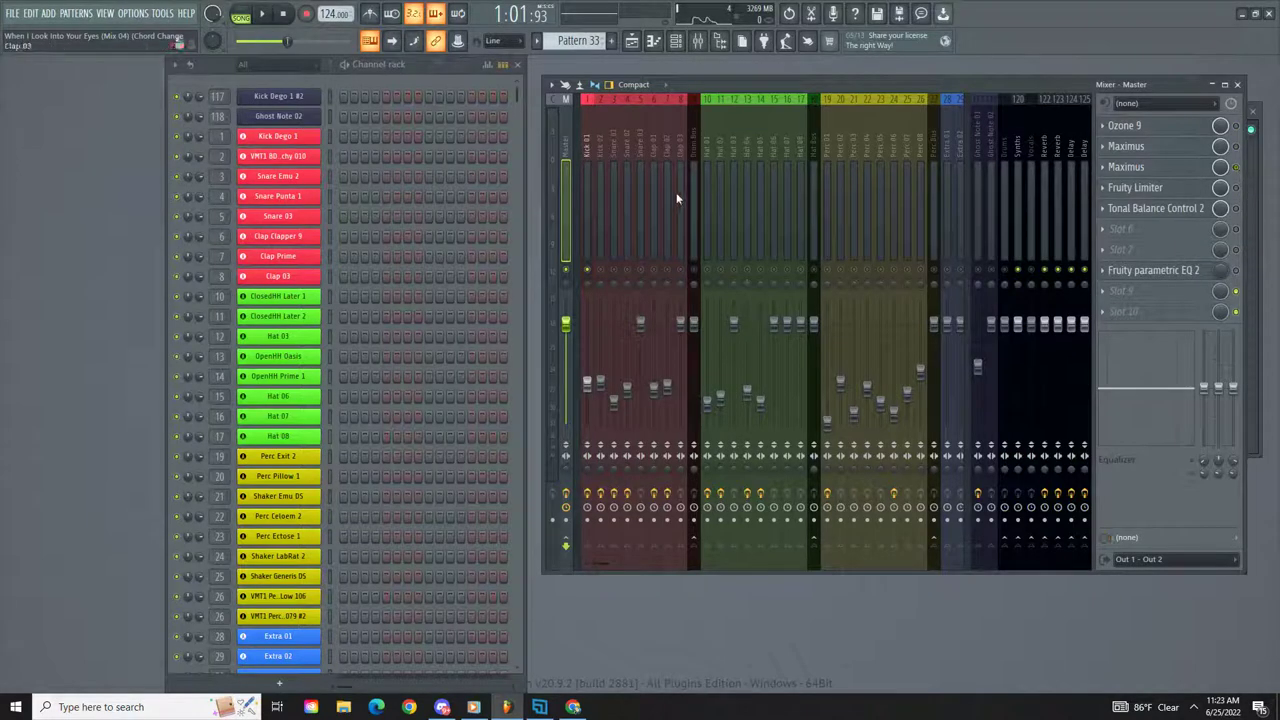
Step: Play a short passage without Maximus, and examine the levels and mute states across the mixer tracks
{"action": "key", "text": "space"}
{"action": "scroll", "coordinate": [678, 198], "scroll_direction": "right", "scroll_amount": 3}
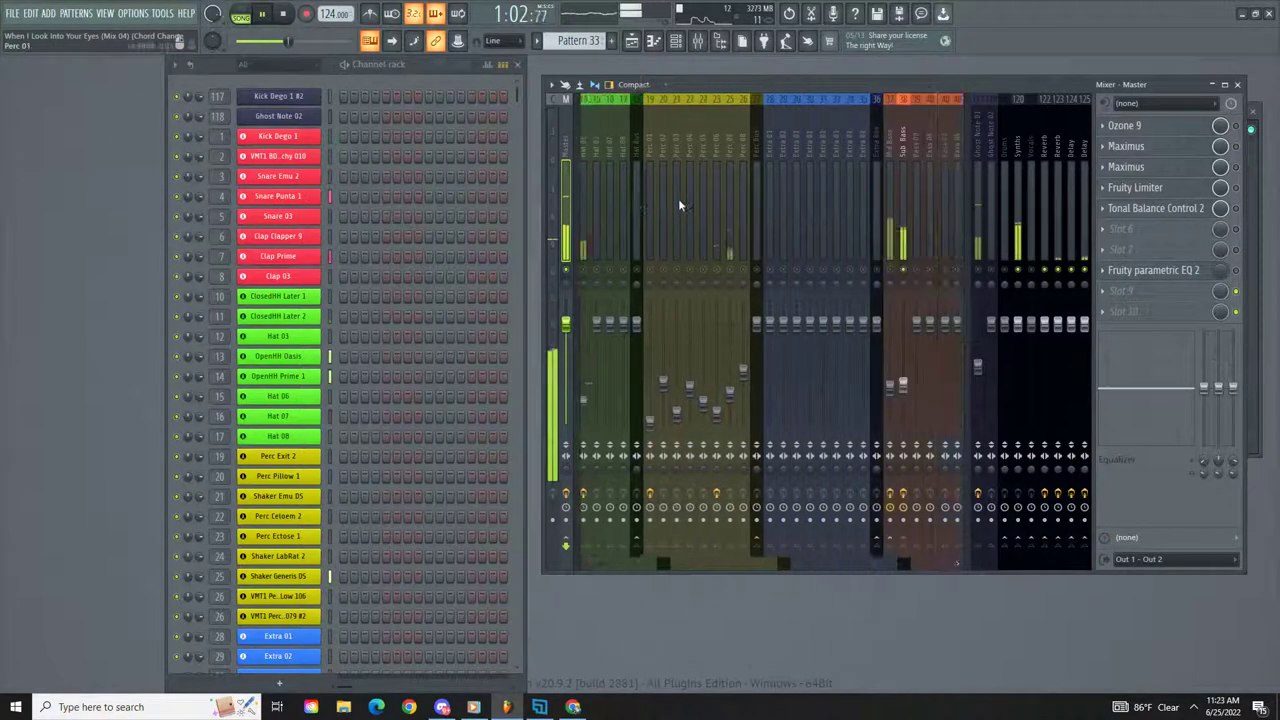
{"action": "key", "text": "space"}
{"action": "scroll", "coordinate": [678, 198], "scroll_direction": "right", "scroll_amount": 5}
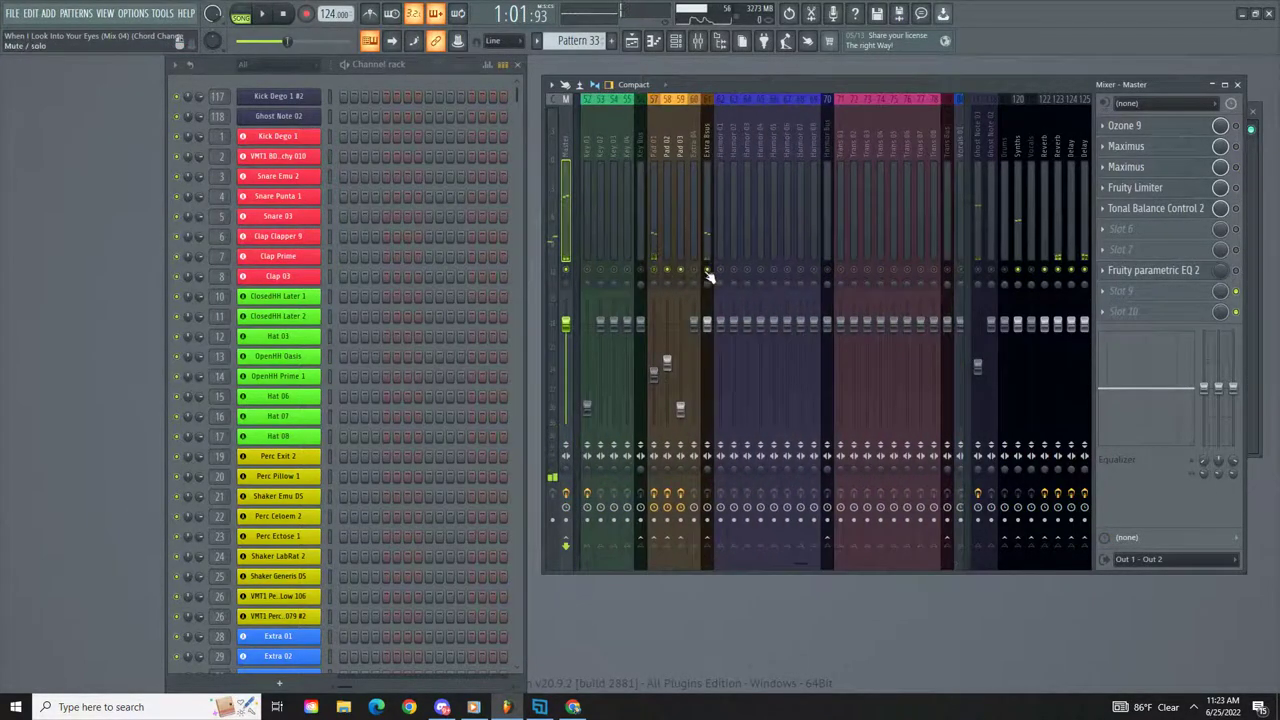
{"action": "scroll", "coordinate": [702, 202], "scroll_direction": "left", "scroll_amount": 5}
Step: Check the arrangement around bar 33 in the playlist, and play the song briefly while comparing the master and bass levels in the mixer
{"action": "left_click", "coordinate": [631, 40]}
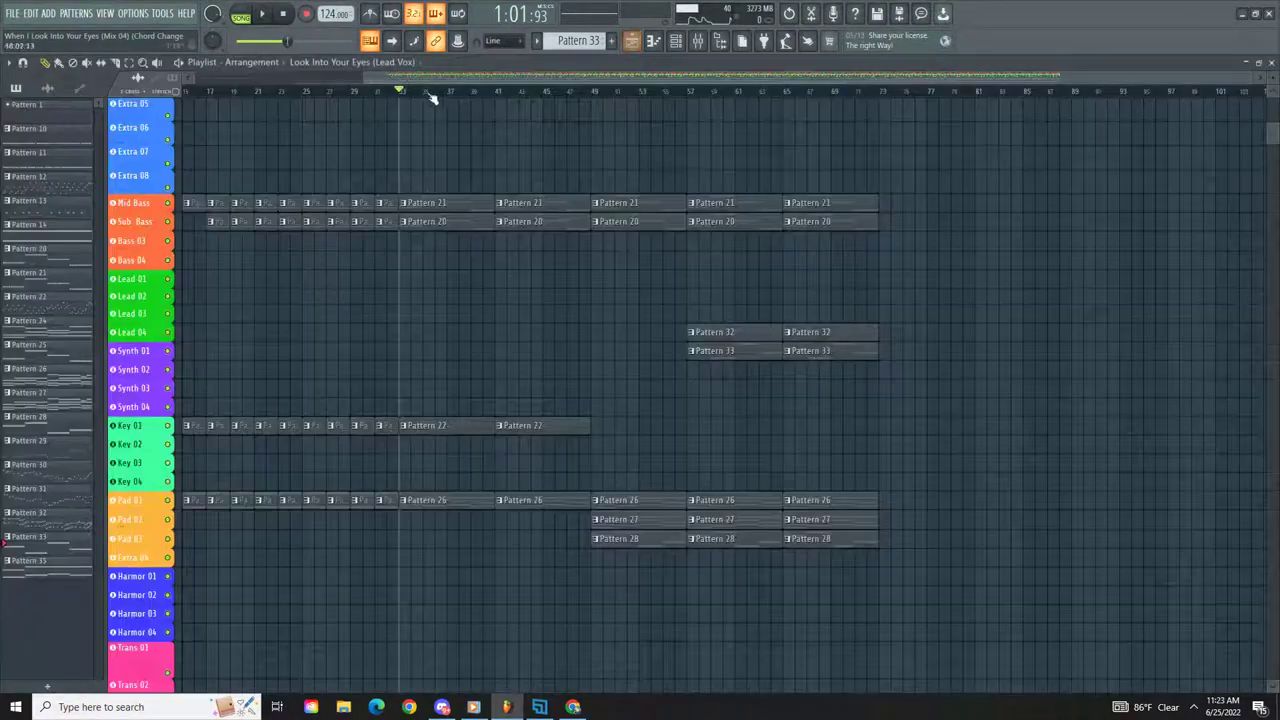
{"action": "mouse_move", "coordinate": [434, 79]}
{"action": "left_mouse_down"}
{"action": "mouse_move", "coordinate": [472, 84]}
{"action": "mouse_move", "coordinate": [425, 88]}
{"action": "left_mouse_up"}
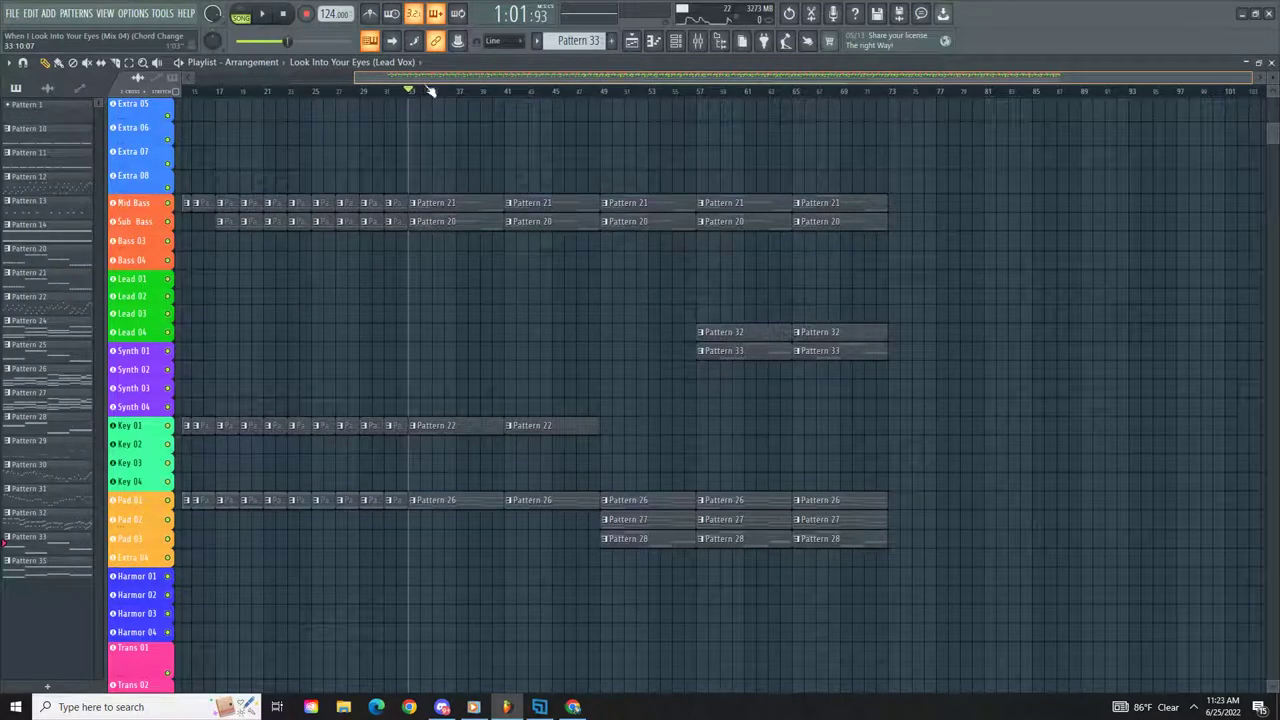
{"action": "left_click", "coordinate": [1271, 62]}
{"action": "key", "text": "space"}
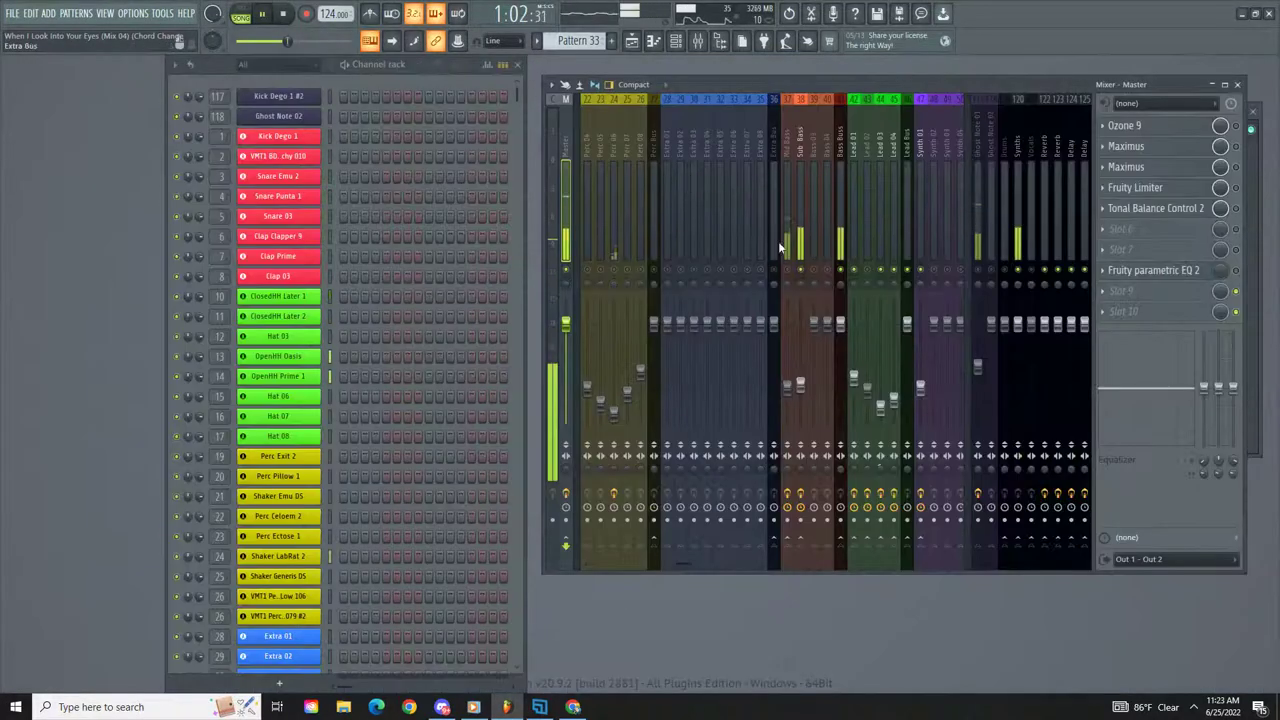
{"action": "scroll", "coordinate": [800, 248], "scroll_direction": "up", "scroll_amount": 5}
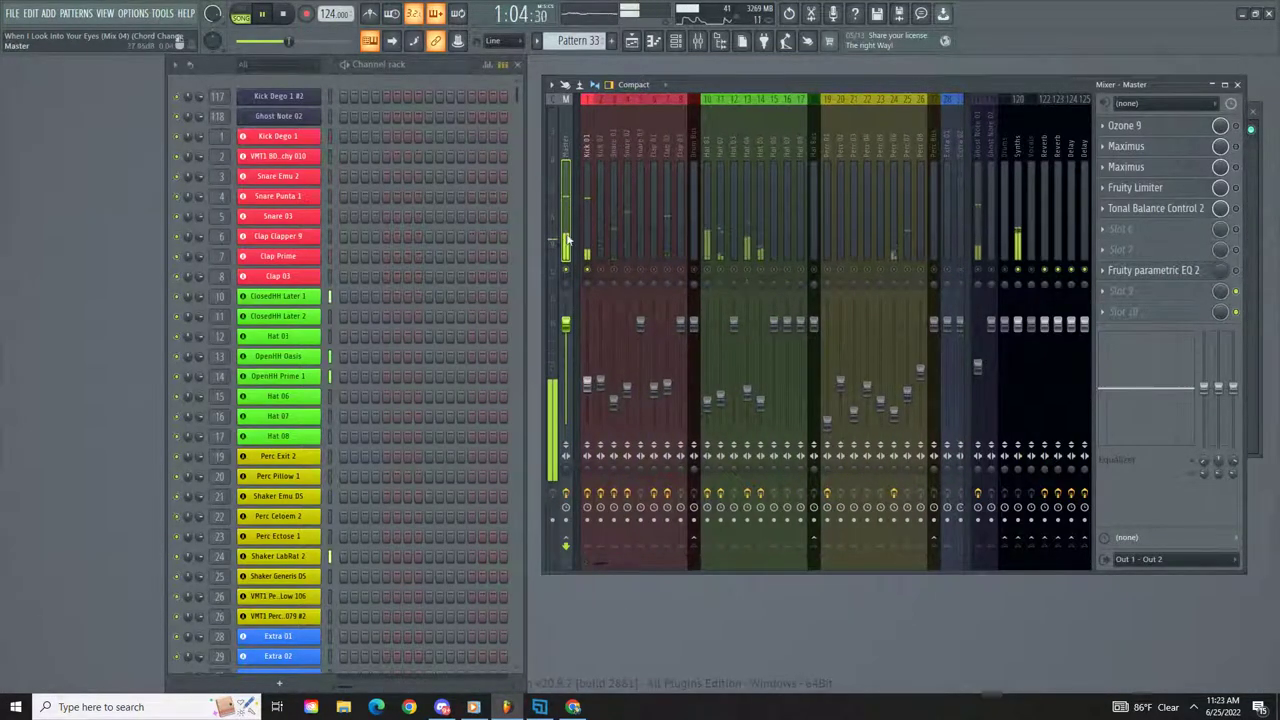
{"action": "key", "text": "space"}
{"action": "scroll", "coordinate": [662, 226], "scroll_direction": "down", "scroll_amount": 5}
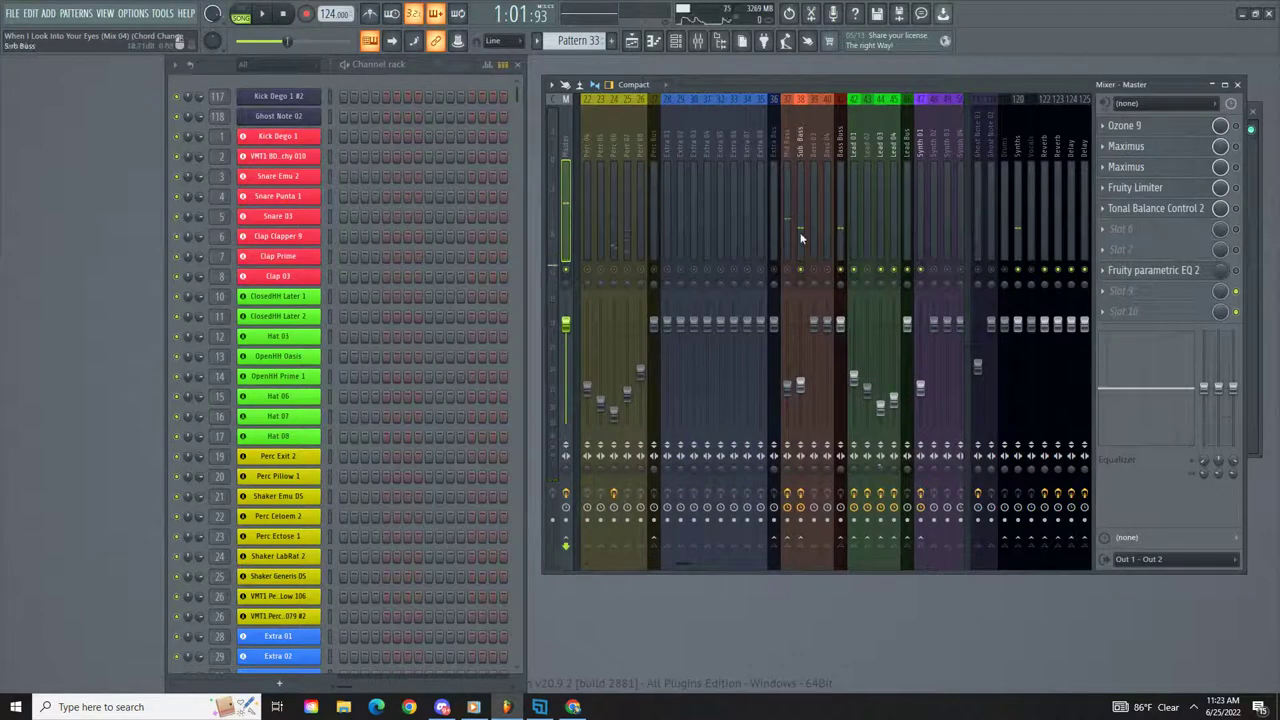
Step: Reopen the second Maximus on the master track with its low band soloed, enable it, and play a brief passage
{"action": "left_click", "coordinate": [1186, 170]}
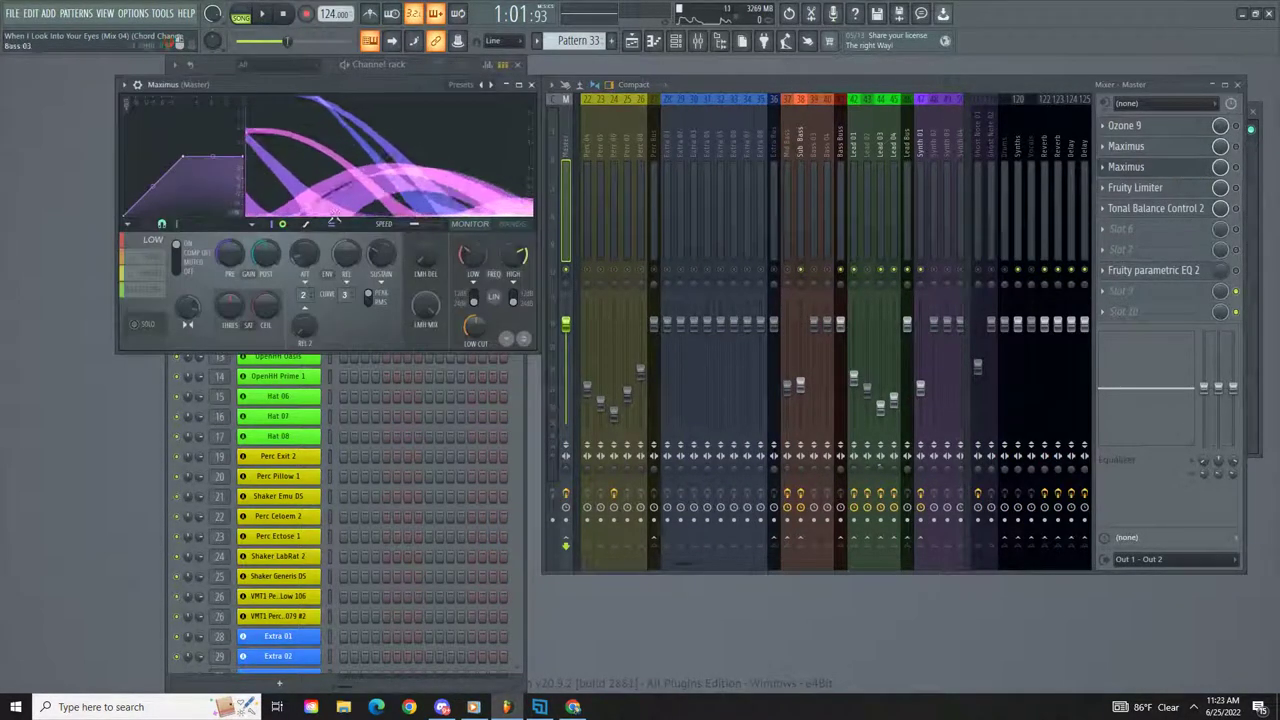
{"action": "left_click", "coordinate": [150, 327]}
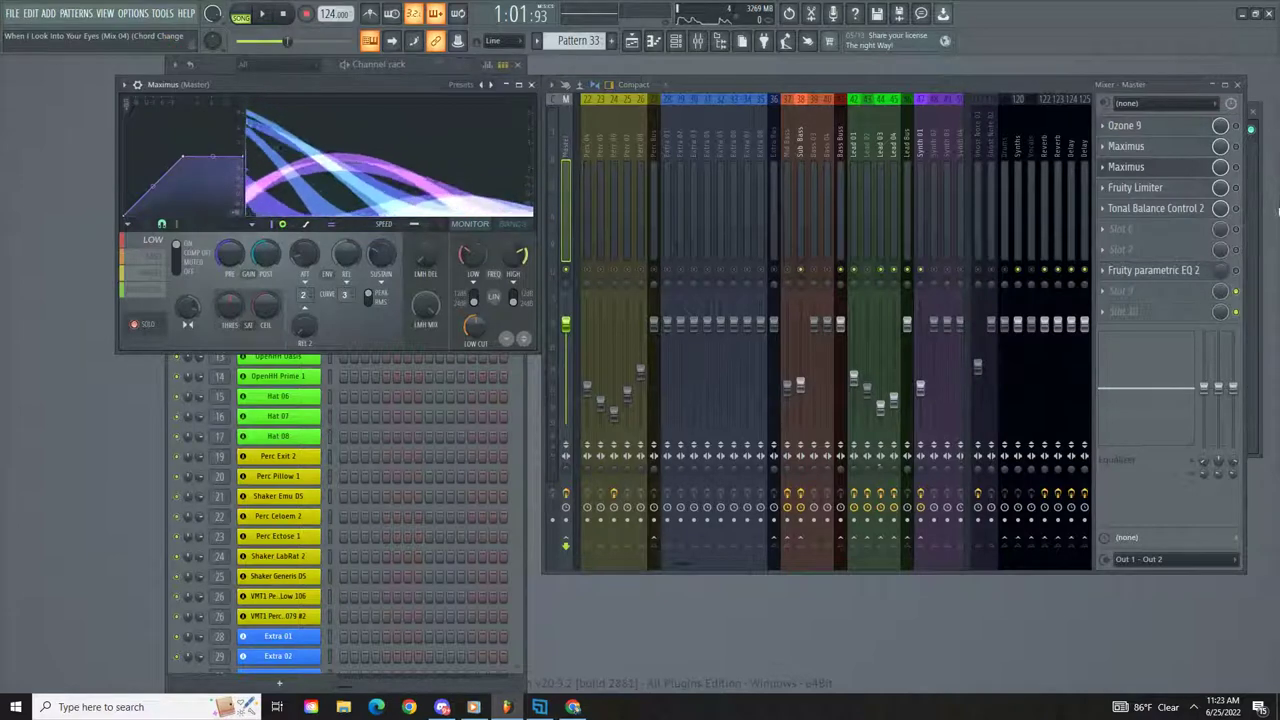
{"action": "left_click", "coordinate": [1236, 167]}
{"action": "key", "text": "space"}
{"action": "key", "text": "space"}
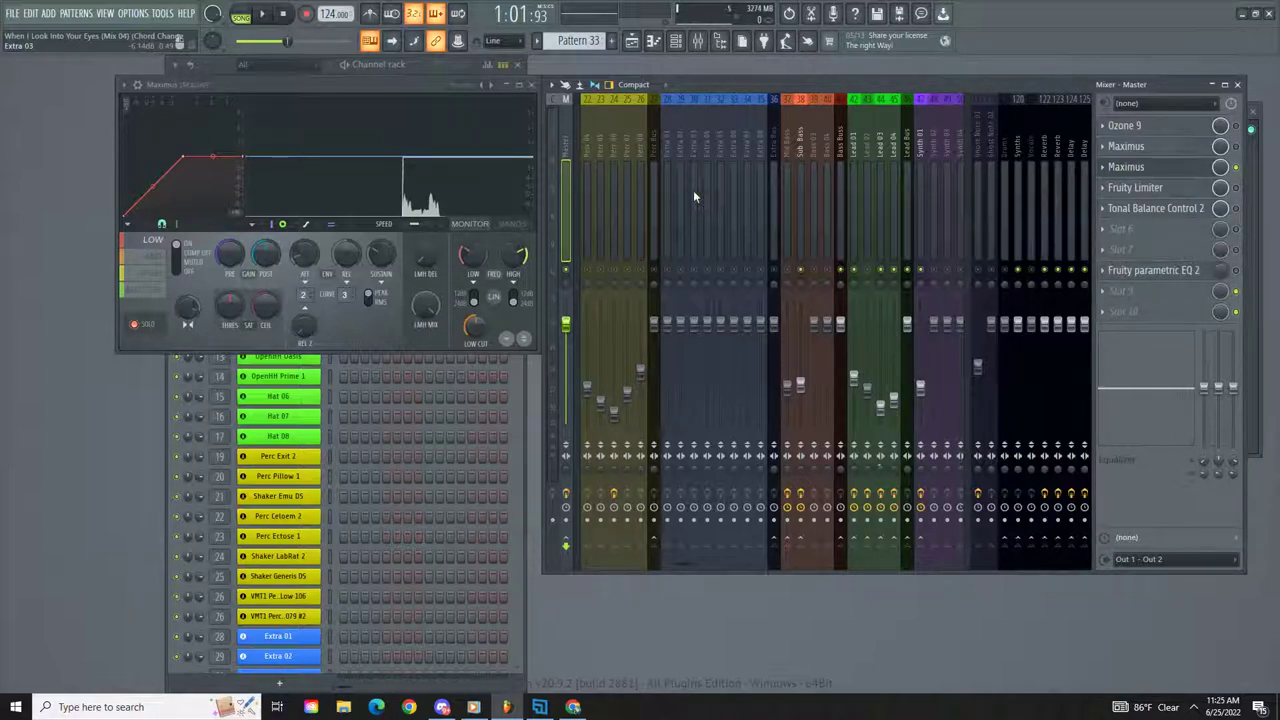
Step: Unmute the Mid Bass track in the mixer
{"action": "left_click_drag", "start_coordinate": [366, 91], "coordinate": [365, 90]}
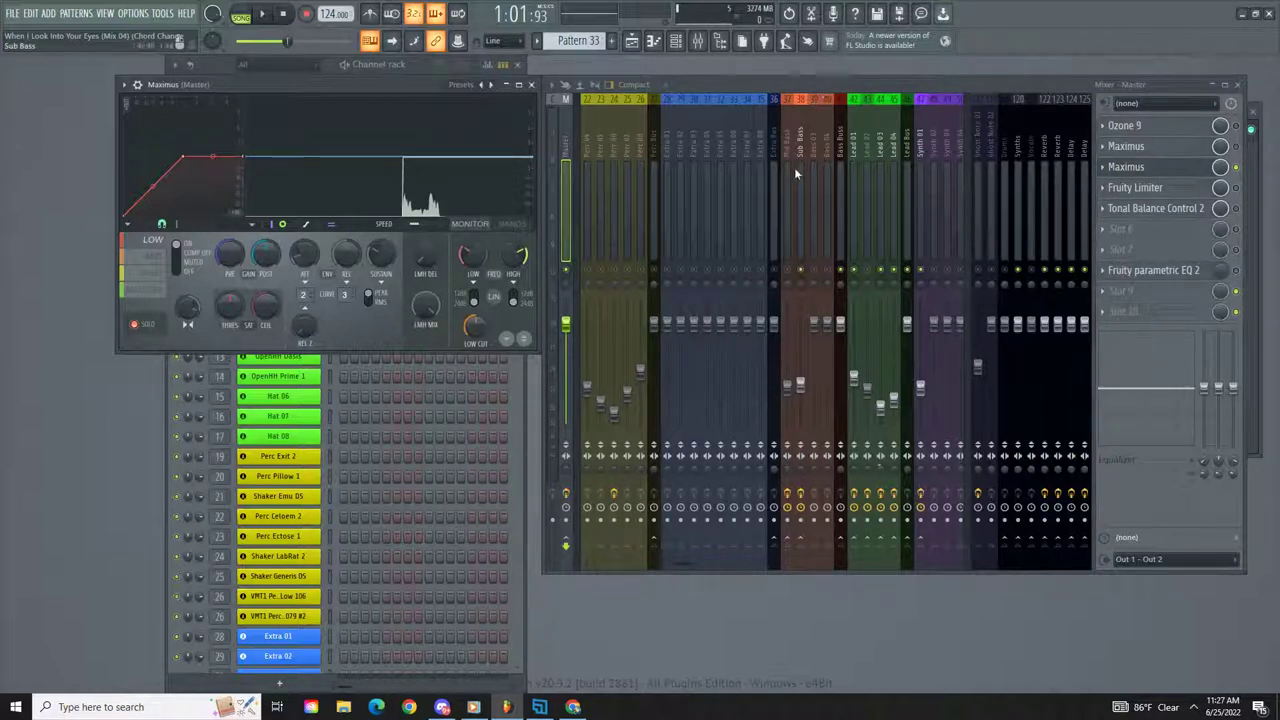
{"action": "left_click", "coordinate": [789, 271]}
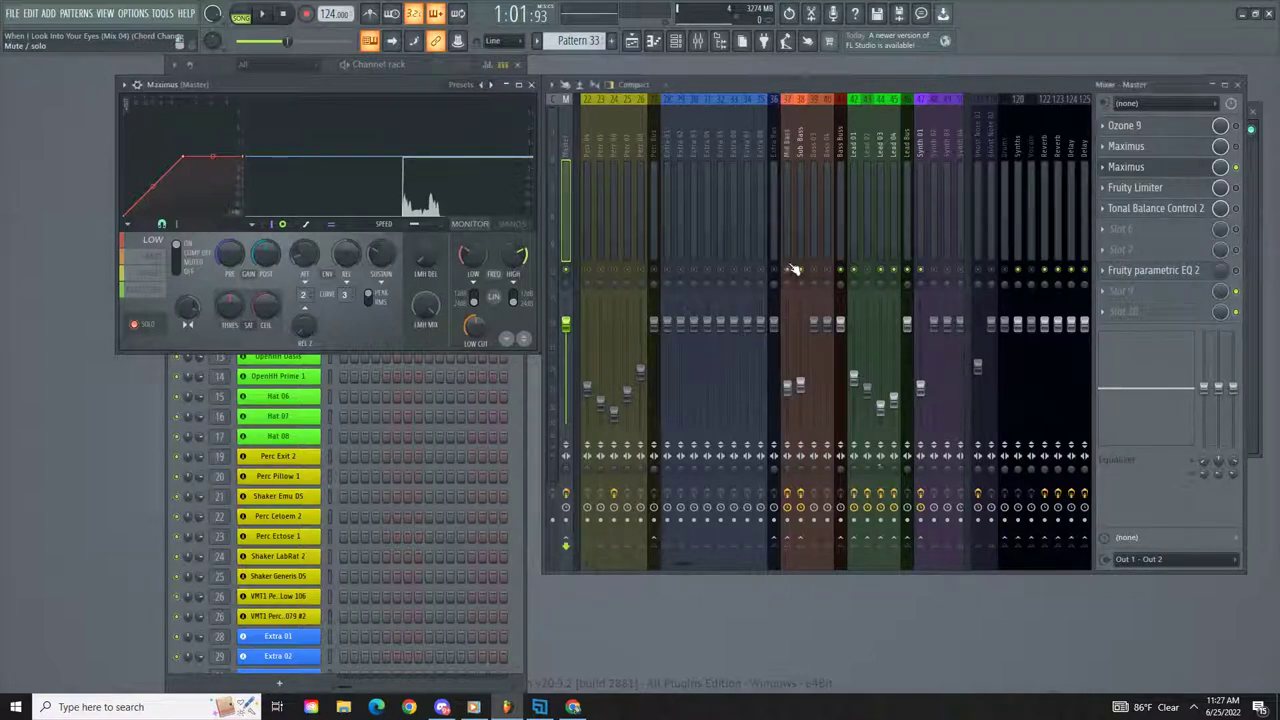
Step: Check the bass patterns in the playlist, and play a brief passage while comparing the Mid Bass and Sub Bass levels in the mixer
{"action": "left_click", "coordinate": [640, 45]}
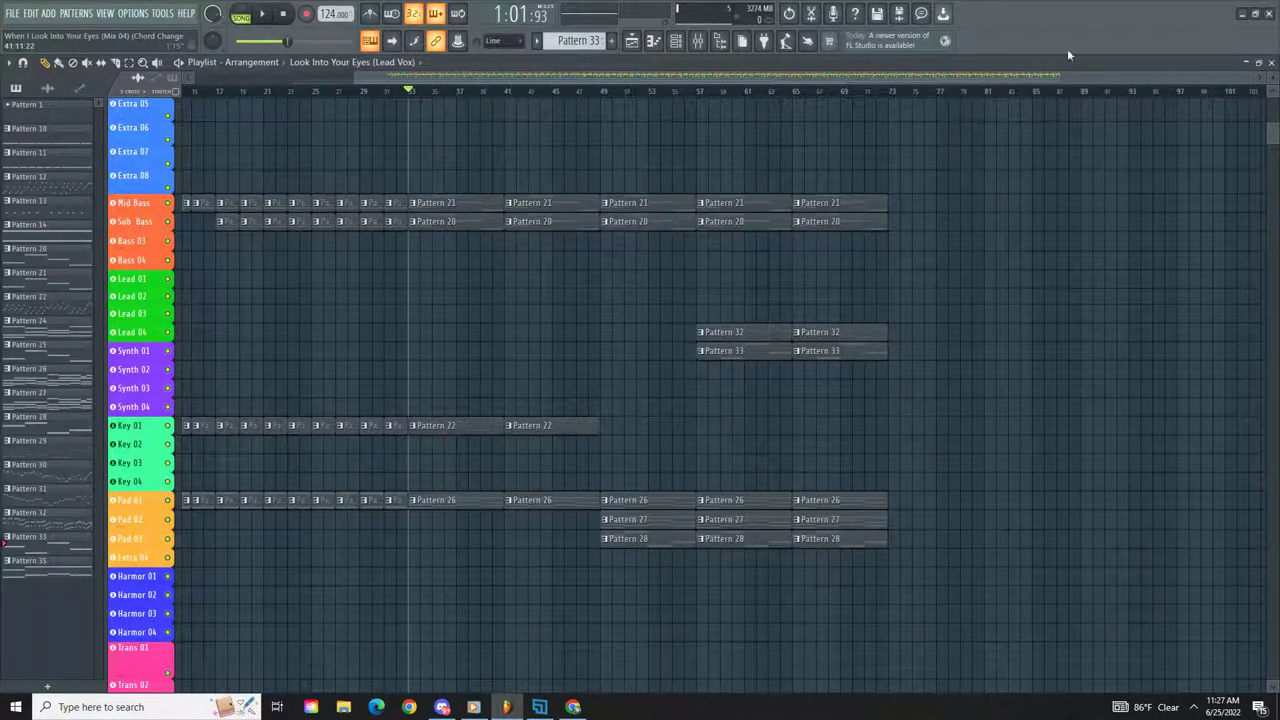
{"action": "left_click", "coordinate": [1272, 63]}
{"action": "key", "text": "space"}
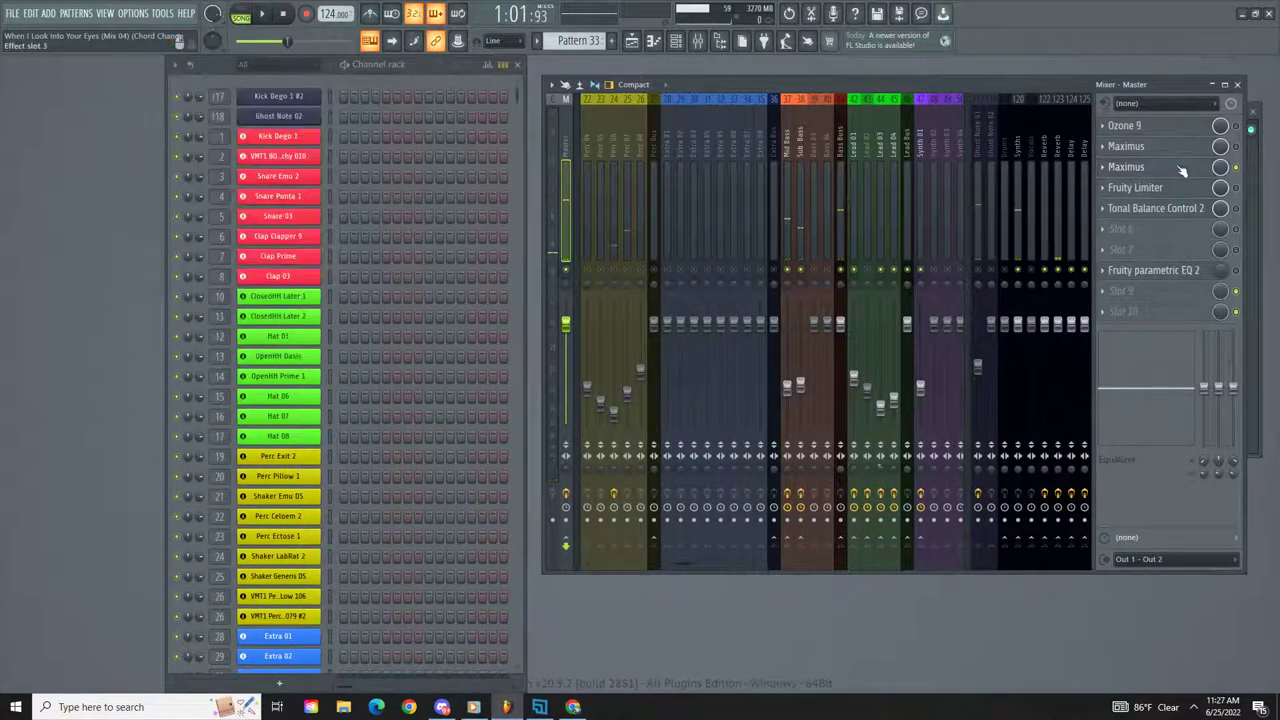
{"action": "left_click", "coordinate": [1191, 166]}
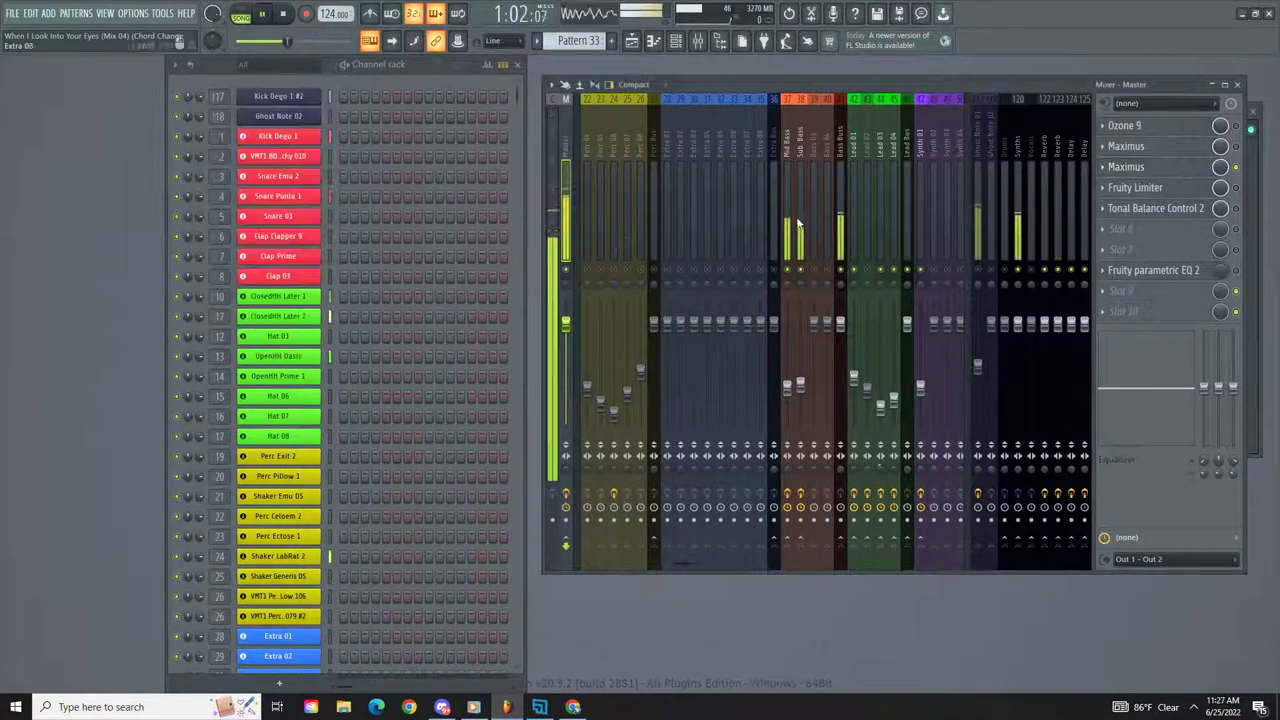
{"action": "left_click", "coordinate": [533, 86]}
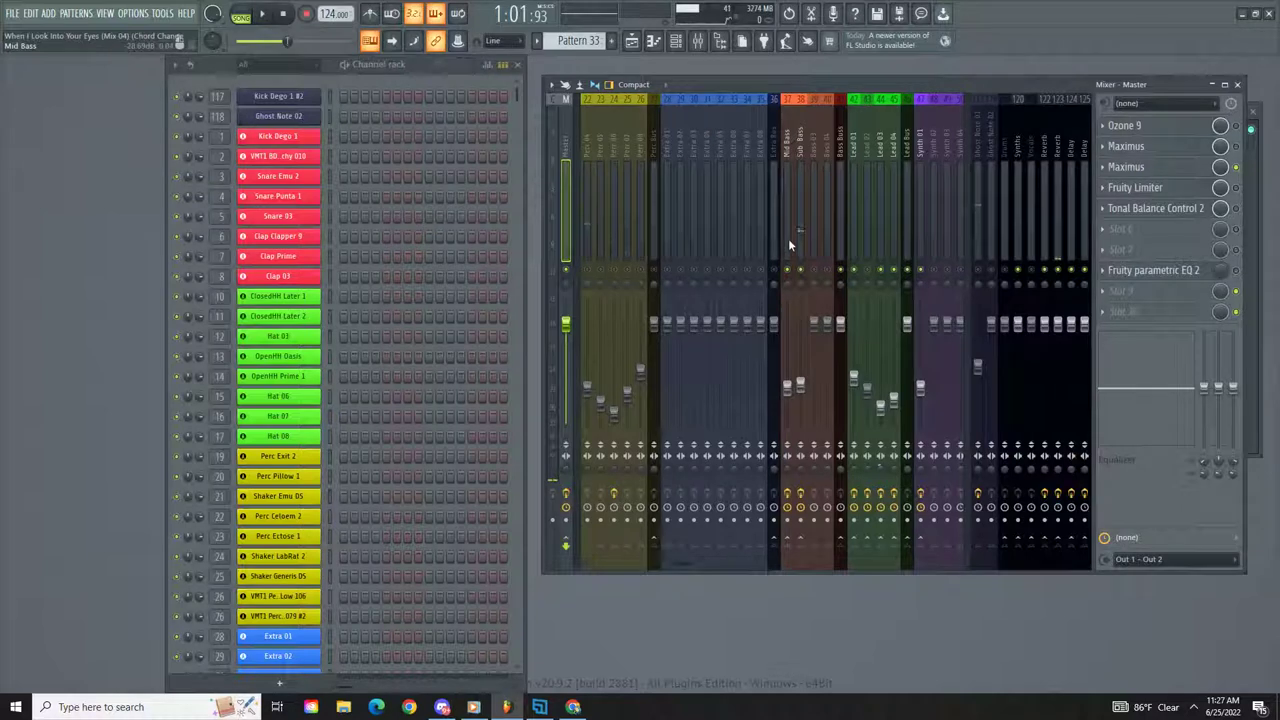
Step: Lower the Mid Bass track's volume to about -20 dB
{"action": "left_click", "coordinate": [803, 370]}
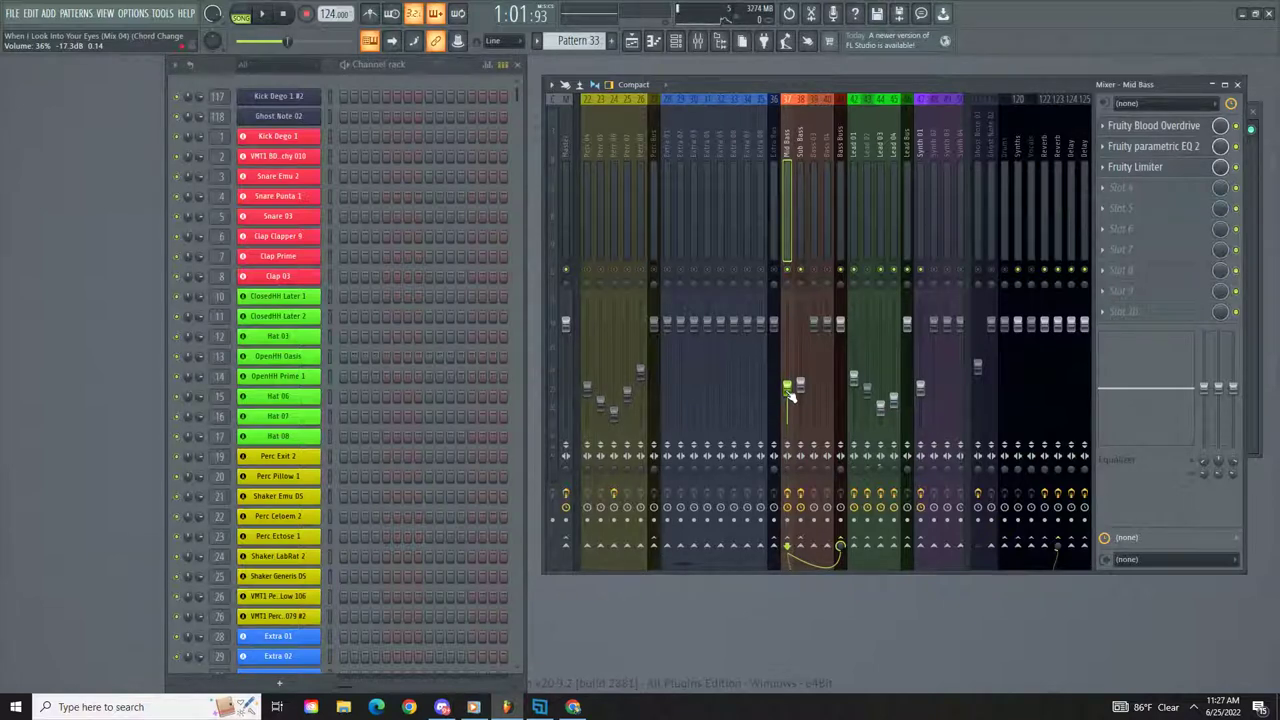
{"action": "left_click_drag", "start_coordinate": [790, 396], "coordinate": [790, 401]}
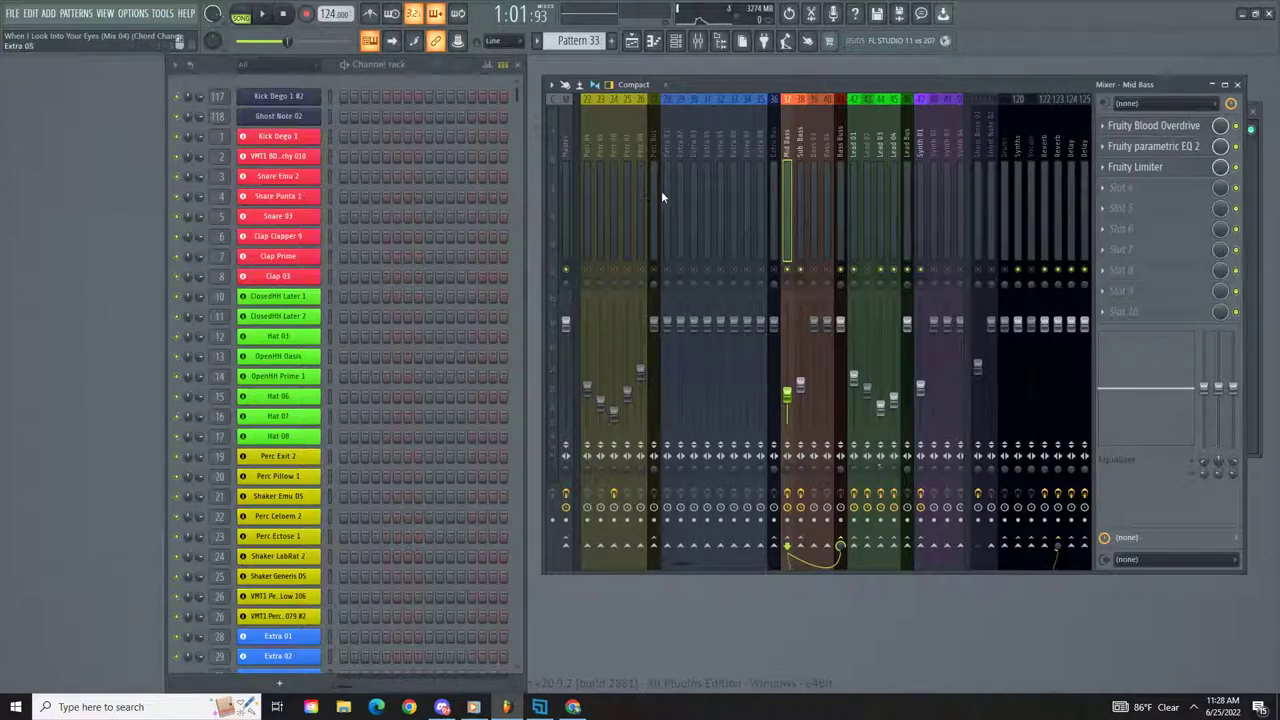
Step: Add a Sytrus instrument to the project, and place its window over the mixer and channel rack
{"action": "left_click", "coordinate": [47, 13]}
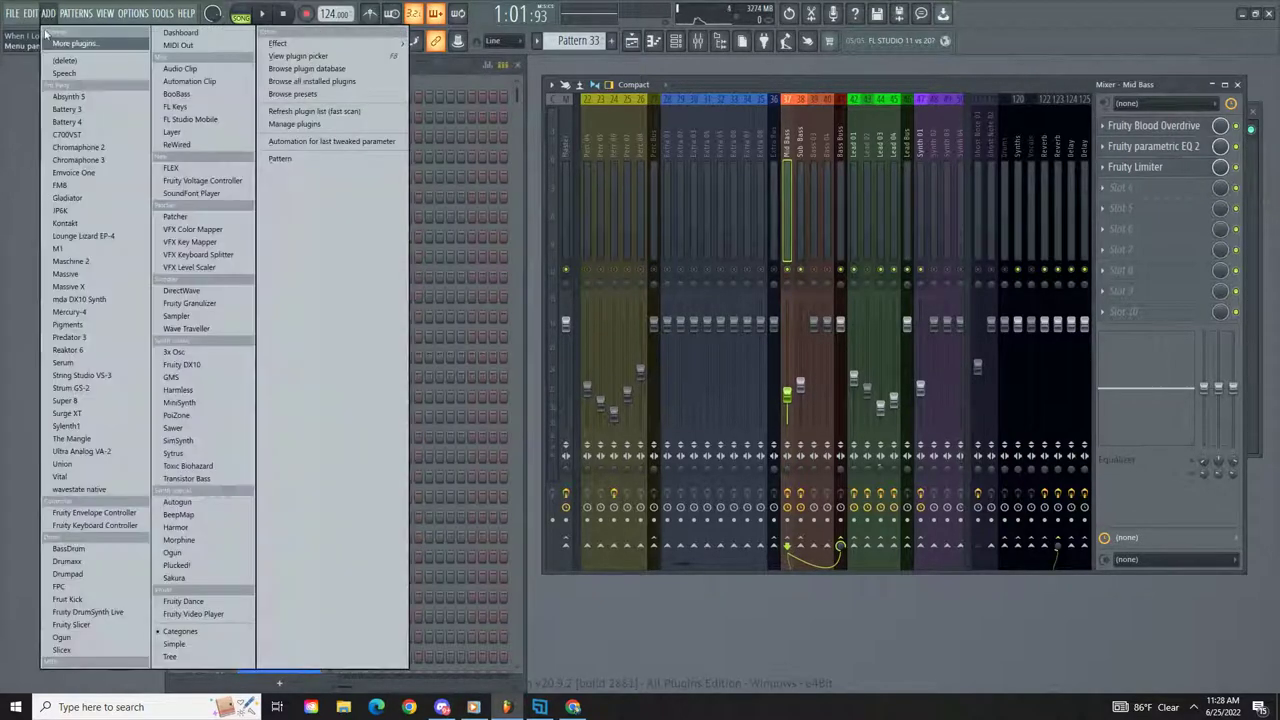
{"action": "left_click", "coordinate": [185, 455]}
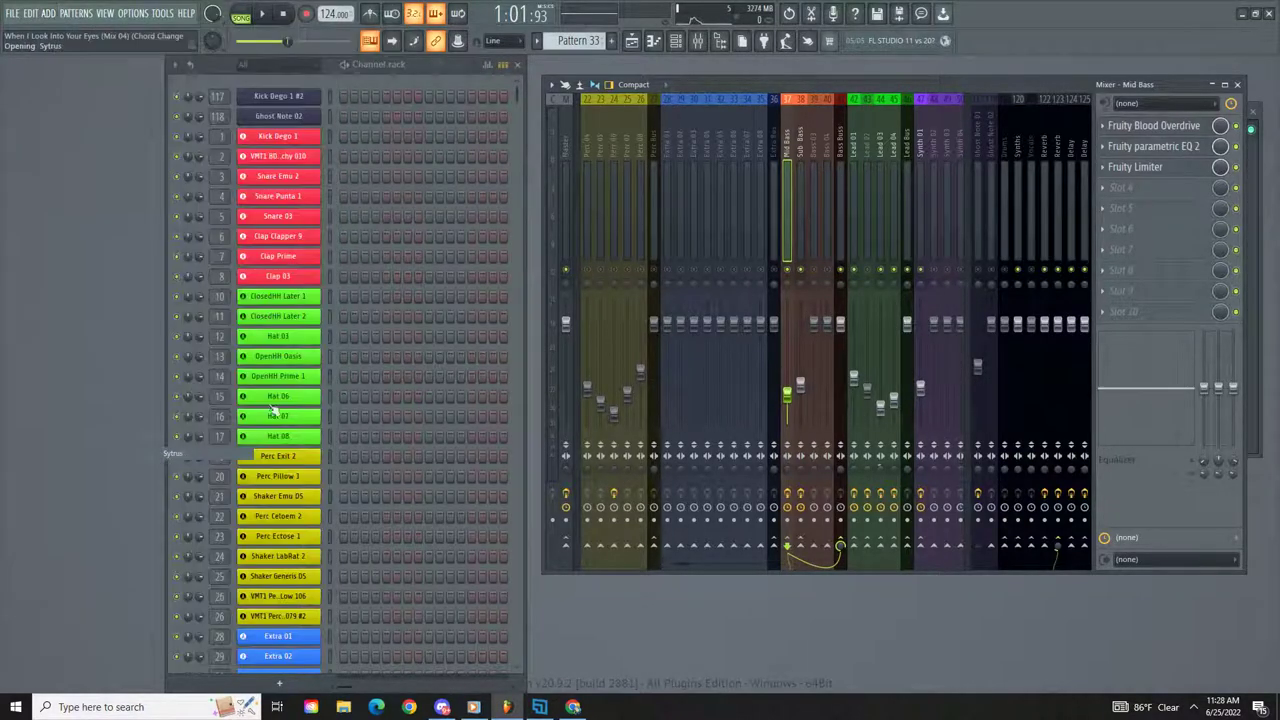
{"action": "left_click_drag", "start_coordinate": [418, 212], "coordinate": [640, 128]}
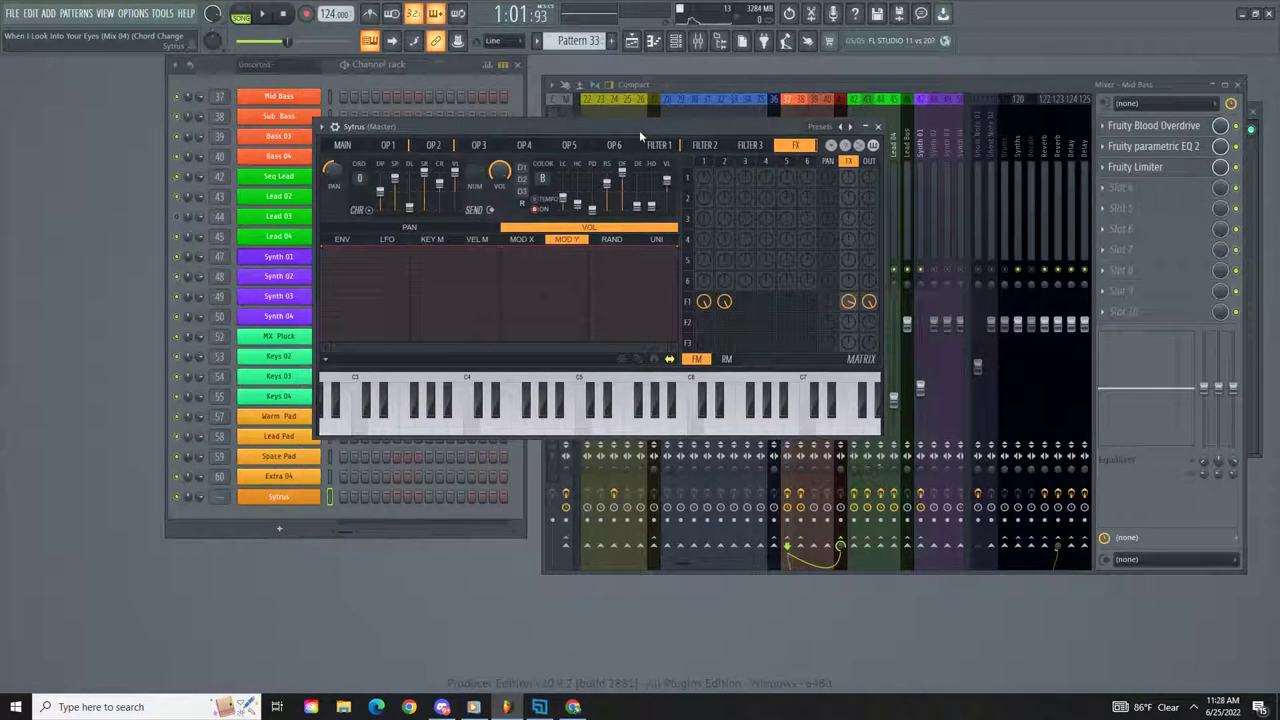
Step: Convert the saw waveform of Sytrus operator 1 to sine harmonics
{"action": "left_click", "coordinate": [389, 146]}
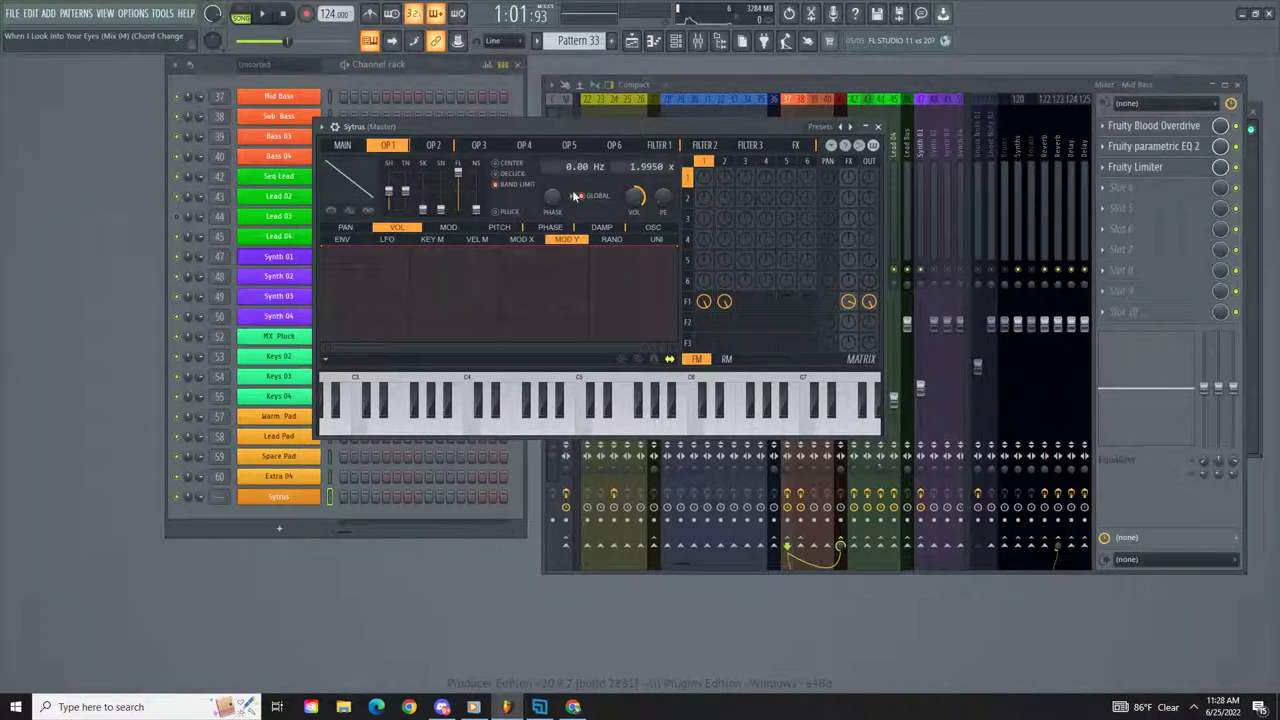
{"action": "left_click", "coordinate": [357, 177]}
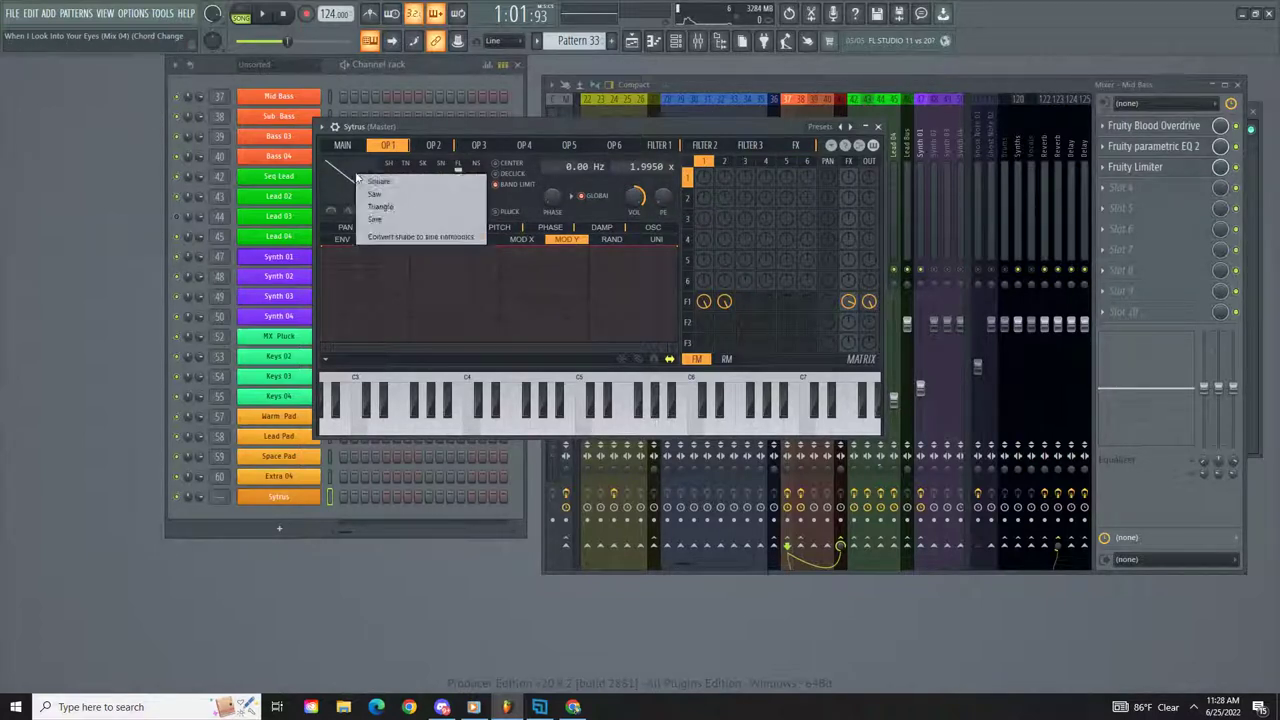
{"action": "left_click", "coordinate": [443, 238]}
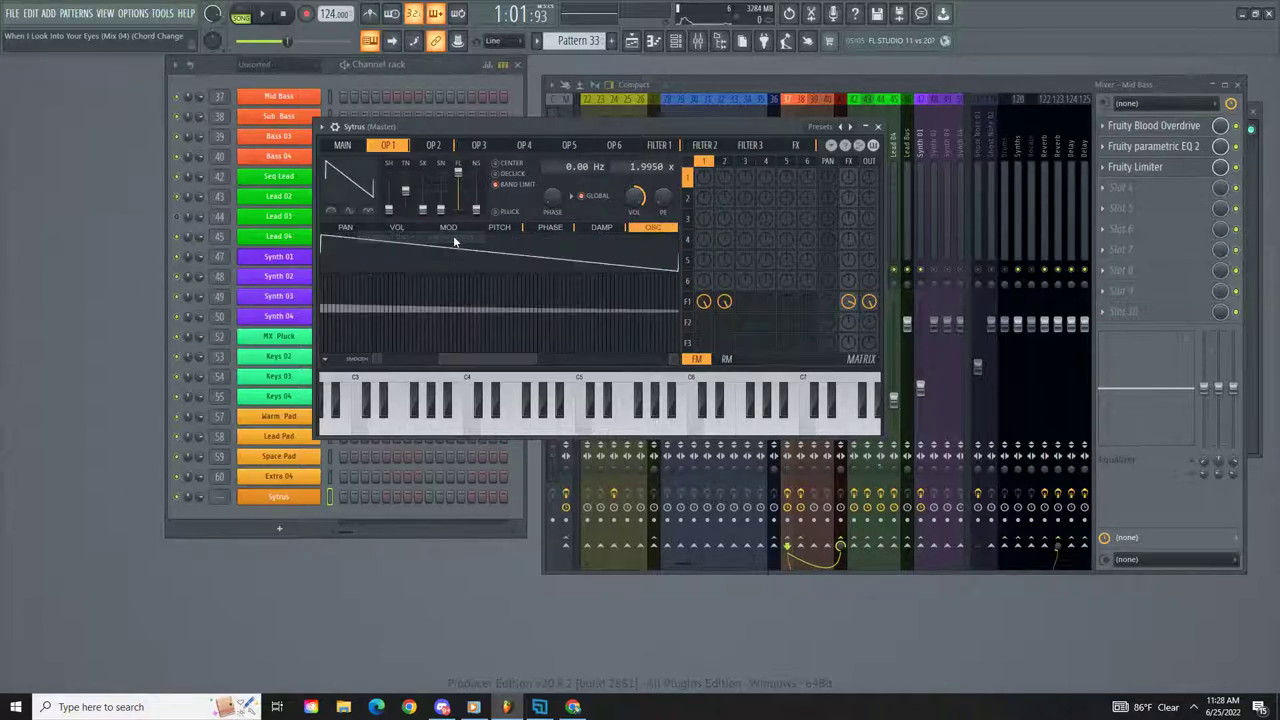
Step: Enlarge the Sytrus window, examine operator 1's harmonics from the full series down to the first five and back, and close it
{"action": "left_click_drag", "start_coordinate": [540, 358], "coordinate": [665, 362]}
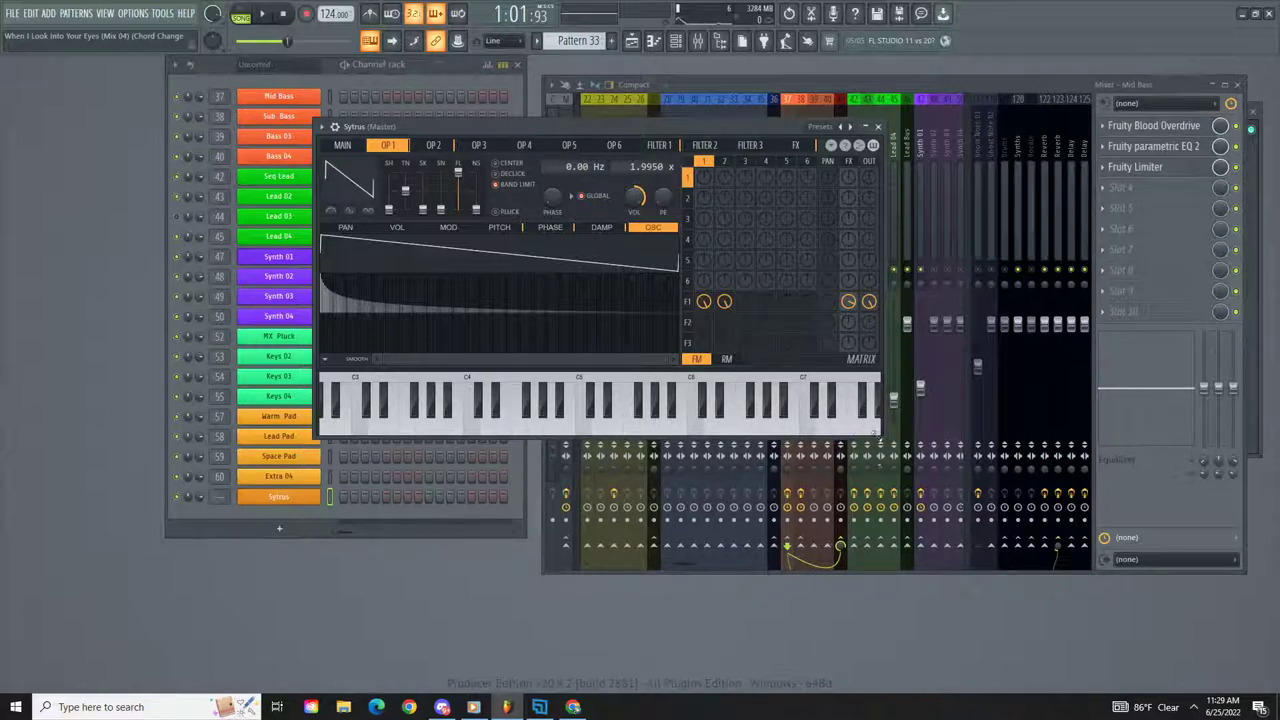
{"action": "left_click_drag", "start_coordinate": [884, 439], "coordinate": [1060, 648]}
{"action": "left_click_drag", "start_coordinate": [652, 127], "coordinate": [590, 90]}
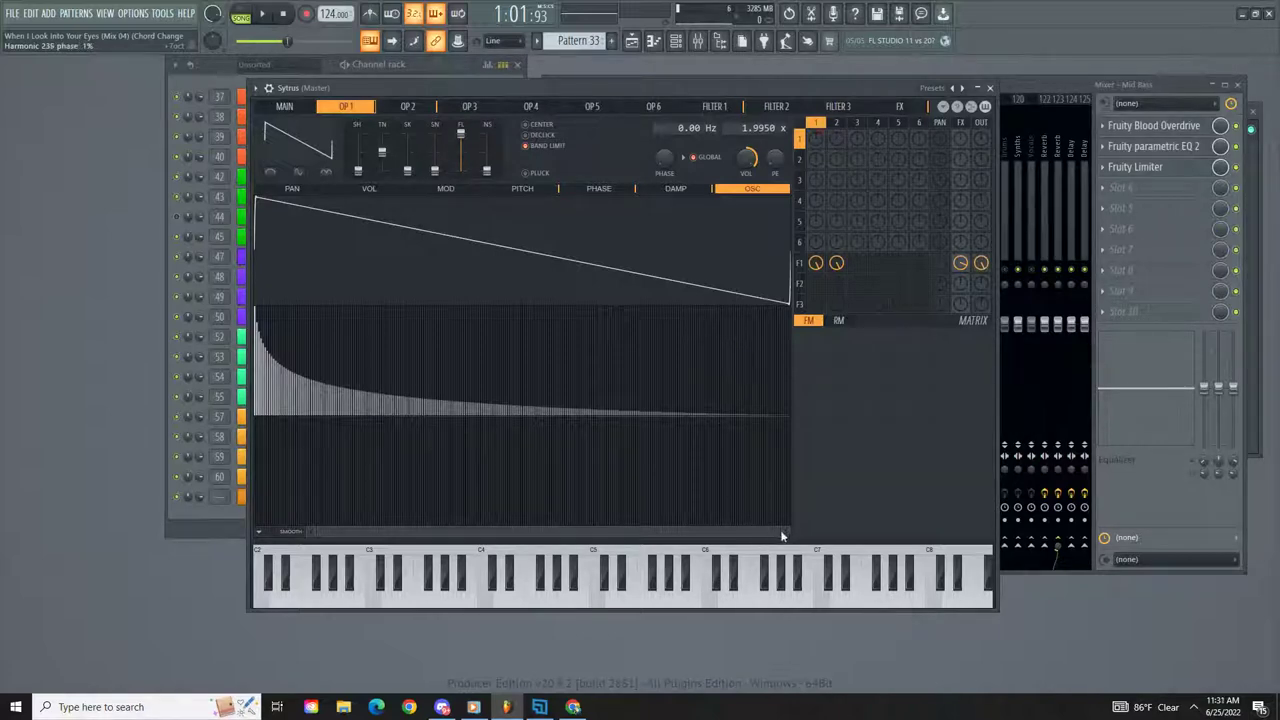
{"action": "left_click_drag", "start_coordinate": [782, 537], "coordinate": [306, 502]}
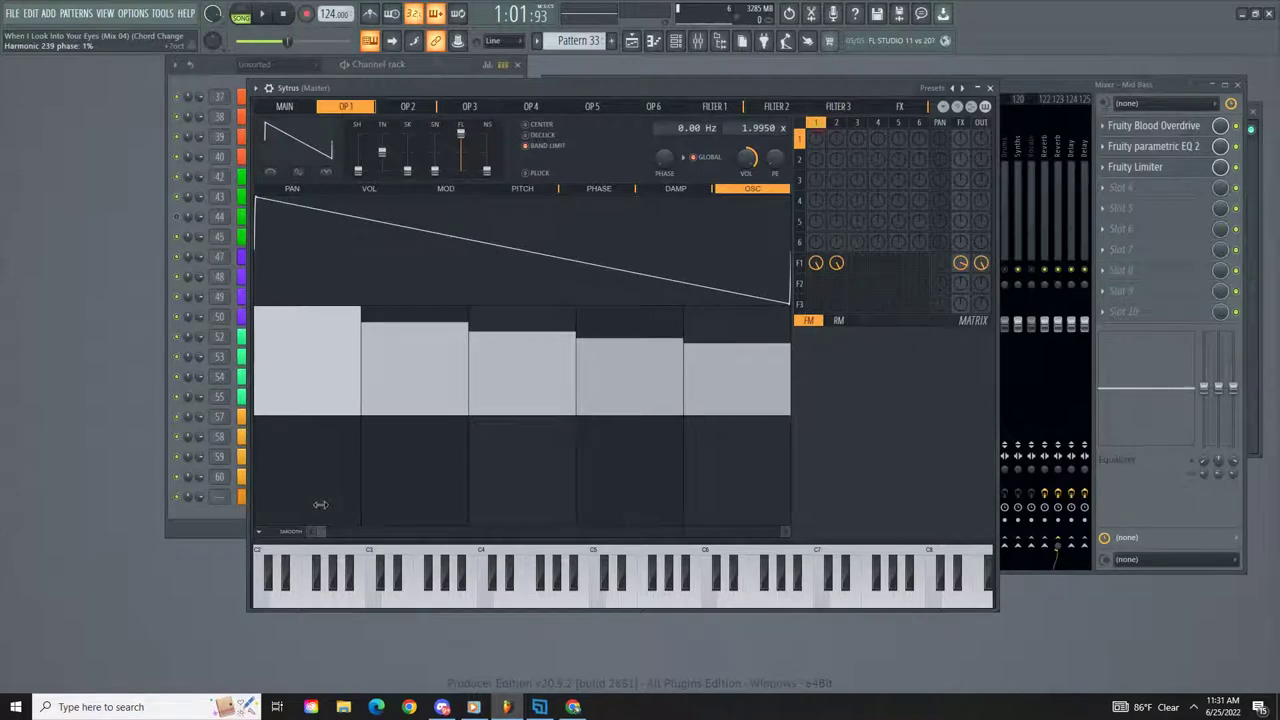
{"action": "left_click_drag", "start_coordinate": [318, 503], "coordinate": [810, 522]}
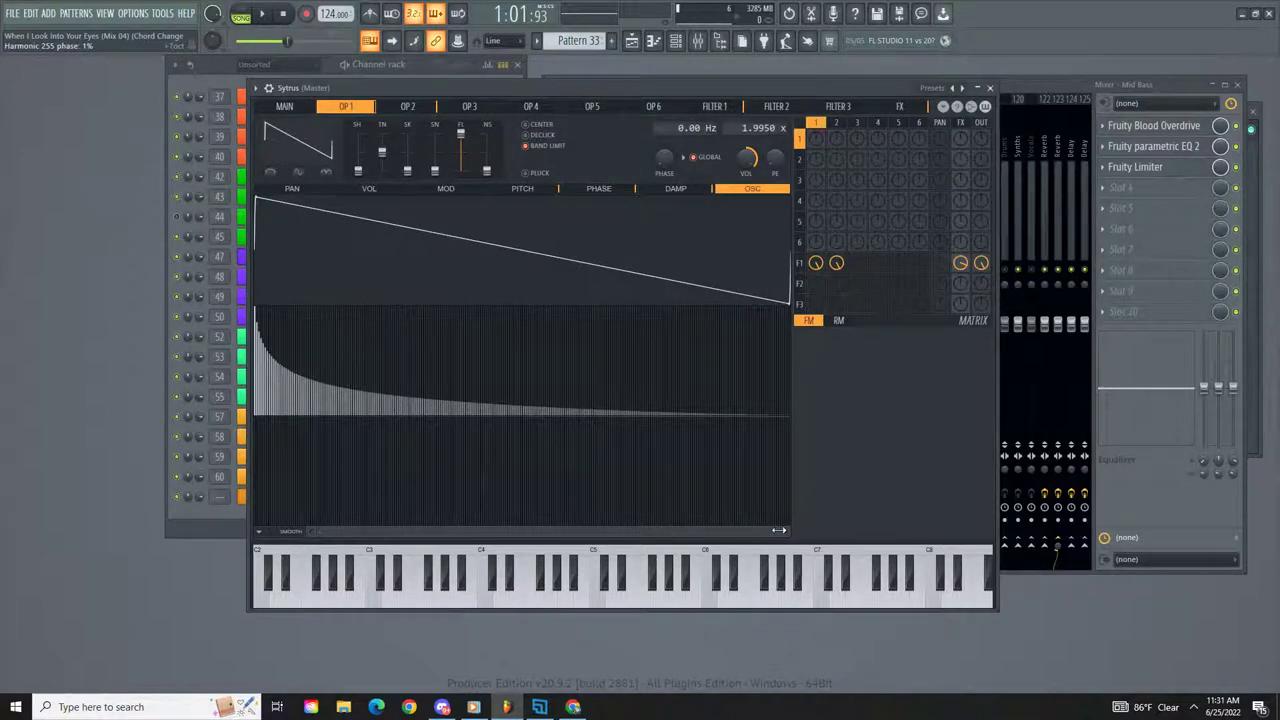
{"action": "mouse_move", "coordinate": [778, 530]}
{"action": "left_mouse_down"}
{"action": "mouse_move", "coordinate": [615, 524]}
{"action": "mouse_move", "coordinate": [800, 527]}
{"action": "left_mouse_up"}
{"action": "left_click", "coordinate": [988, 87]}
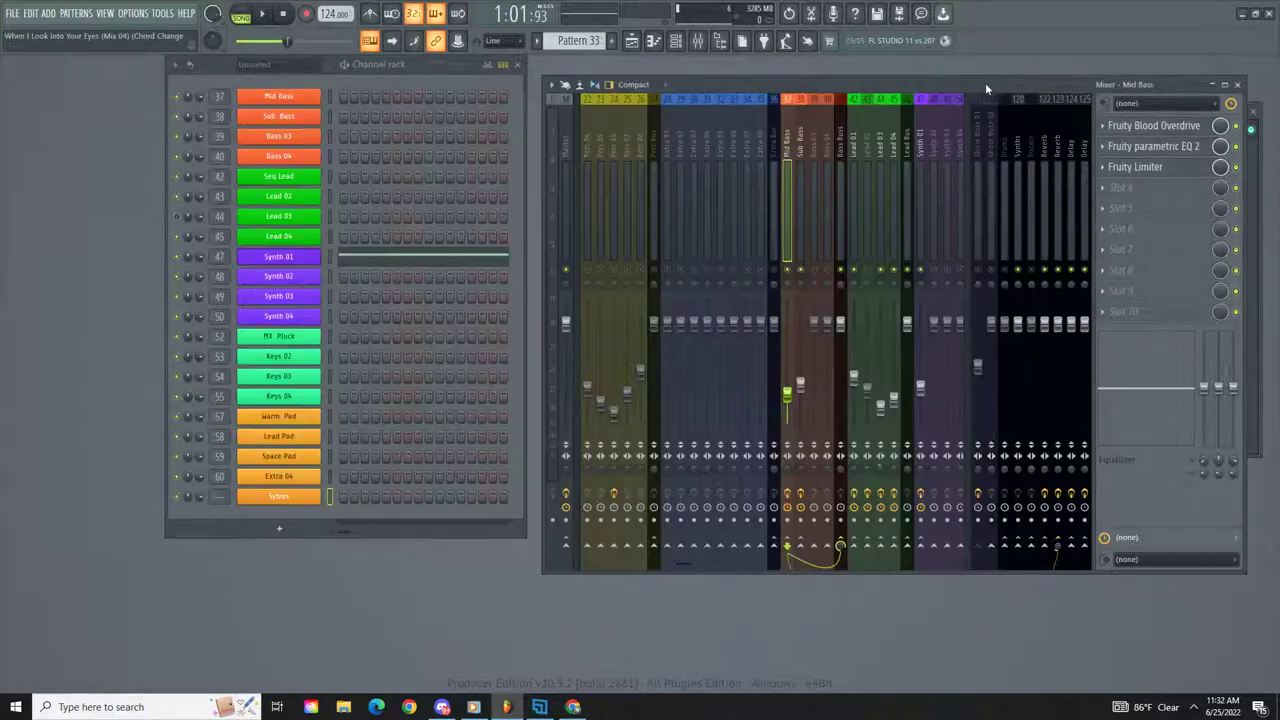
Step: Lower the Mid Bass track's volume further during playback, and replay the passage to judge the low-end balance
{"action": "scroll", "coordinate": [733, 184], "scroll_direction": "up", "scroll_amount": 7}
{"action": "scroll", "coordinate": [714, 192], "scroll_direction": "down", "scroll_amount": 6}
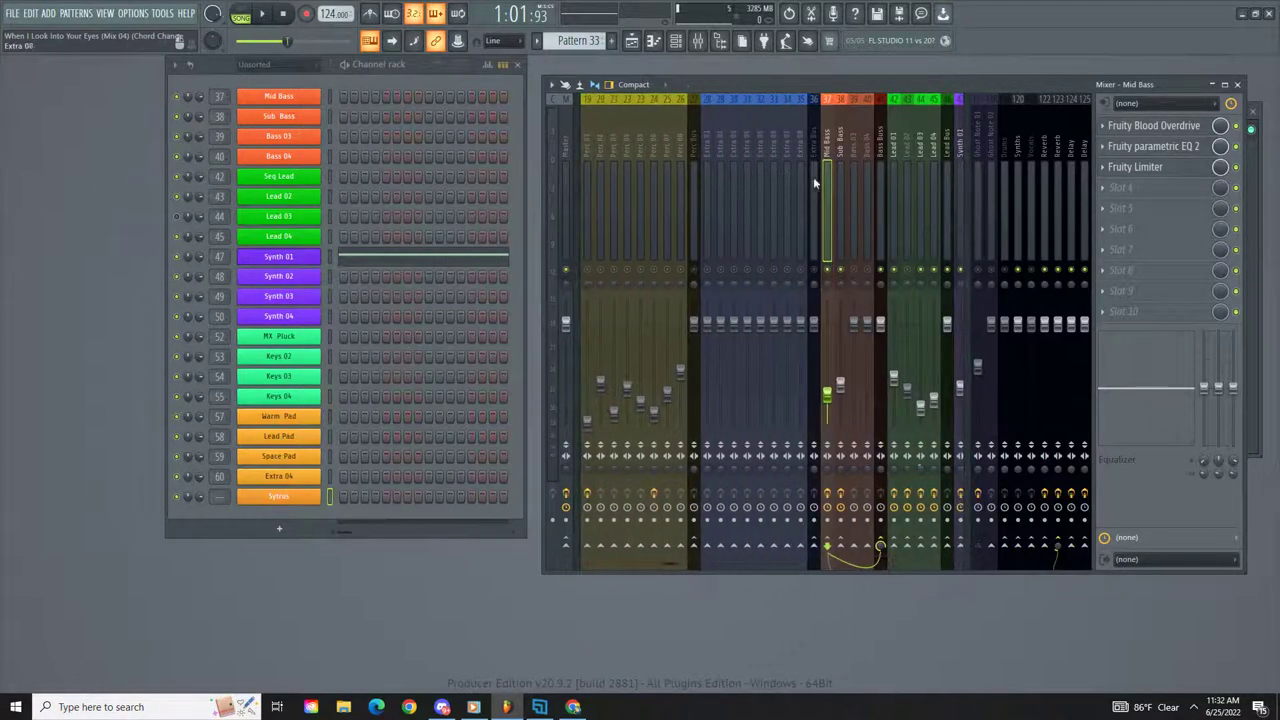
{"action": "left_click", "coordinate": [836, 200]}
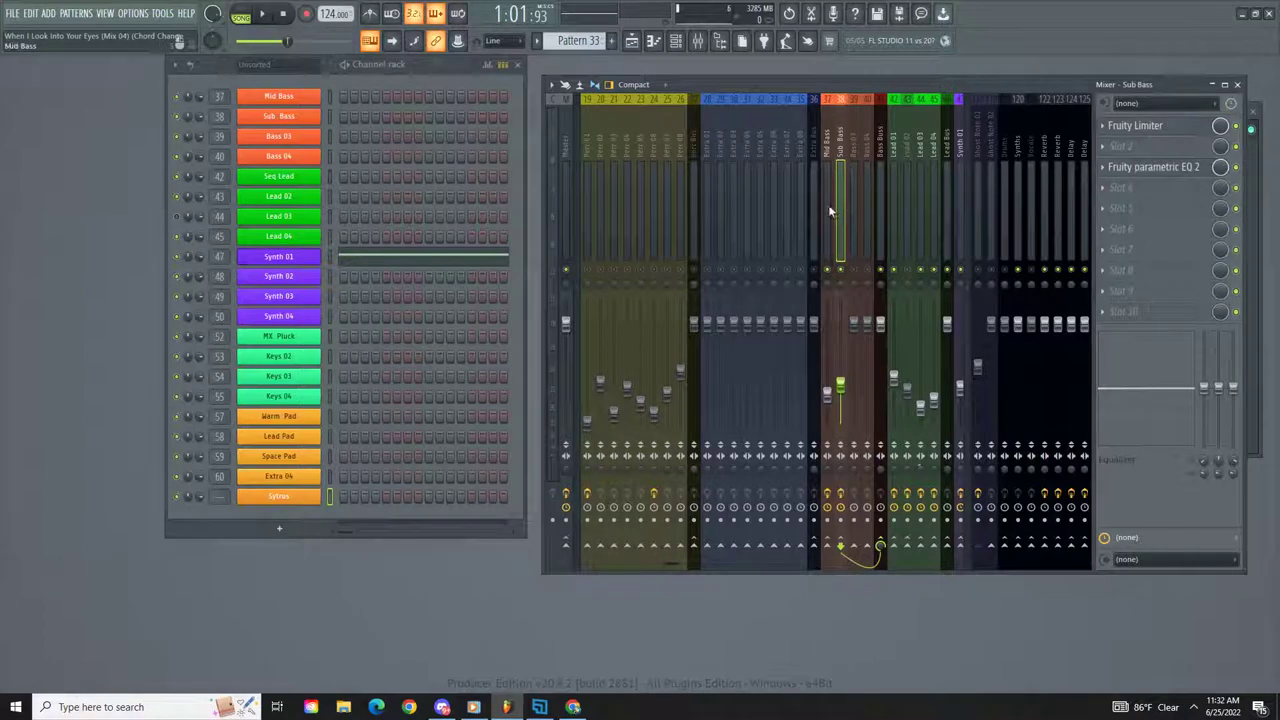
{"action": "key", "text": "space"}
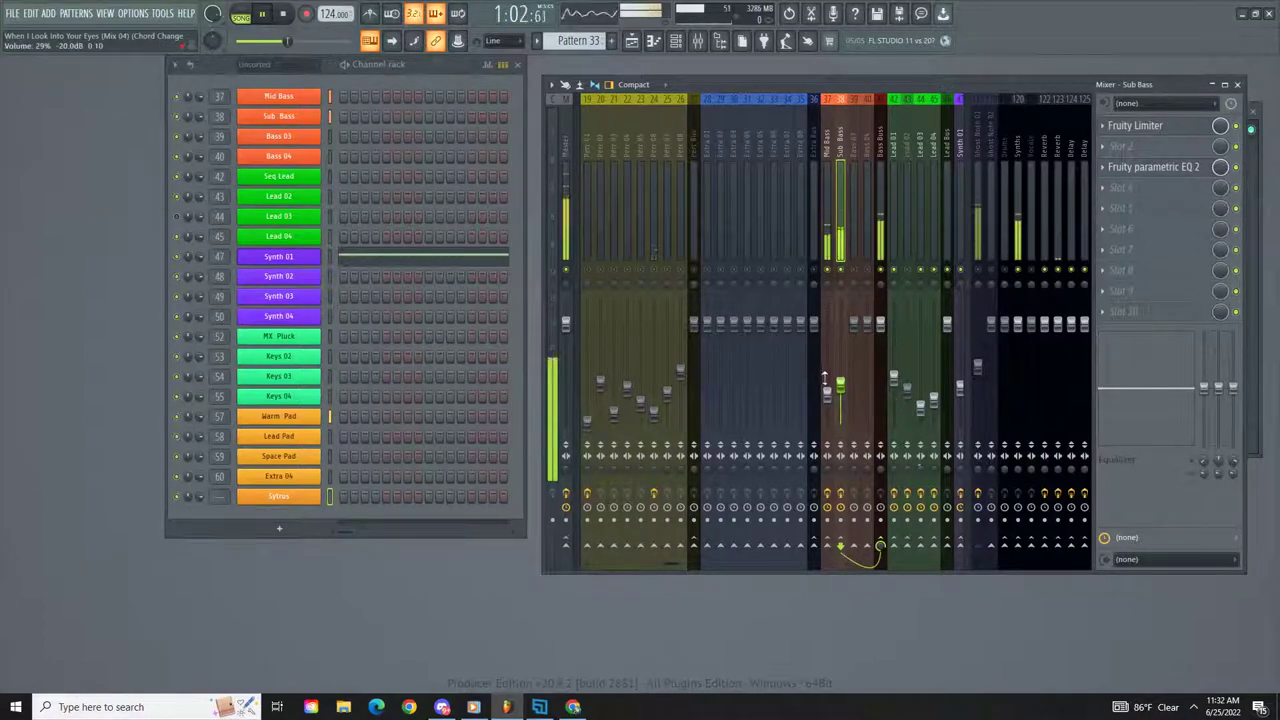
{"action": "left_click_drag", "start_coordinate": [826, 392], "coordinate": [827, 405]}
{"action": "key", "text": "space"}
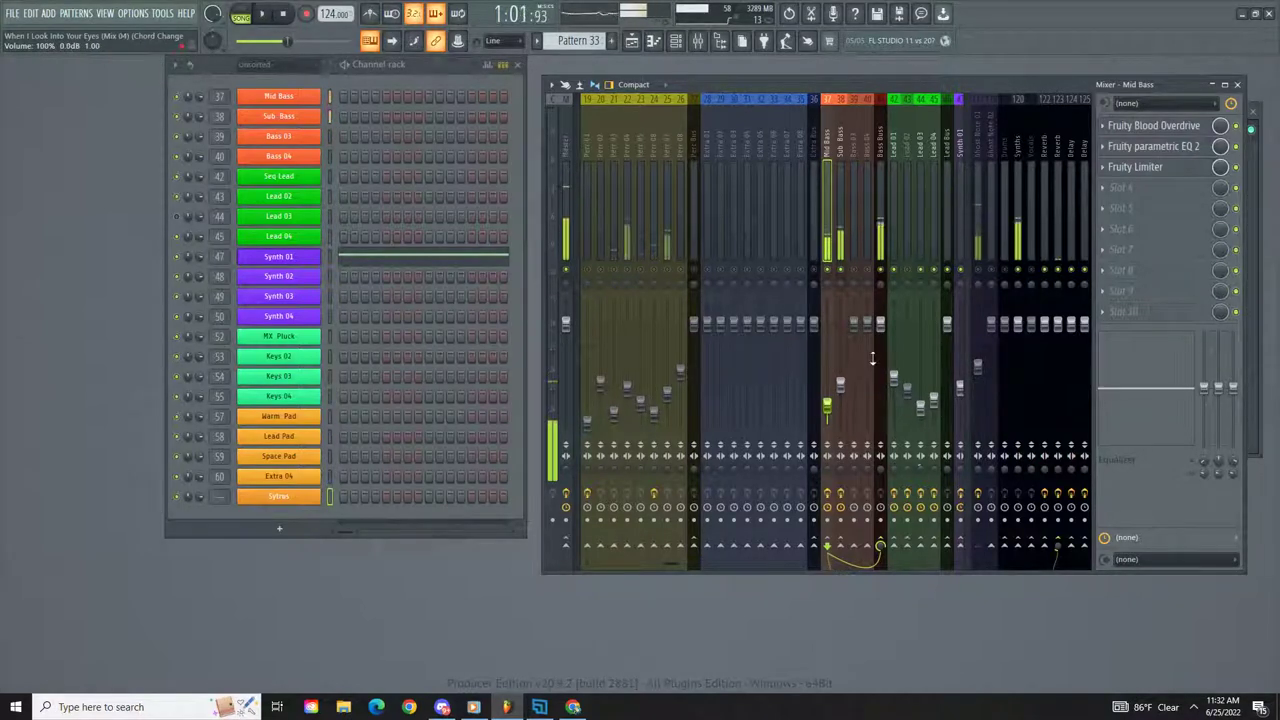
{"action": "key", "text": "space"}
{"action": "key", "text": "space"}
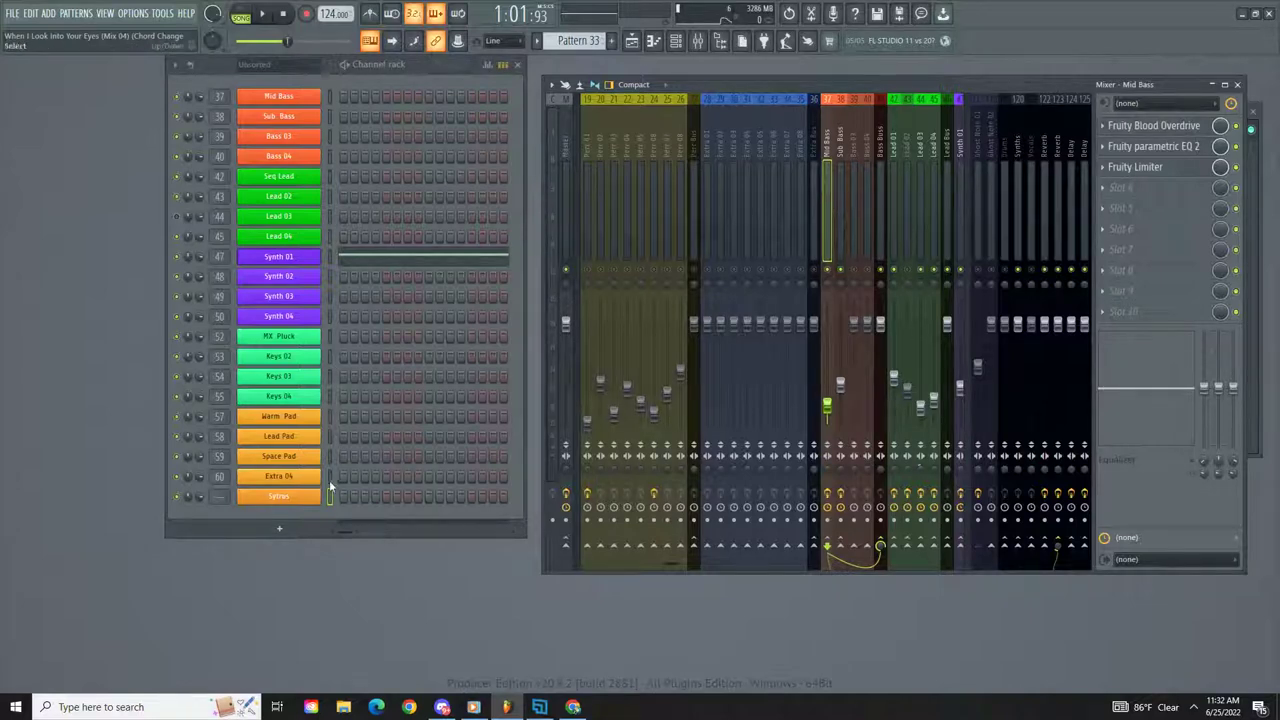
Step: Reopen the Sytrus saw harmonics, and examine them alongside the bass, lead, synth, key and pad tracks in the mixer
{"action": "left_click", "coordinate": [279, 497]}
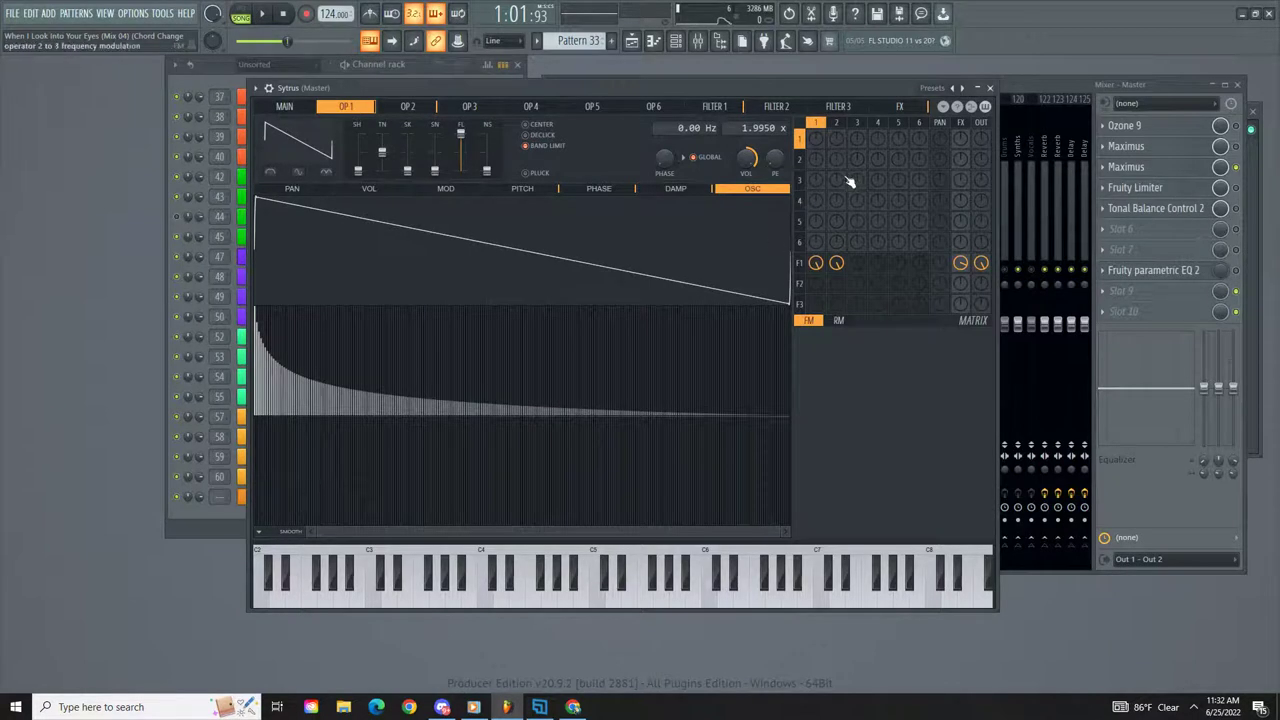
{"action": "left_click", "coordinate": [1023, 82]}
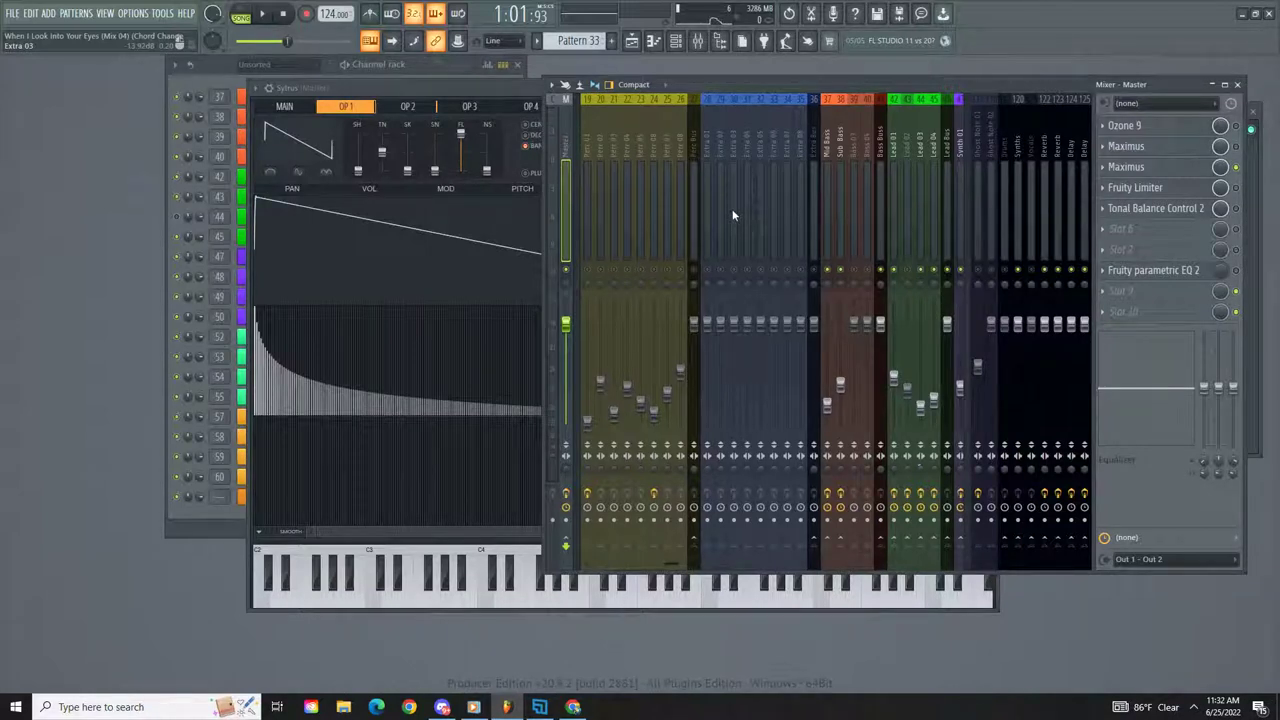
{"action": "scroll", "coordinate": [733, 215], "scroll_direction": "down", "scroll_amount": 8}
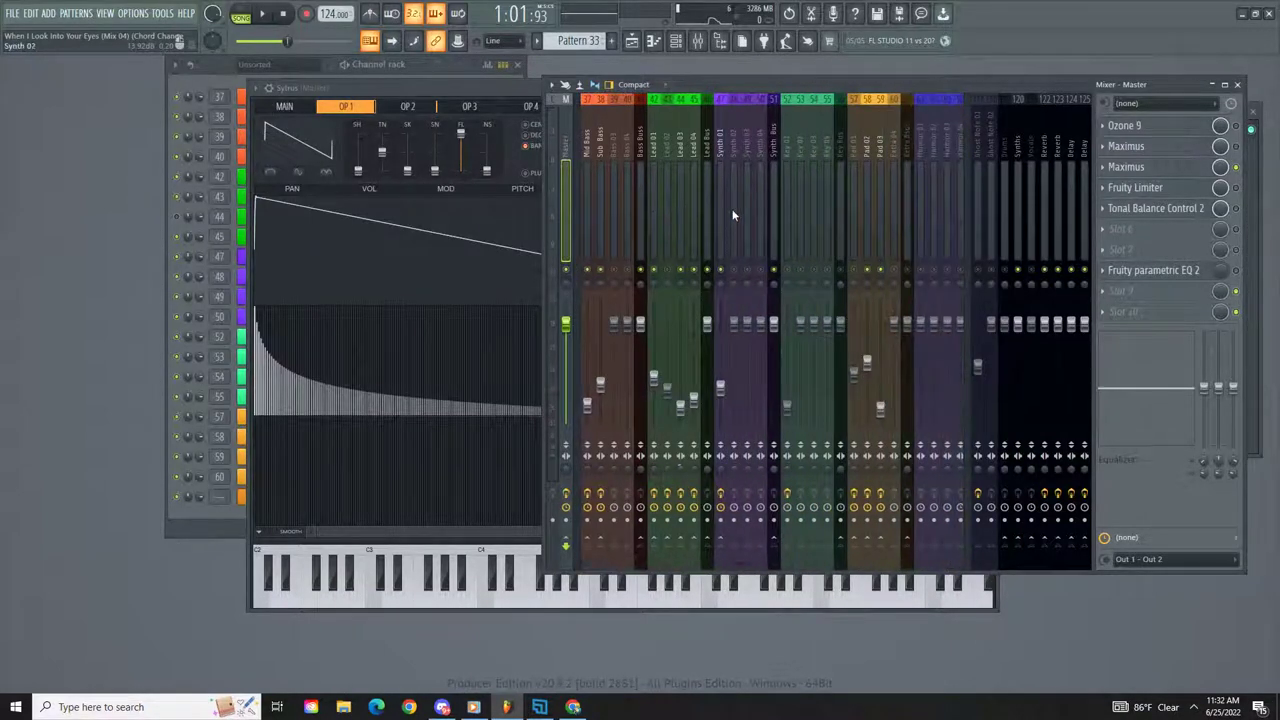
{"action": "scroll", "coordinate": [732, 215], "scroll_direction": "down", "scroll_amount": 3}
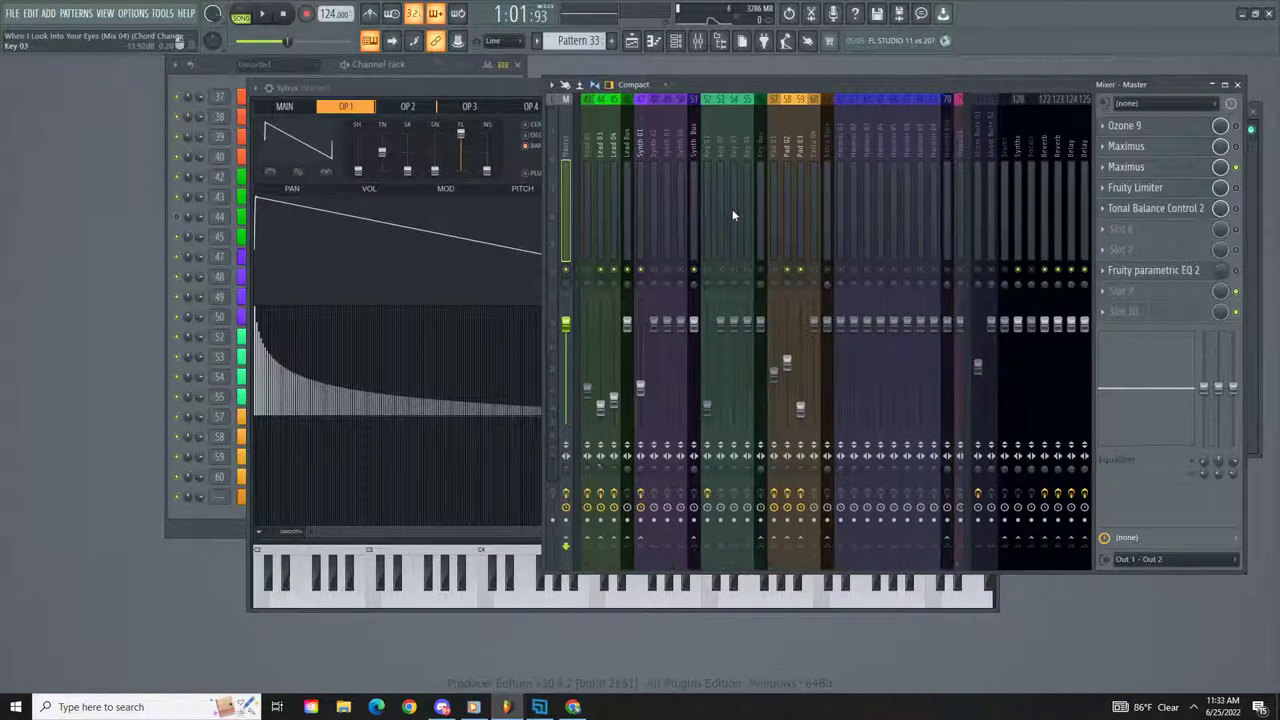
{"action": "scroll", "coordinate": [732, 215], "scroll_direction": "up", "scroll_amount": 5}
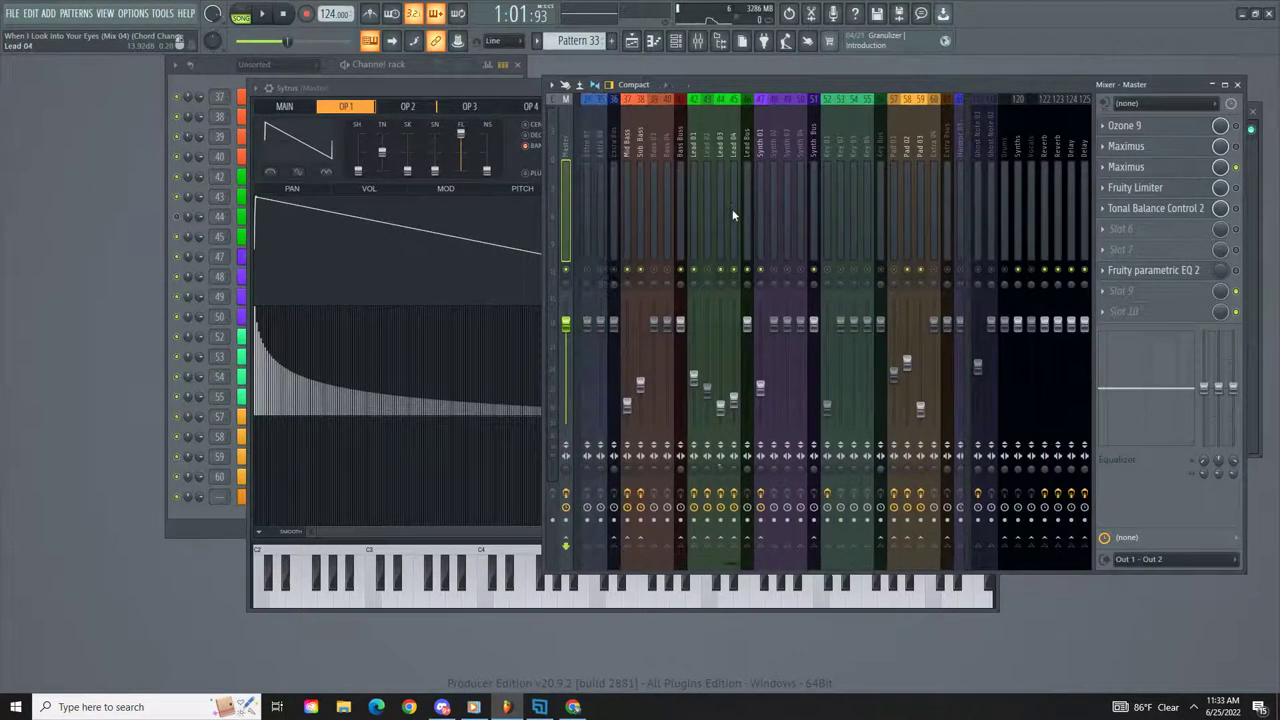
{"action": "left_click", "coordinate": [465, 90]}
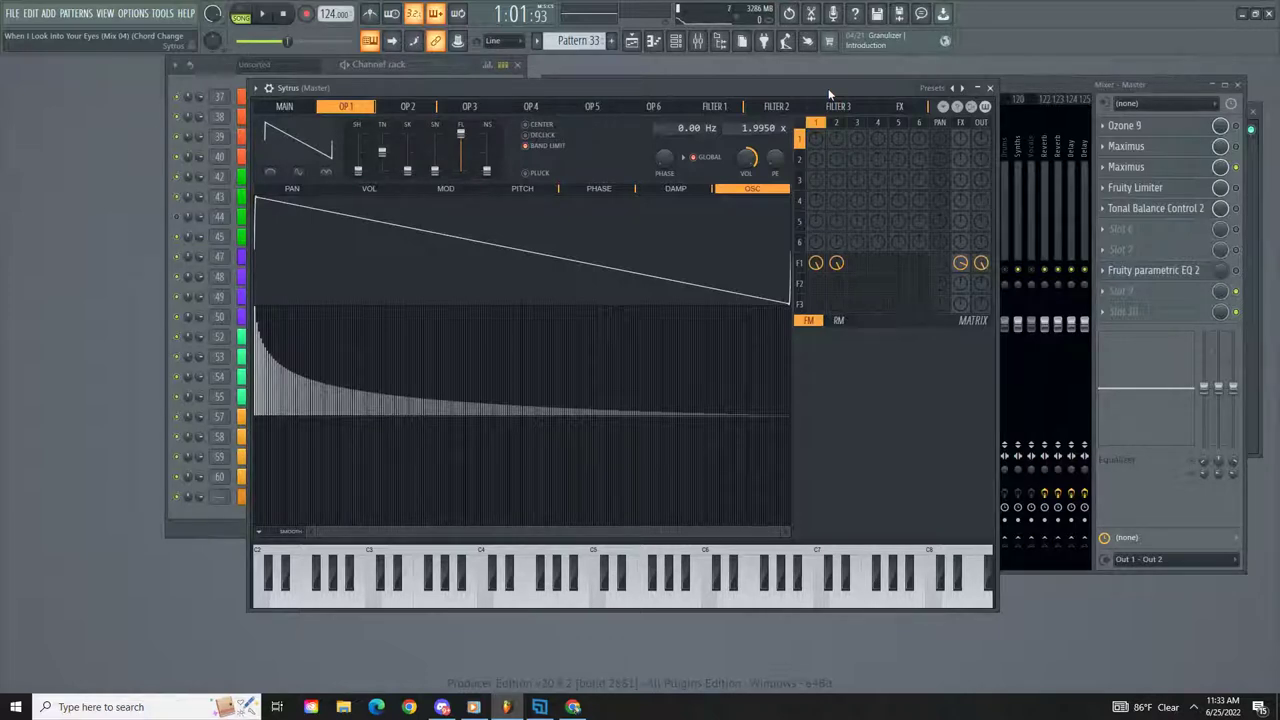
{"action": "left_click", "coordinate": [990, 88]}
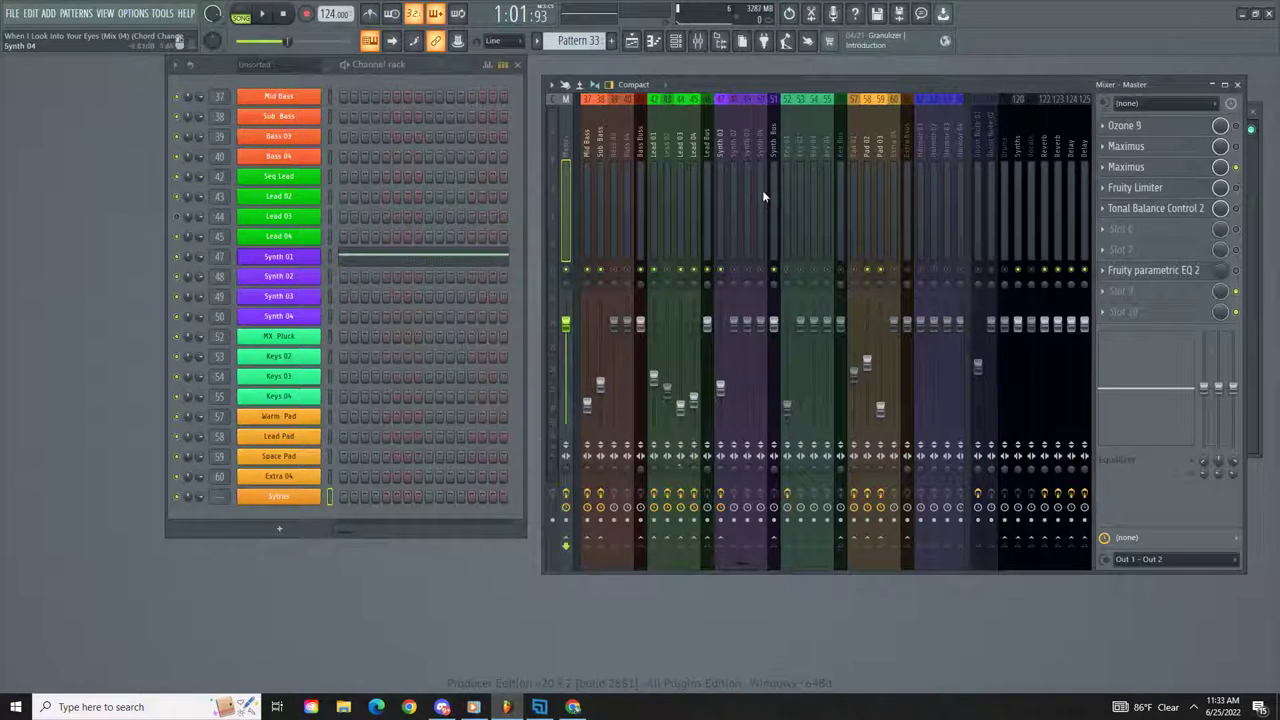
{"action": "scroll", "coordinate": [760, 190], "scroll_direction": "up", "scroll_amount": 5}
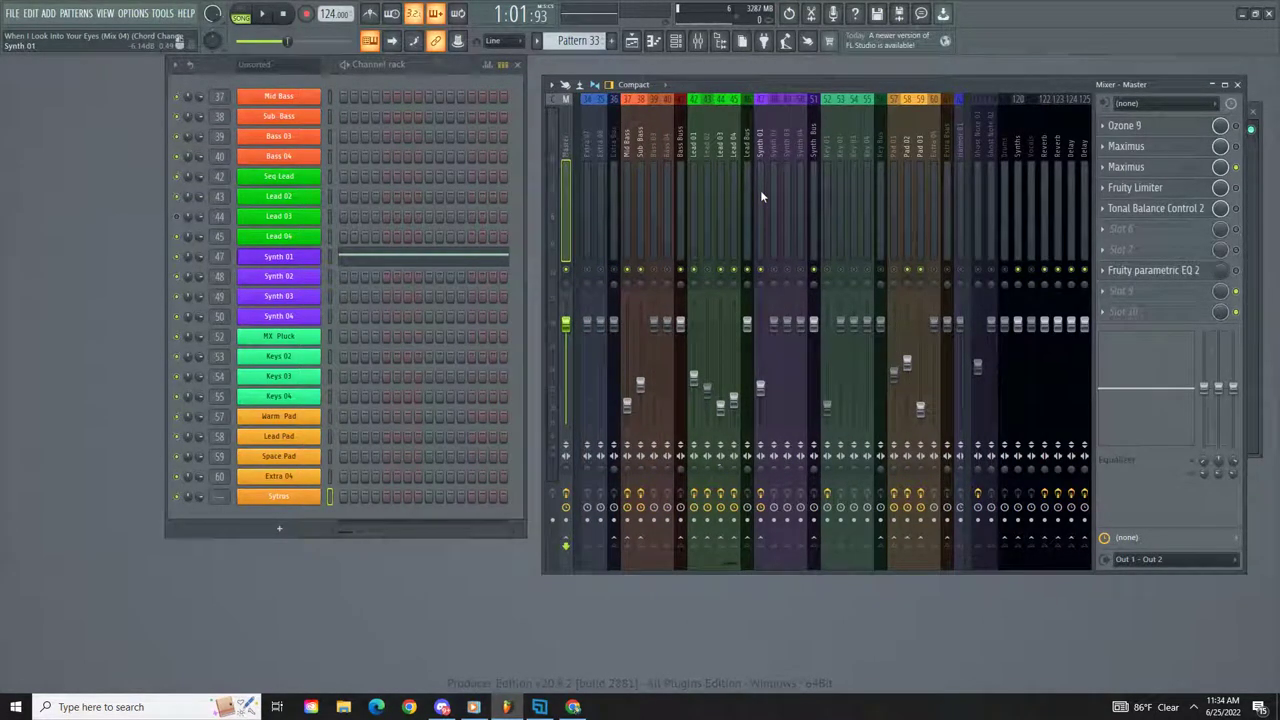
Step: Reopen Sytrus, and narrow operator 1's harmonics display in stages to examine the first five harmonics
{"action": "left_click", "coordinate": [282, 496]}
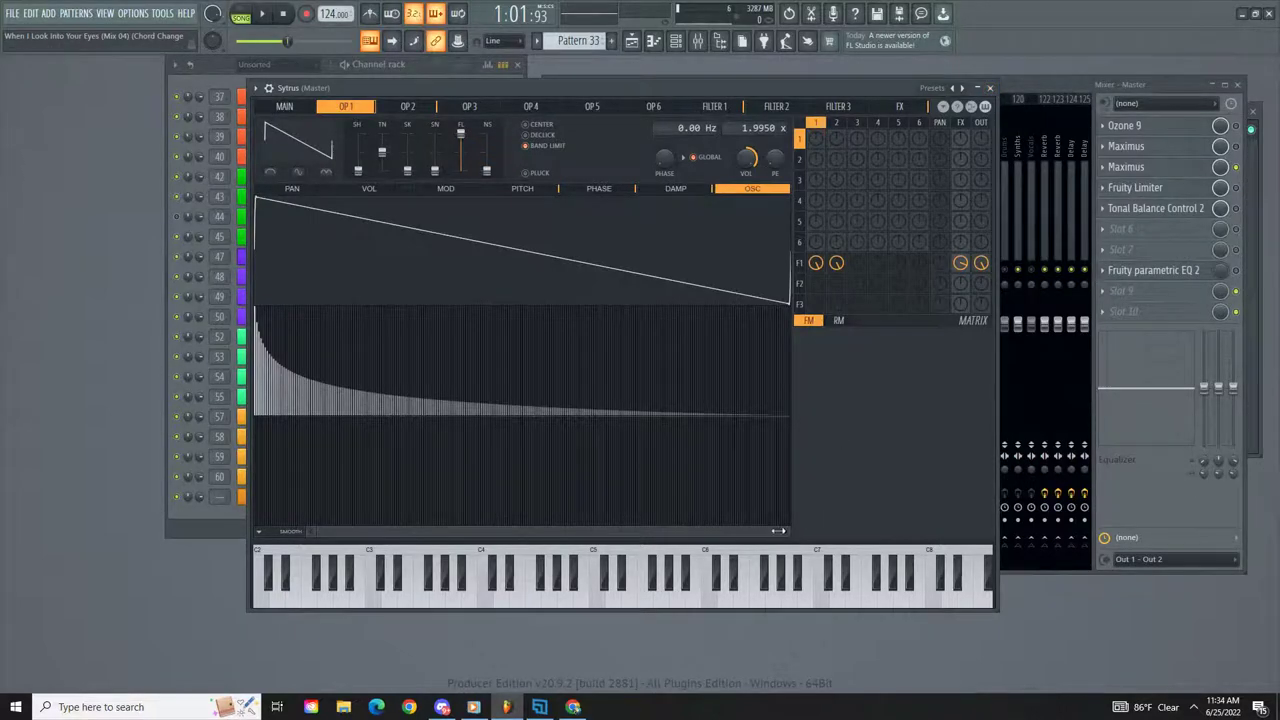
{"action": "left_click_drag", "start_coordinate": [778, 531], "coordinate": [437, 553]}
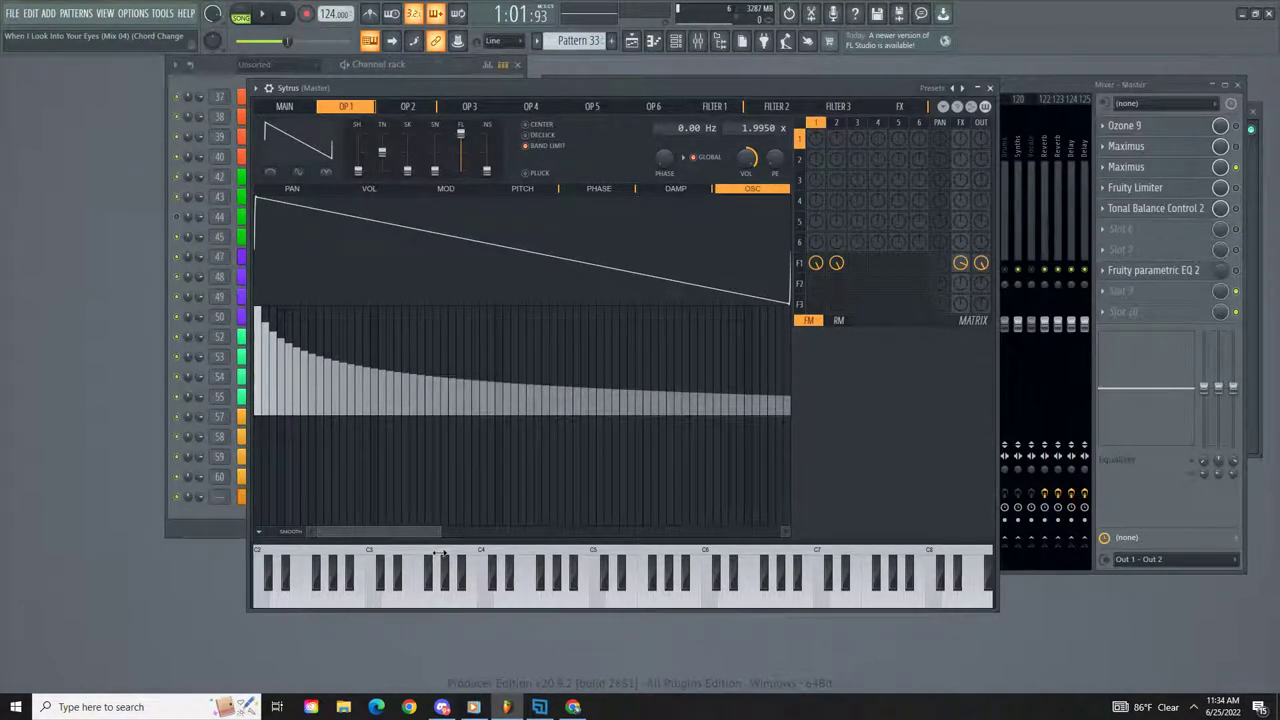
{"action": "left_click_drag", "start_coordinate": [435, 553], "coordinate": [409, 549]}
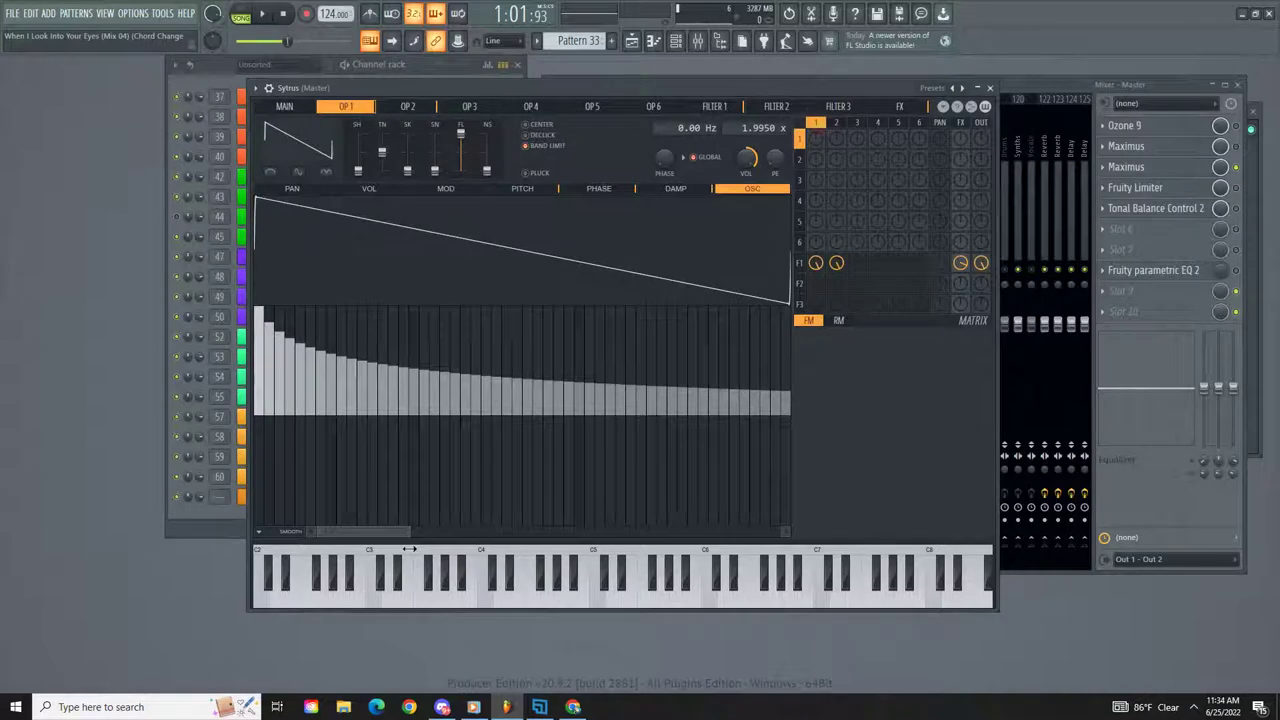
{"action": "left_click_drag", "start_coordinate": [409, 549], "coordinate": [338, 551]}
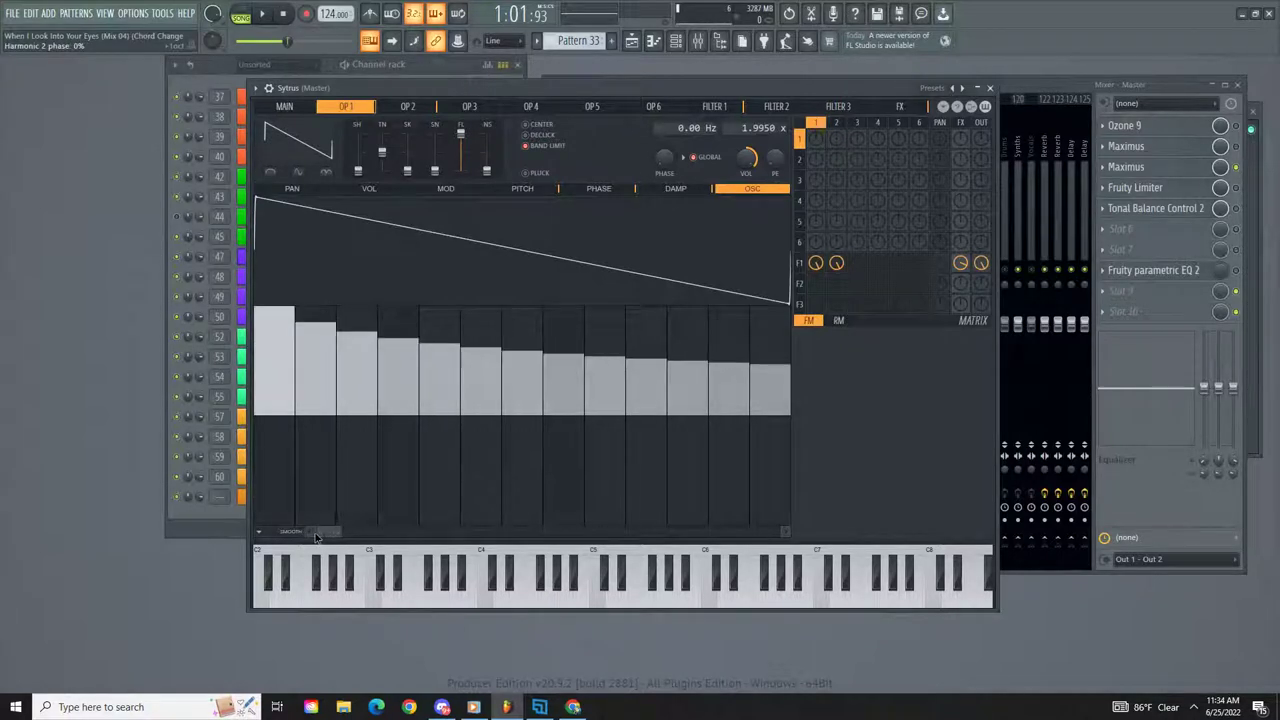
{"action": "mouse_move", "coordinate": [336, 532]}
{"action": "left_mouse_down"}
{"action": "mouse_move", "coordinate": [799, 527]}
{"action": "mouse_move", "coordinate": [326, 531]}
{"action": "left_mouse_up"}
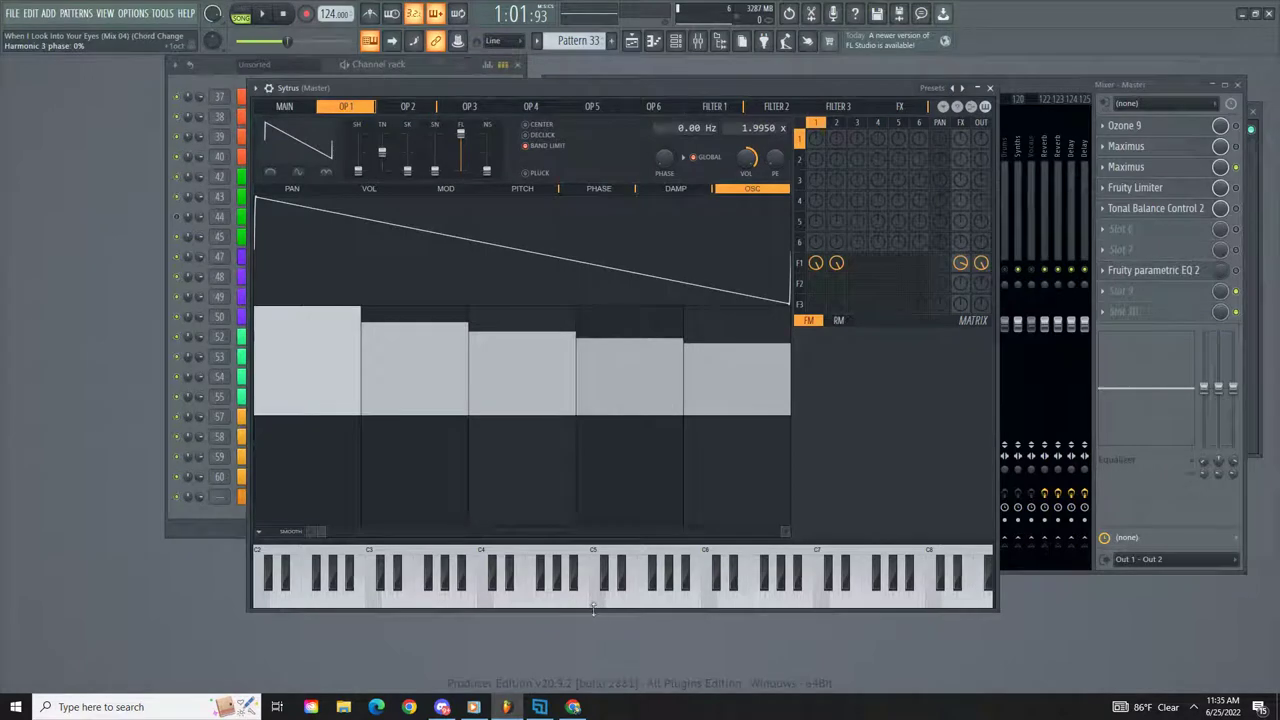
Step: Enlarge the Sytrus window slightly, widen operator 1's harmonics display in stages to the full series, and close the plugin
{"action": "mouse_move", "coordinate": [594, 608]}
{"action": "left_mouse_down"}
{"action": "mouse_move", "coordinate": [594, 645]}
{"action": "mouse_move", "coordinate": [594, 622]}
{"action": "left_mouse_up"}
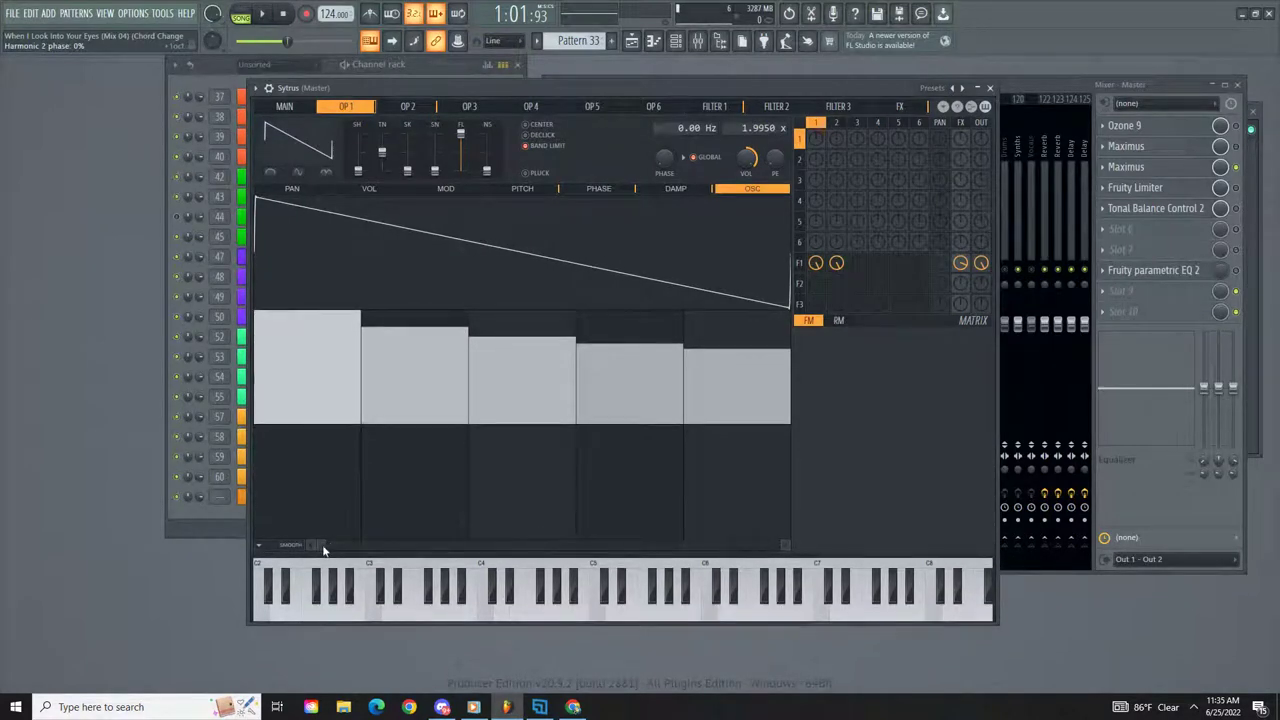
{"action": "left_click_drag", "start_coordinate": [325, 546], "coordinate": [374, 546]}
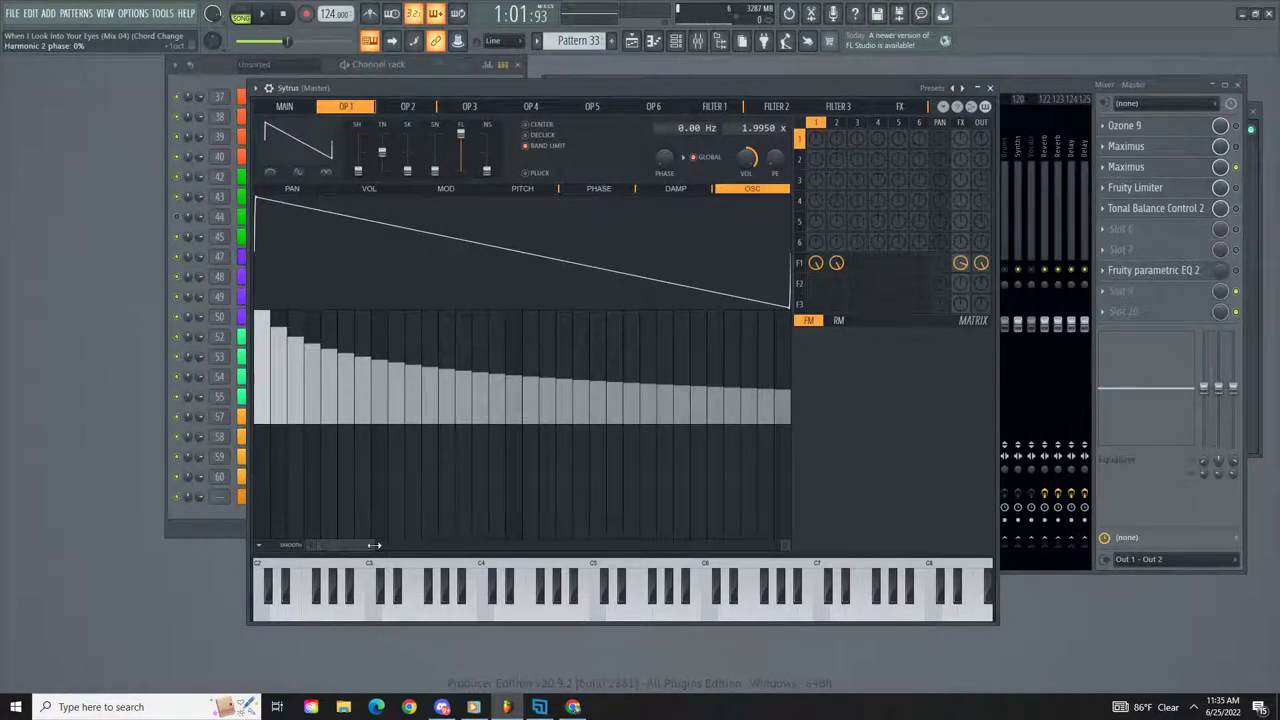
{"action": "left_click_drag", "start_coordinate": [374, 545], "coordinate": [427, 555]}
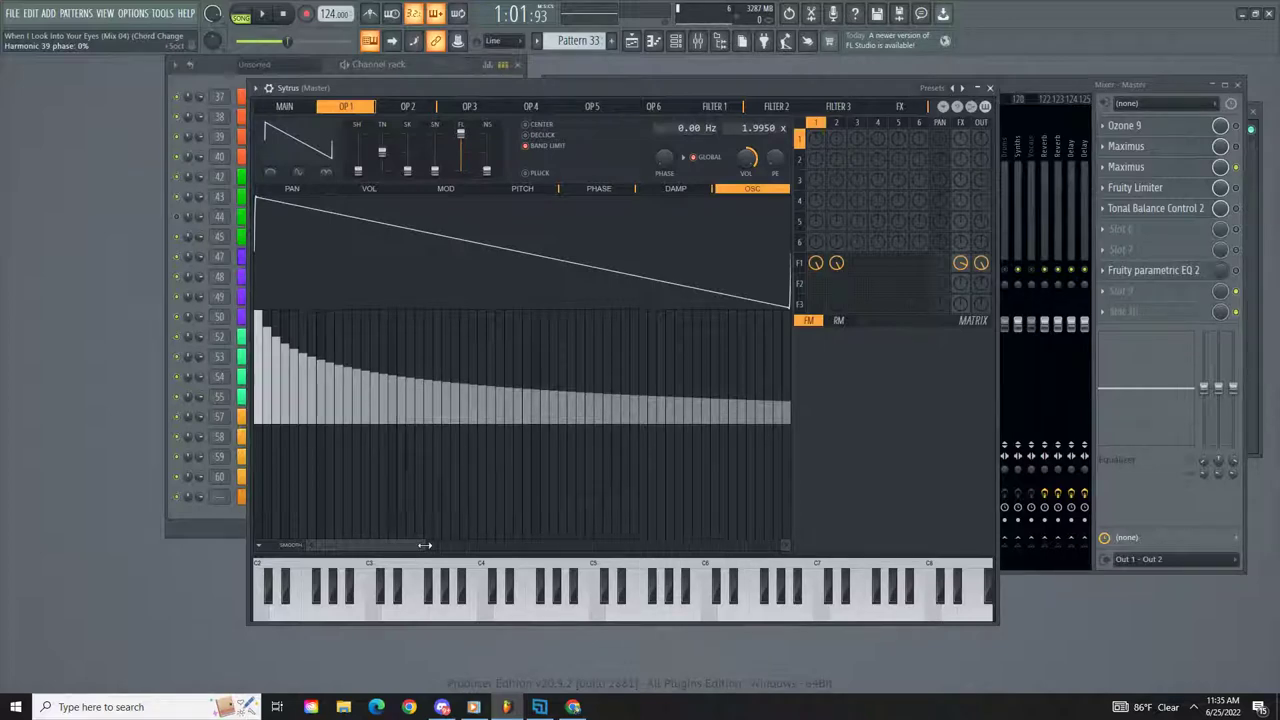
{"action": "left_click_drag", "start_coordinate": [425, 545], "coordinate": [785, 547]}
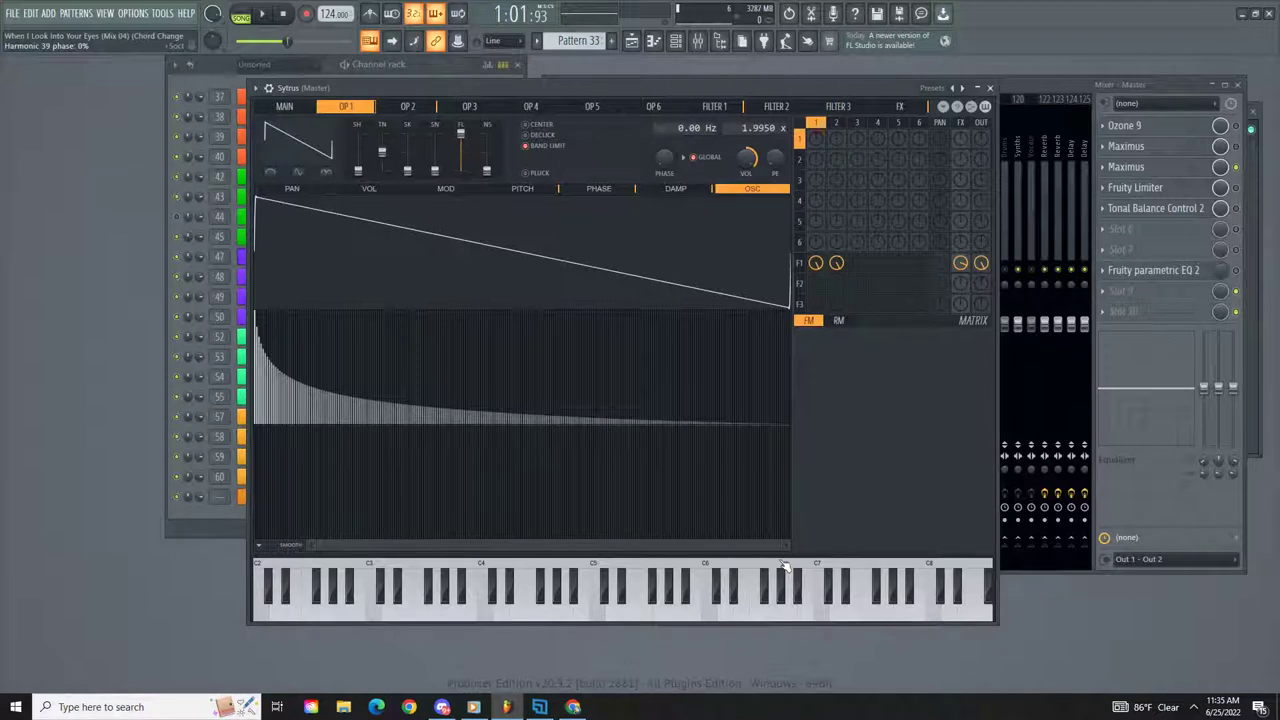
{"action": "left_click", "coordinate": [991, 89]}
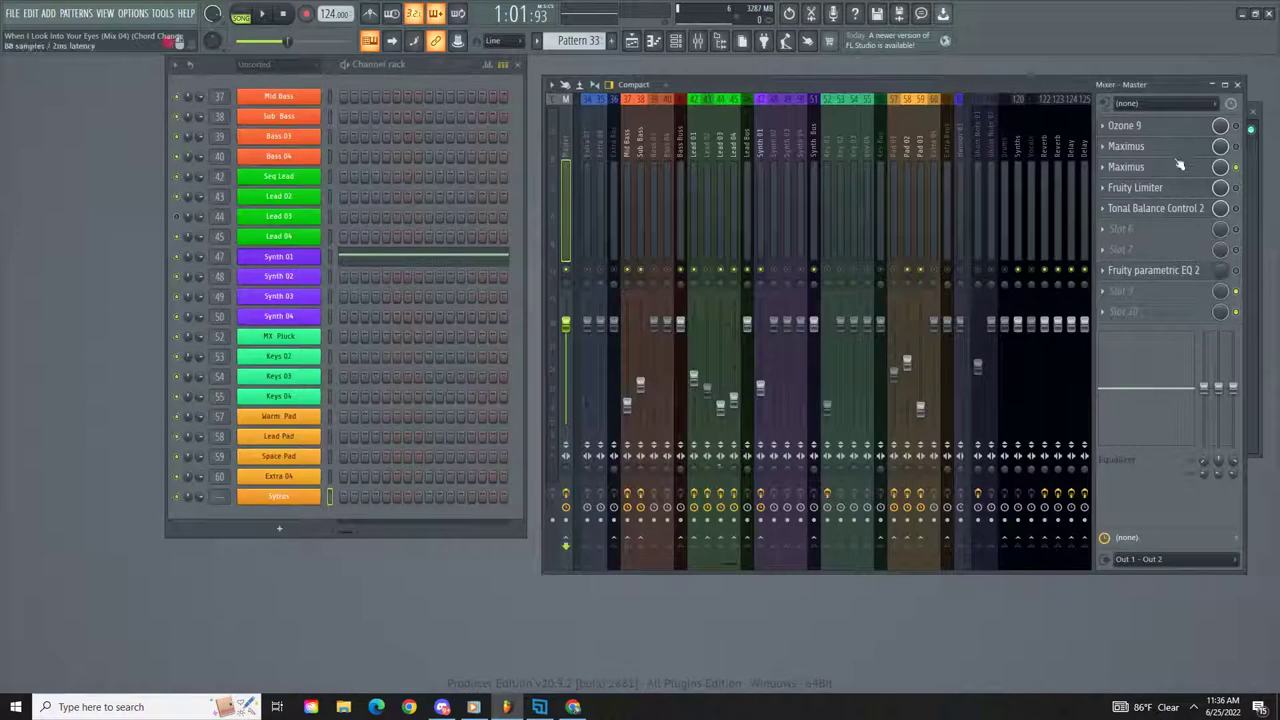
Step: Examine operator 1's full harmonic series in a larger Sytrus window, close the plugin, and mute the Sytrus channel
{"action": "left_click", "coordinate": [283, 500]}
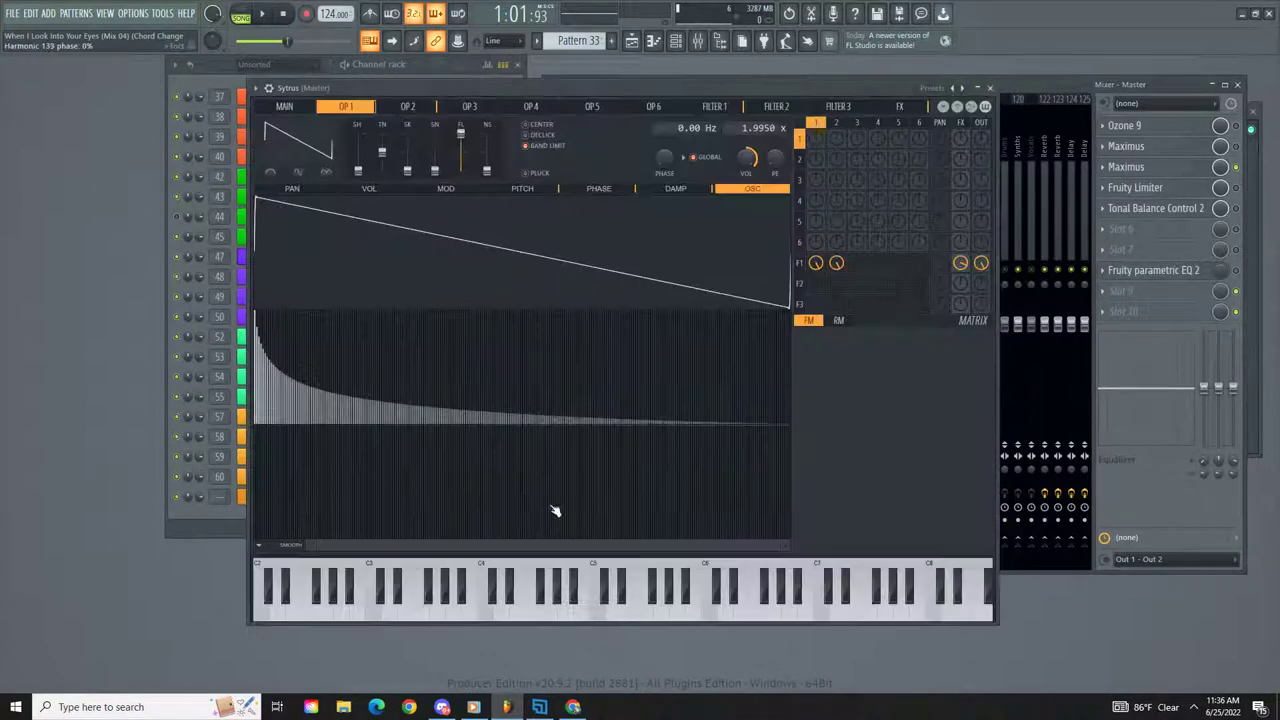
{"action": "left_click_drag", "start_coordinate": [996, 622], "coordinate": [1084, 662]}
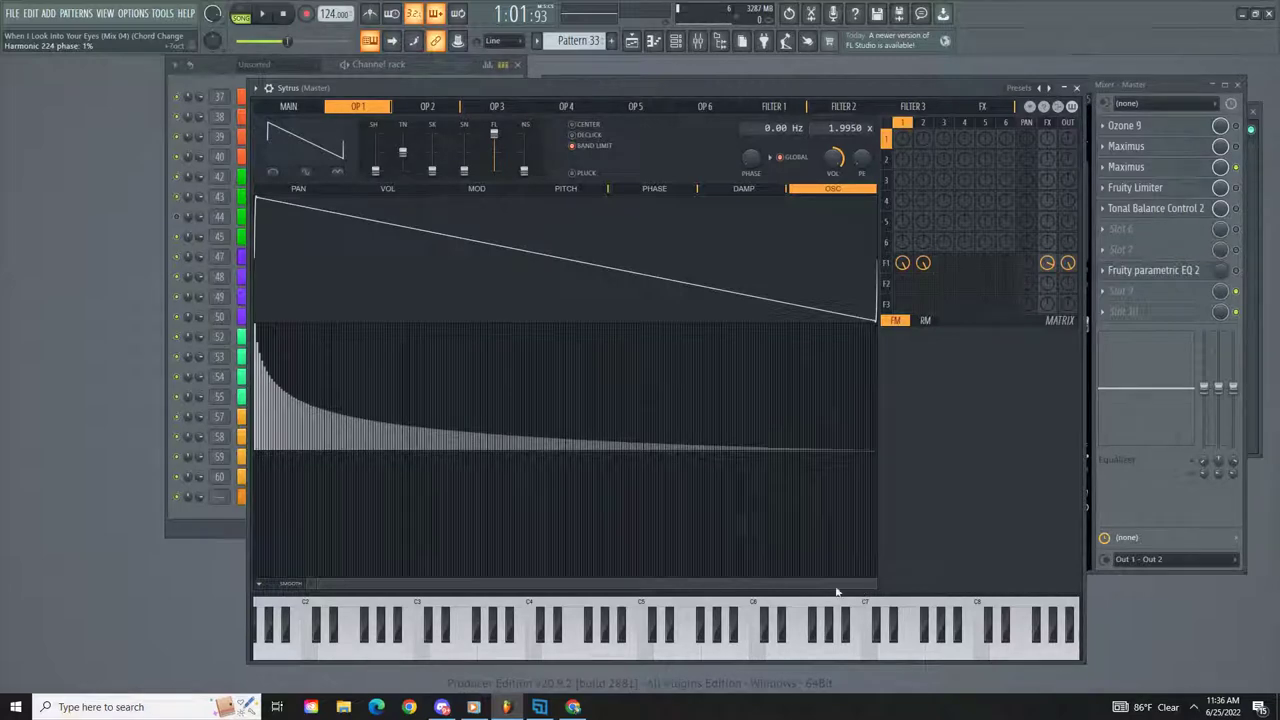
{"action": "left_click_drag", "start_coordinate": [540, 93], "coordinate": [464, 94]}
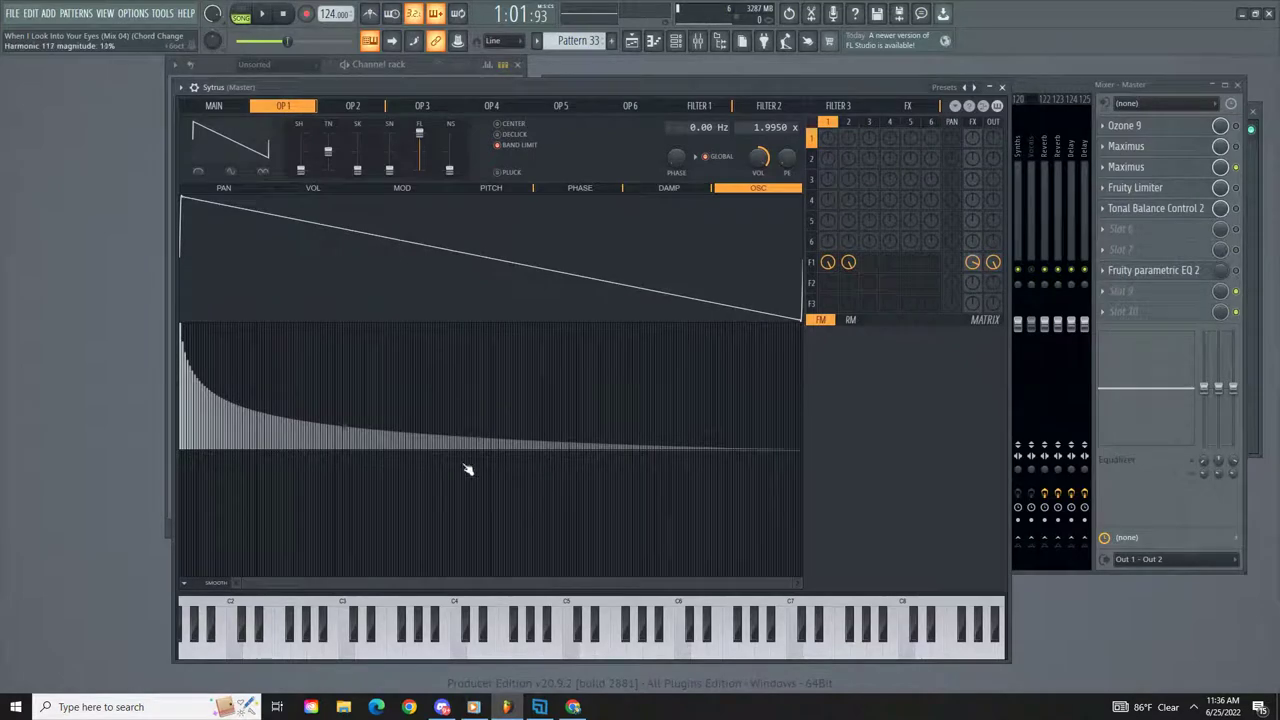
{"action": "left_click", "coordinate": [1002, 87]}
{"action": "left_click", "coordinate": [182, 498]}
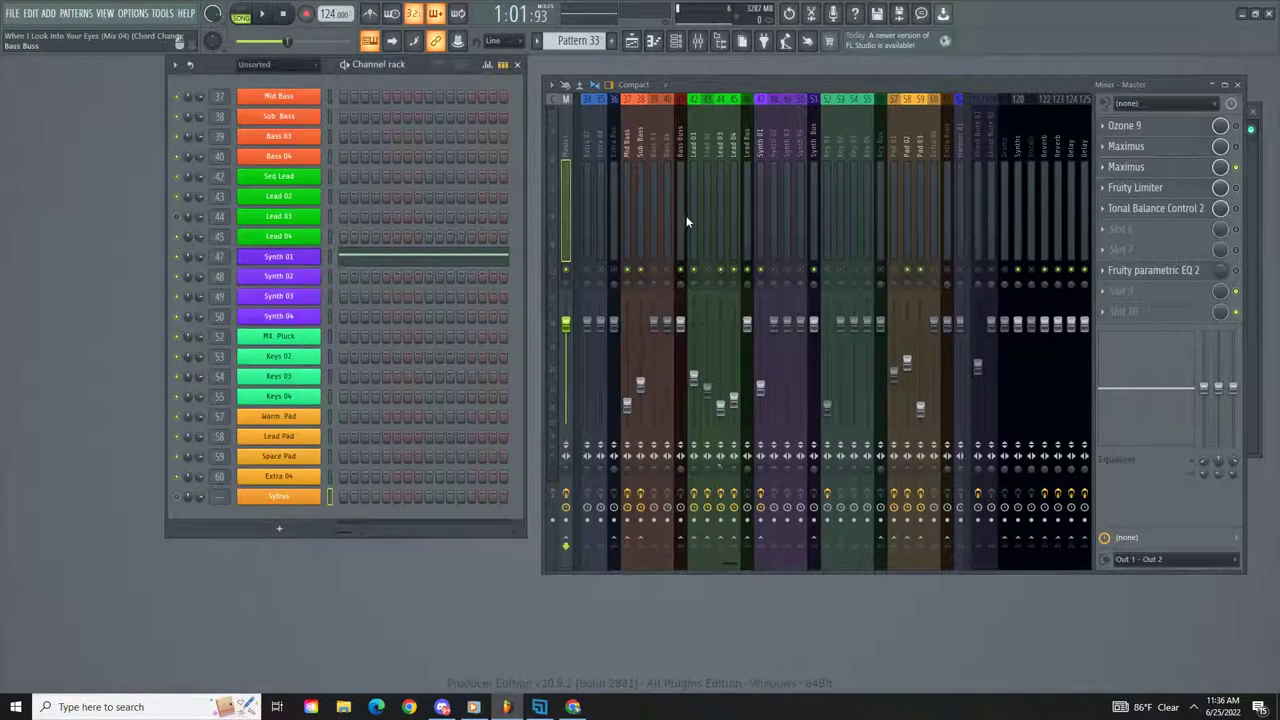
Step: Play the passage and examine the levels of the bass, lead, synth, key, pad and vocal tracks in the mixer
{"action": "scroll", "coordinate": [685, 200], "scroll_direction": "down", "scroll_amount": 3}
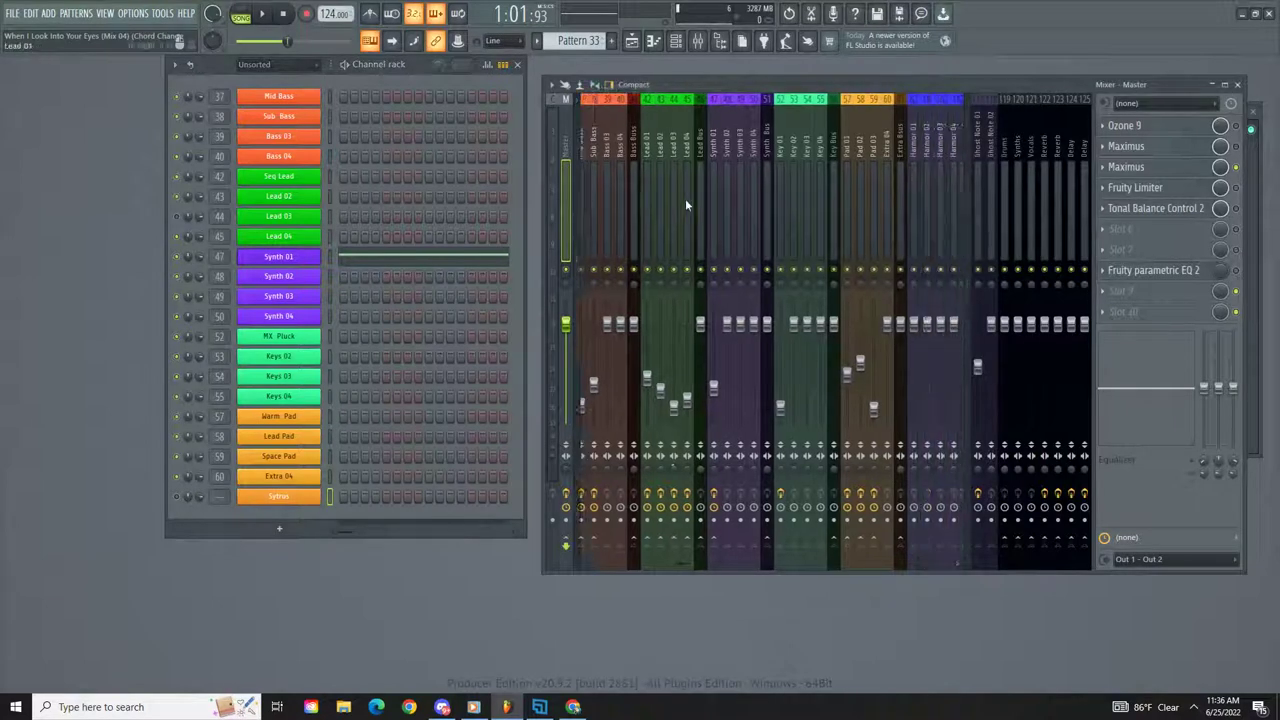
{"action": "key", "text": "space"}
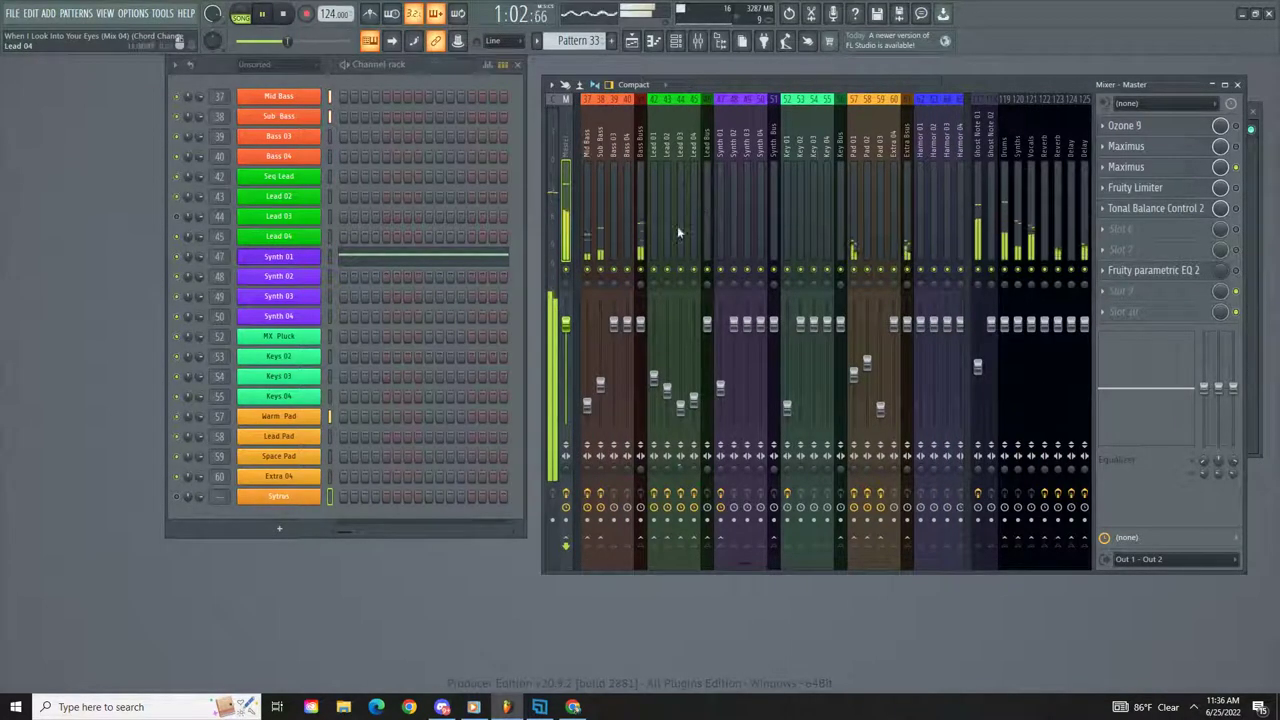
{"action": "scroll", "coordinate": [700, 210], "scroll_direction": "down", "scroll_amount": 5}
{"action": "key", "text": "space"}
{"action": "scroll", "coordinate": [722, 205], "scroll_direction": "down", "scroll_amount": 6}
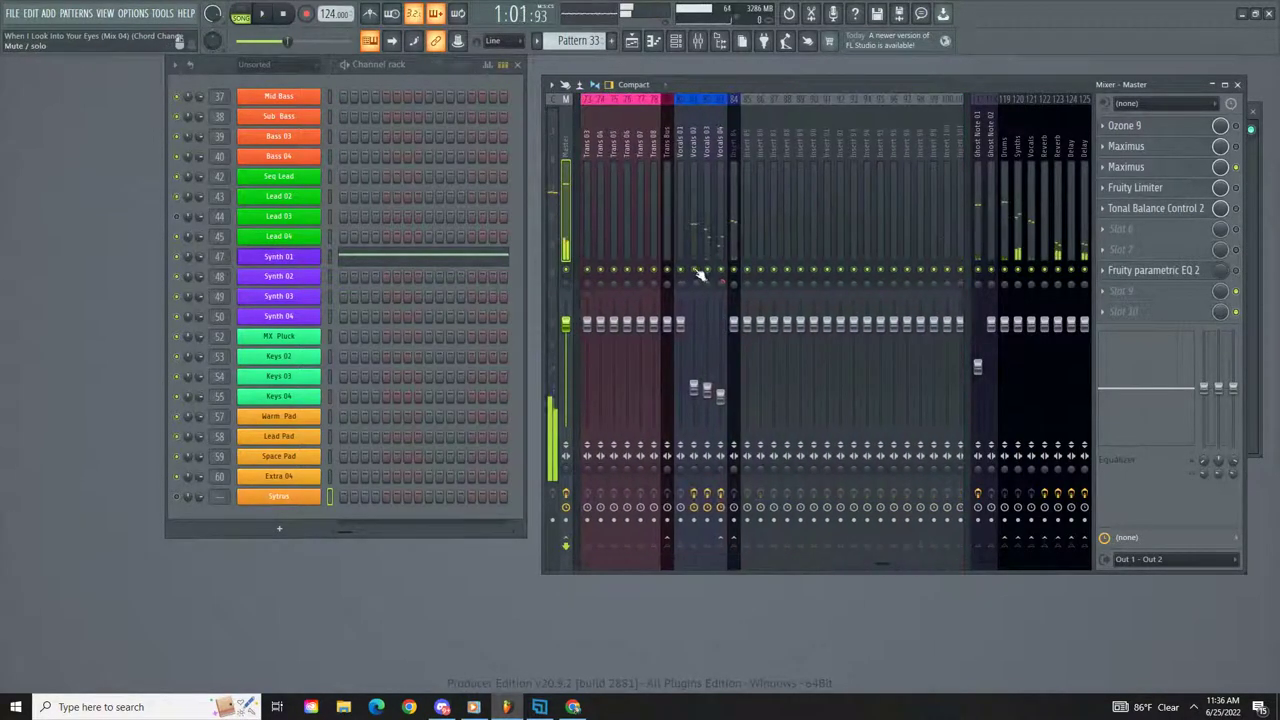
{"action": "scroll", "coordinate": [701, 216], "scroll_direction": "up", "scroll_amount": 3}
{"action": "scroll", "coordinate": [720, 210], "scroll_direction": "up", "scroll_amount": 9}
{"action": "key", "text": "space"}
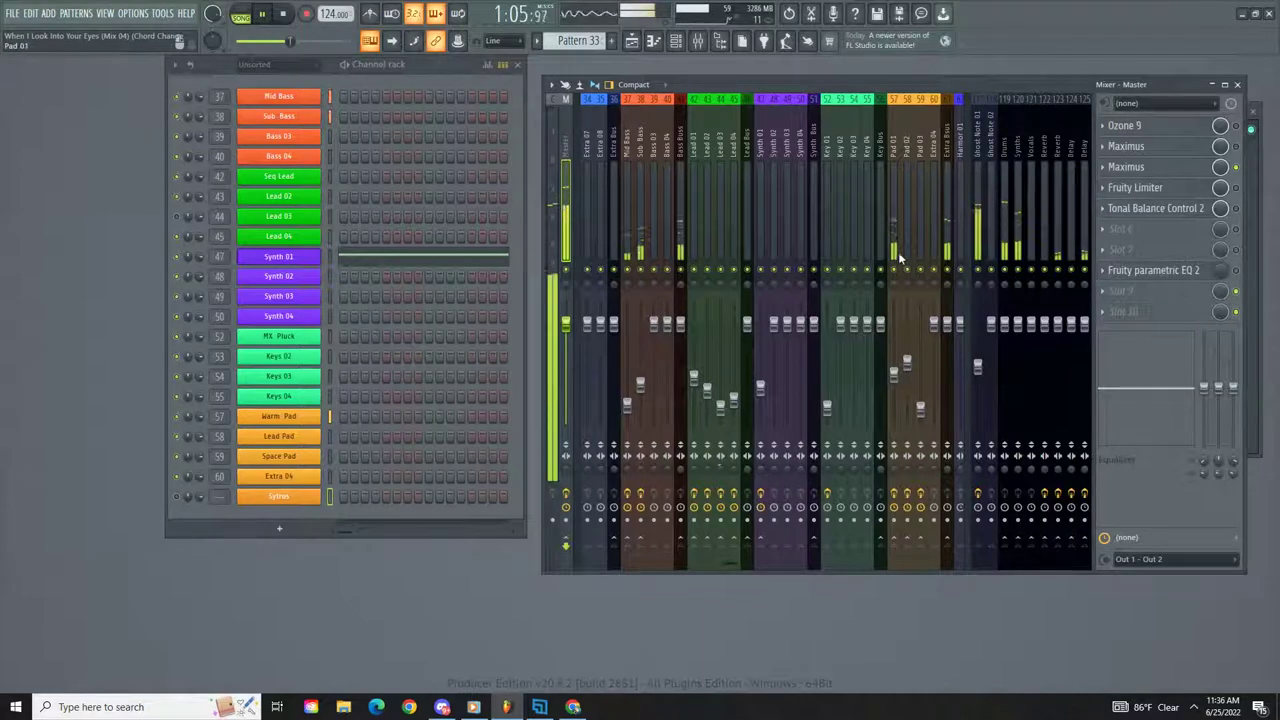
{"action": "key", "text": "space"}
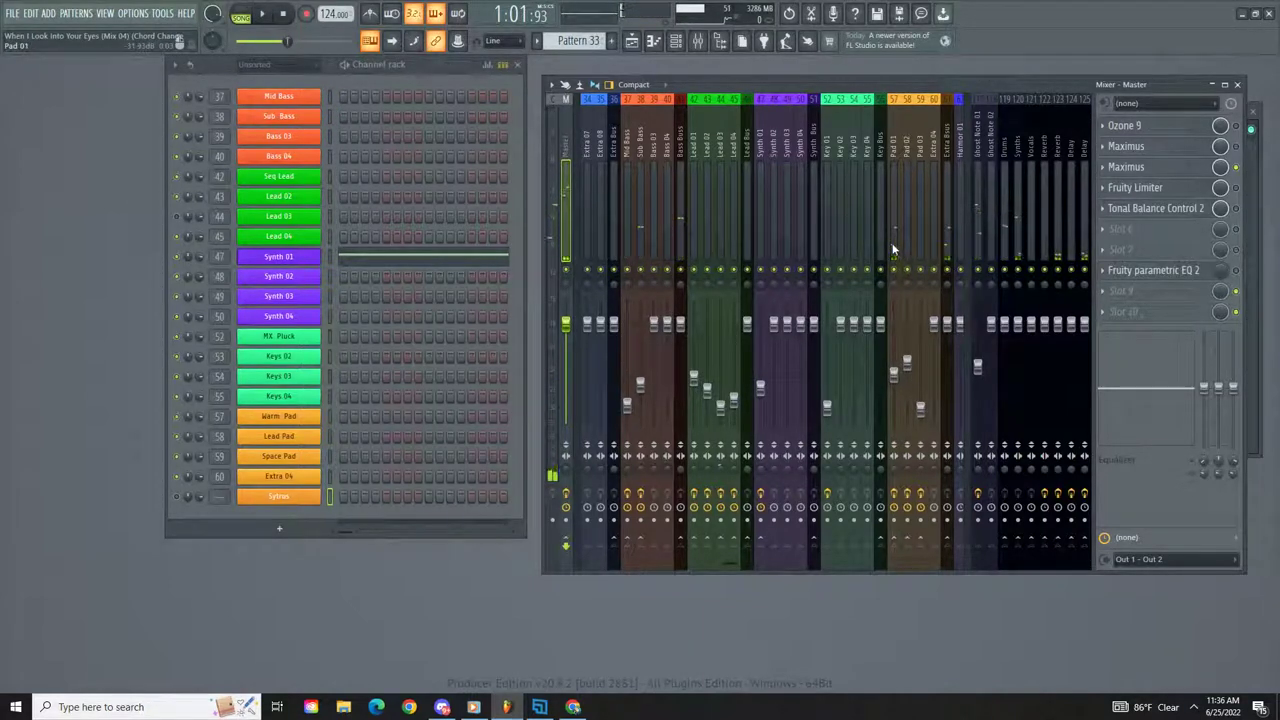
Step: Lower the Pad 01 track's volume in small stages during playback, checking its level against the Sub Bass
{"action": "left_click", "coordinate": [893, 251]}
{"action": "left_click_drag", "start_coordinate": [894, 374], "coordinate": [894, 379]}
{"action": "key", "text": "space"}
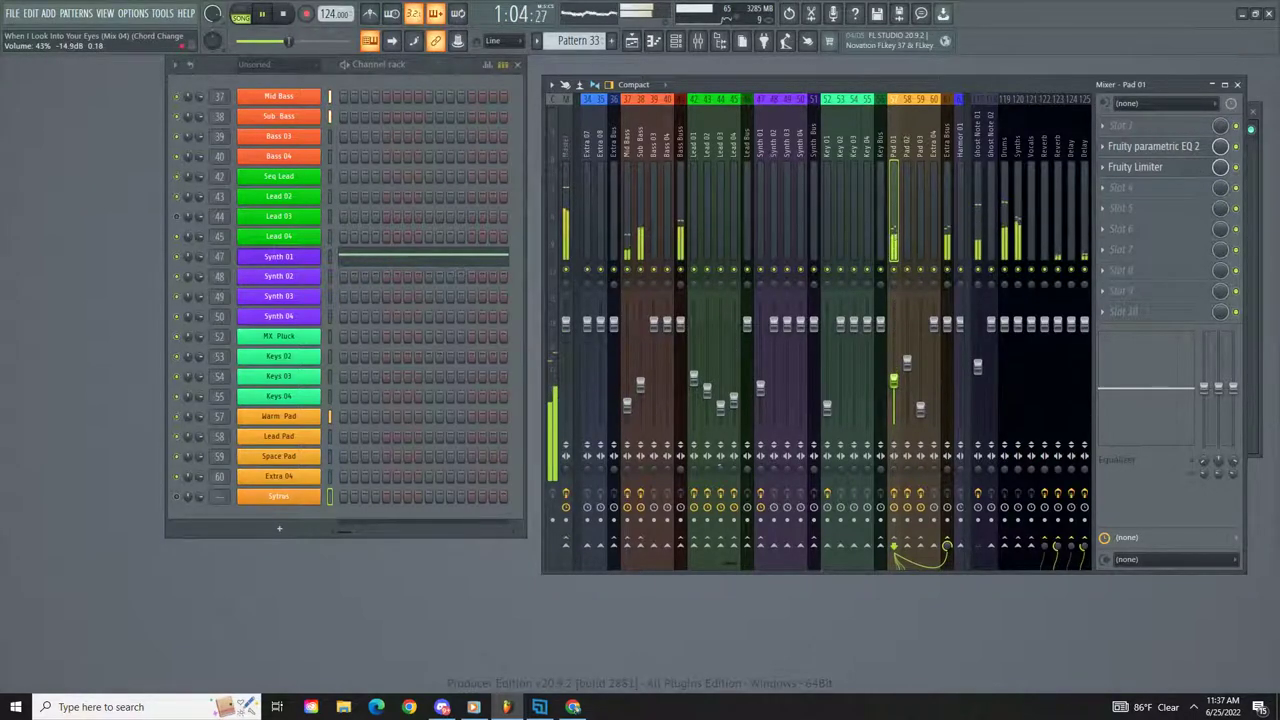
{"action": "left_click_drag", "start_coordinate": [894, 379], "coordinate": [894, 384]}
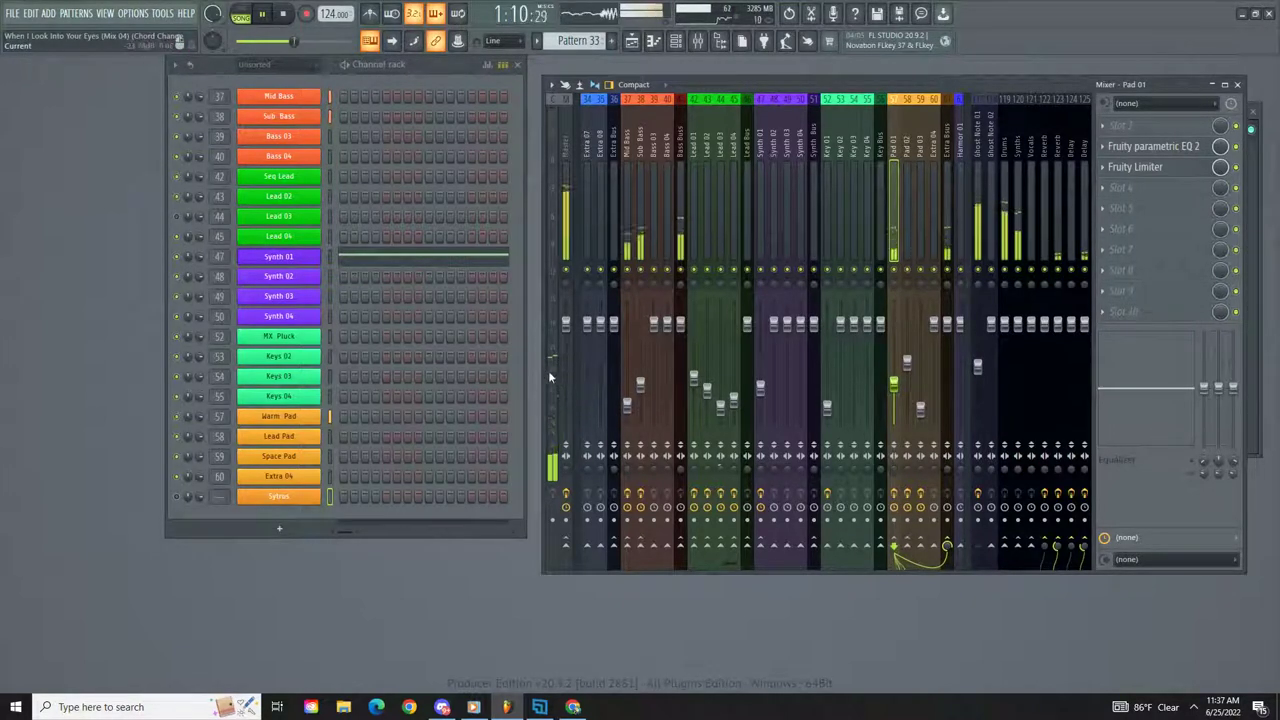
{"action": "left_click", "coordinate": [636, 222]}
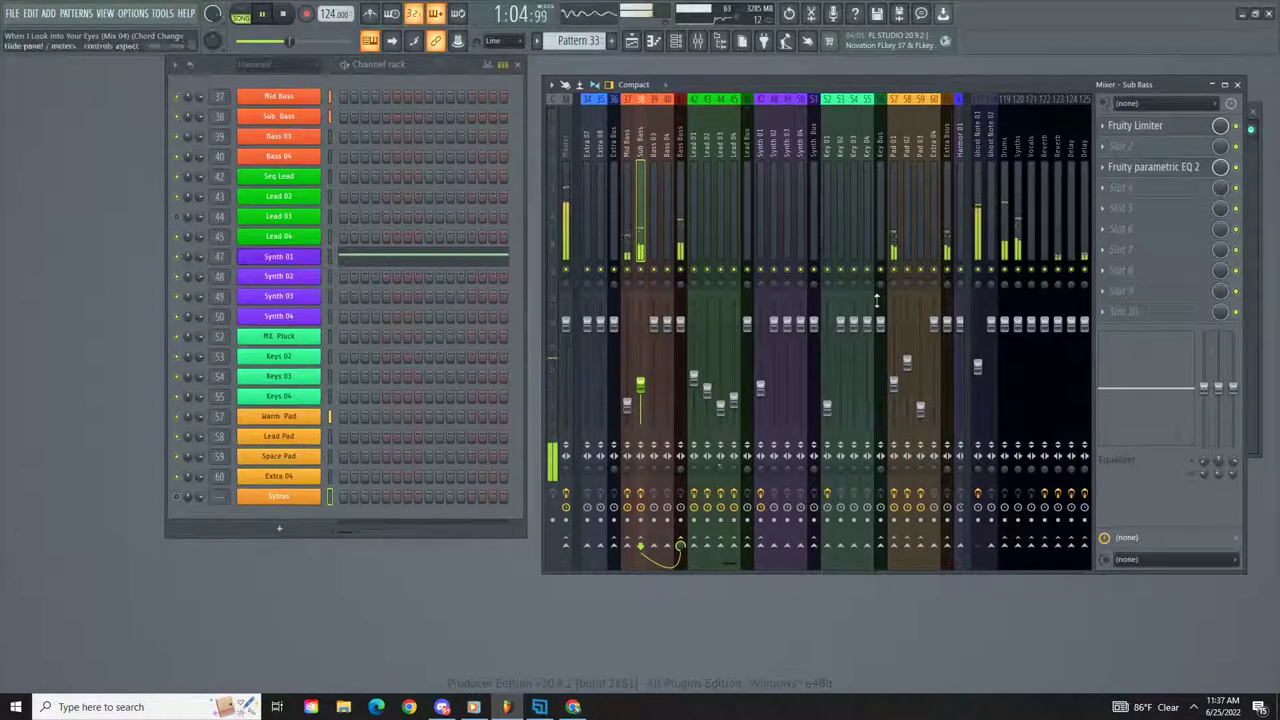
{"action": "left_click", "coordinate": [894, 378]}
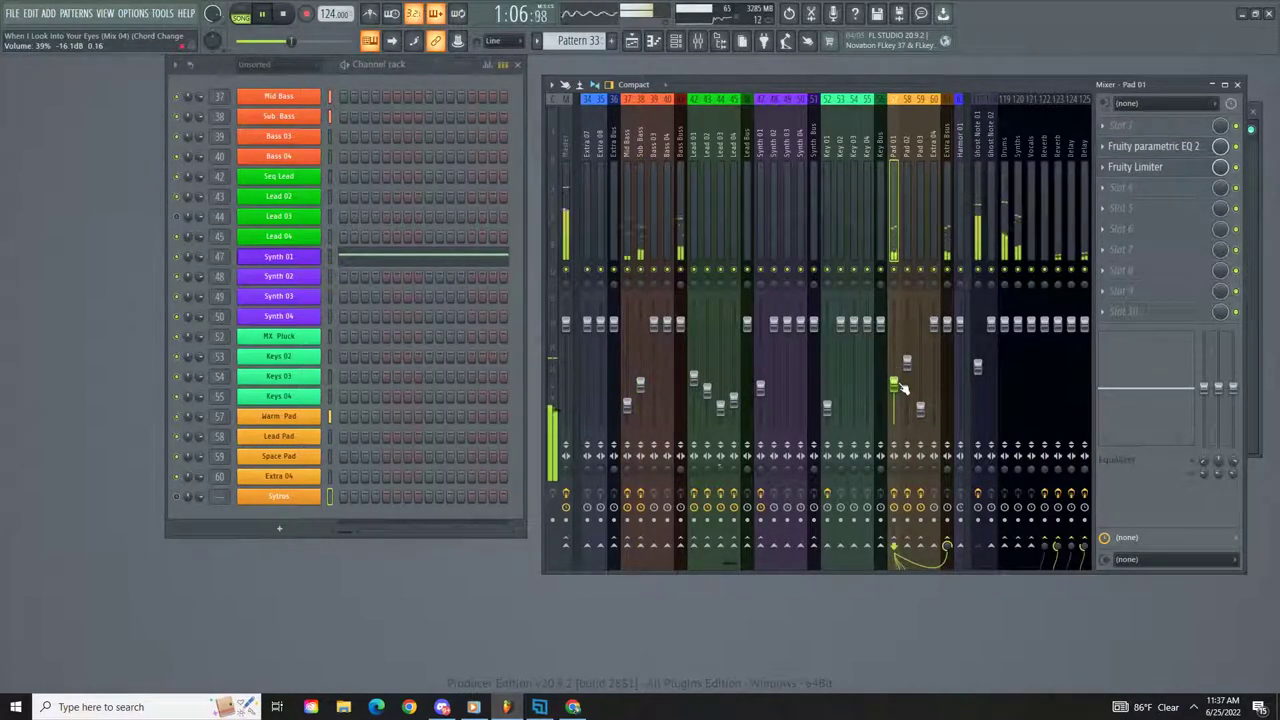
{"action": "left_click_drag", "start_coordinate": [895, 370], "coordinate": [895, 378]}
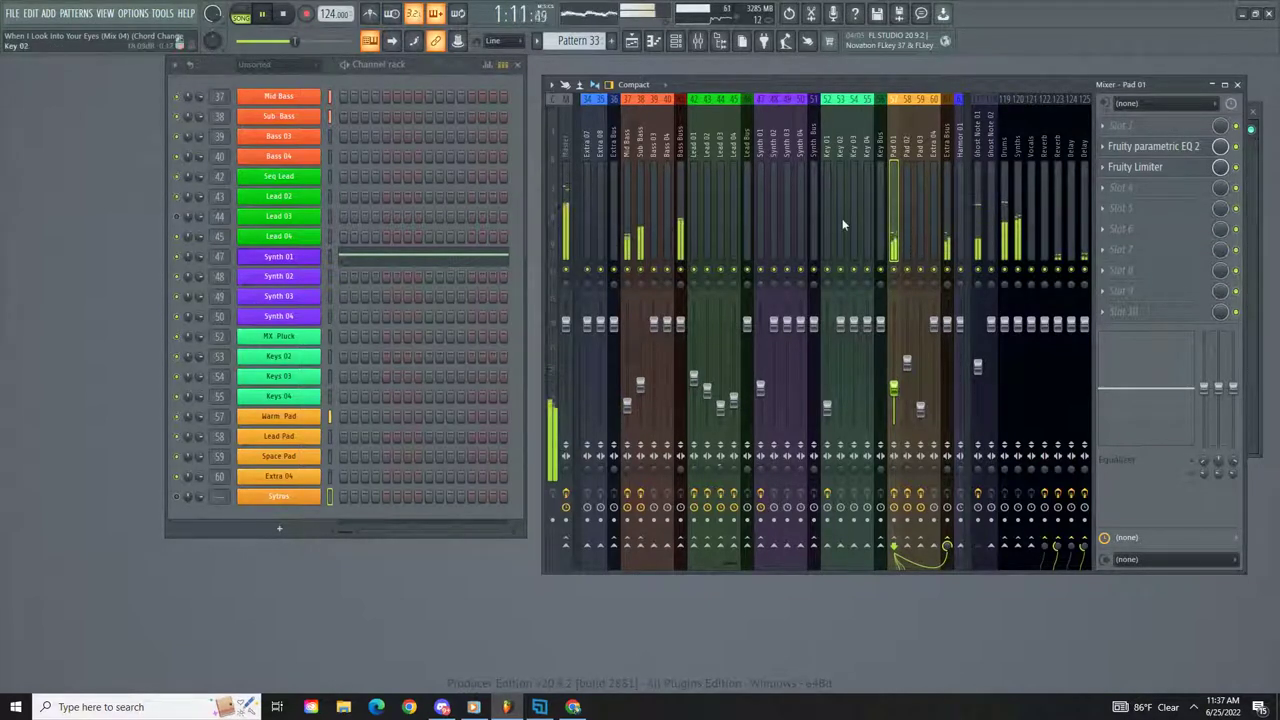
{"action": "key", "text": "space"}
Step: Open Fruity Parametric EQ 2 on Pad 01, and replay the passage to examine the pad's frequency content
{"action": "left_click", "coordinate": [1166, 148]}
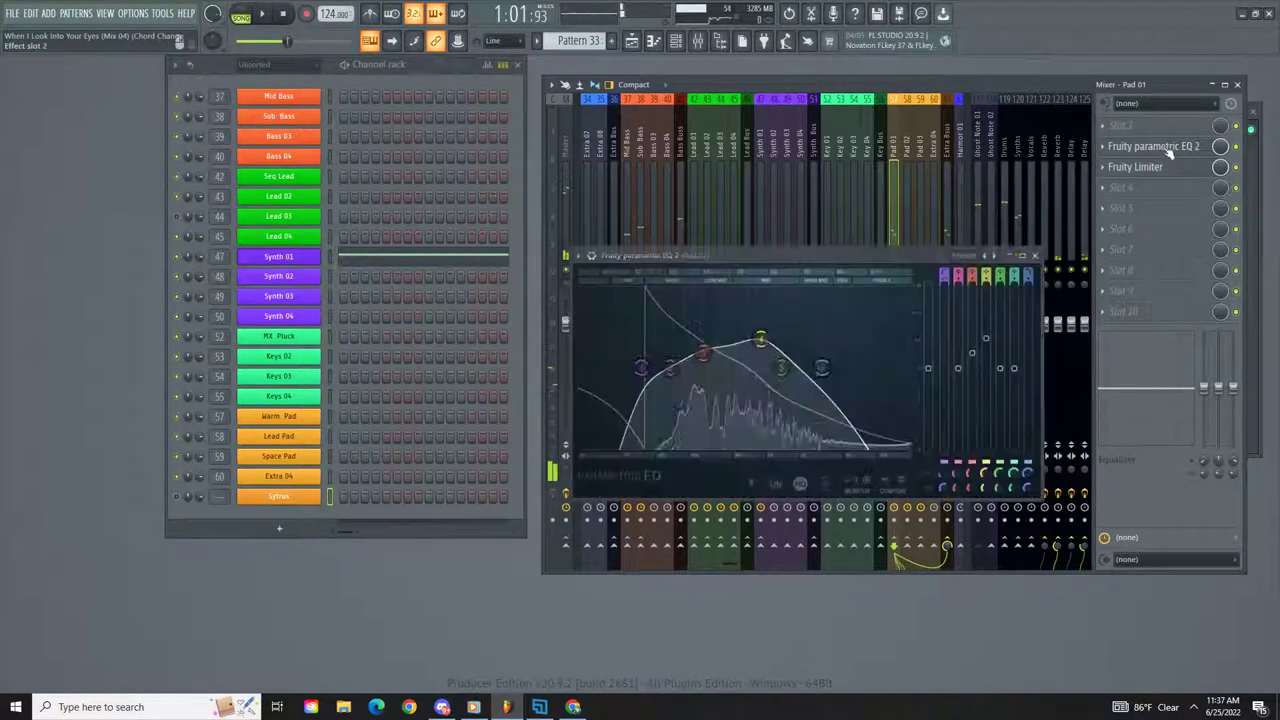
{"action": "key", "text": "space"}
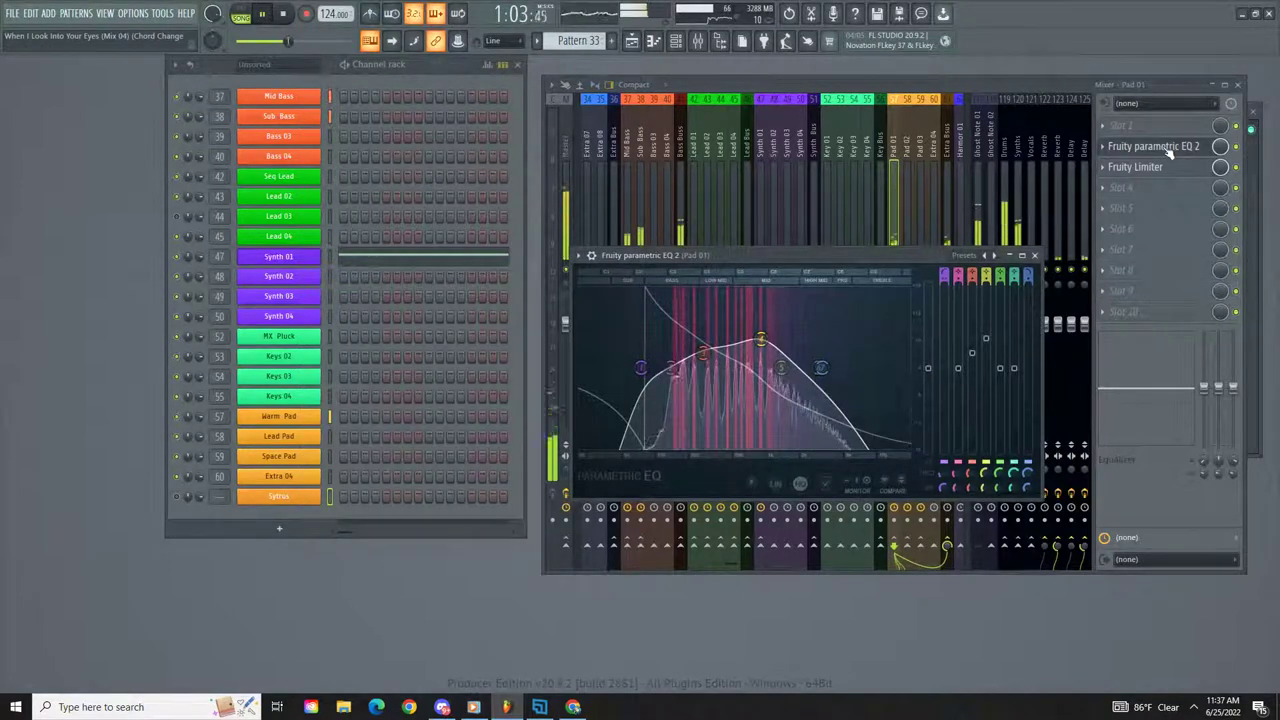
{"action": "key", "text": "space"}
{"action": "key", "text": "space"}
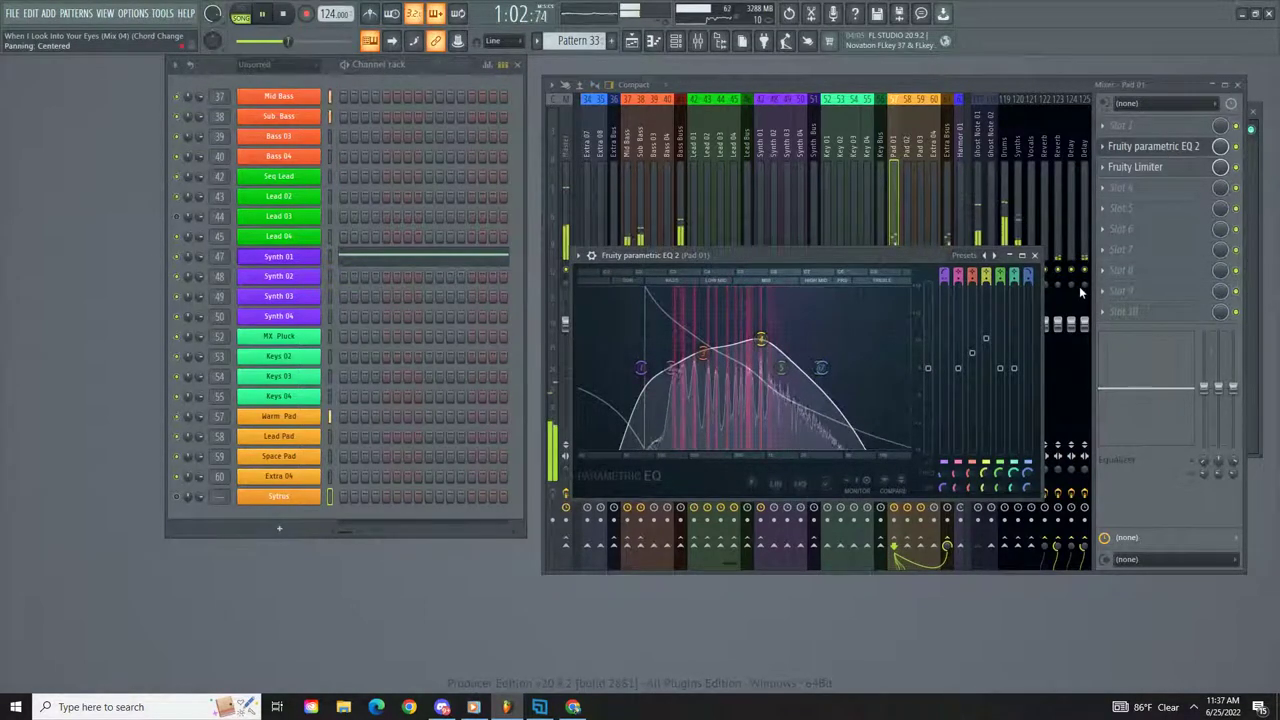
{"action": "key", "text": "space"}
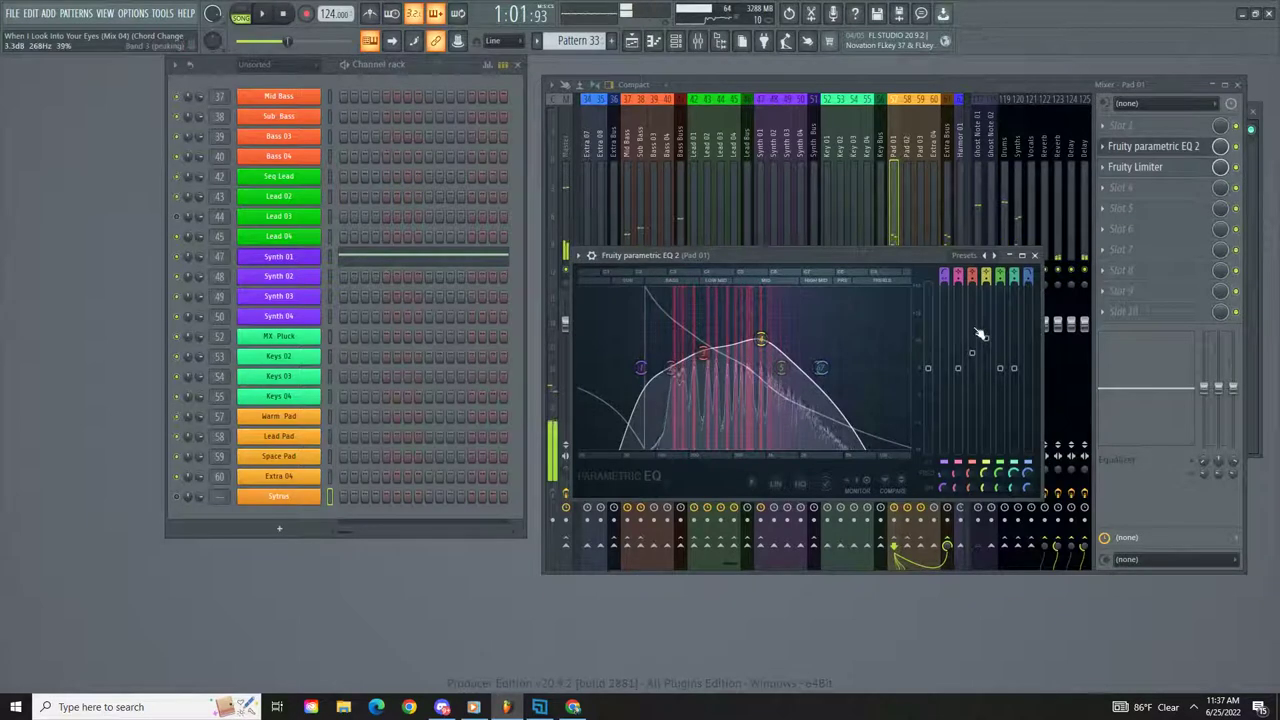
Step: Place Fruity Limiter before Fruity Parametric EQ 2 in Pad 01's effect chain, and check the limiter during playback
{"action": "left_click_drag", "start_coordinate": [1150, 148], "coordinate": [1156, 174]}
{"action": "left_click", "coordinate": [1150, 147]}
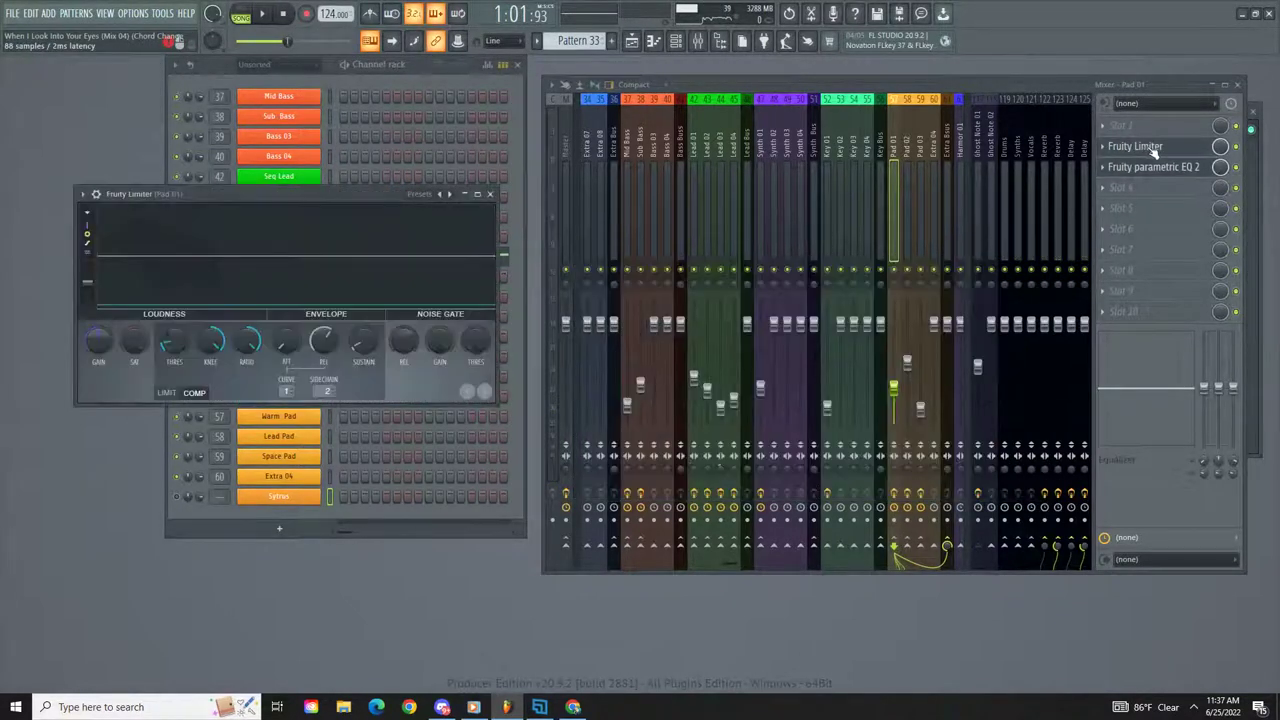
{"action": "key", "text": "space"}
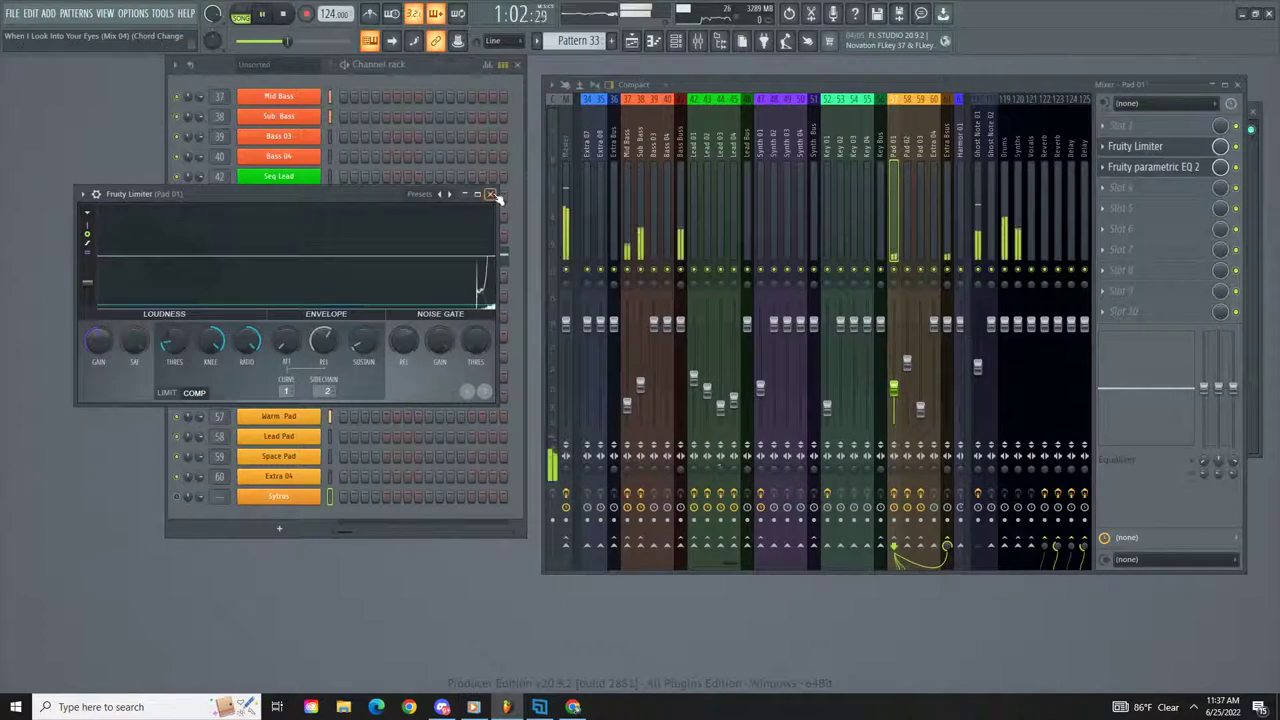
{"action": "left_click", "coordinate": [491, 195]}
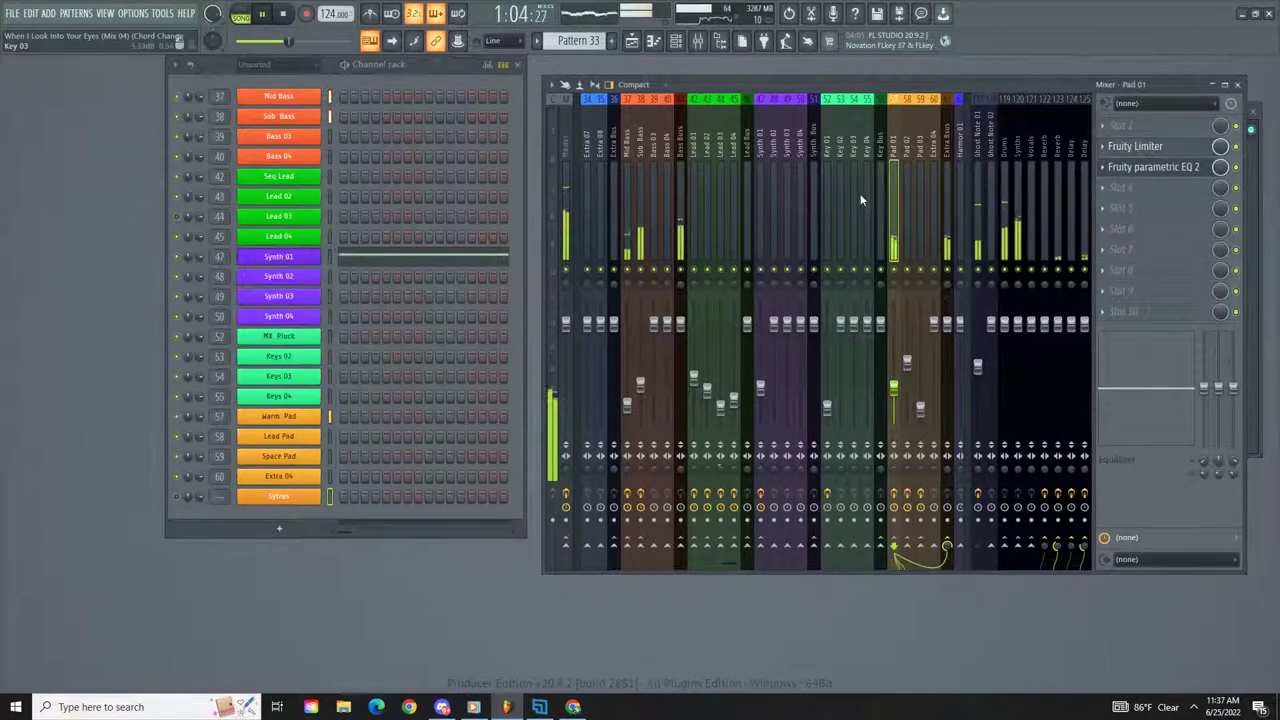
{"action": "key", "text": "space"}
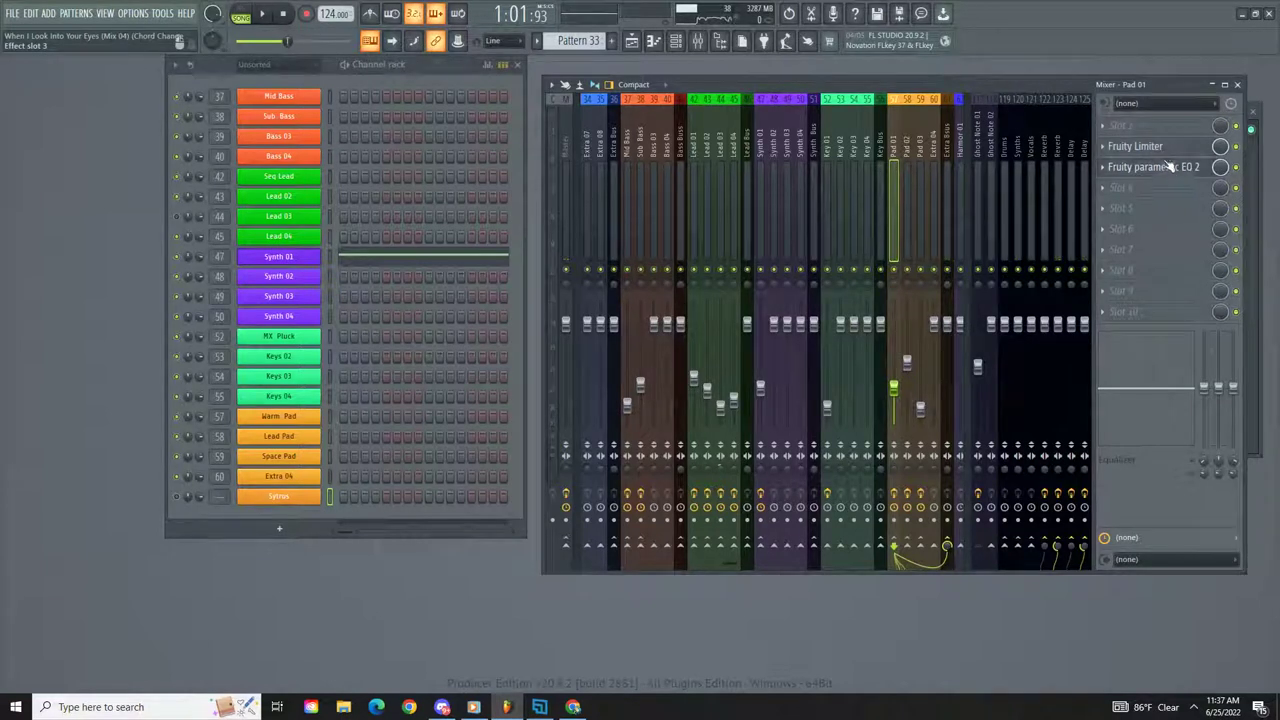
Step: Reopen Pad 01's Fruity Limiter, enlarge and reposition its window, and play the passage to view its compression curve
{"action": "left_click", "coordinate": [1163, 148]}
{"action": "key", "text": "space"}
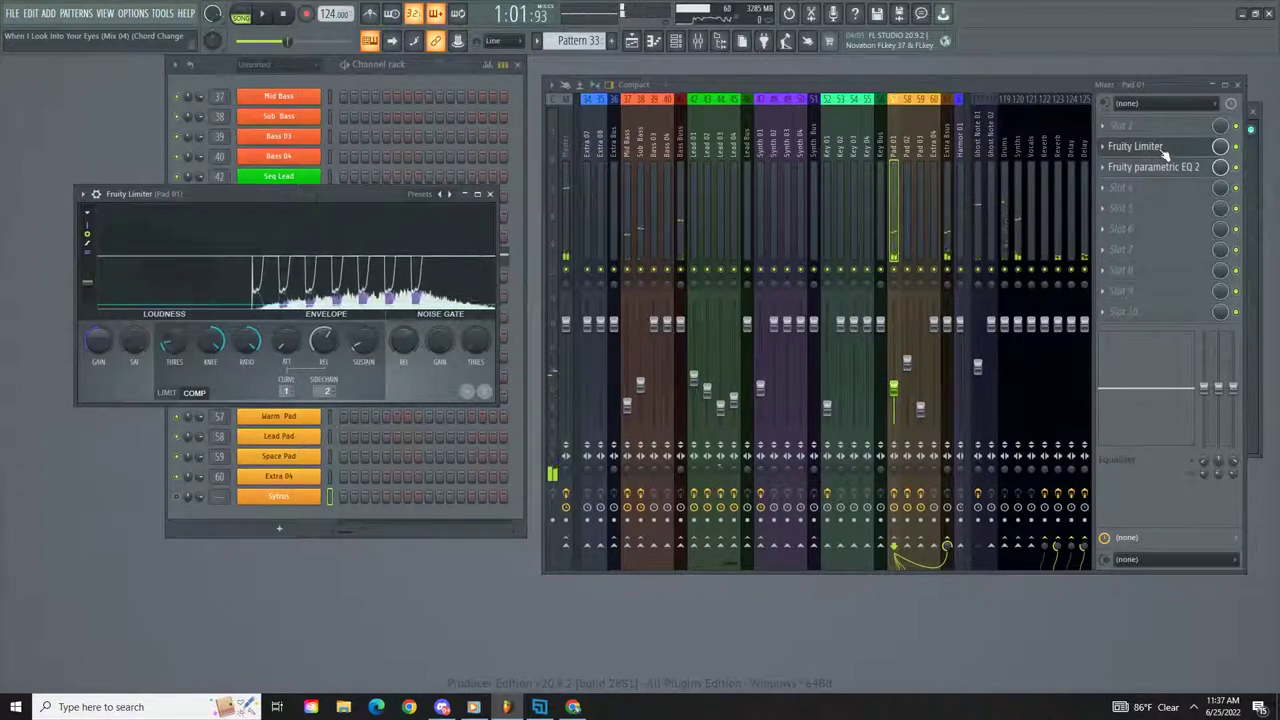
{"action": "left_click", "coordinate": [472, 219]}
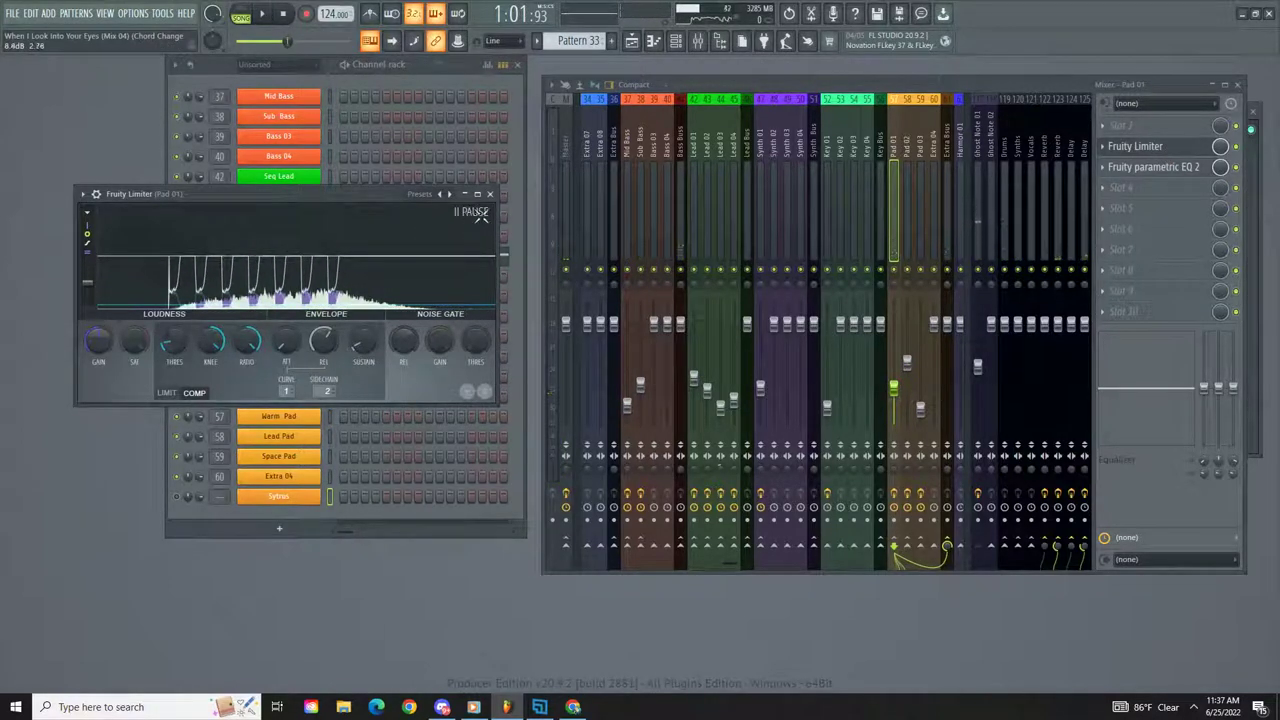
{"action": "left_click_drag", "start_coordinate": [512, 423], "coordinate": [725, 656]}
{"action": "key", "text": "space"}
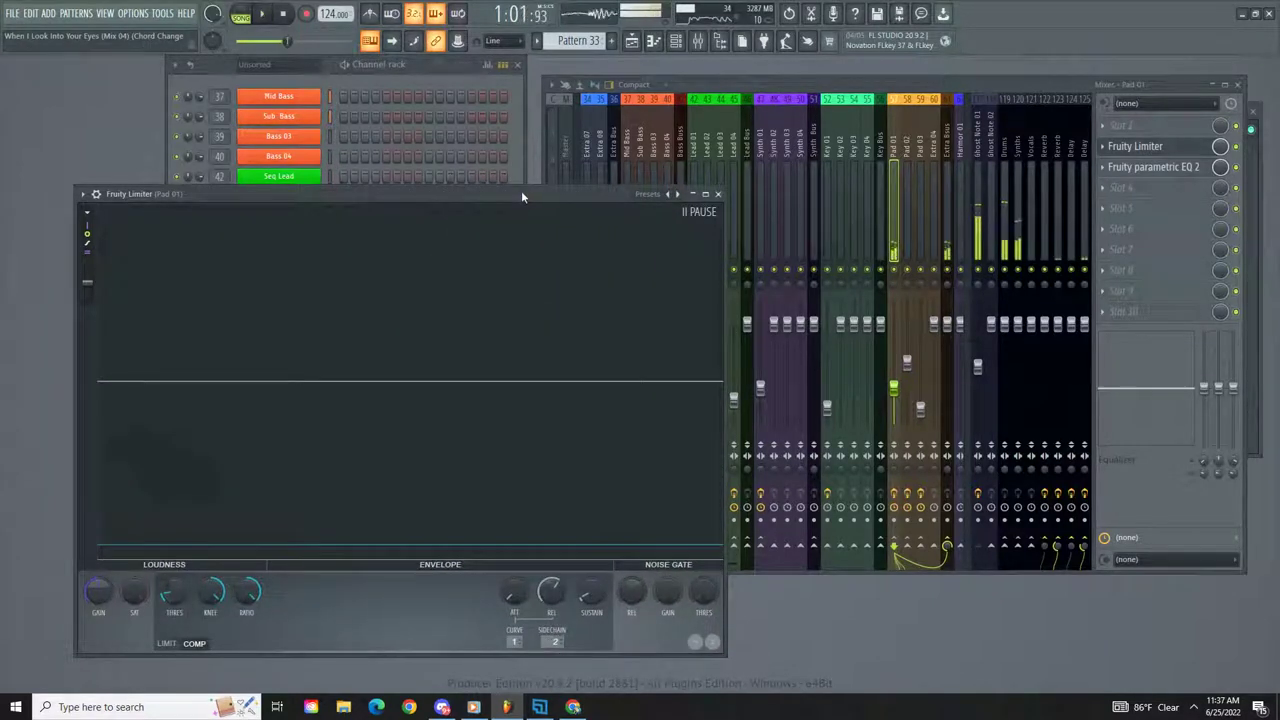
{"action": "left_click_drag", "start_coordinate": [521, 192], "coordinate": [516, 159]}
{"action": "left_click", "coordinate": [681, 179]}
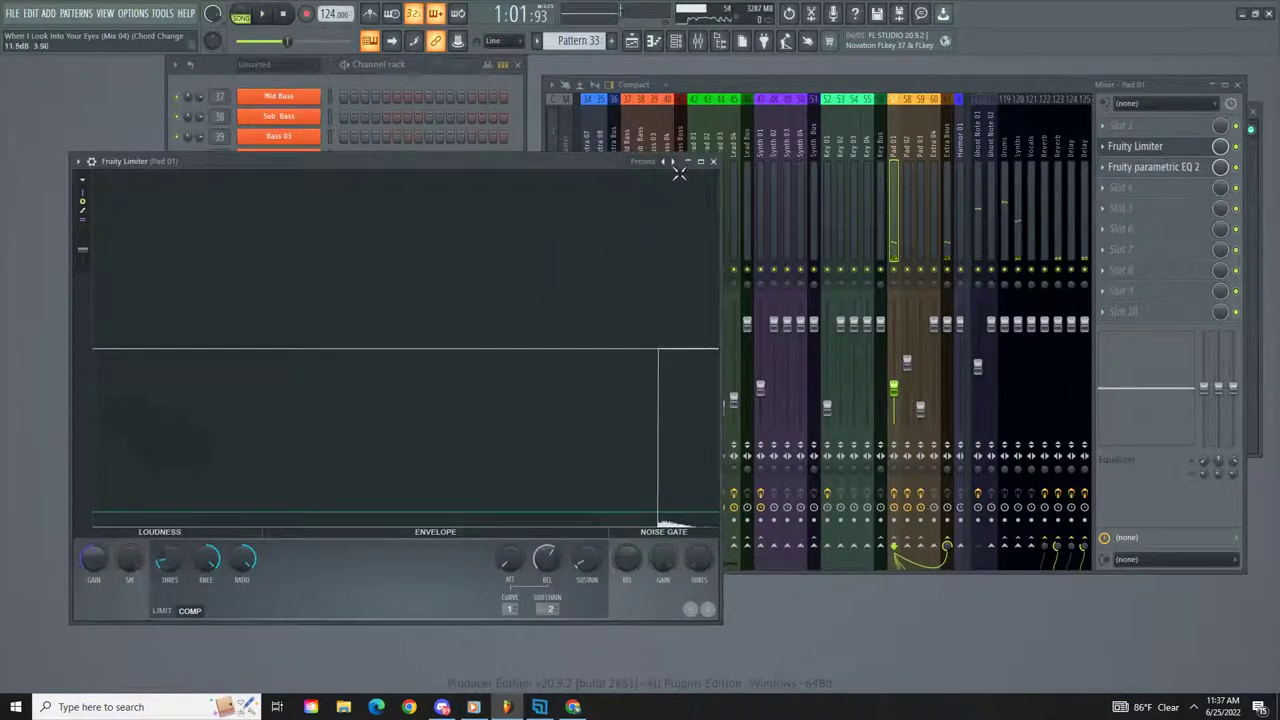
Step: Replay the passage with the limiter's window enlarged further, pausing its display to examine the sidechain ducking on Pad 01
{"action": "key", "text": "space"}
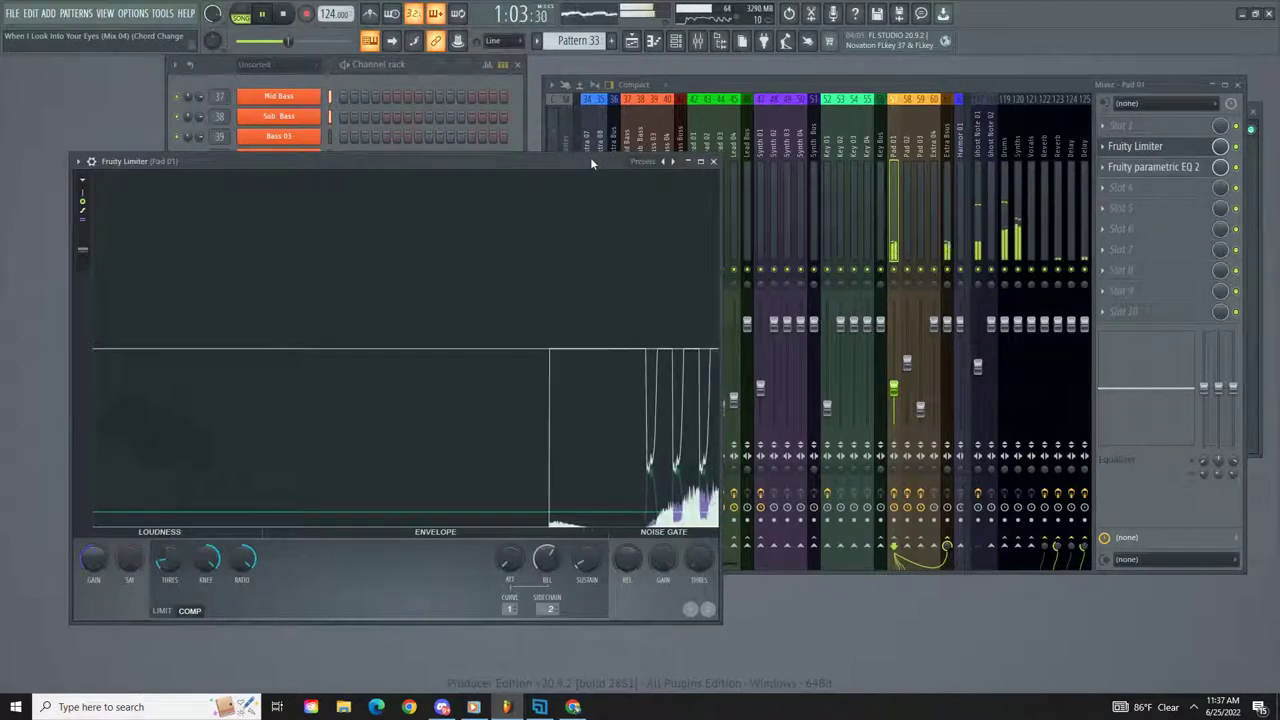
{"action": "key", "text": "space"}
{"action": "left_click_drag", "start_coordinate": [590, 157], "coordinate": [568, 104]}
{"action": "left_click", "coordinate": [668, 170]}
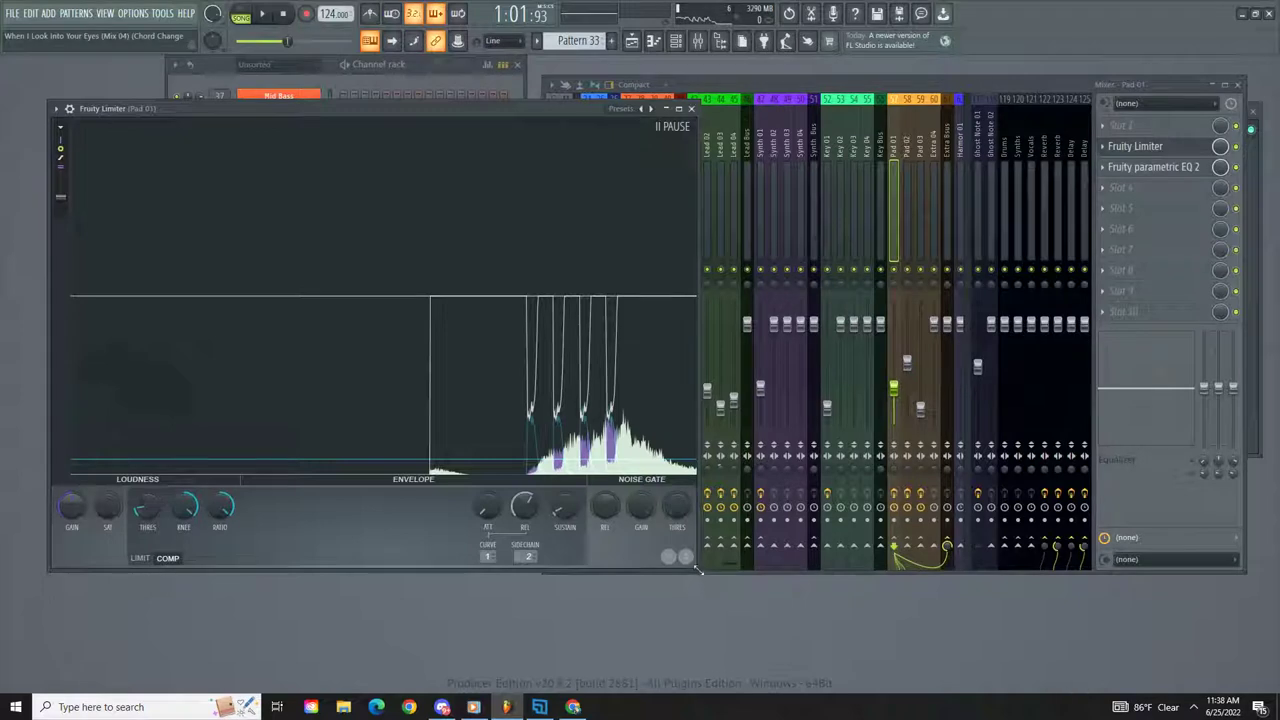
{"action": "left_click_drag", "start_coordinate": [698, 571], "coordinate": [808, 642]}
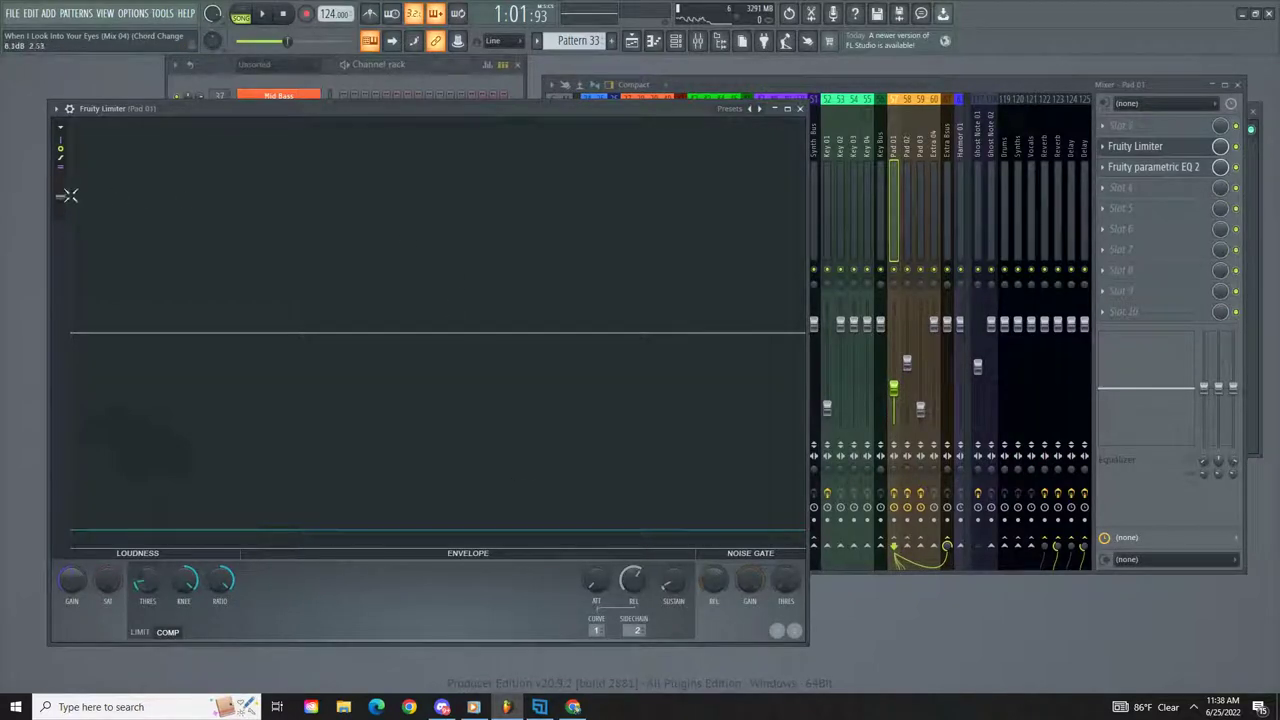
{"action": "key", "text": "space"}
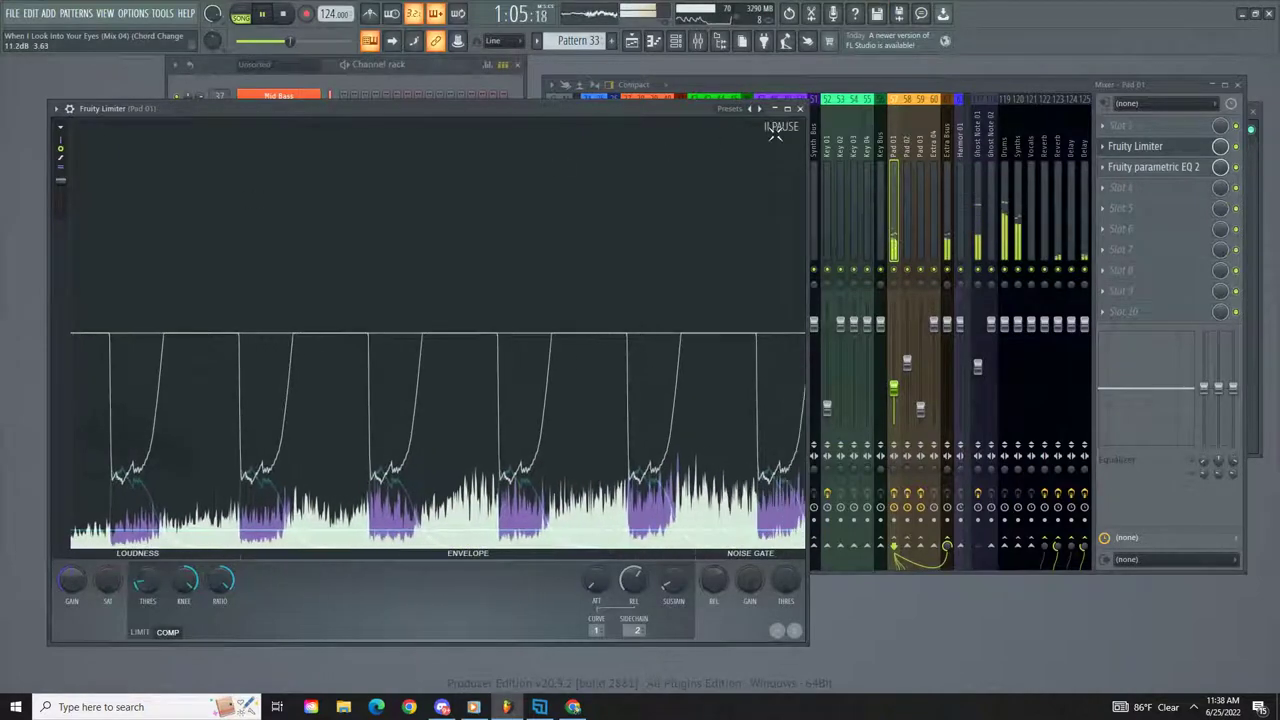
Step: Lower the compression release on Pad 01's Fruity Limiter to its minimum, and replay the passage with the limiter's display running
{"action": "key", "text": "space"}
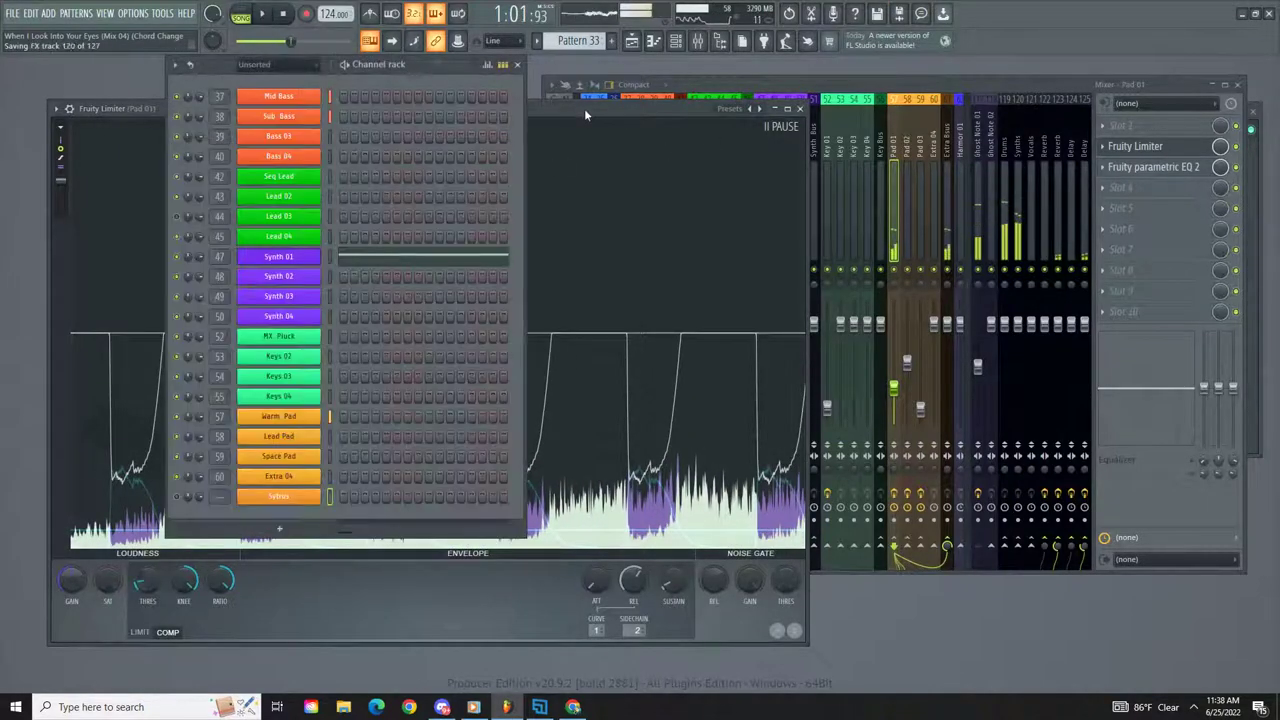
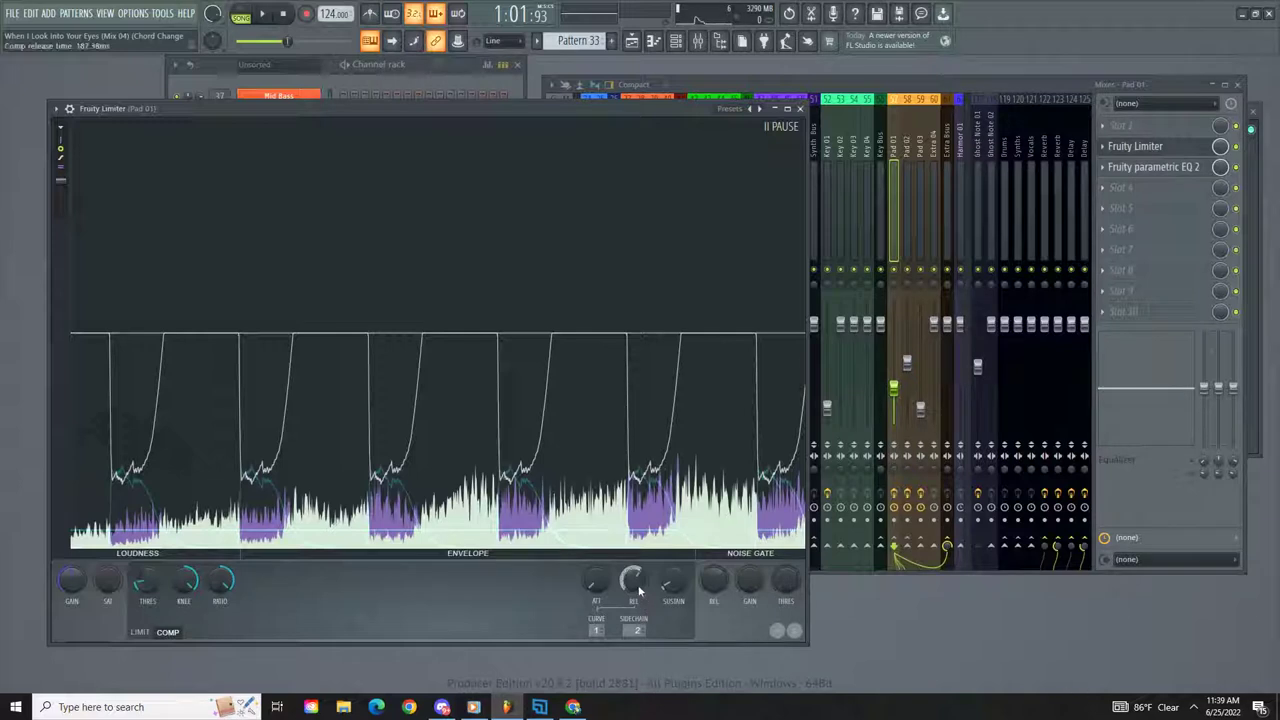
{"action": "left_click_drag", "start_coordinate": [632, 580], "coordinate": [632, 630]}
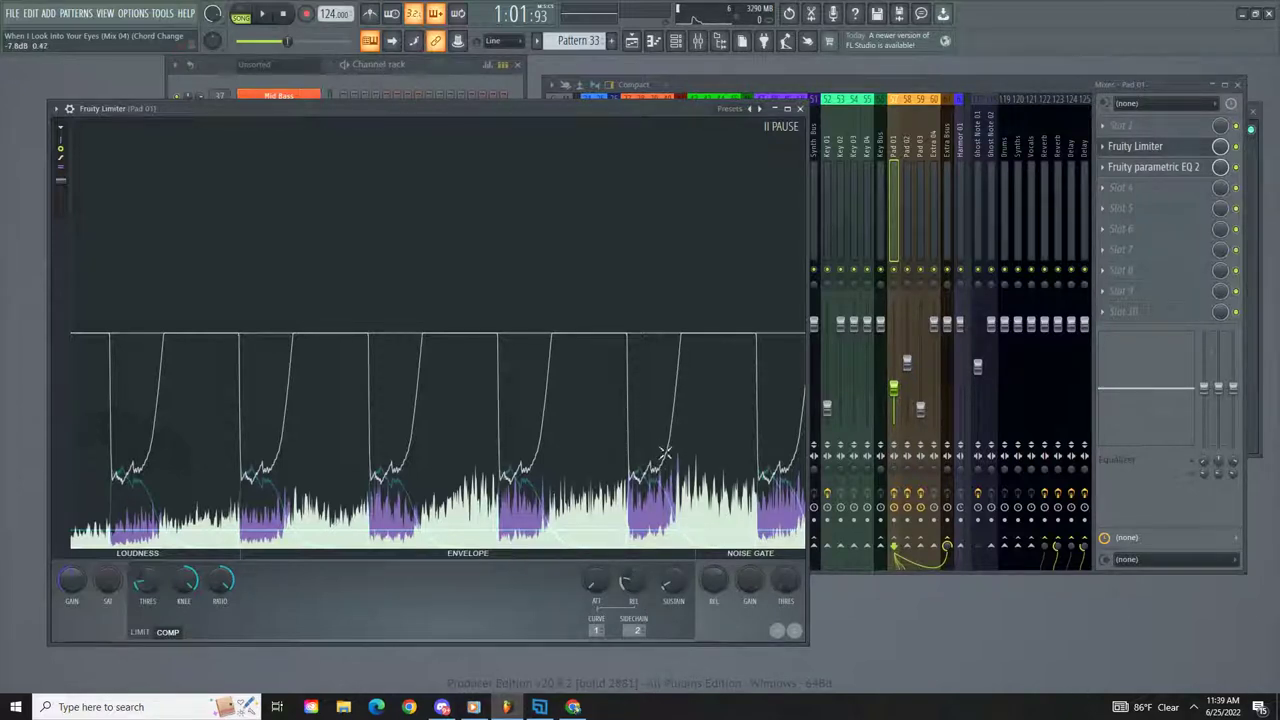
{"action": "key", "text": "space"}
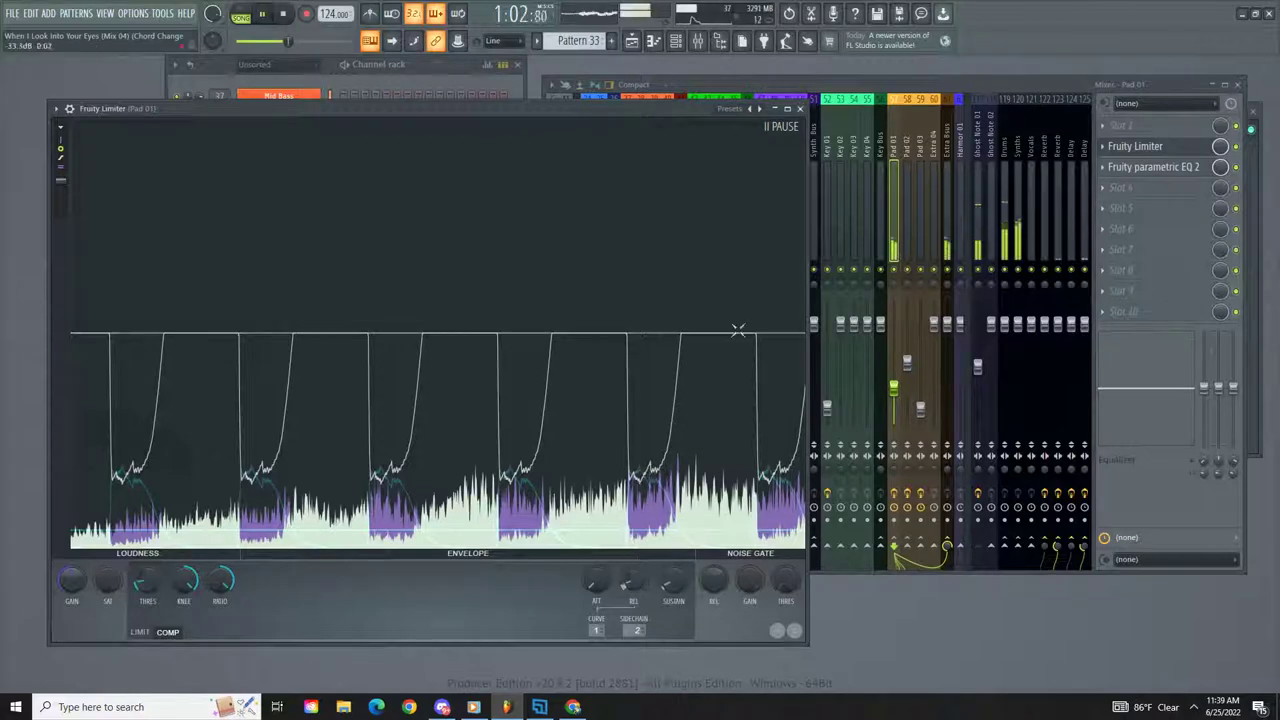
{"action": "left_click", "coordinate": [778, 136]}
{"action": "key", "text": "space"}
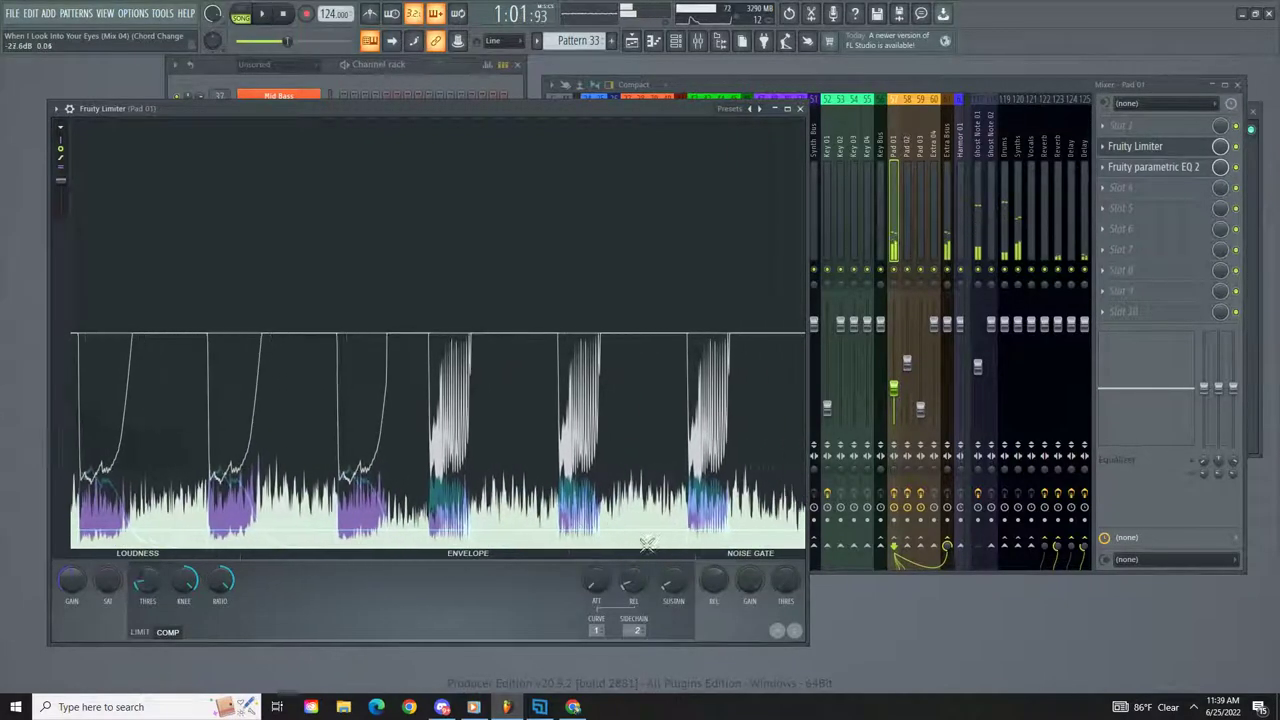
{"action": "left_click", "coordinate": [923, 625]}
Step: Raise the compression release on Pad 01's limiter to about mid-range, and replay the passage to examine the ducking curve
{"action": "left_click_drag", "start_coordinate": [637, 584], "coordinate": [637, 572]}
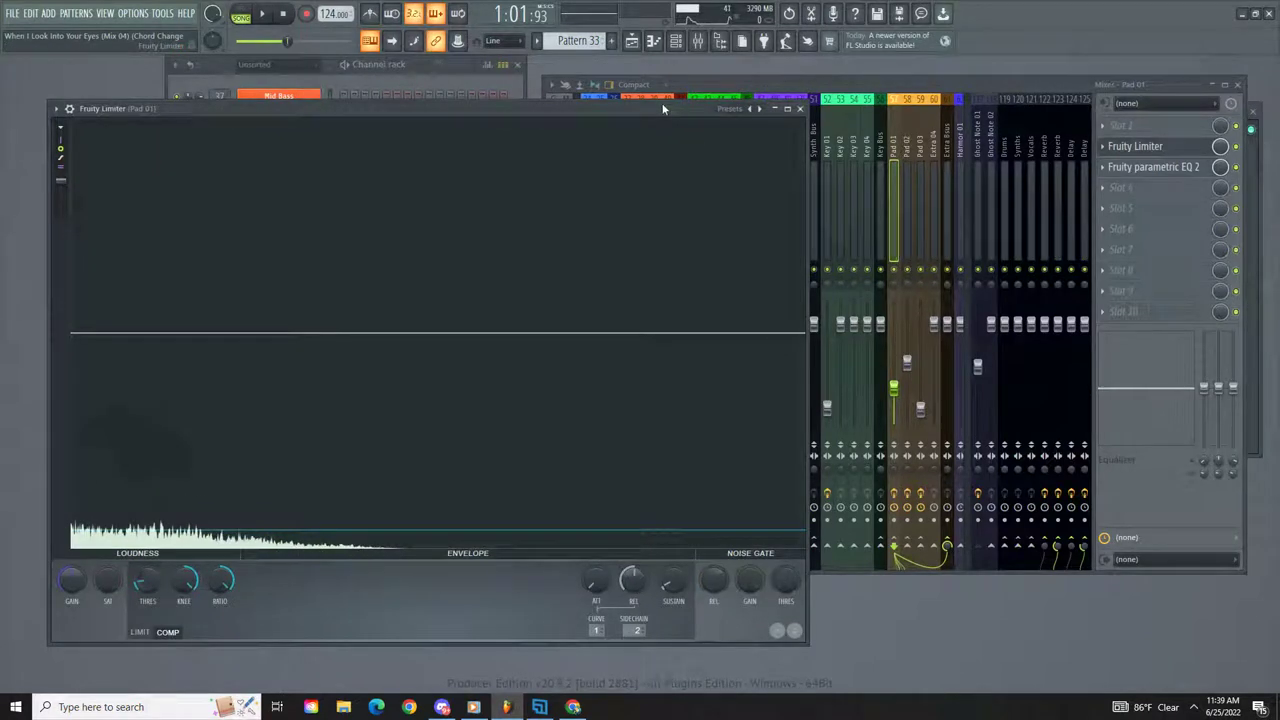
{"action": "key", "text": "space"}
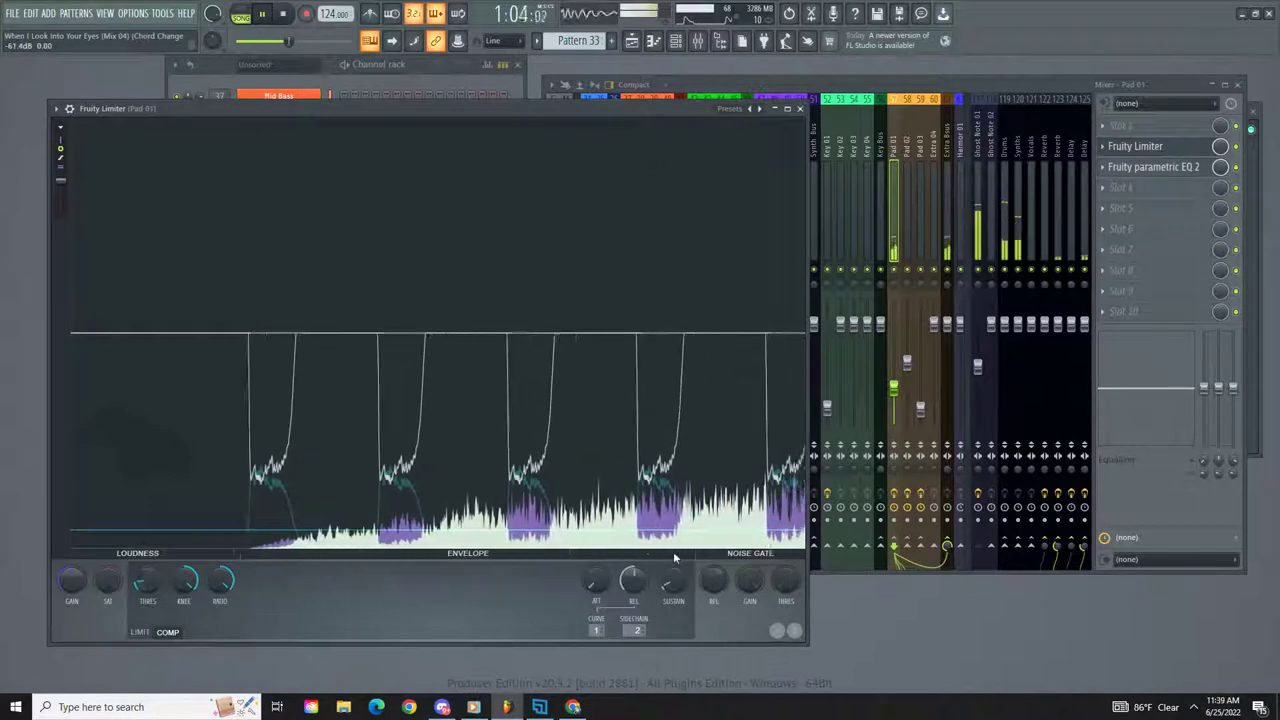
{"action": "key", "text": "space"}
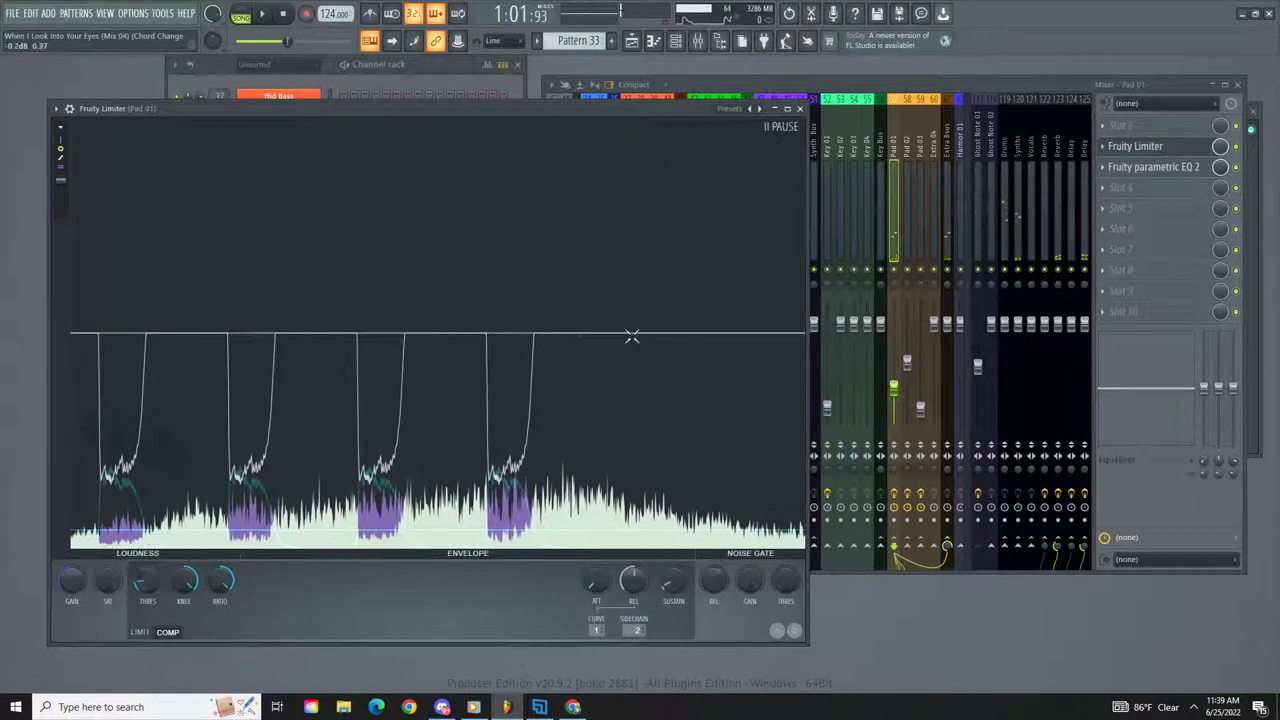
Step: Drop the compression release on Pad 01's limiter to 0.00 ms during playback, and examine the resulting gain curve
{"action": "key", "text": "space"}
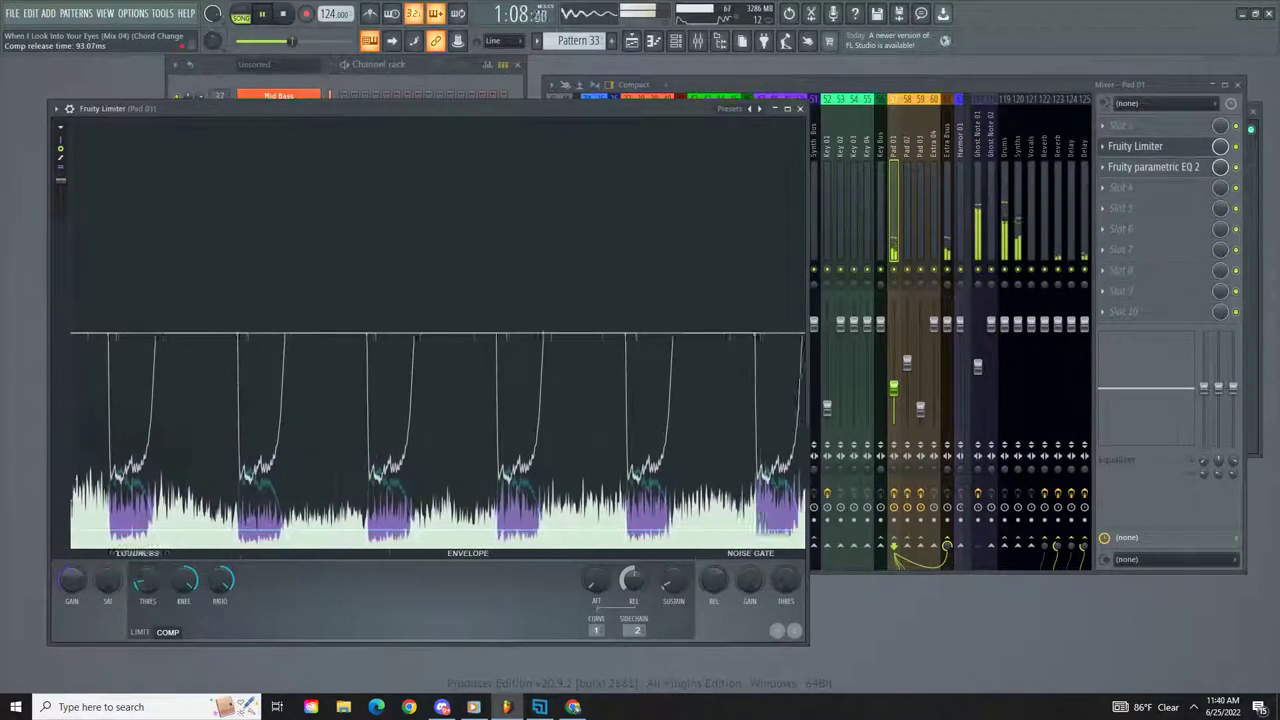
{"action": "left_click_drag", "start_coordinate": [633, 584], "coordinate": [630, 590]}
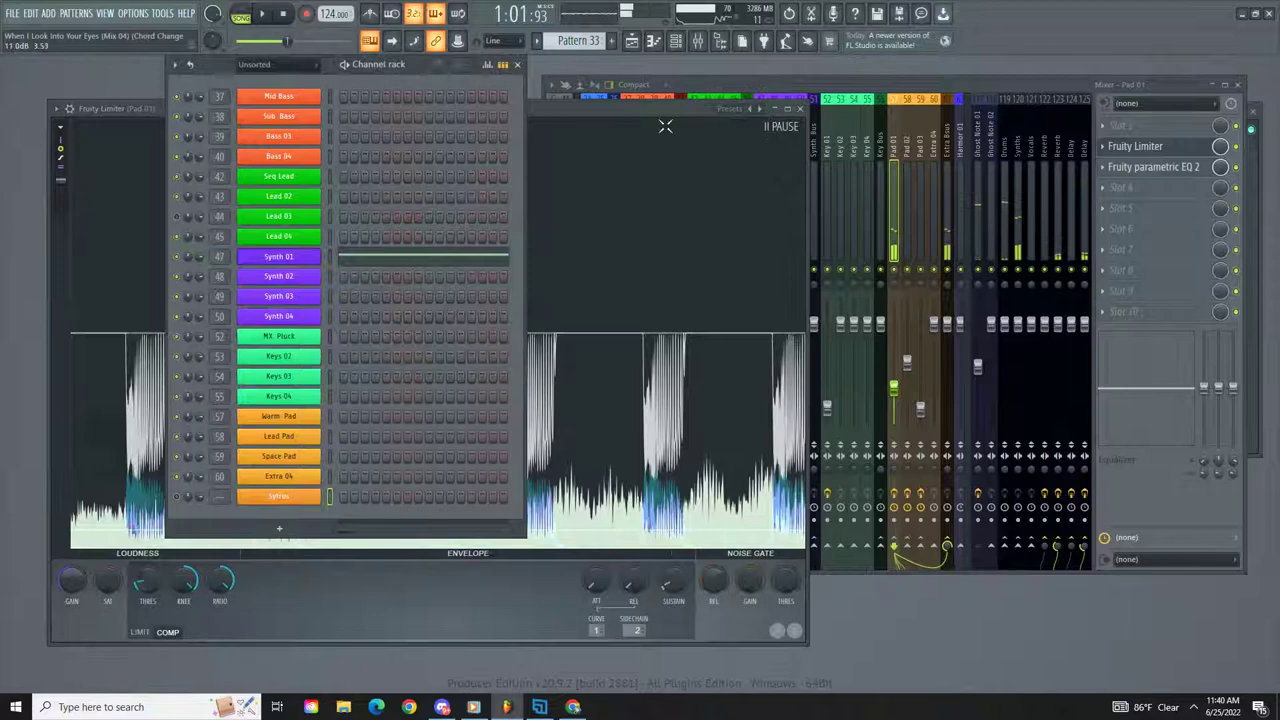
{"action": "left_click", "coordinate": [658, 108]}
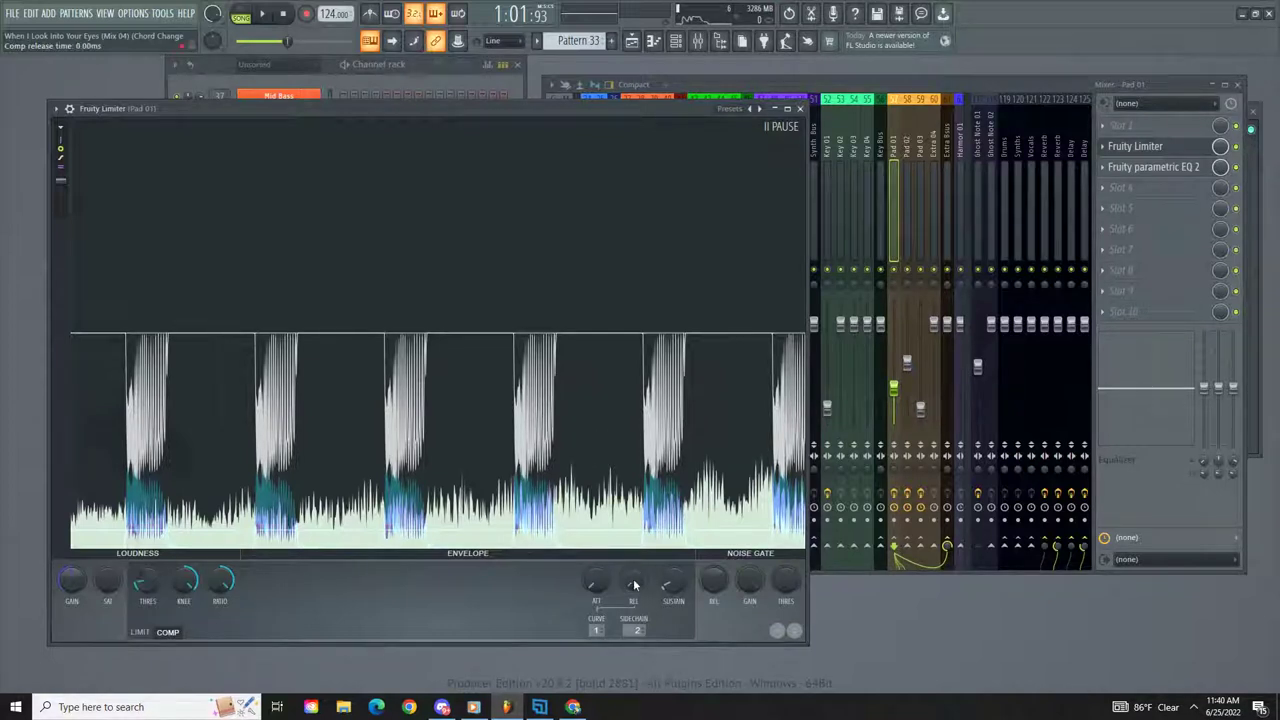
Step: Raise the compression release on Pad 01's limiter back to about mid-range, and adjust its display scrolling speed while replaying the passage
{"action": "scroll", "coordinate": [634, 585], "scroll_direction": "up", "scroll_amount": 5}
{"action": "left_click_drag", "start_coordinate": [60, 190], "coordinate": [60, 210]}
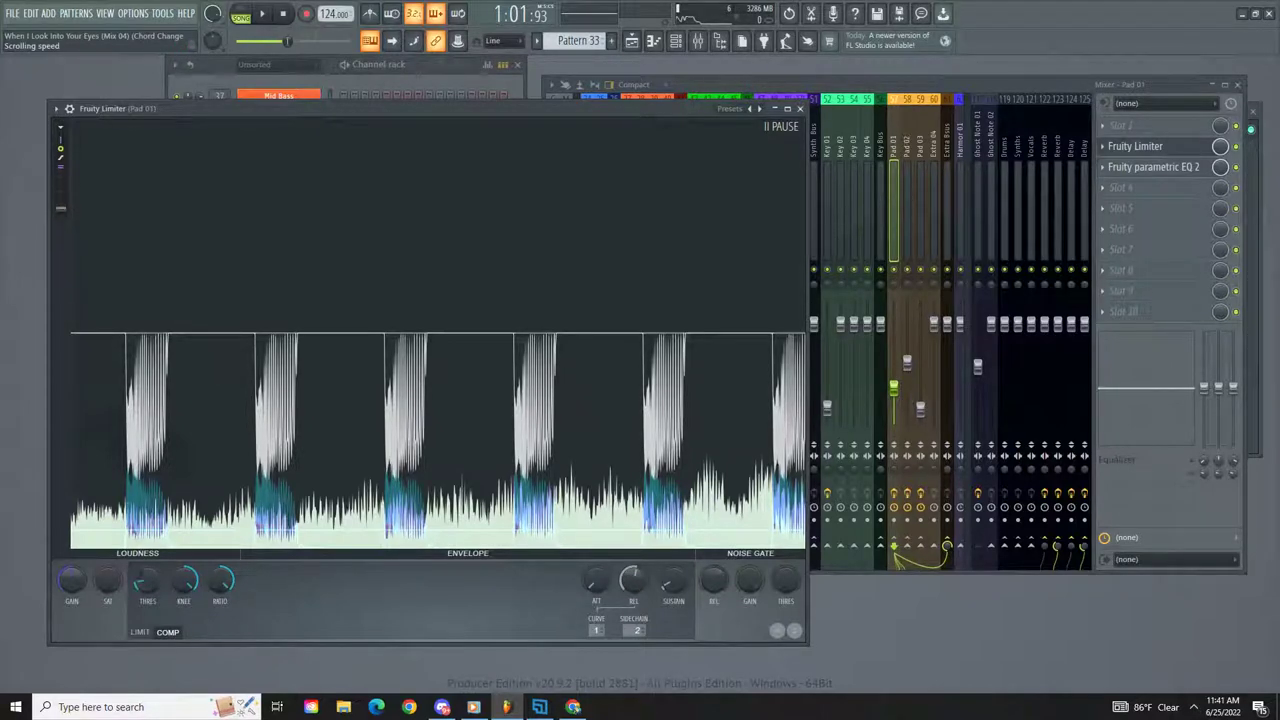
{"action": "left_click", "coordinate": [2, 268]}
{"action": "key", "text": "space"}
{"action": "left_click", "coordinate": [733, 165]}
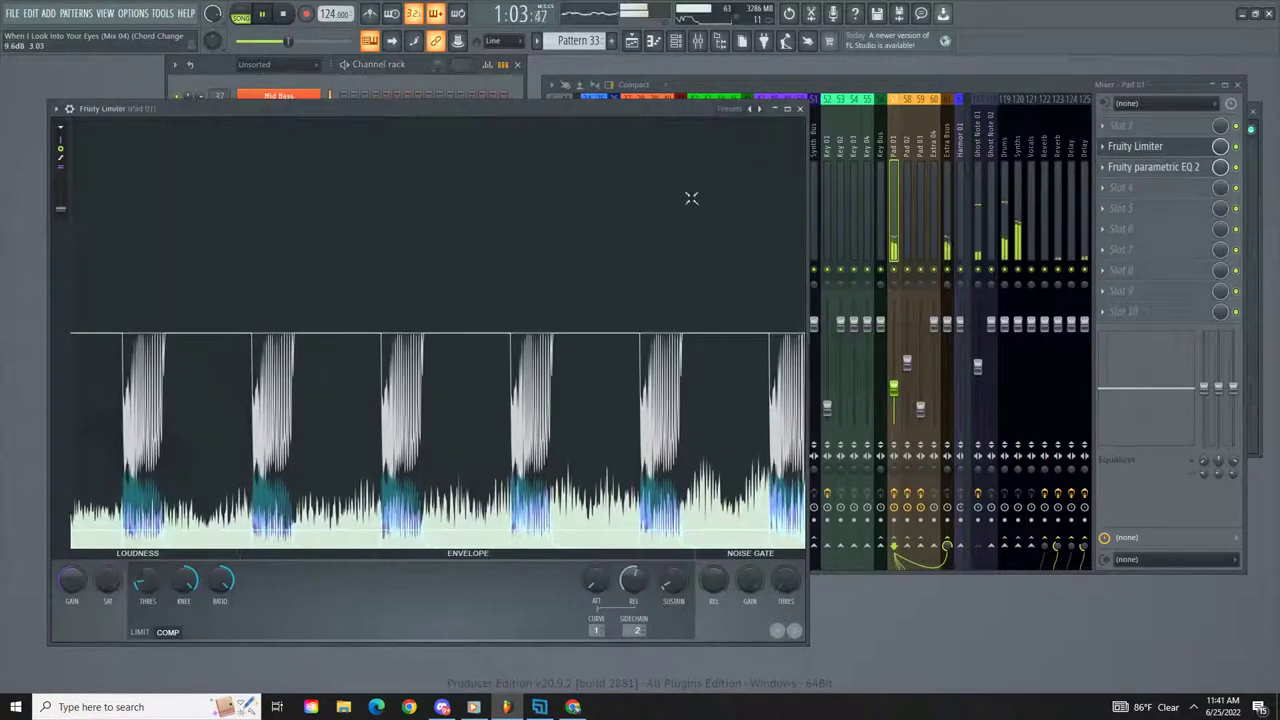
{"action": "left_click_drag", "start_coordinate": [60, 209], "coordinate": [60, 197]}
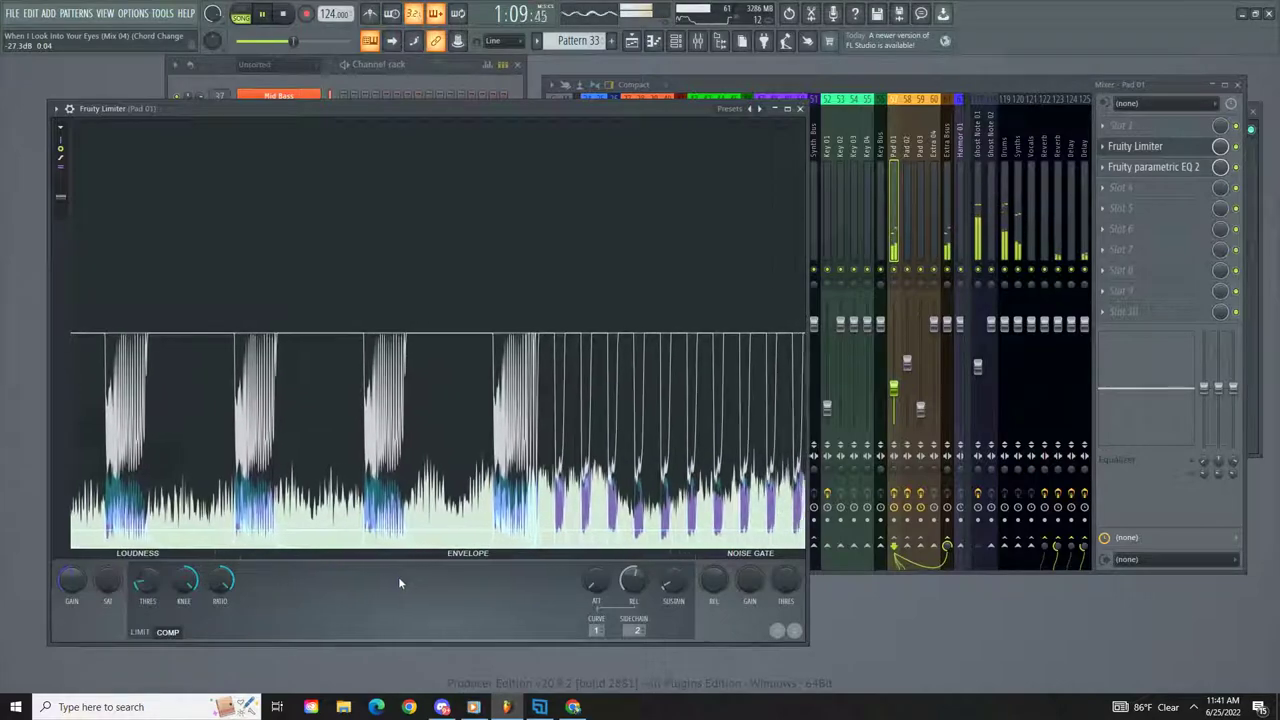
Step: Pause the limiter's display to examine the ducking on Pad 01, stop playback, and close the limiter window
{"action": "left_click", "coordinate": [791, 134]}
{"action": "left_click", "coordinate": [885, 604]}
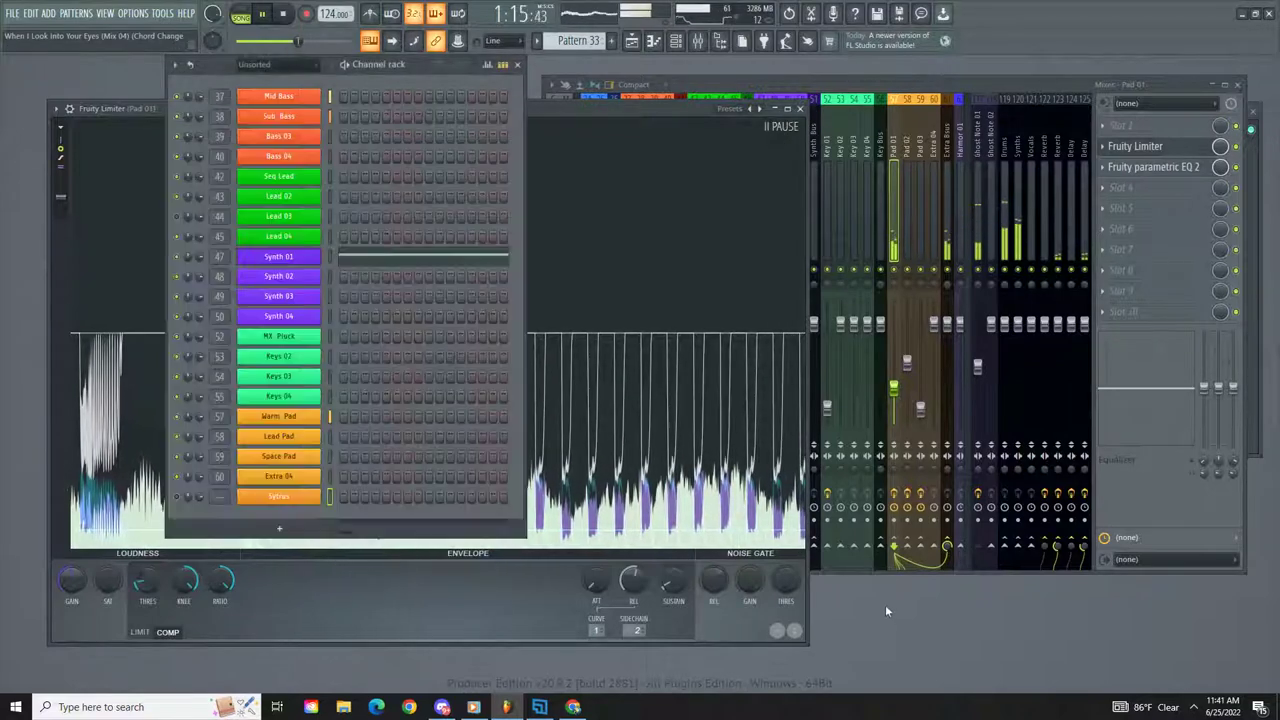
{"action": "key", "text": "space"}
{"action": "left_click", "coordinate": [655, 110]}
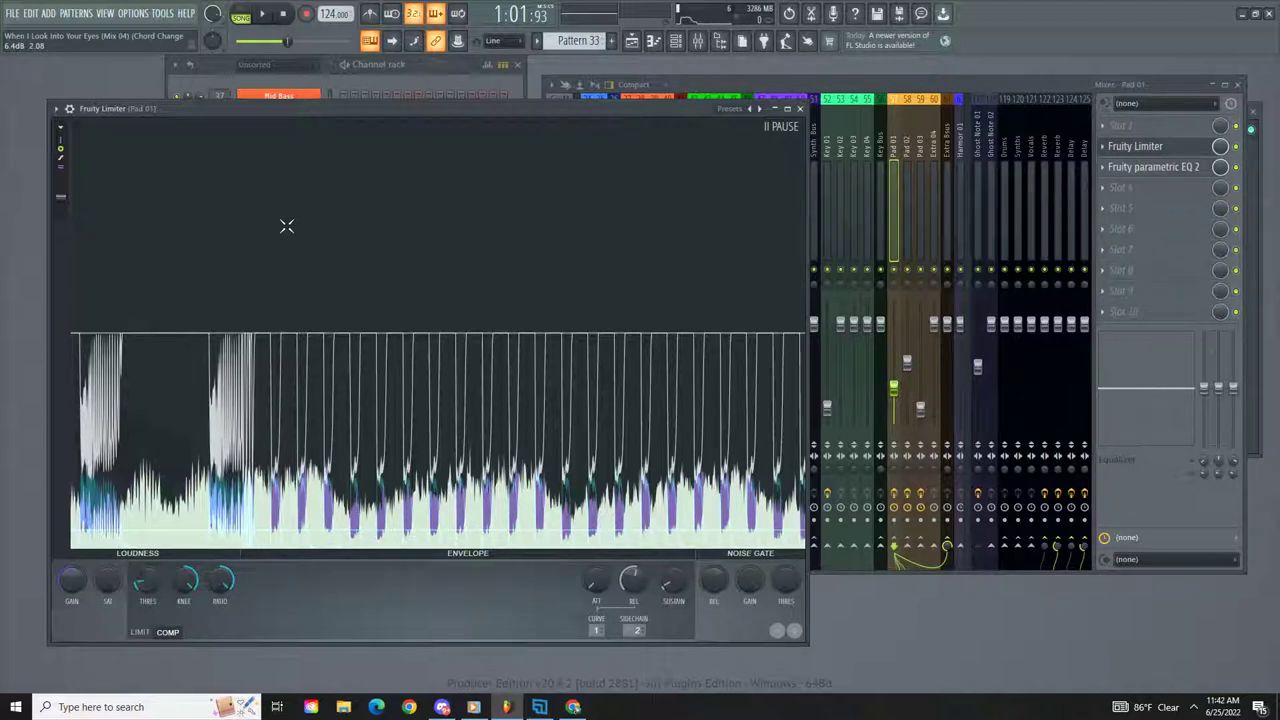
{"action": "left_click", "coordinate": [799, 108]}
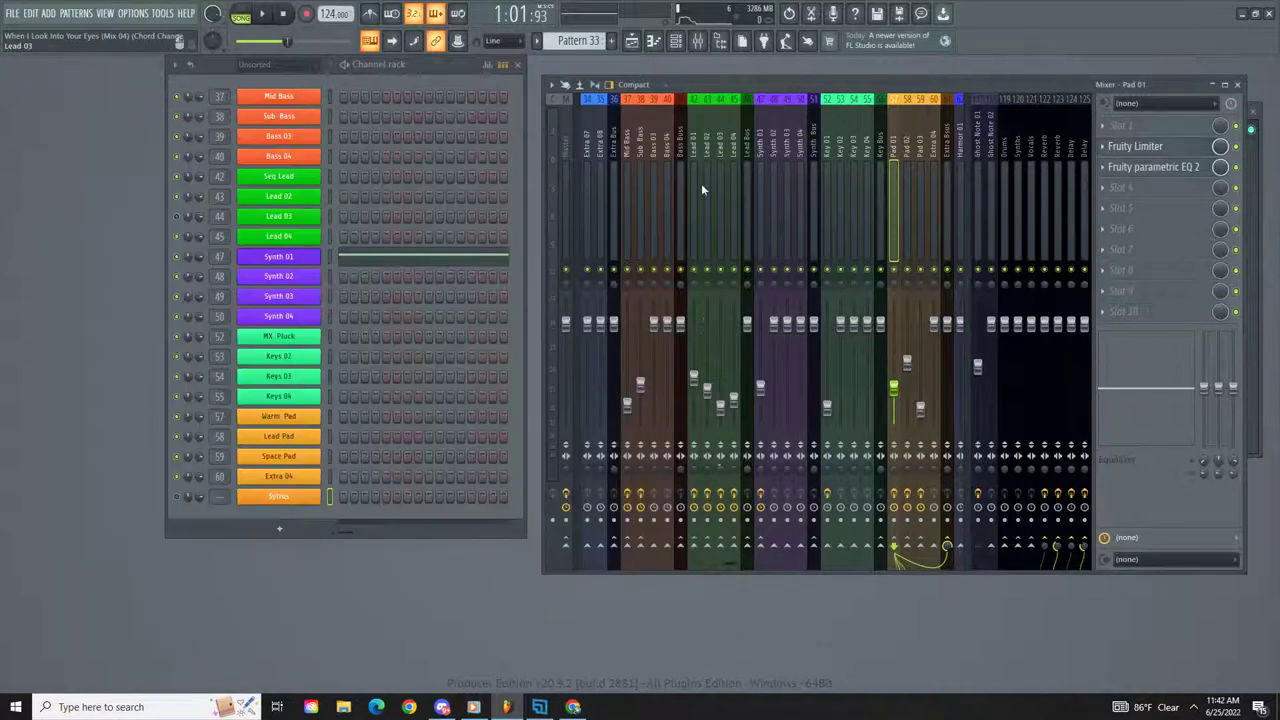
Step: Move Fruity Limiter to slot 2 of the Sub Bass effect chain, and open both the limiter and Fruity Parametric EQ 2
{"action": "left_click", "coordinate": [642, 186]}
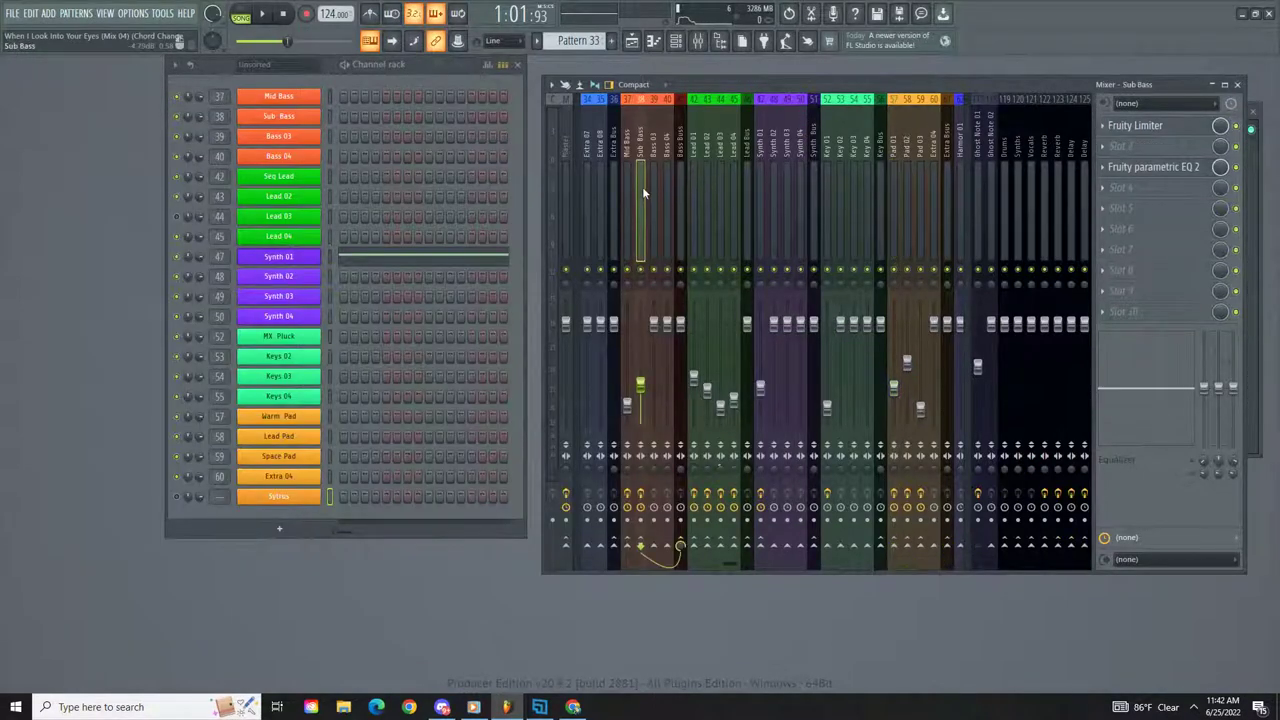
{"action": "left_click_drag", "start_coordinate": [1163, 133], "coordinate": [1170, 148]}
{"action": "left_click", "coordinate": [1170, 148]}
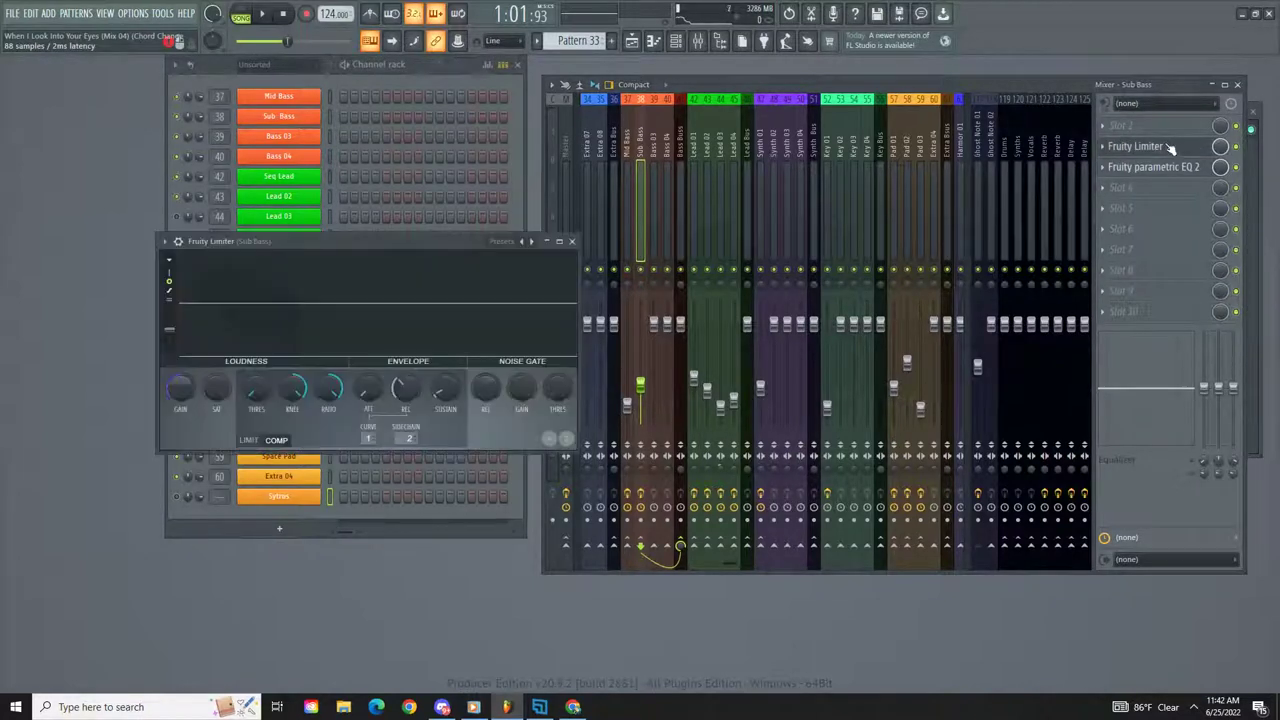
{"action": "left_click", "coordinate": [1165, 168]}
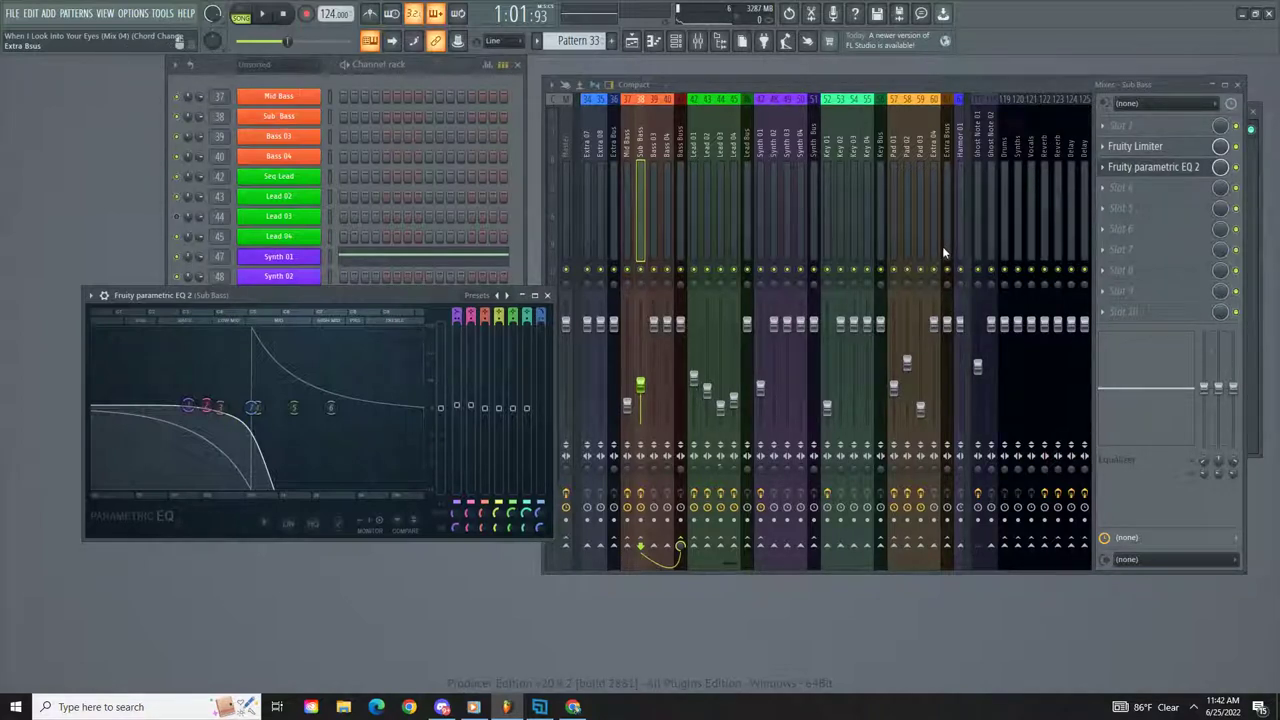
{"action": "left_click", "coordinate": [1146, 146]}
Step: Enlarge the Sub Bass limiter window, and arrange it side by side with the Fruity Parametric EQ 2 window
{"action": "left_click_drag", "start_coordinate": [427, 241], "coordinate": [803, 106]}
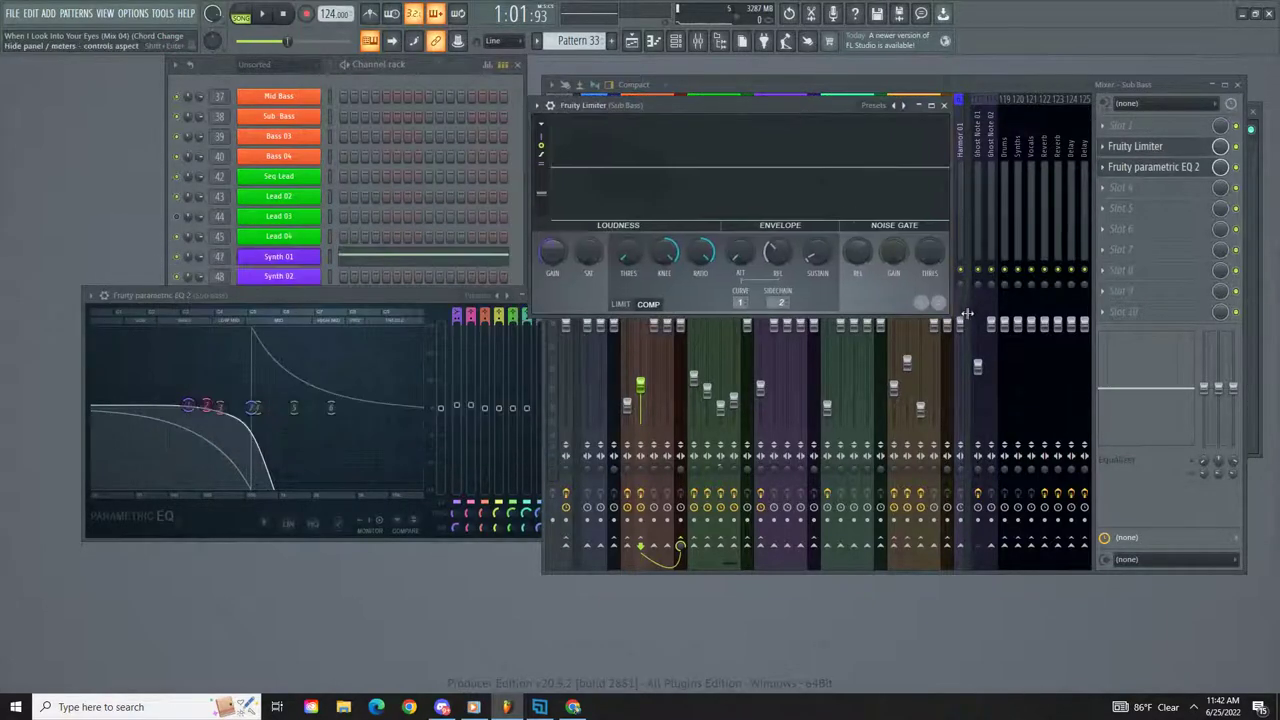
{"action": "left_click_drag", "start_coordinate": [948, 316], "coordinate": [1180, 660]}
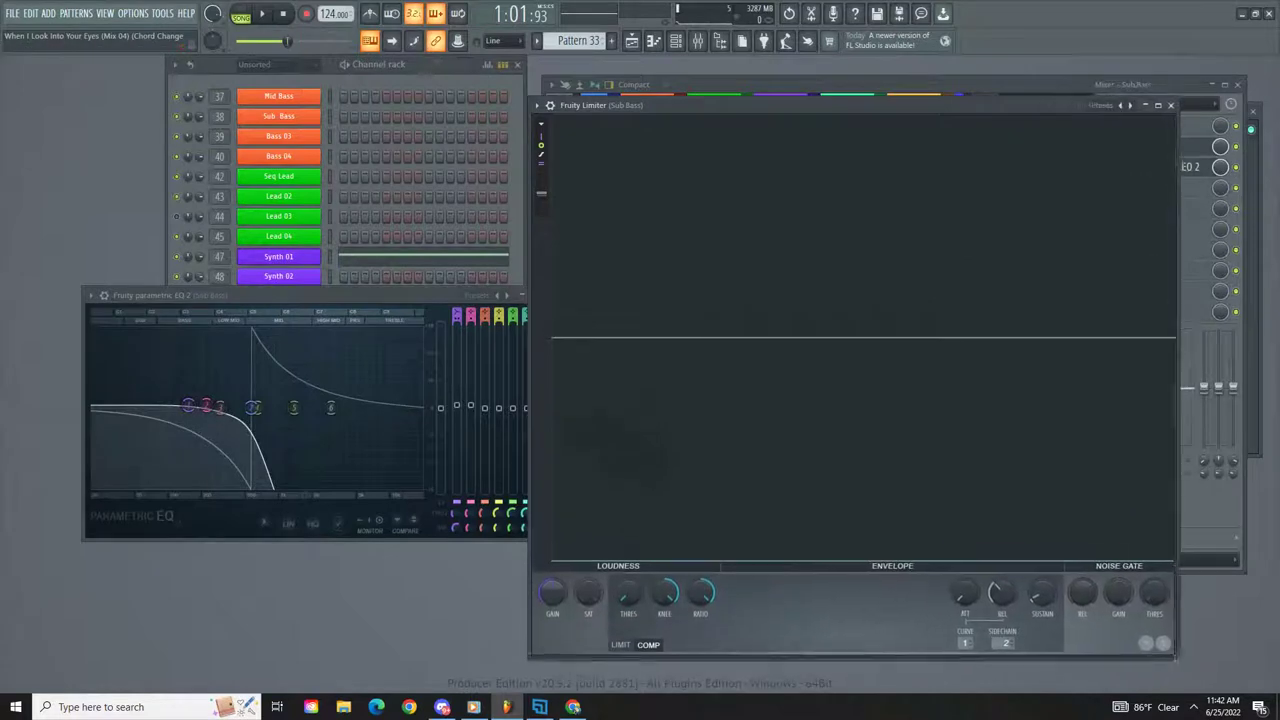
{"action": "left_click_drag", "start_coordinate": [490, 300], "coordinate": [427, 292]}
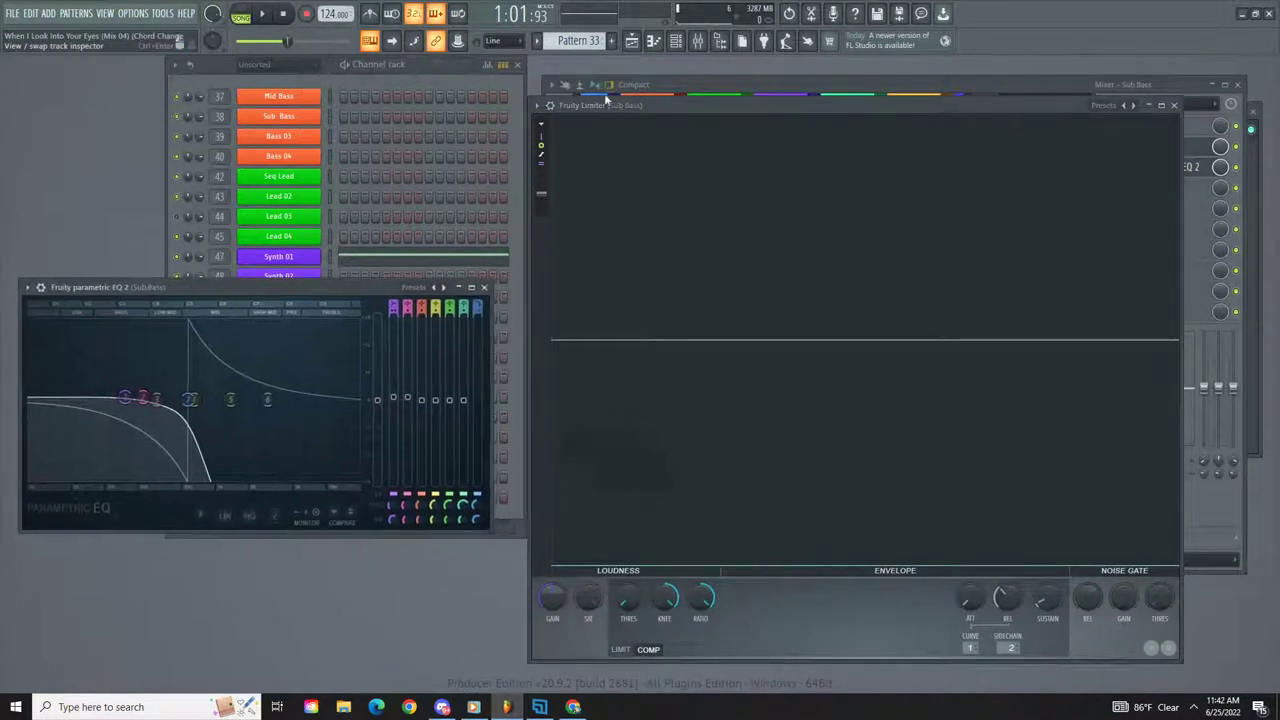
{"action": "left_click_drag", "start_coordinate": [600, 105], "coordinate": [585, 96]}
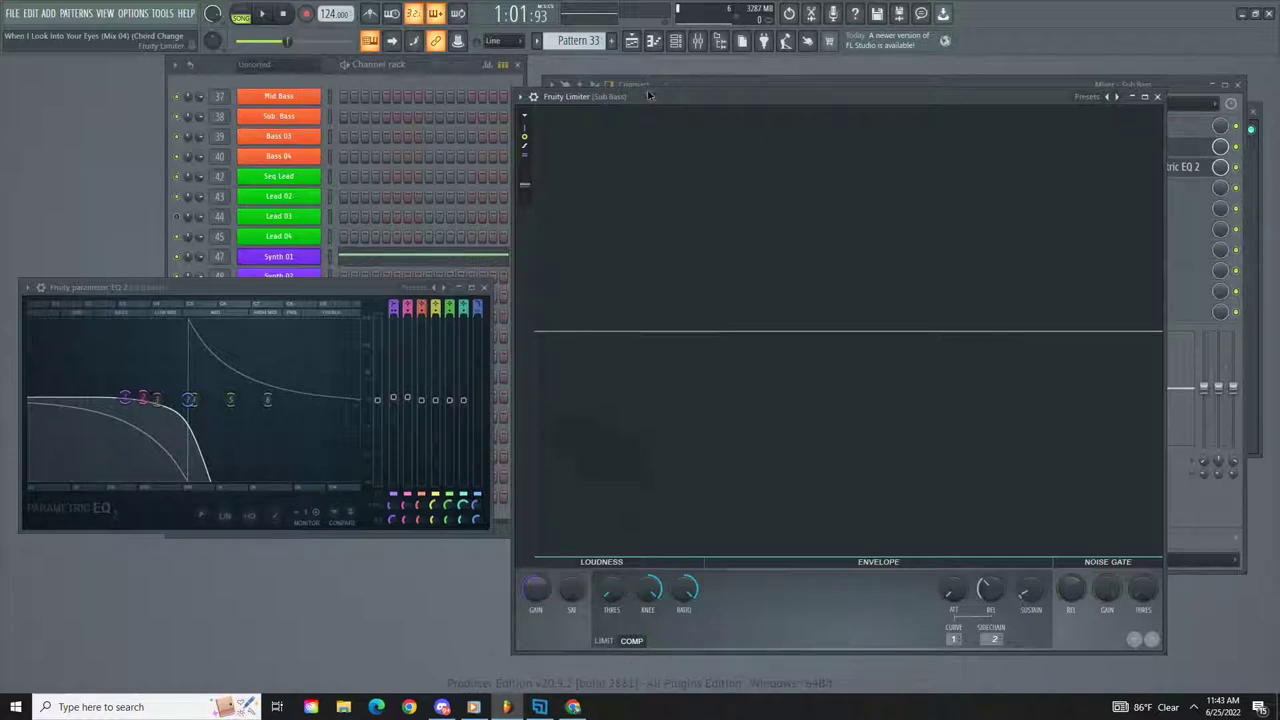
{"action": "left_click_drag", "start_coordinate": [654, 90], "coordinate": [645, 90]}
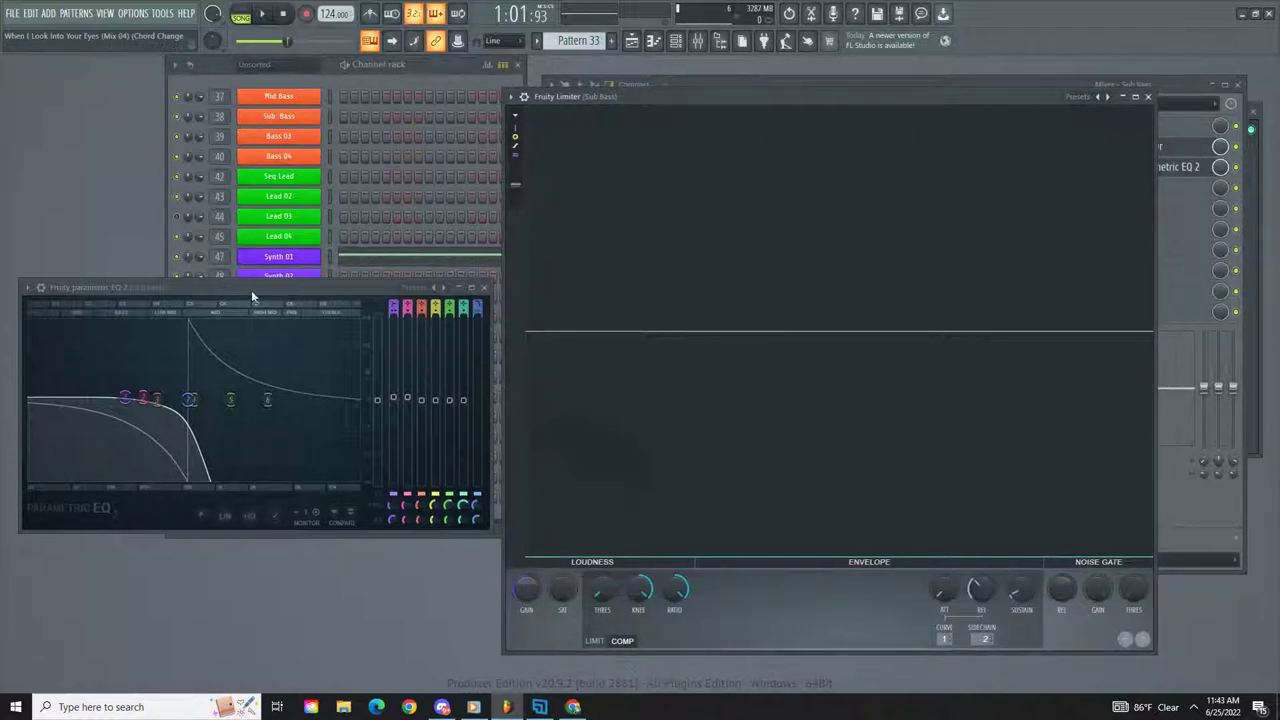
{"action": "left_click_drag", "start_coordinate": [251, 290], "coordinate": [249, 238]}
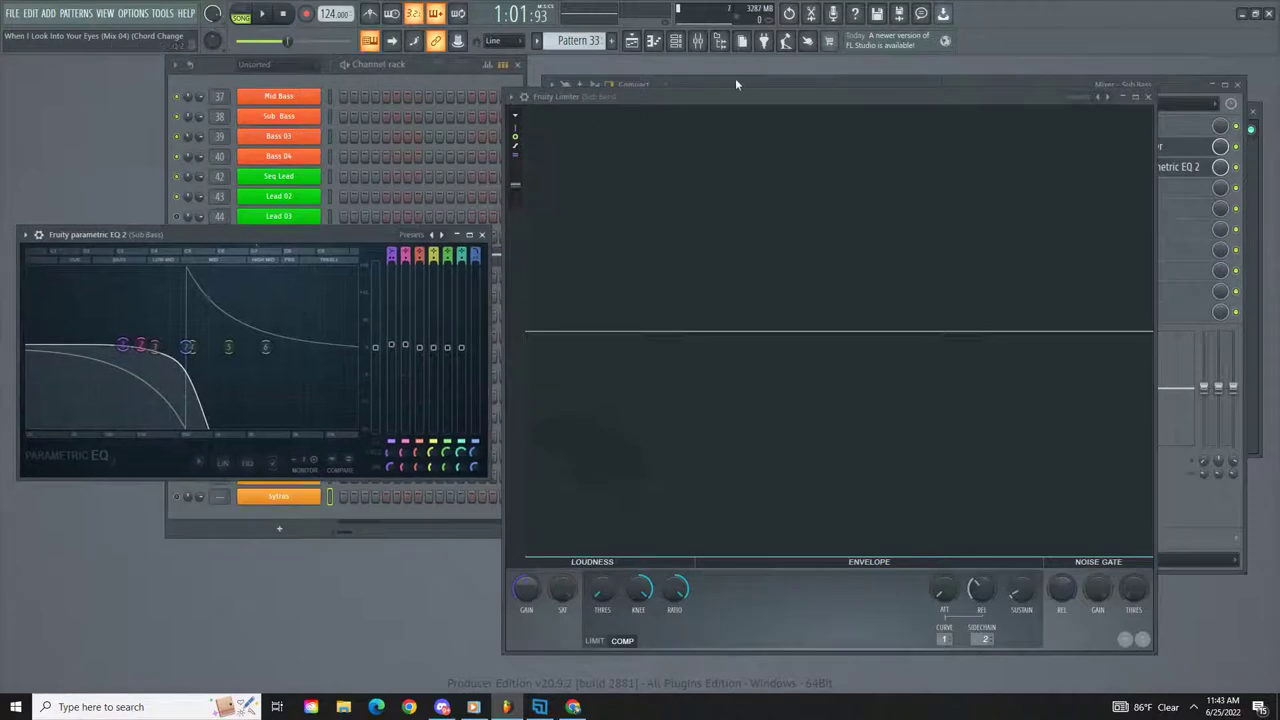
Step: Play the passage with the Sub Bass limiter in front, pausing its display to examine the sidechain ducking
{"action": "left_click", "coordinate": [678, 99]}
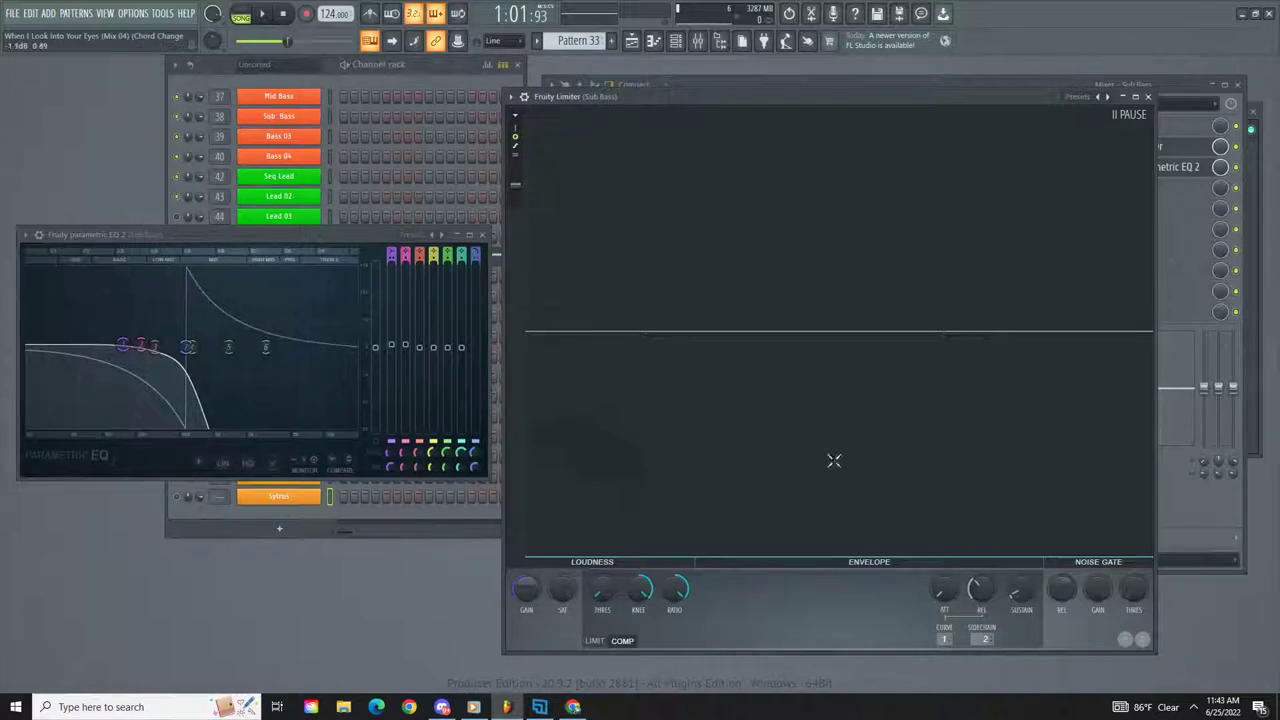
{"action": "key", "text": "space"}
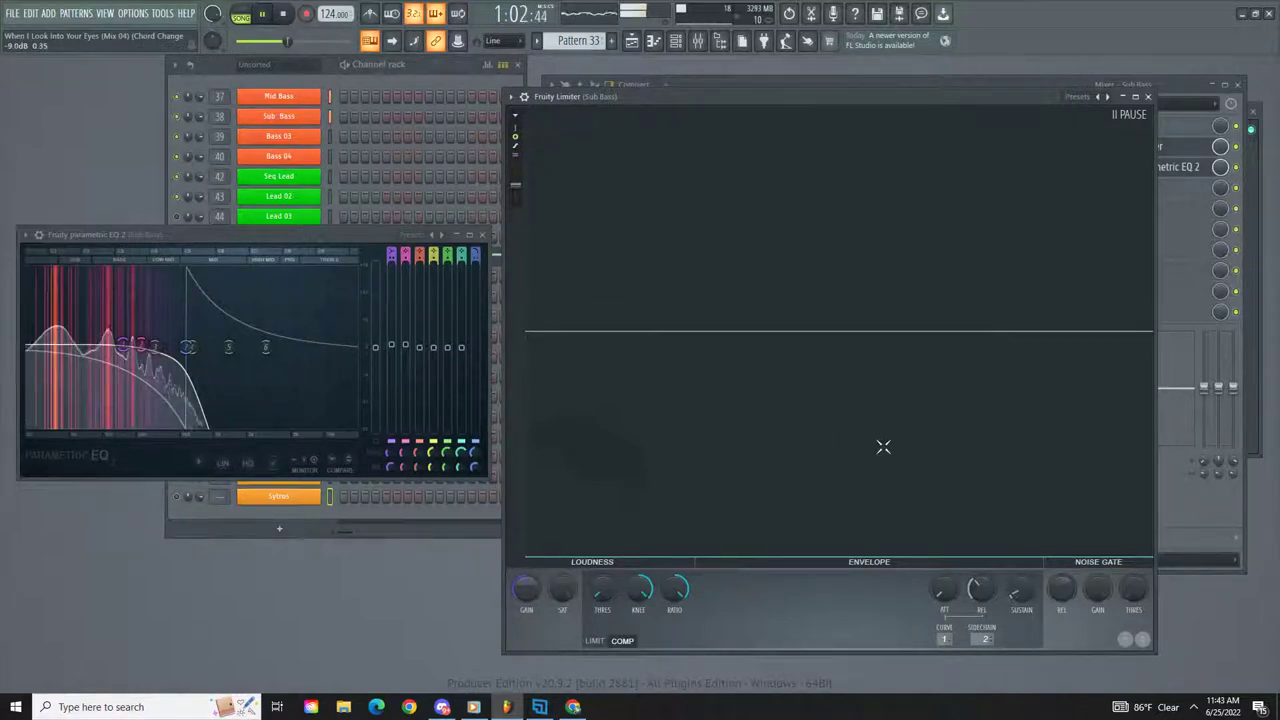
{"action": "left_click", "coordinate": [1126, 115]}
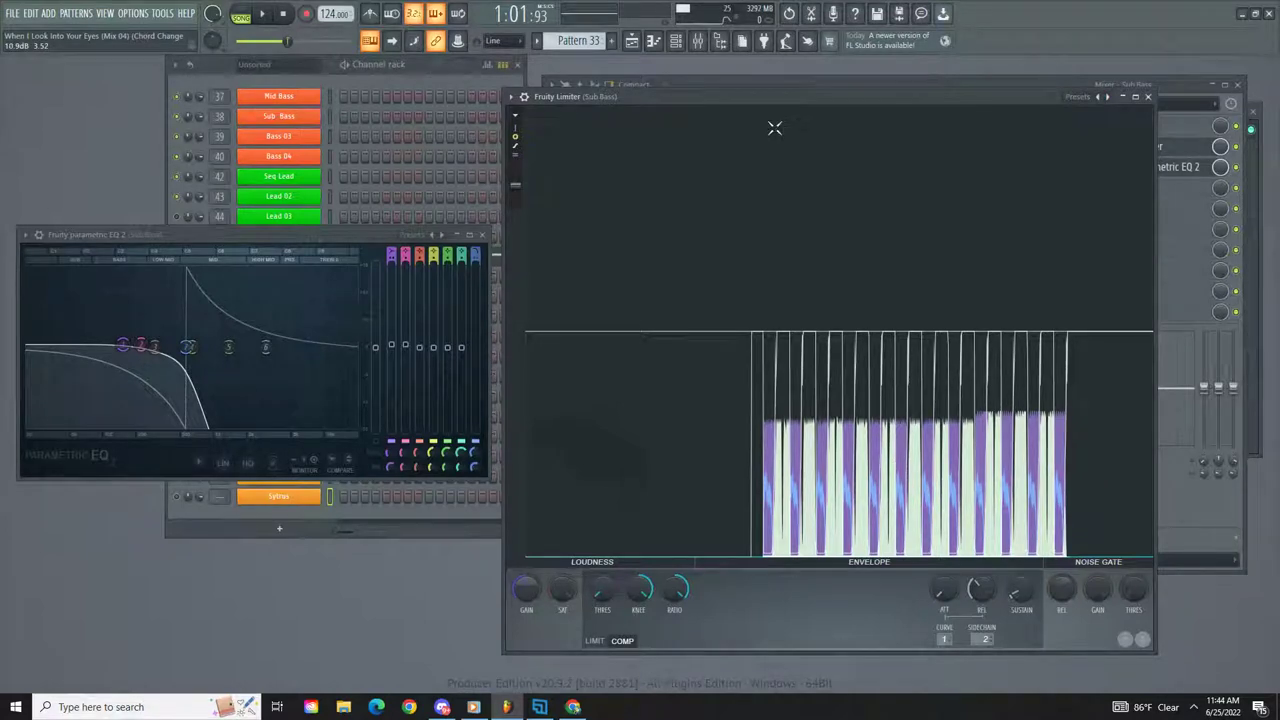
Step: Bypass Fruity Parametric EQ 2 on Sub Bass, replay the passage while viewing the limiter, and re-enable the EQ
{"action": "left_click", "coordinate": [1236, 169]}
{"action": "key", "text": "space"}
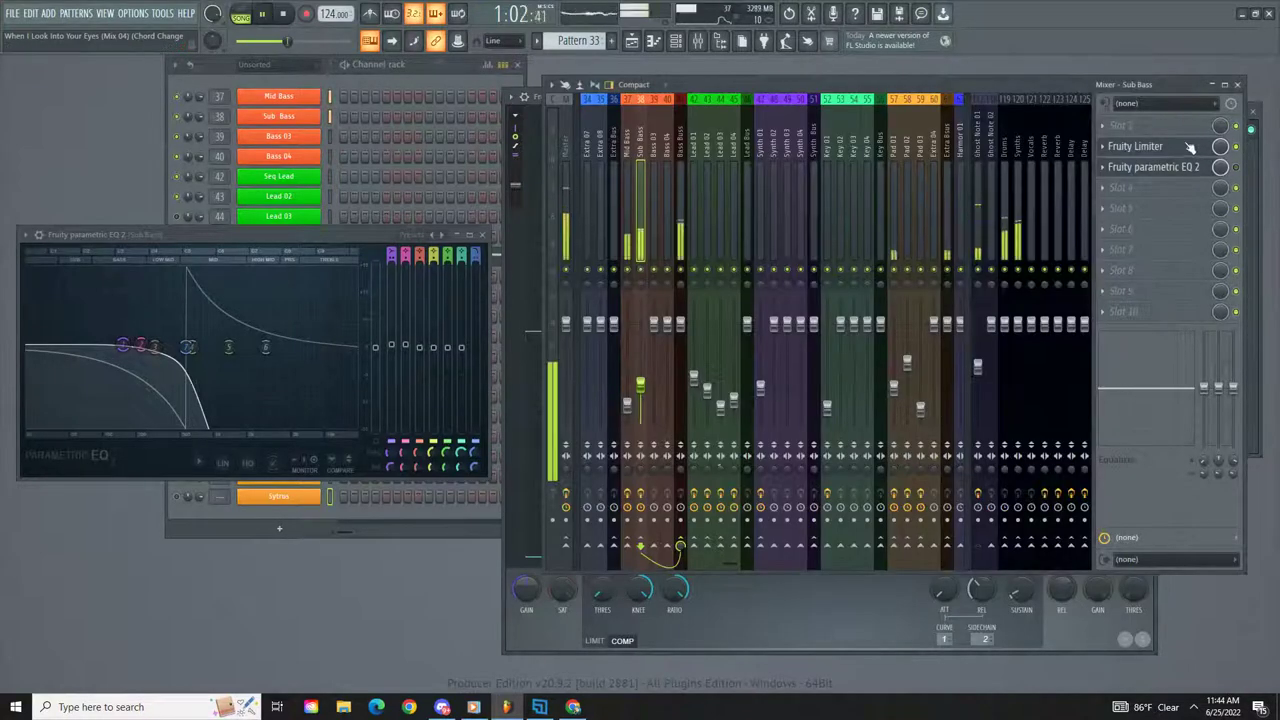
{"action": "left_click", "coordinate": [1176, 150]}
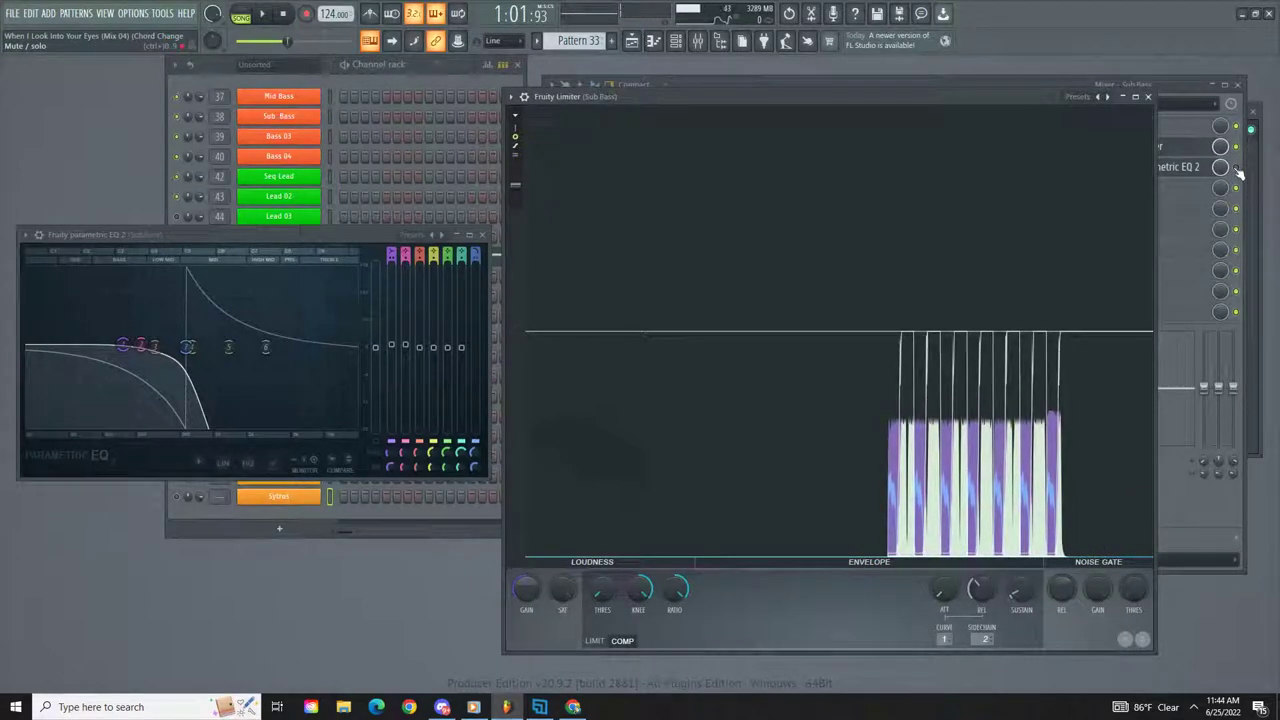
{"action": "left_click", "coordinate": [1200, 168]}
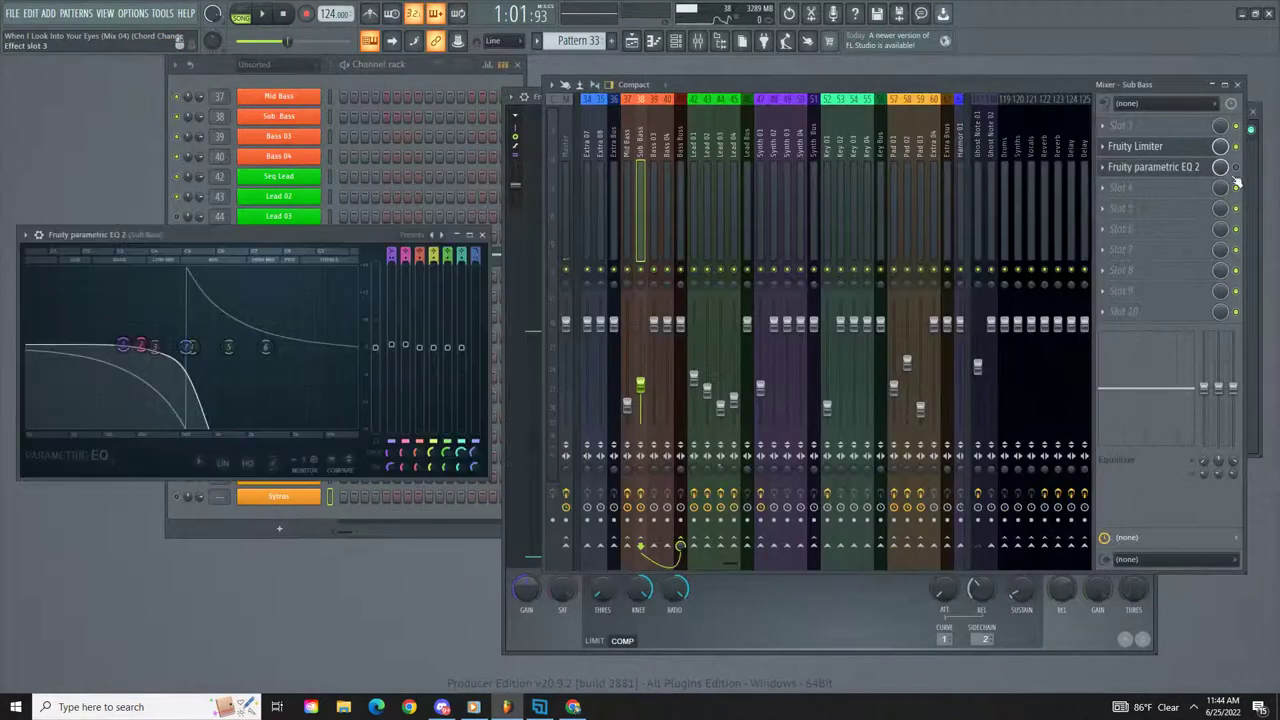
{"action": "left_click", "coordinate": [1180, 168]}
{"action": "left_click", "coordinate": [1152, 167]}
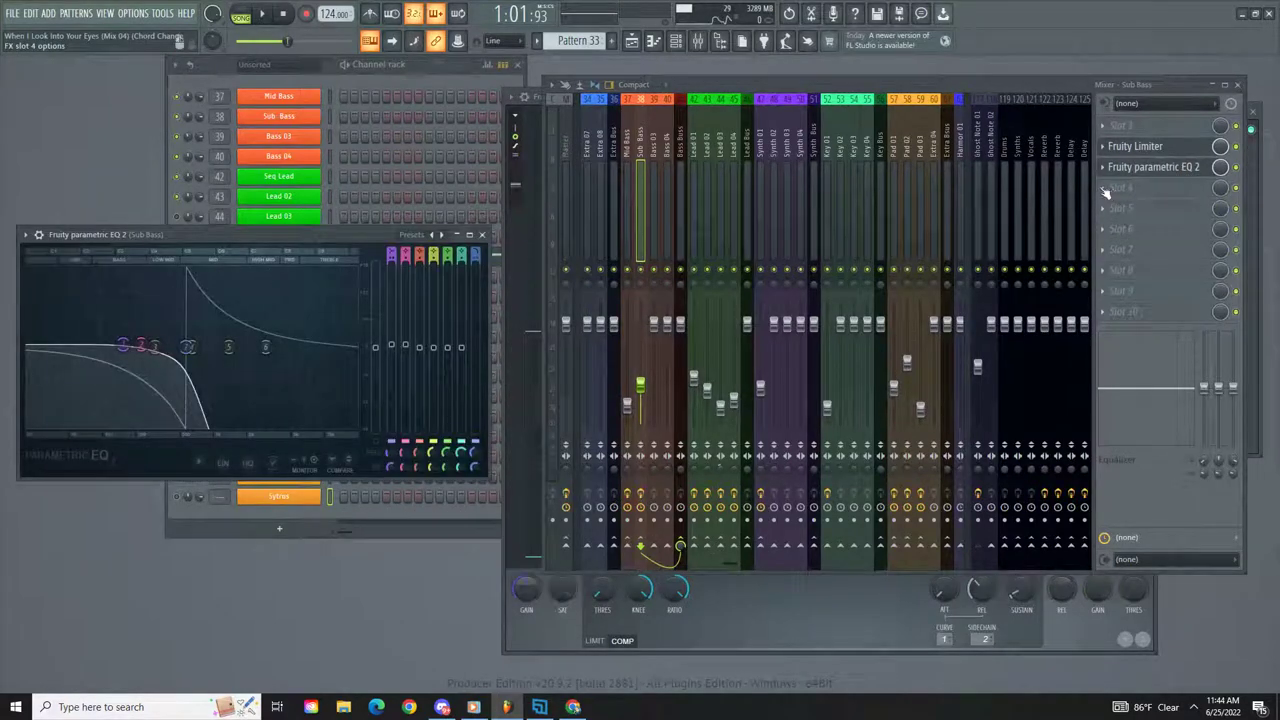
Step: Move the low-pass band of the Sub Bass EQ up to the top of the frequency range, and replay the passage
{"action": "left_click_drag", "start_coordinate": [183, 340], "coordinate": [355, 343]}
{"action": "key", "text": "space"}
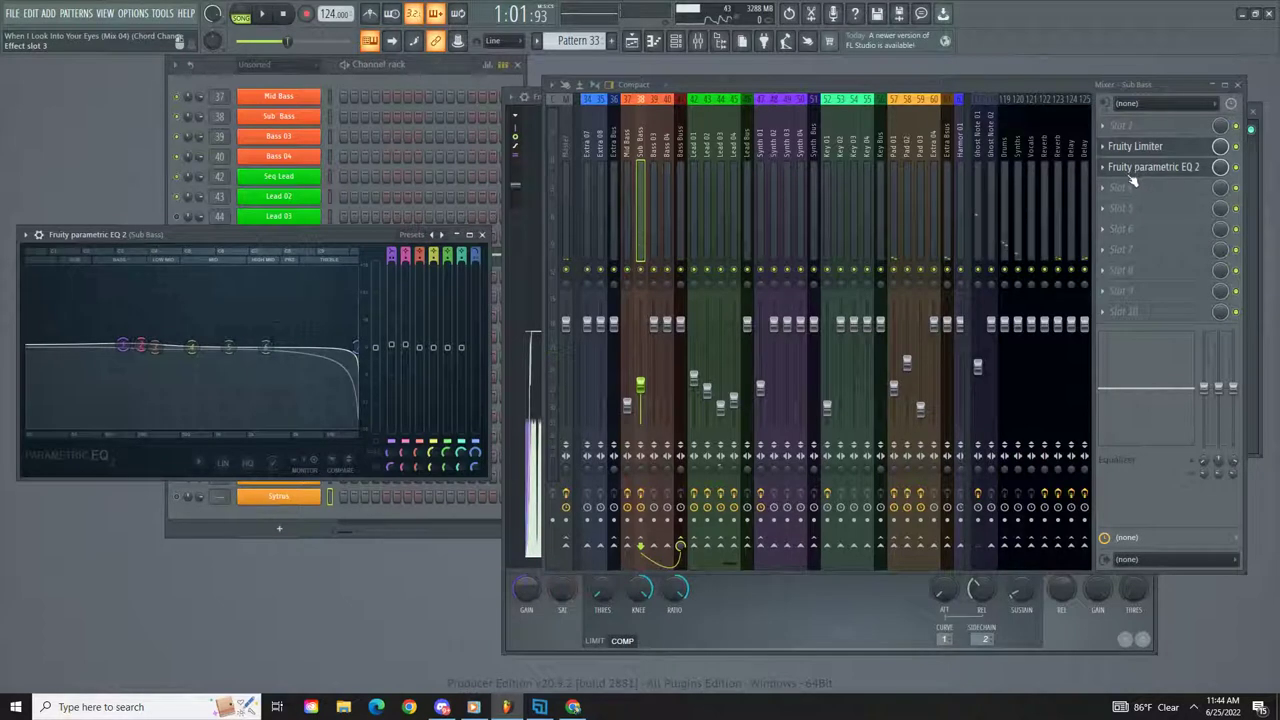
{"action": "key", "text": "space"}
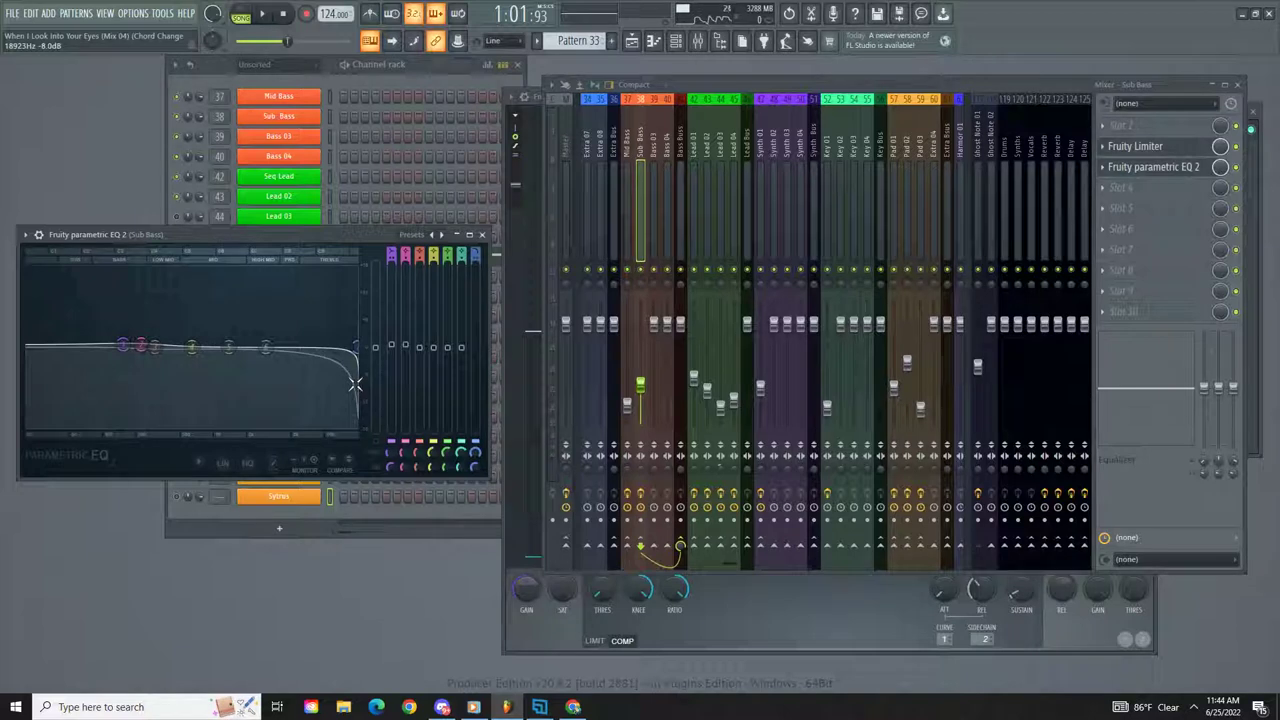
Step: Play the passage with the full mix, and play it again with the Sub Bass track soloed
{"action": "key", "text": "space"}
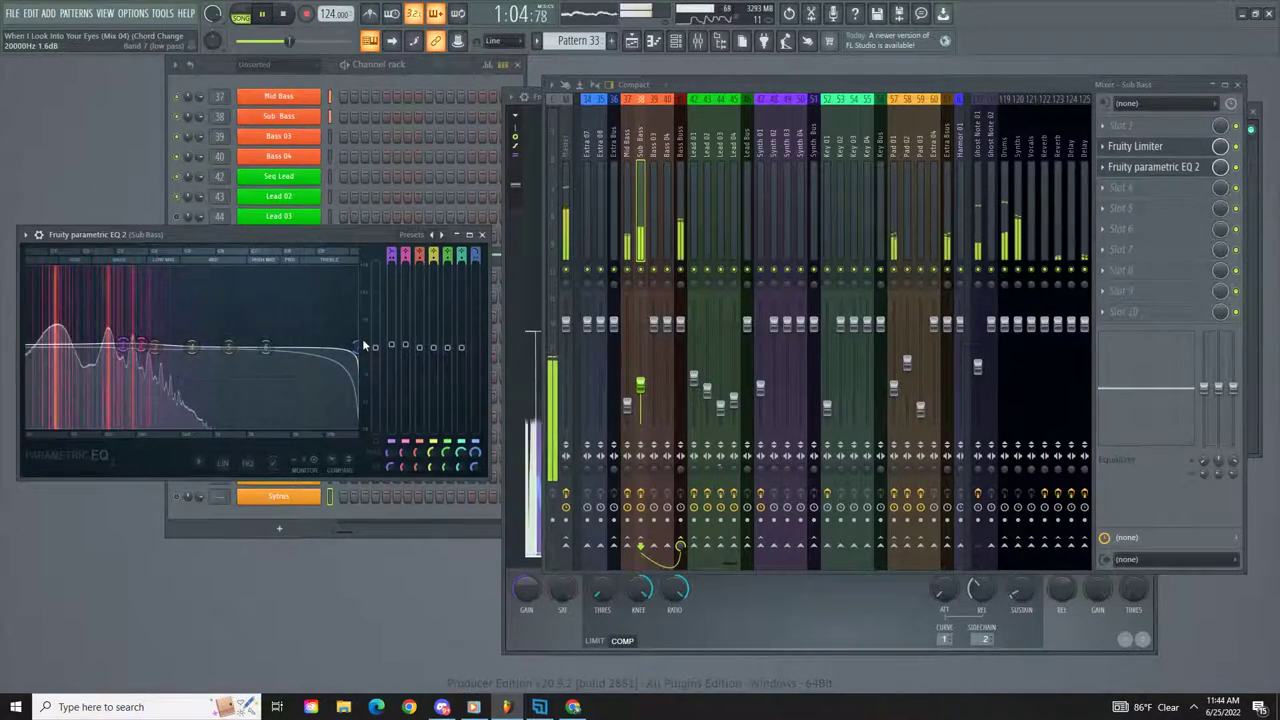
{"action": "key", "text": "space"}
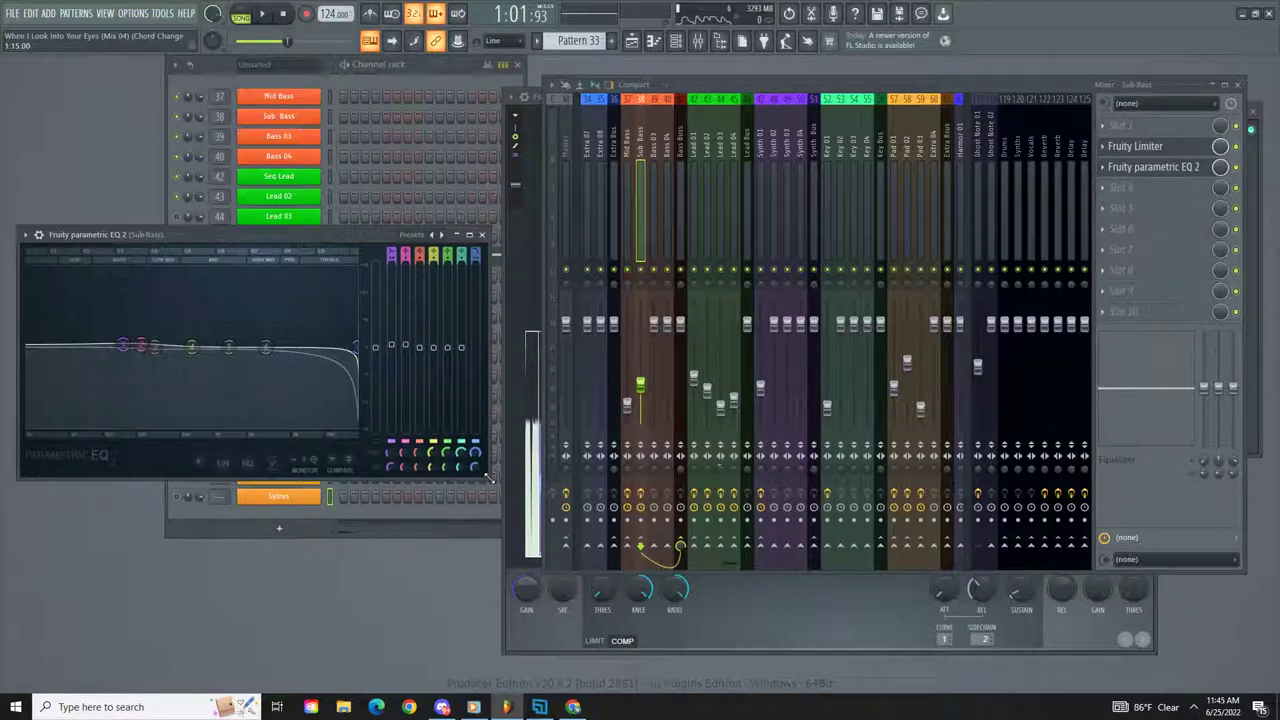
{"action": "right_click", "coordinate": [647, 275]}
{"action": "key", "text": "space"}
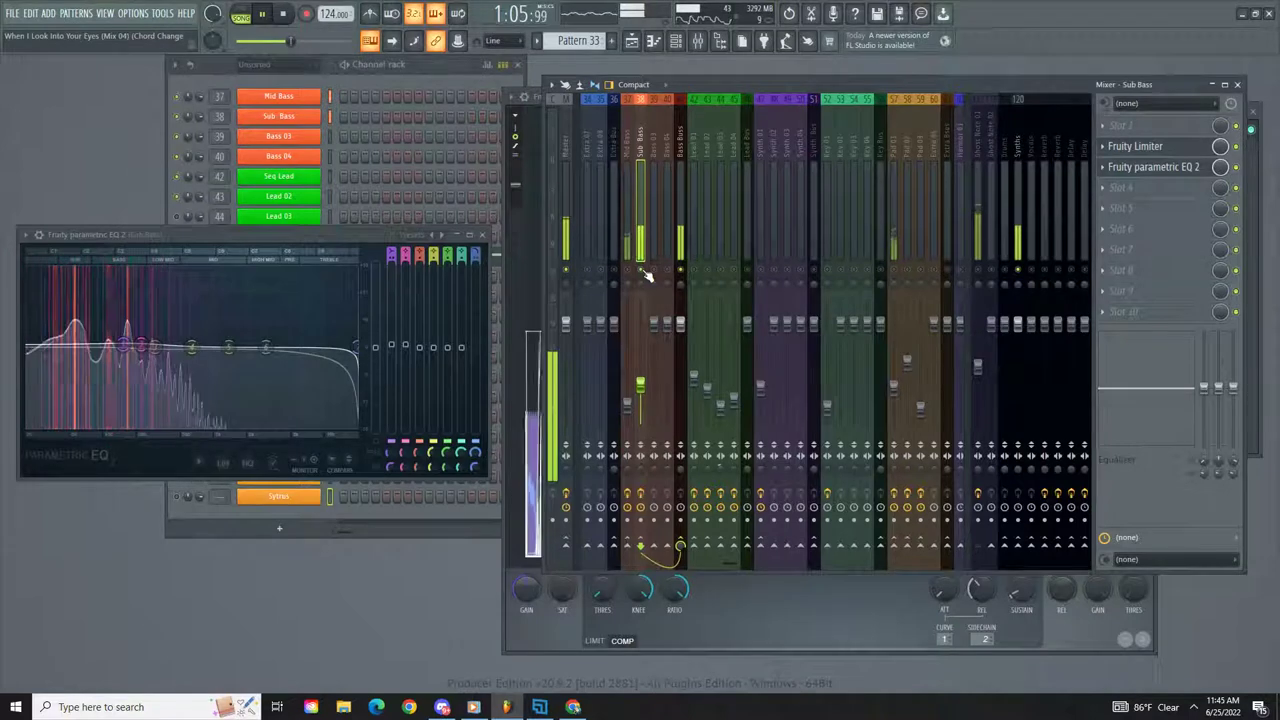
{"action": "key", "text": "space"}
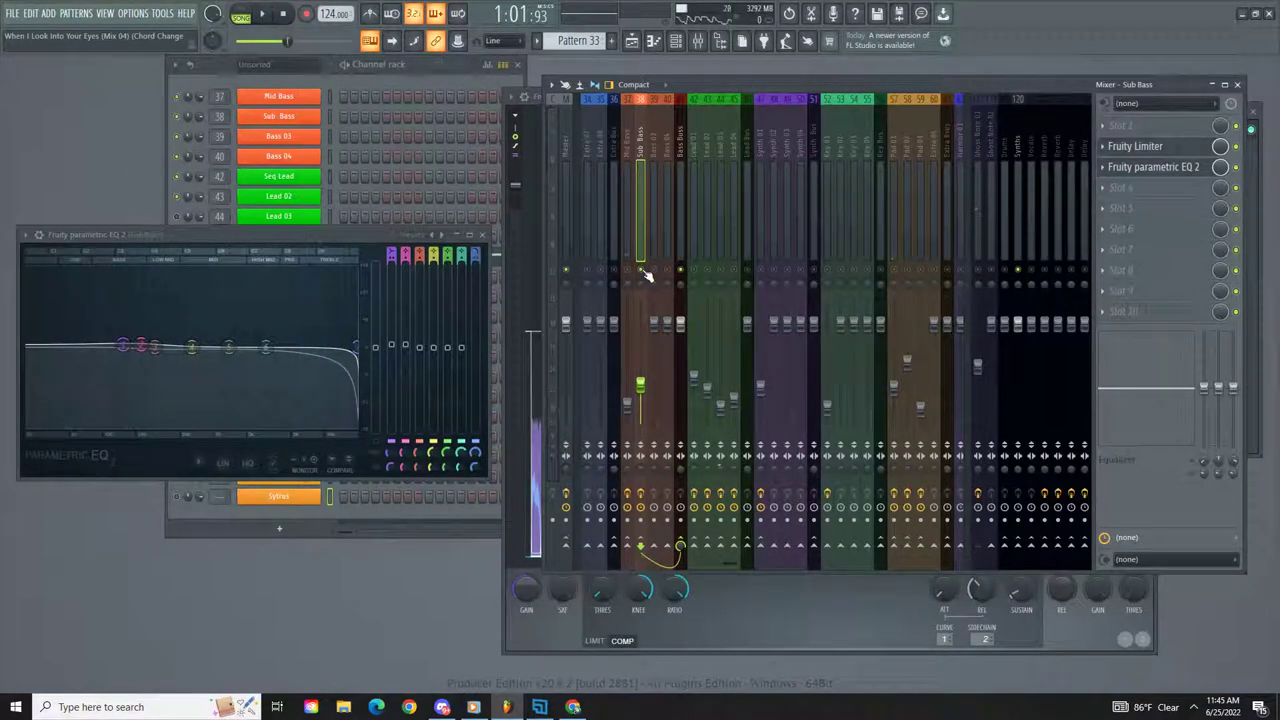
Step: Open the Massive synth inside the Sub Bass Patcher to examine its oscillator settings, and close both windows
{"action": "left_click", "coordinate": [295, 119]}
{"action": "double_click", "coordinate": [736, 205]}
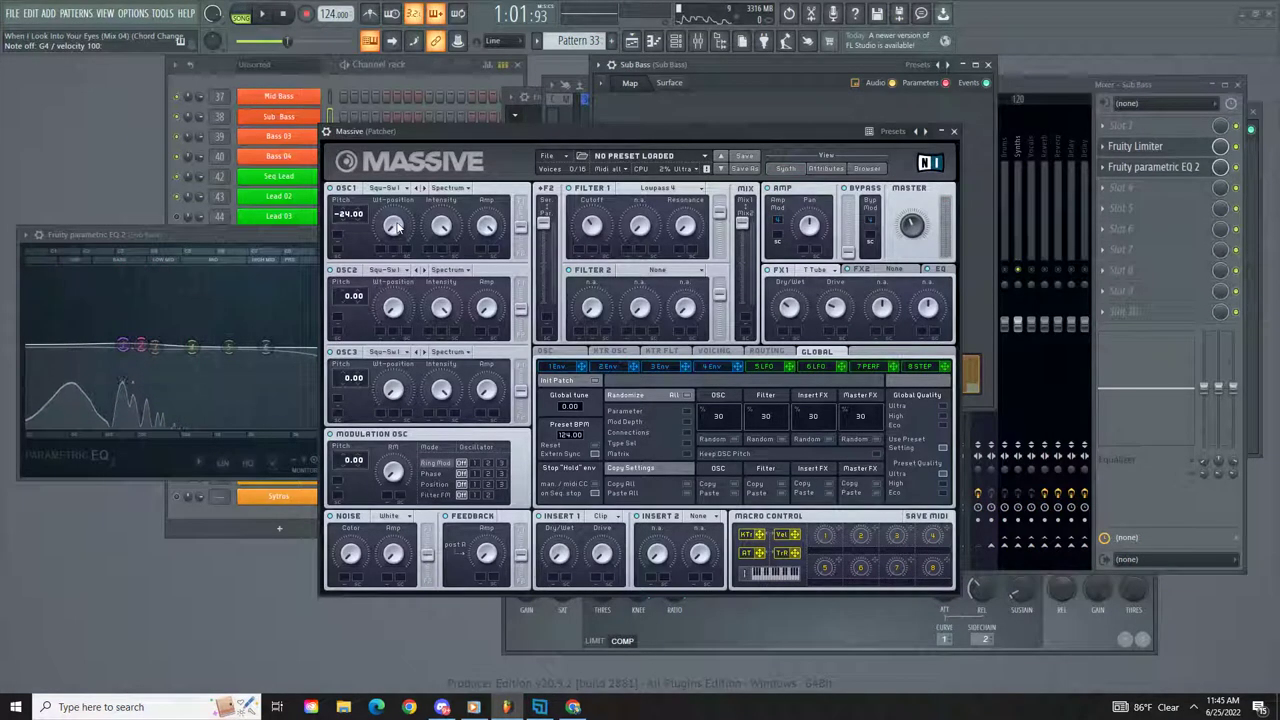
{"action": "left_click", "coordinate": [955, 132]}
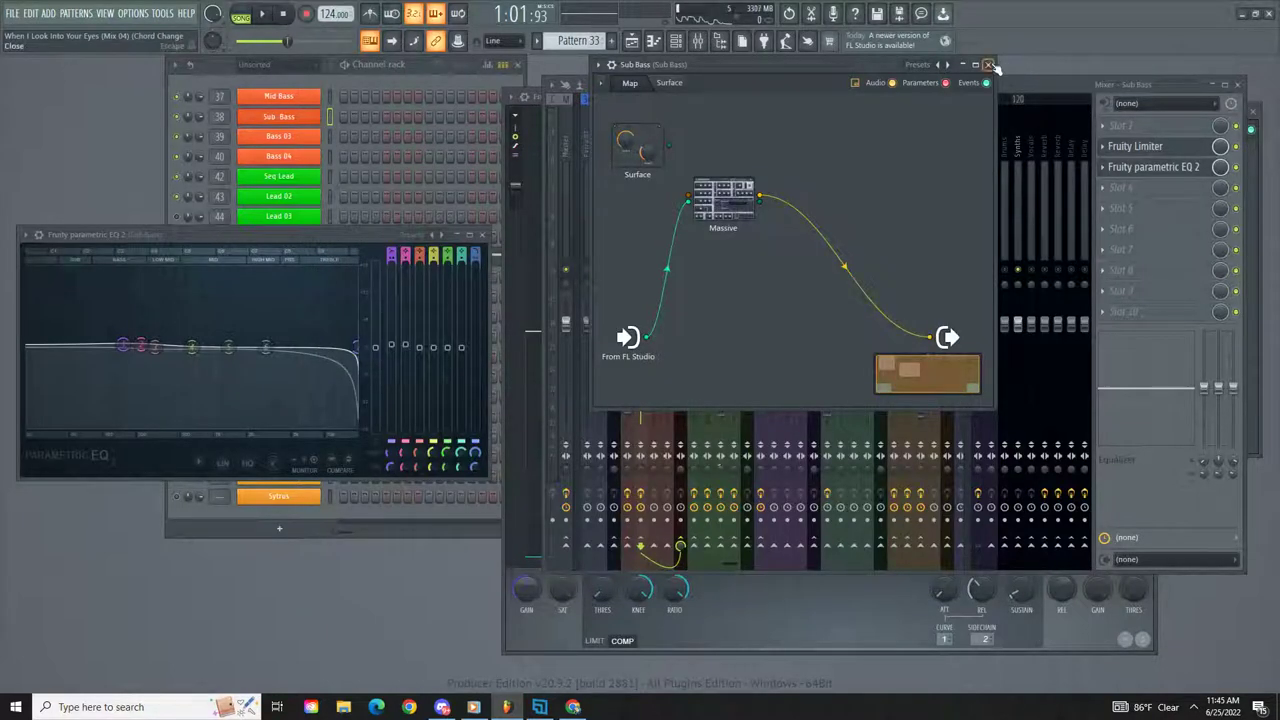
{"action": "left_click", "coordinate": [988, 64]}
Step: Open the Sub Bass Fruity Limiter and play the soloed track to examine its level display without the kick
{"action": "left_click", "coordinate": [1150, 150]}
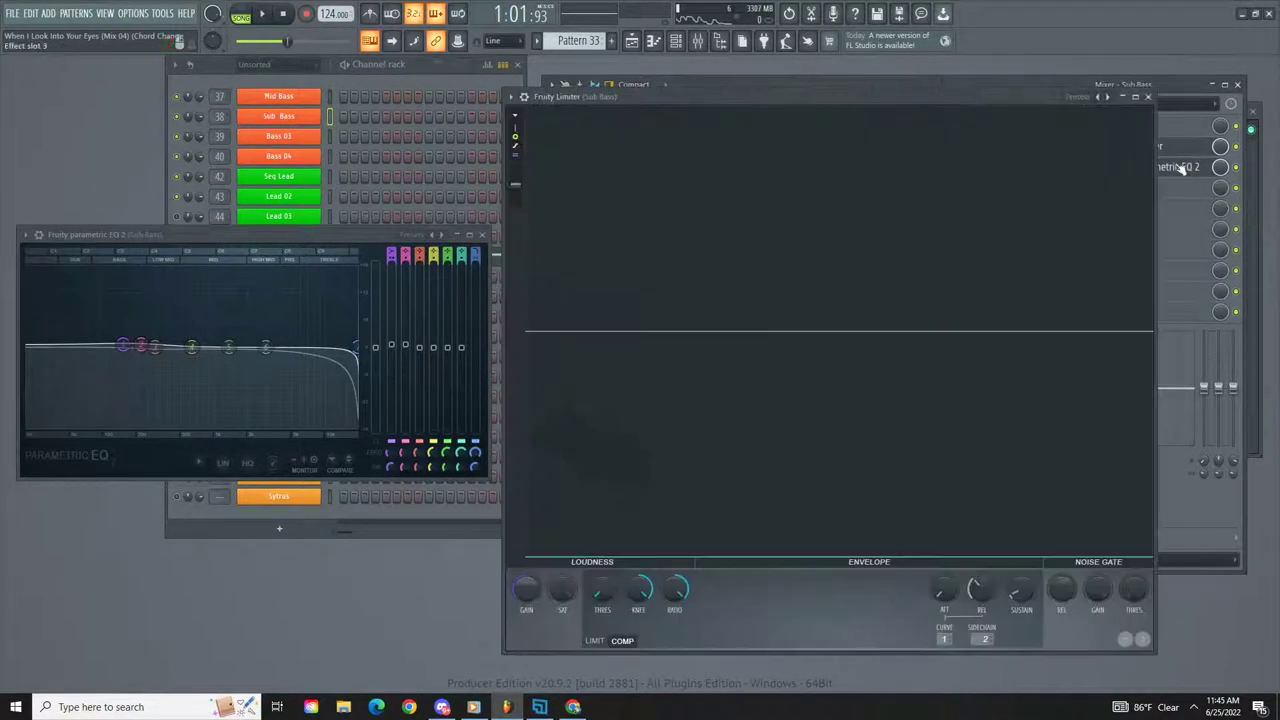
{"action": "left_click", "coordinate": [1185, 168]}
{"action": "left_click", "coordinate": [1185, 168]}
{"action": "left_click", "coordinate": [1150, 148]}
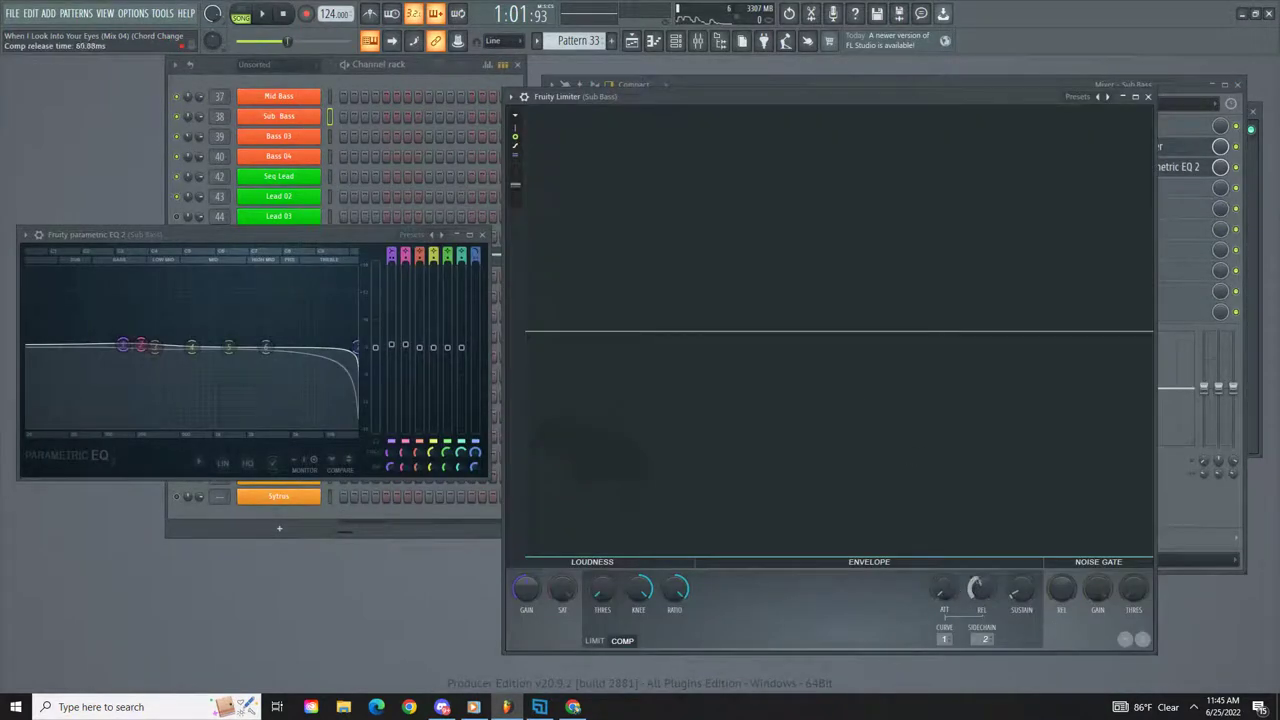
{"action": "key", "text": "space"}
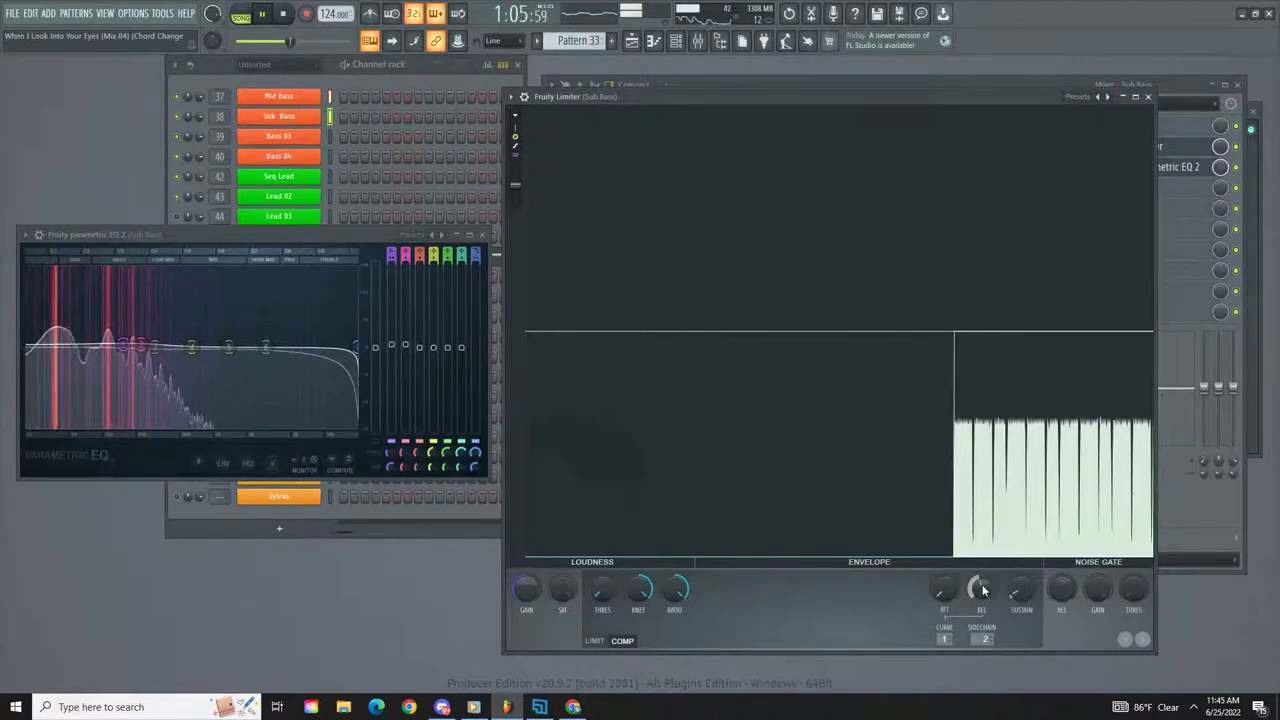
{"action": "key", "text": "space"}
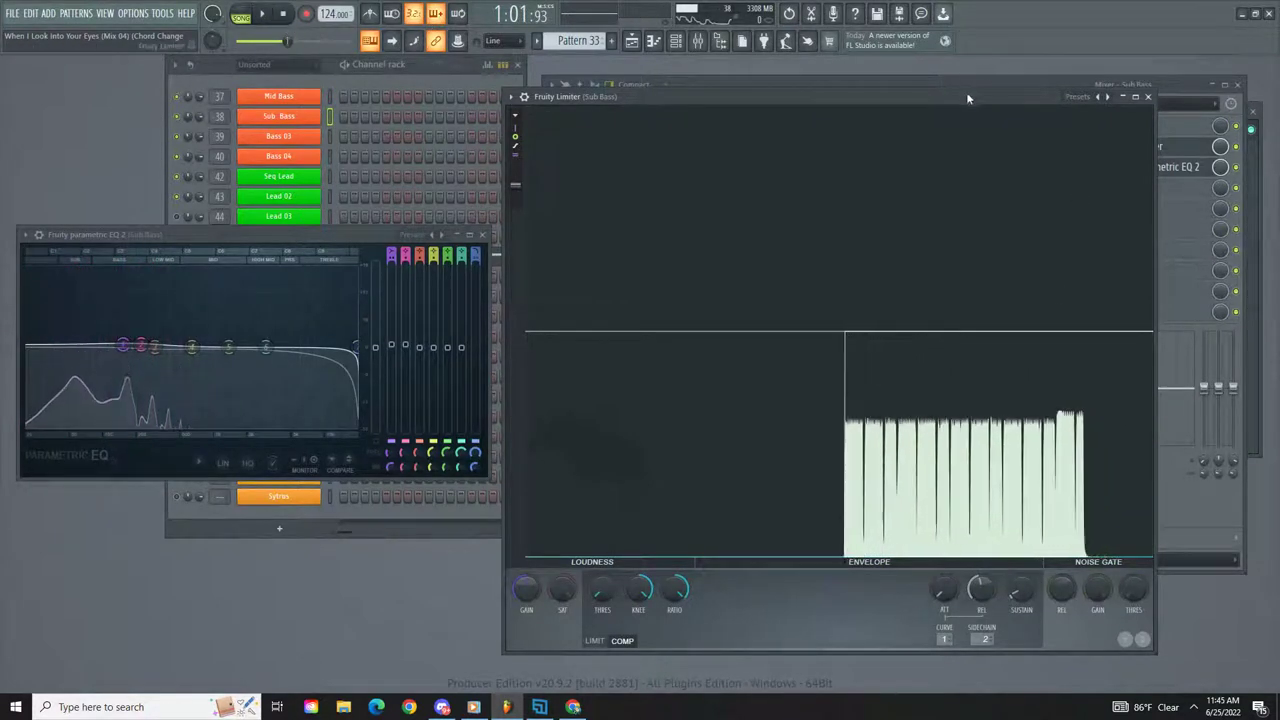
Step: Unsolo the Sub Bass track and replay the passage with its limiter in front to examine the sidechain ducking
{"action": "left_click", "coordinate": [966, 88]}
{"action": "right_click", "coordinate": [643, 269]}
{"action": "right_click", "coordinate": [643, 269]}
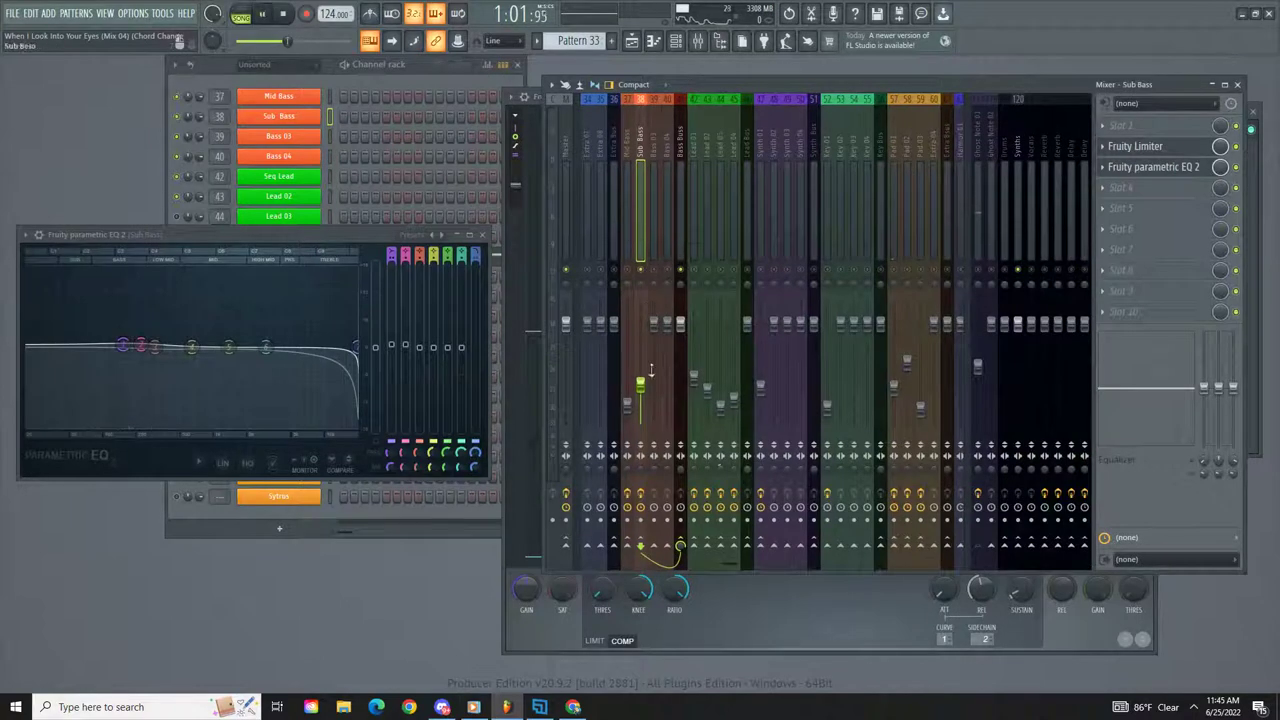
{"action": "key", "text": "space"}
{"action": "key", "text": "space"}
{"action": "right_click", "coordinate": [653, 270]}
{"action": "key", "text": "space"}
{"action": "left_click", "coordinate": [759, 604]}
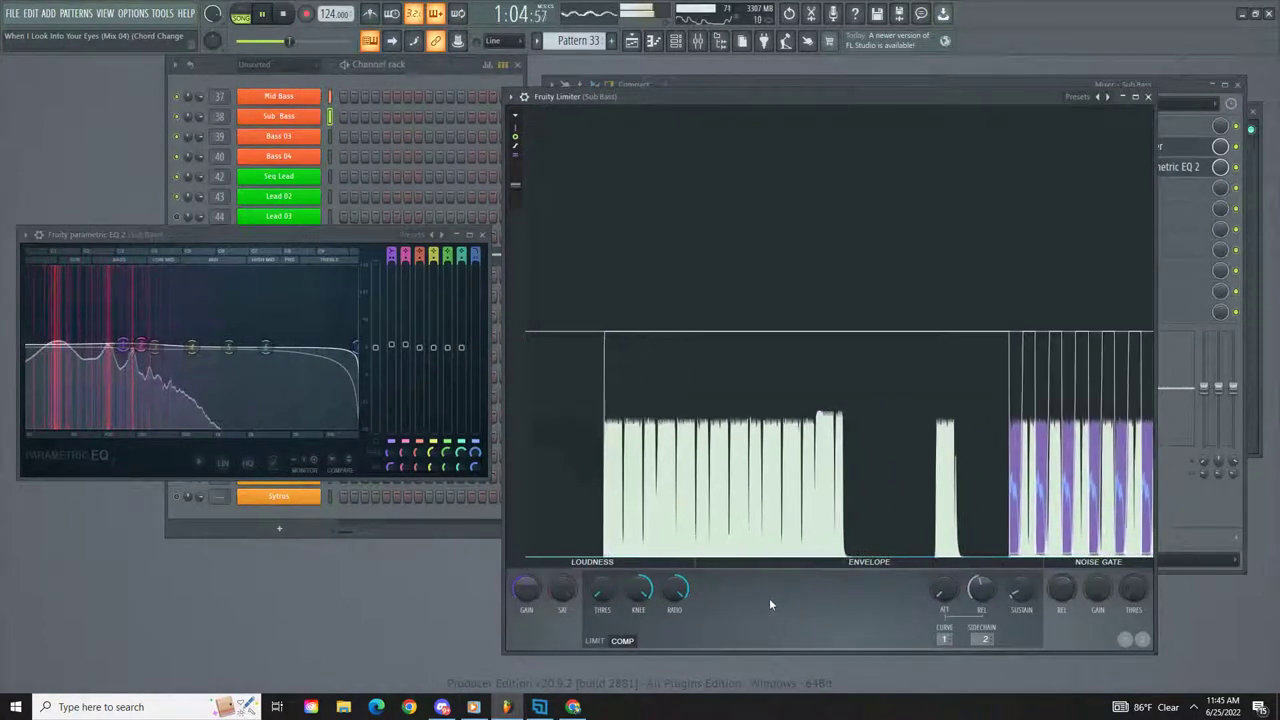
{"action": "key", "text": "space"}
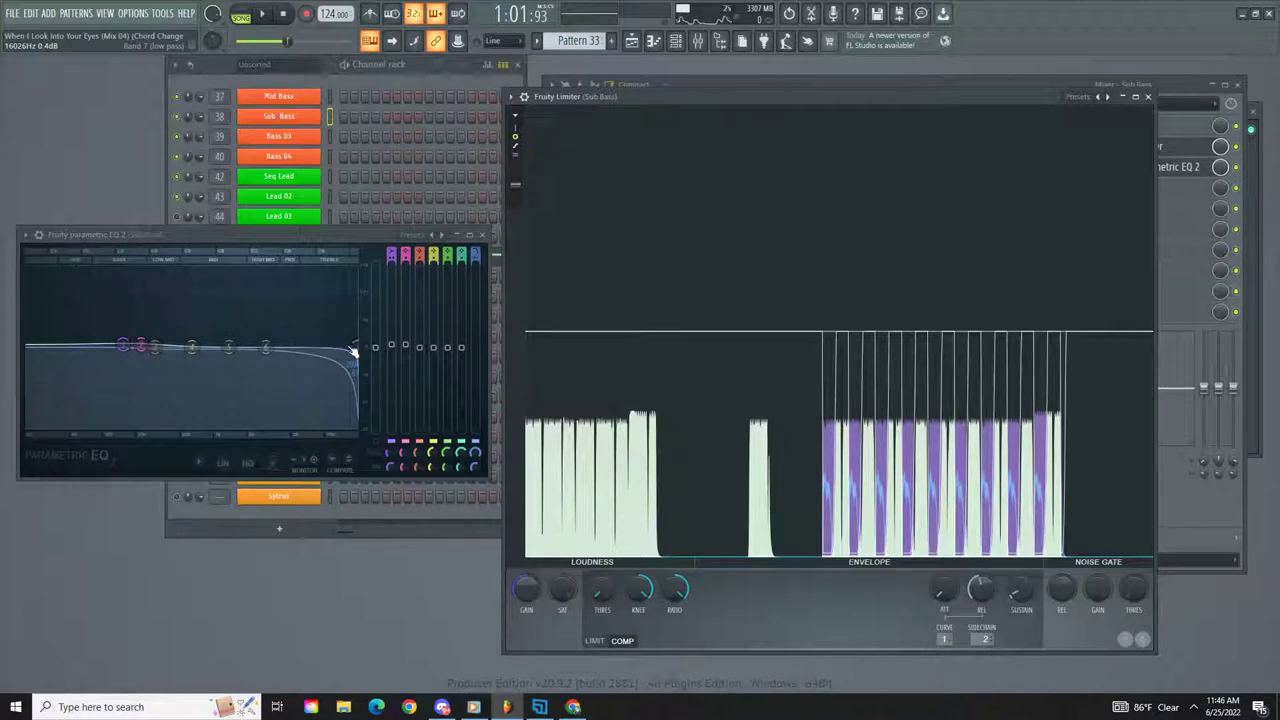
Step: Compare the sample settings of Kick Dego 1 and its ghost copy Kick Dego 1 #2, and briefly view the playlist
{"action": "left_click", "coordinate": [936, 82]}
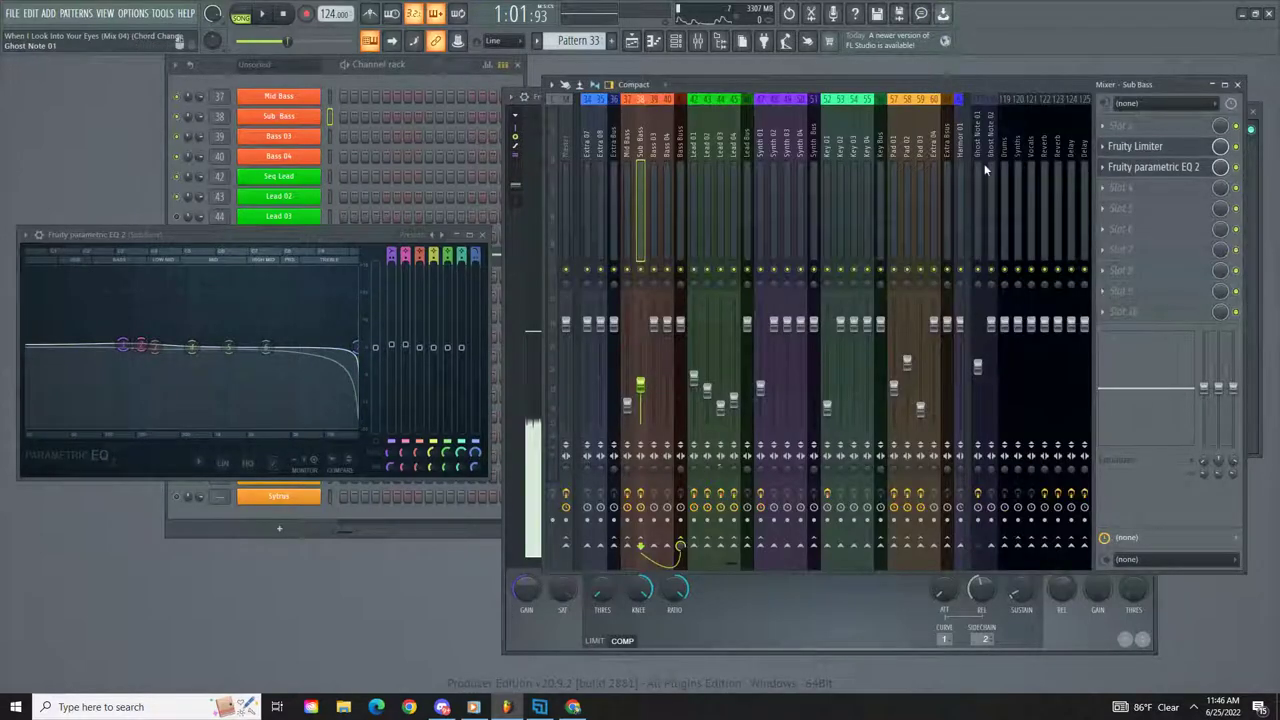
{"action": "left_click", "coordinate": [315, 66]}
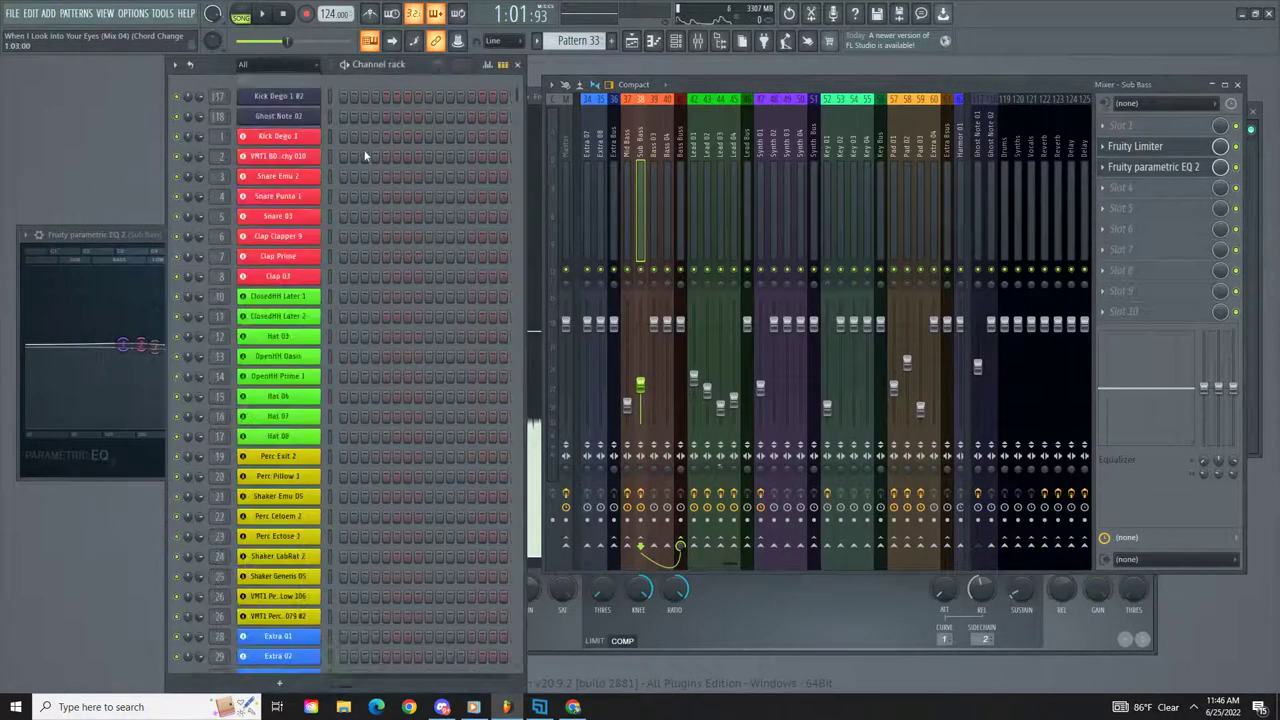
{"action": "left_click", "coordinate": [302, 136]}
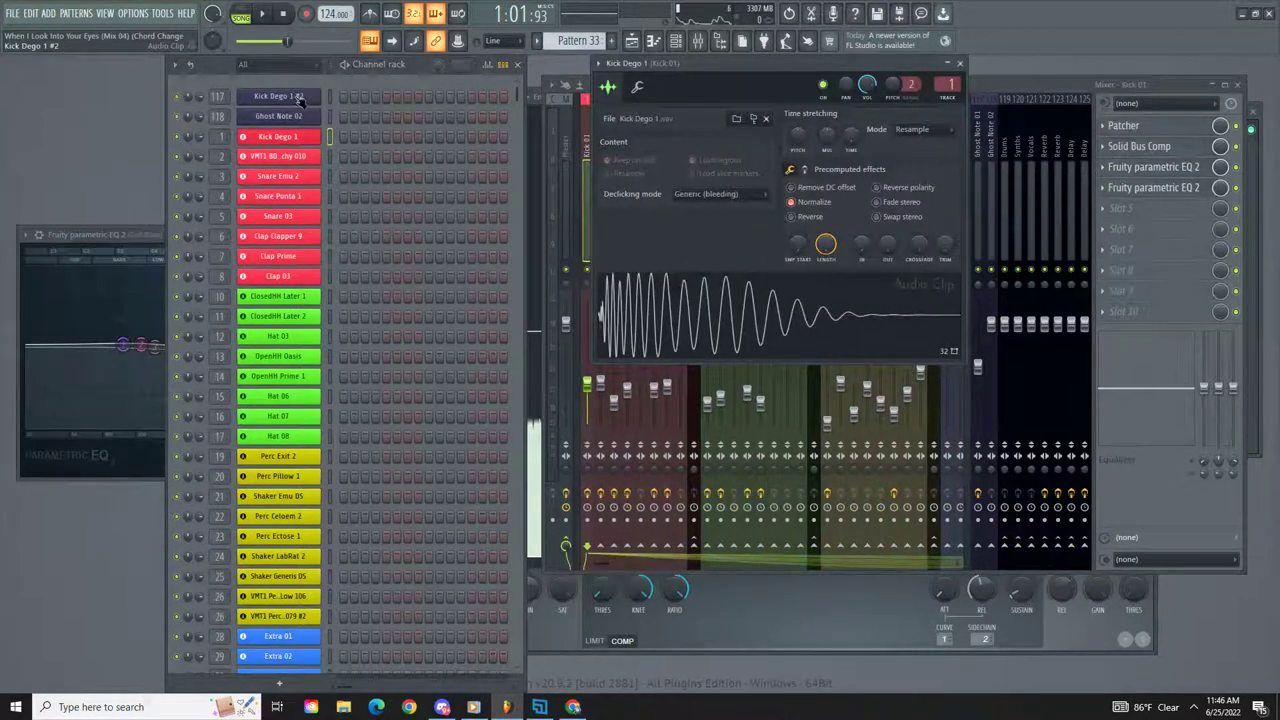
{"action": "left_click", "coordinate": [299, 99]}
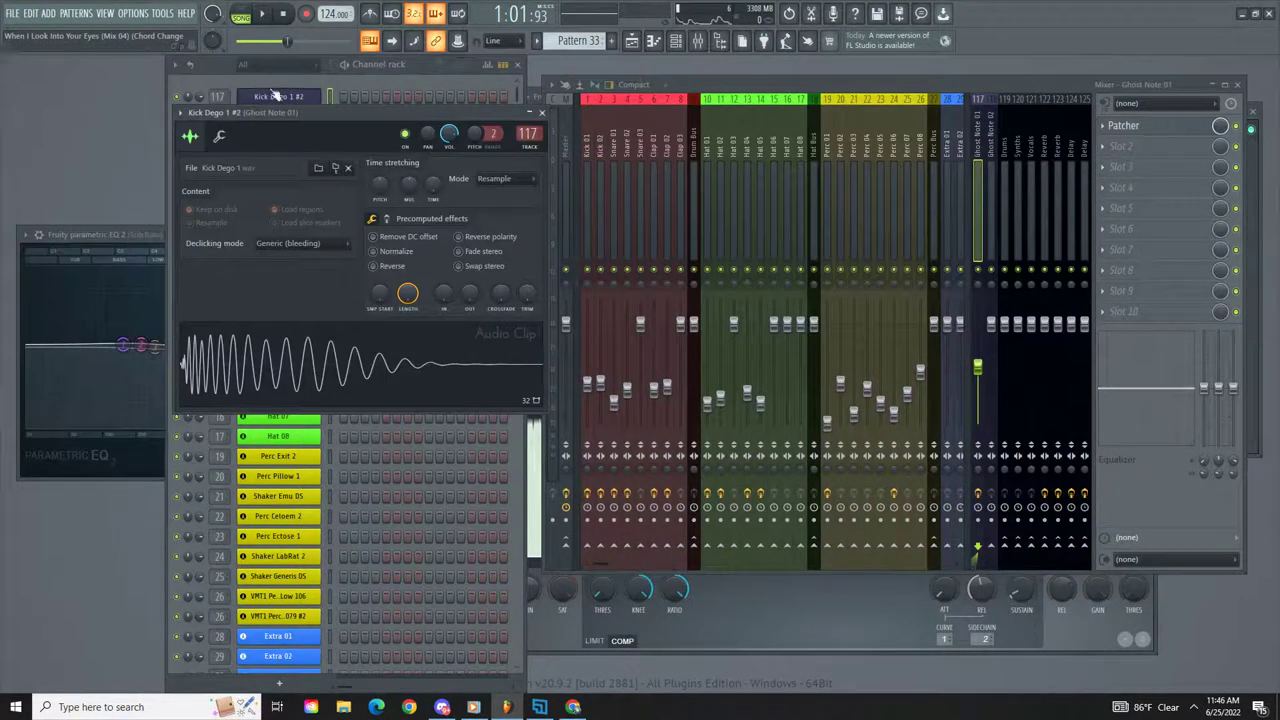
{"action": "left_click", "coordinate": [410, 68]}
{"action": "left_click", "coordinate": [301, 137]}
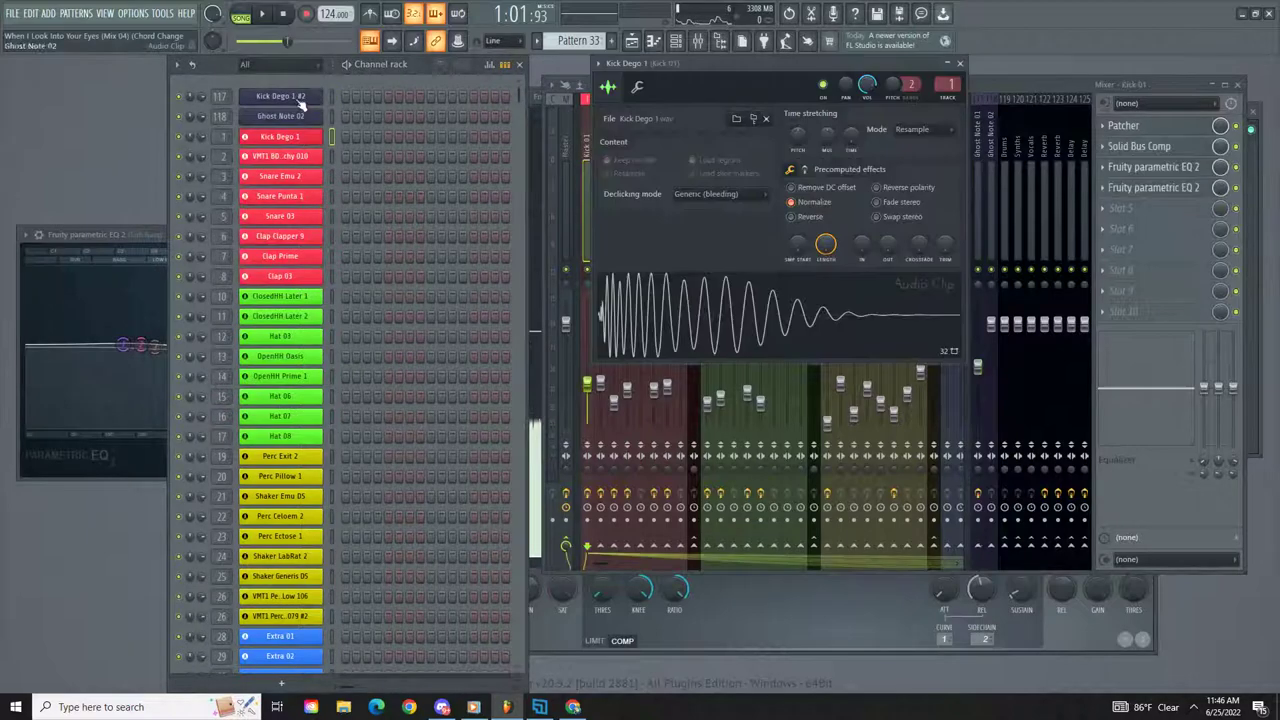
{"action": "left_click", "coordinate": [960, 63]}
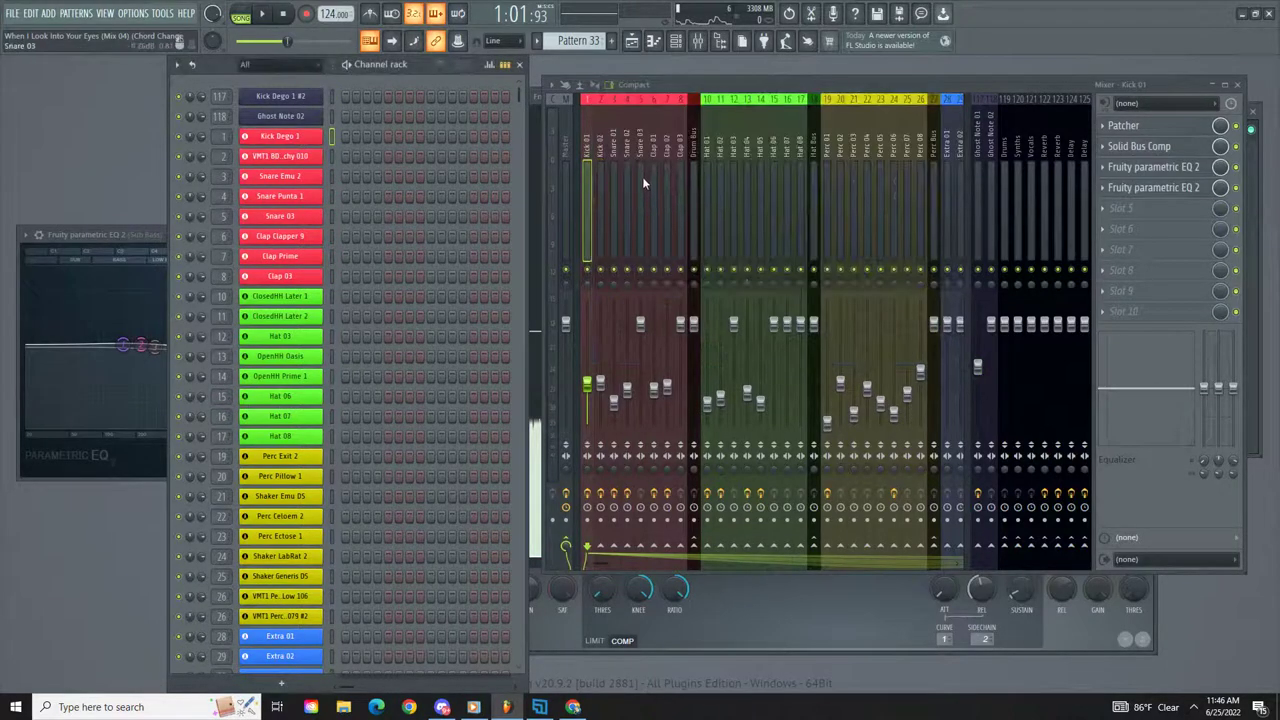
{"action": "left_click", "coordinate": [631, 40]}
{"action": "left_click", "coordinate": [631, 40]}
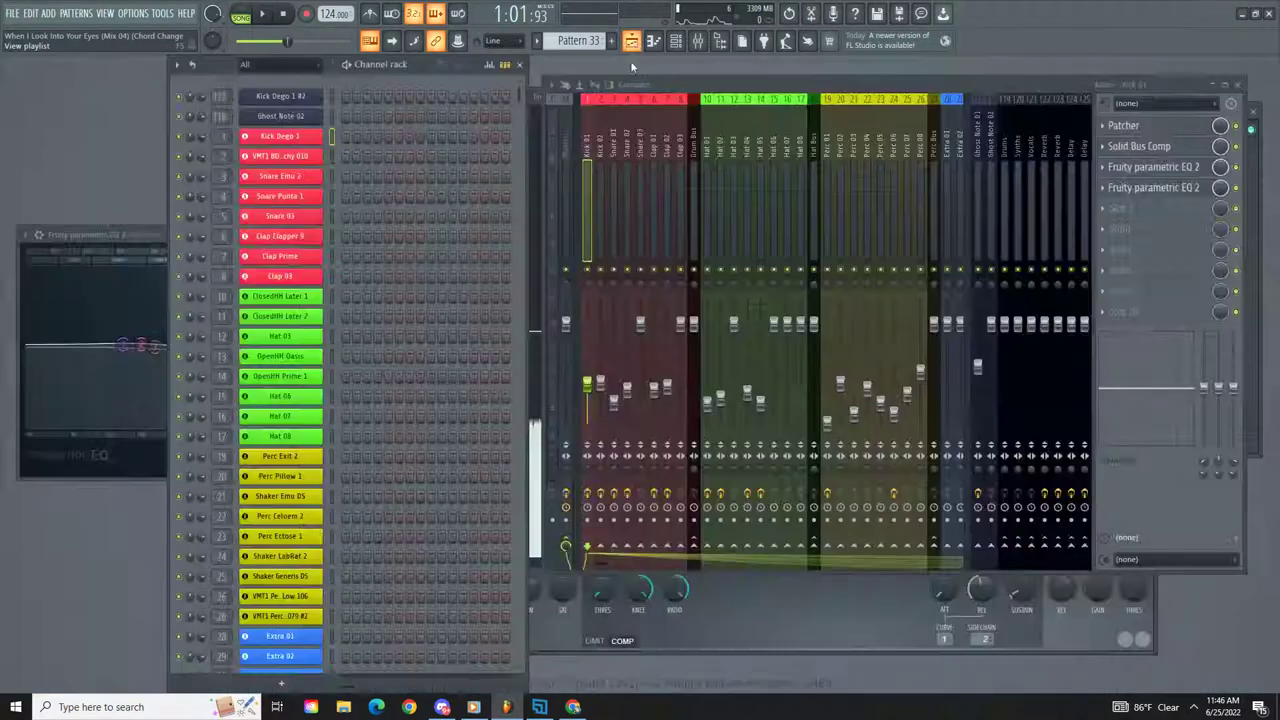
Step: Bring up the Sub Bass EQ and limiter windows, and reposition the limiter so the mixer's effect slots are uncovered
{"action": "left_click", "coordinate": [537, 102]}
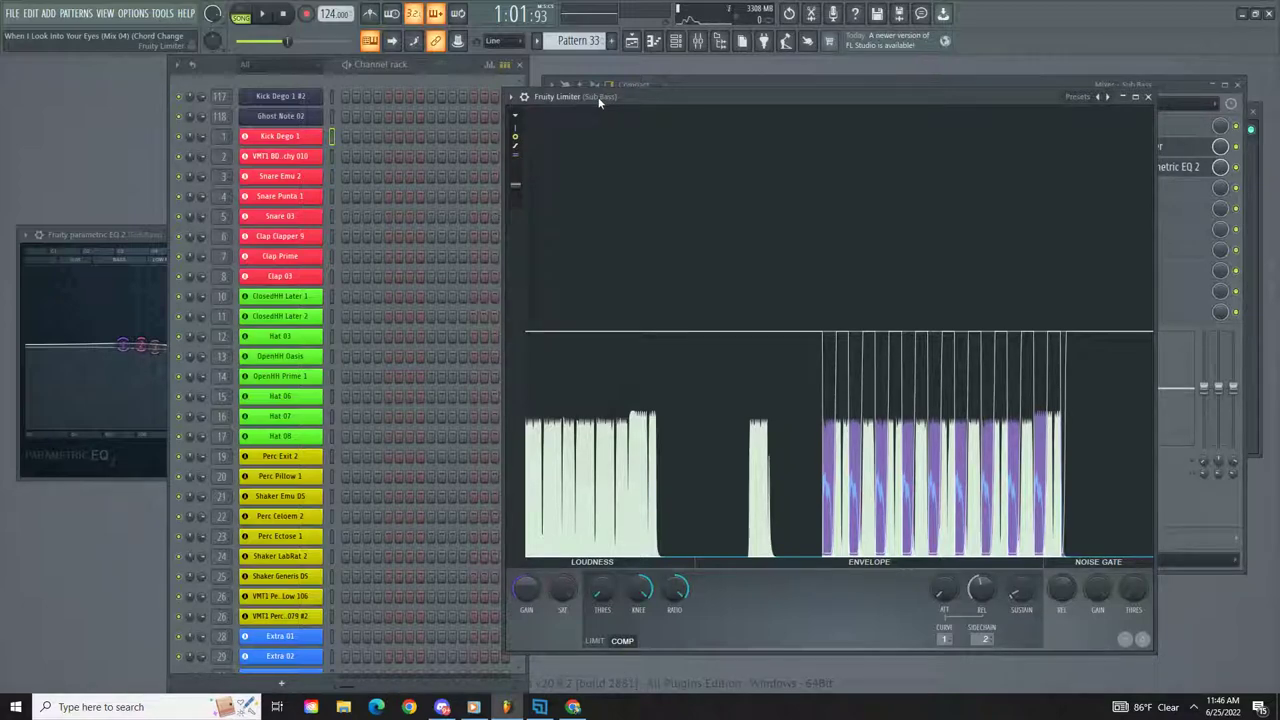
{"action": "left_click", "coordinate": [150, 234]}
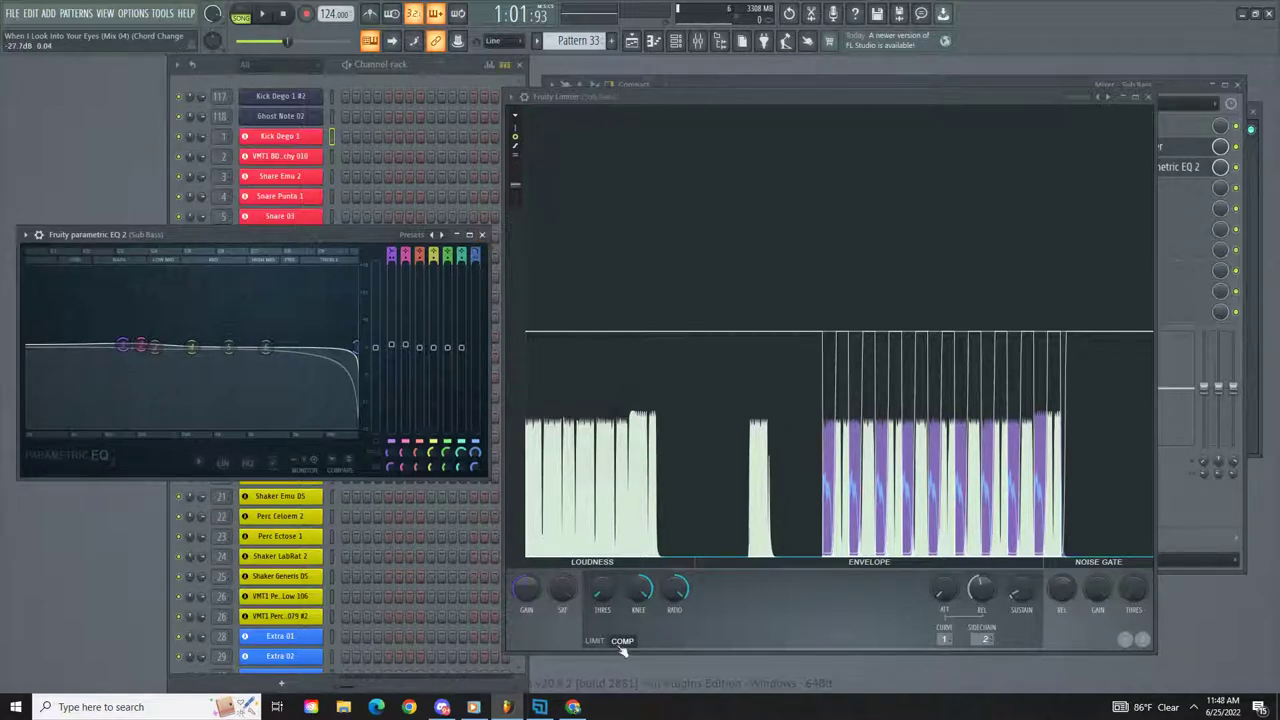
{"action": "left_click", "coordinate": [504, 84]}
{"action": "left_click", "coordinate": [562, 96]}
{"action": "mouse_move", "coordinate": [507, 90]}
{"action": "left_mouse_down"}
{"action": "mouse_move", "coordinate": [528, 110]}
{"action": "mouse_move", "coordinate": [529, 94]}
{"action": "mouse_move", "coordinate": [482, 93]}
{"action": "left_mouse_up"}
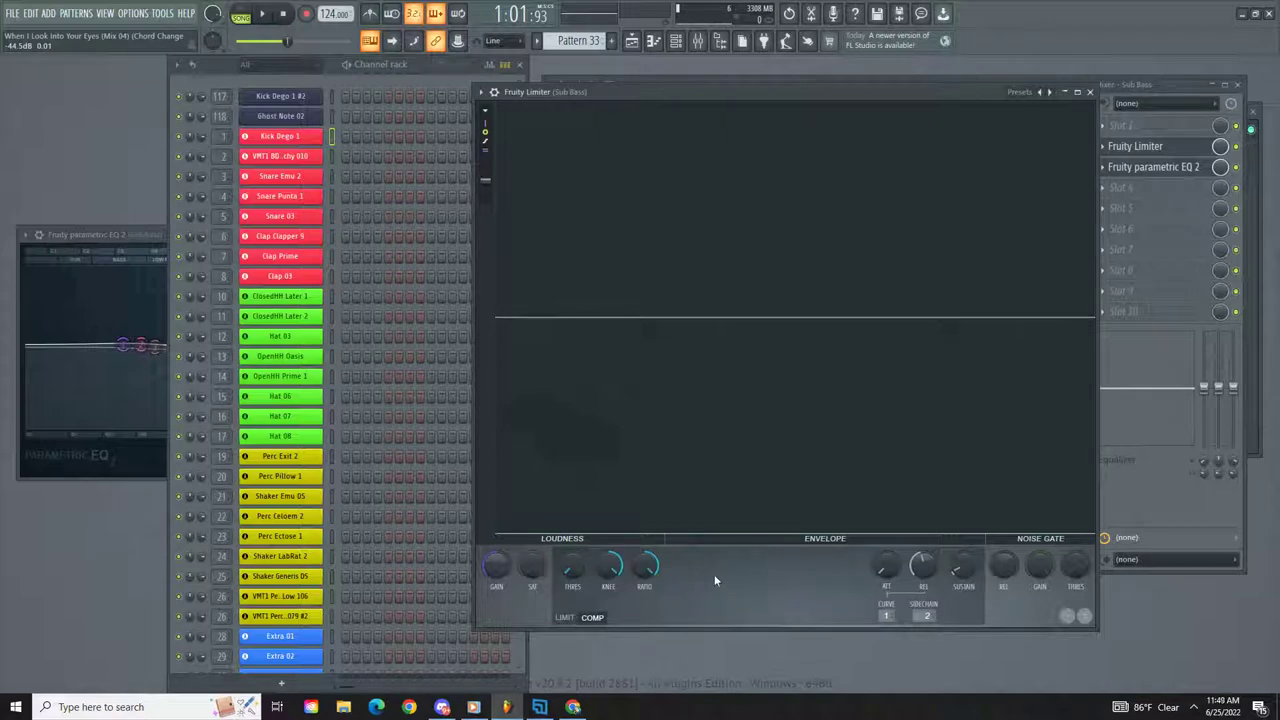
Step: Save the project with the mixer in front, and close the calendar reminder
{"action": "left_click", "coordinate": [883, 84]}
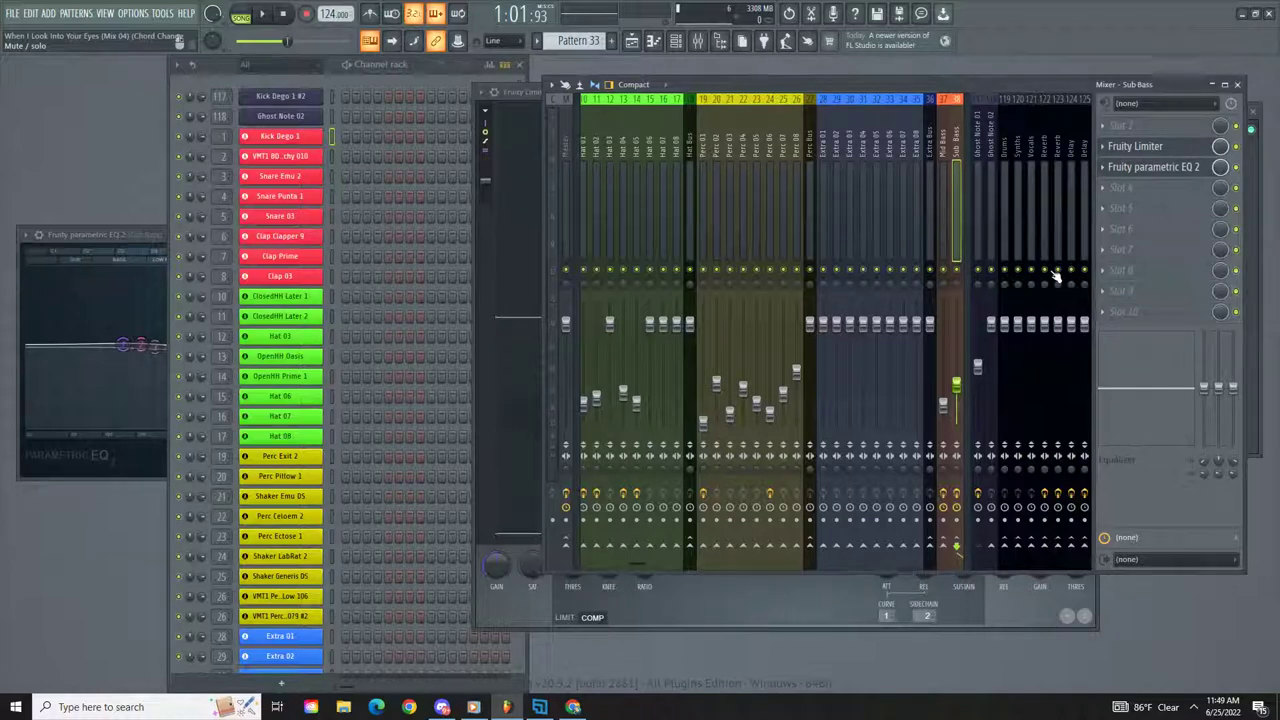
{"action": "key", "text": "ctrl+s"}
{"action": "scroll", "coordinate": [845, 192], "scroll_direction": "up", "scroll_amount": 3}
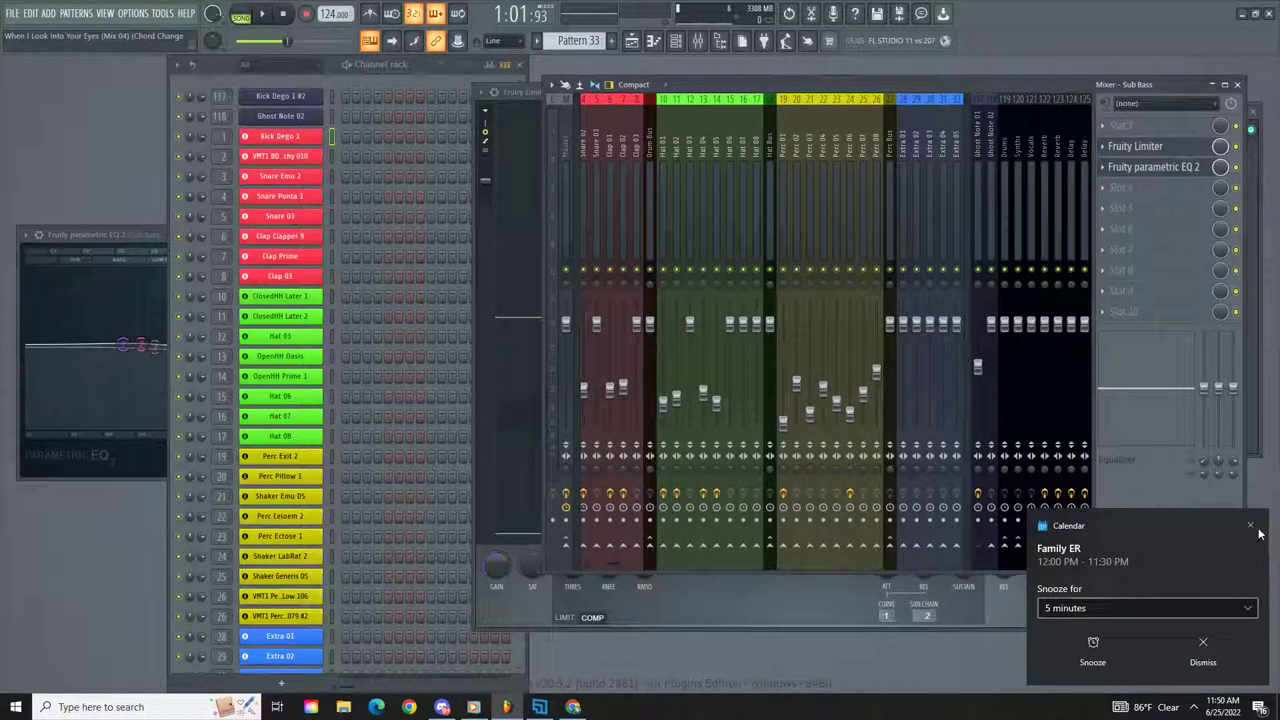
{"action": "left_click", "coordinate": [1250, 527]}
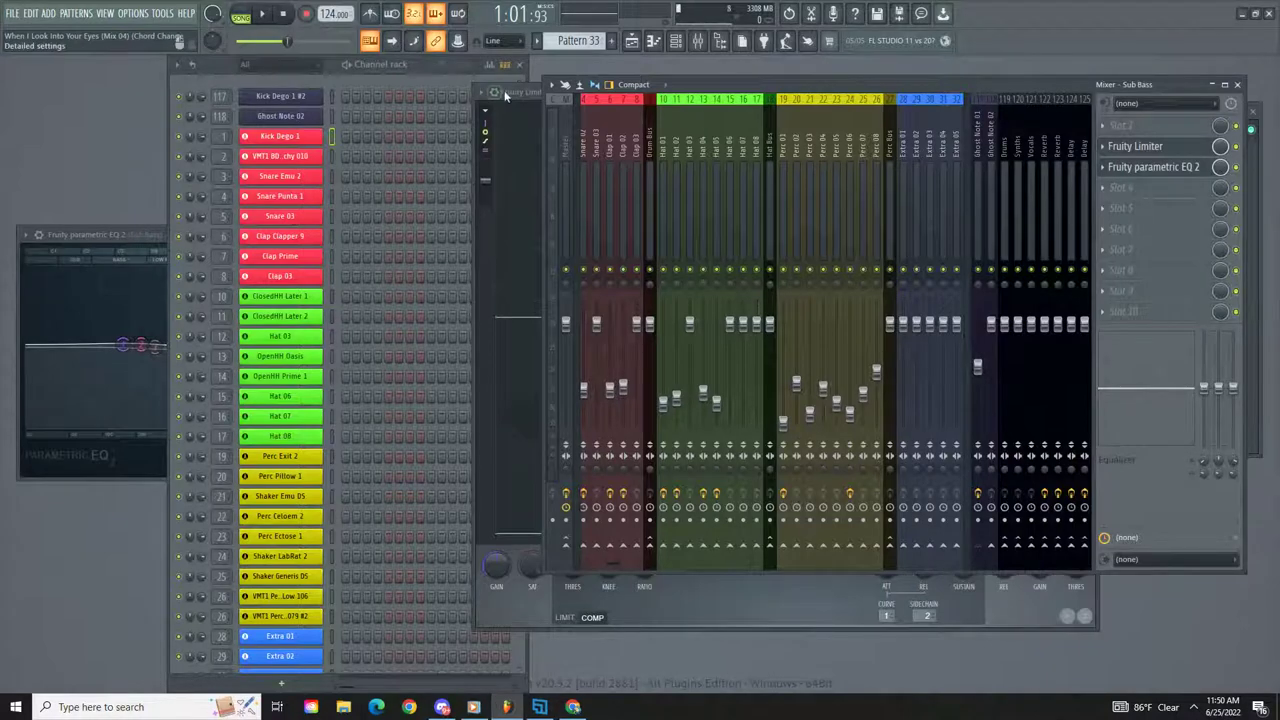
Step: Bring the Sub Bass Fruity Limiter back to the front and move its window farther away from the mixer's effect slots
{"action": "left_click", "coordinate": [517, 219]}
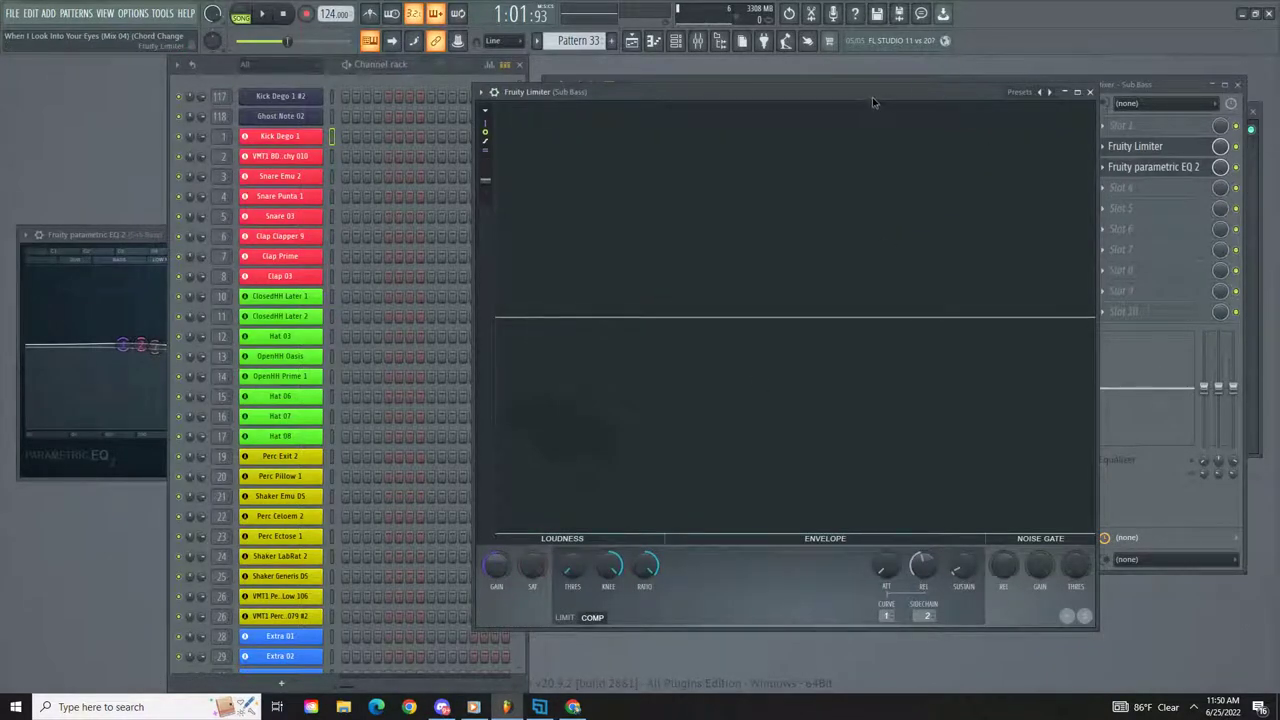
{"action": "left_click_drag", "start_coordinate": [875, 100], "coordinate": [868, 90]}
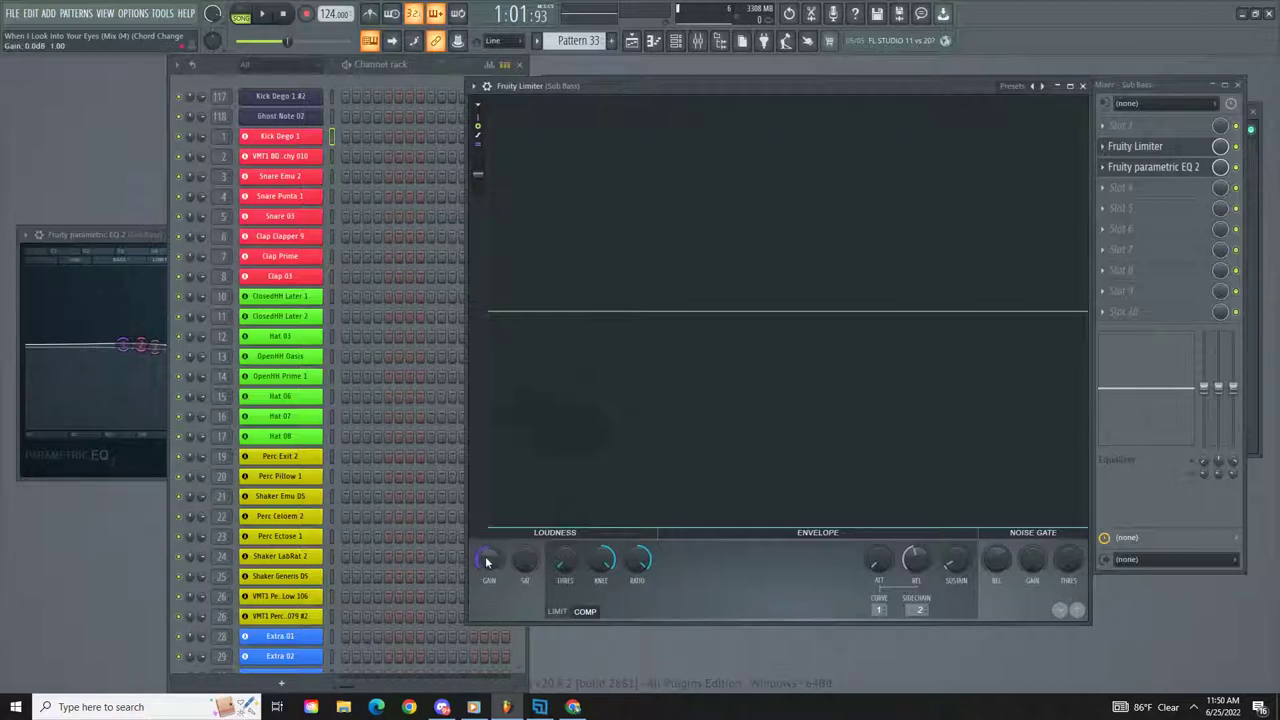
{"action": "left_click_drag", "start_coordinate": [485, 556], "coordinate": [549, 406]}
{"action": "left_click_drag", "start_coordinate": [766, 86], "coordinate": [690, 88]}
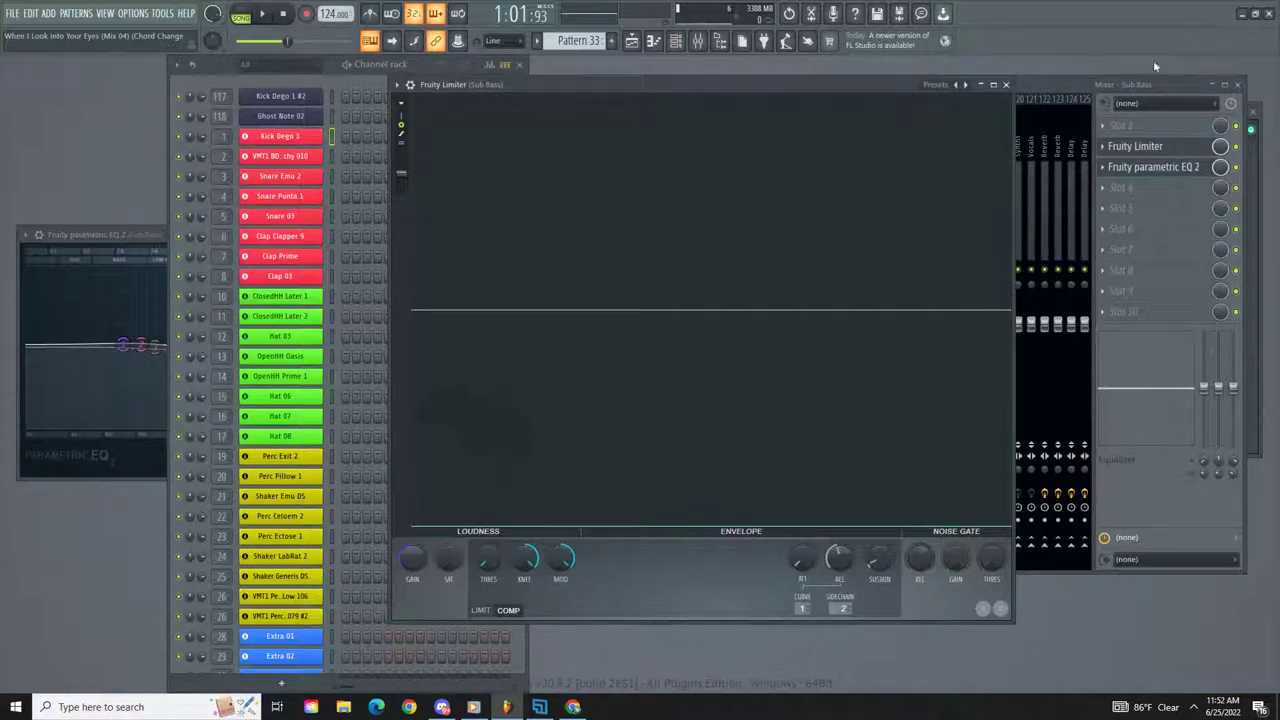
Step: Insert Edison in effect slot 5 of the Kick 01 mixer track, and load the Kick Dego 1 sample into it
{"action": "left_click", "coordinate": [400, 66]}
{"action": "left_click", "coordinate": [293, 140]}
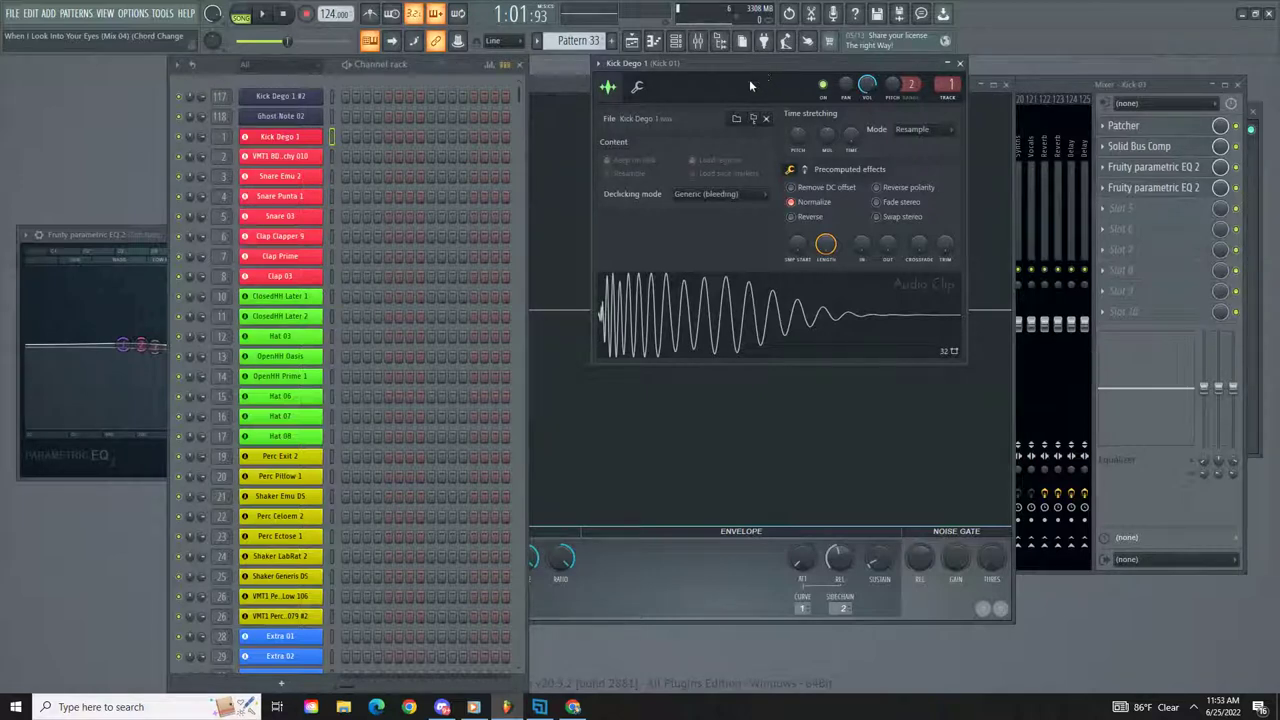
{"action": "left_click", "coordinate": [1110, 213]}
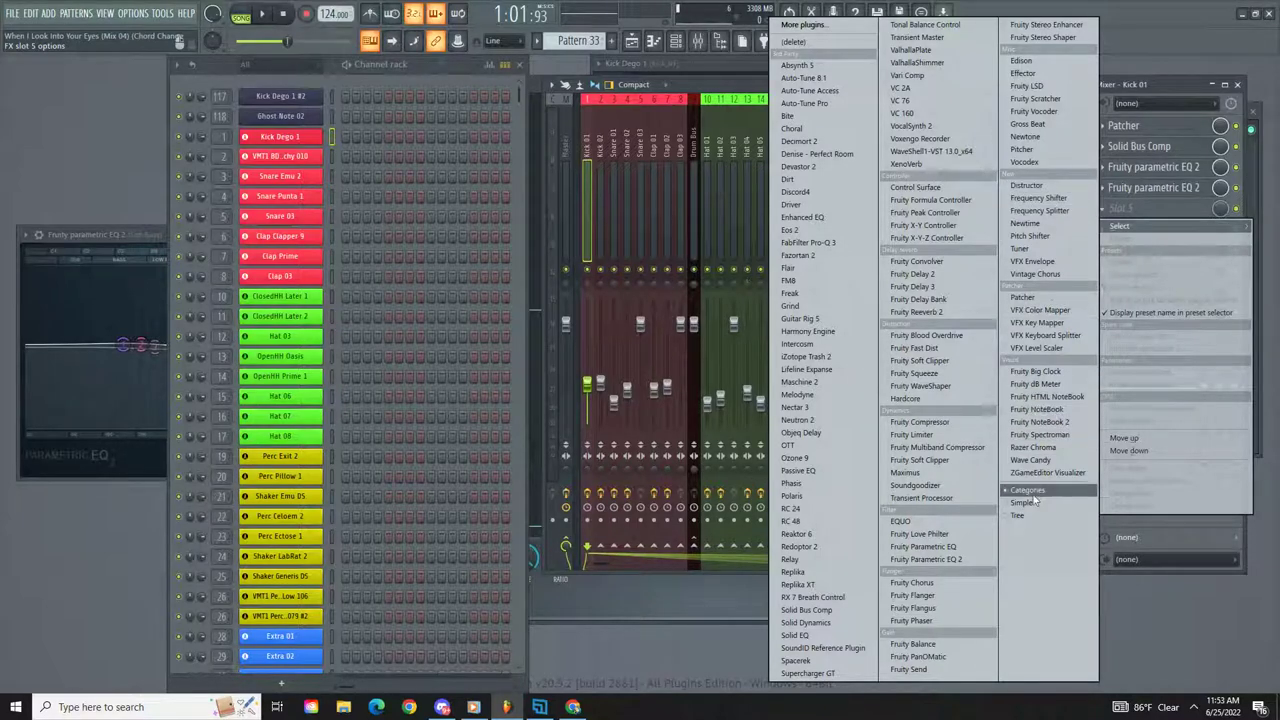
{"action": "left_click", "coordinate": [1024, 61]}
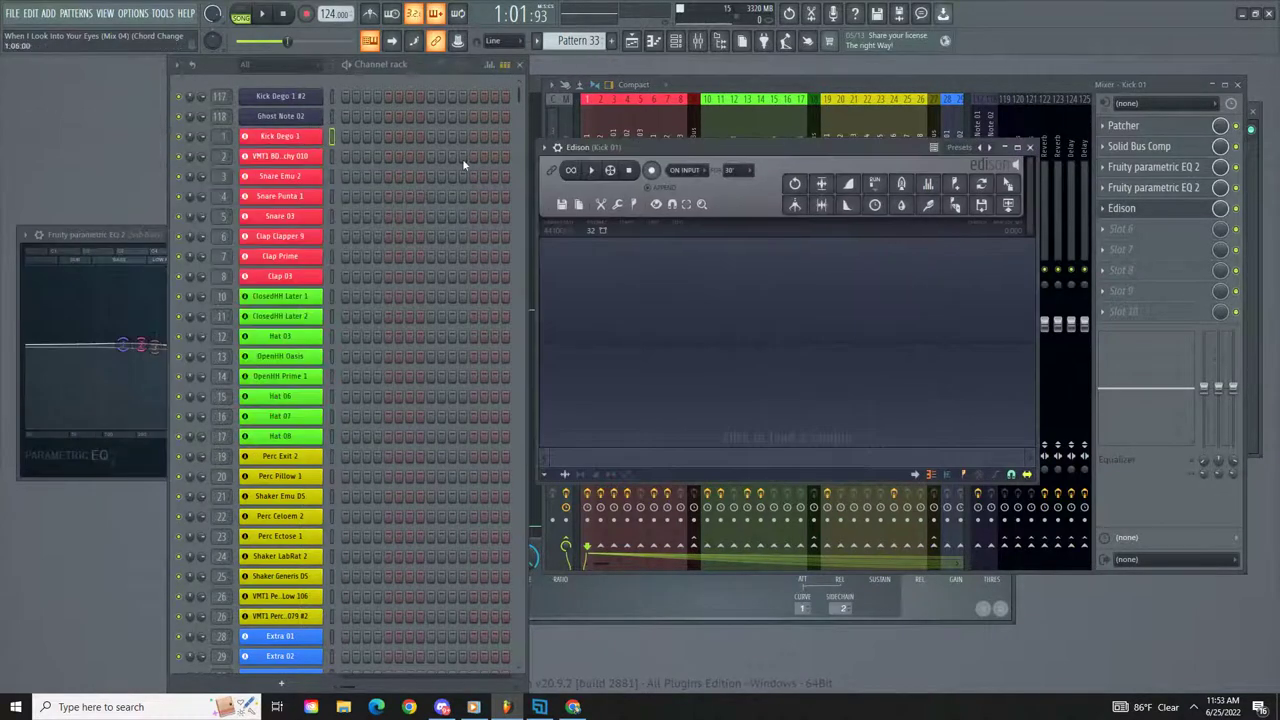
{"action": "left_click", "coordinate": [312, 140]}
{"action": "left_click_drag", "start_coordinate": [686, 290], "coordinate": [692, 384]}
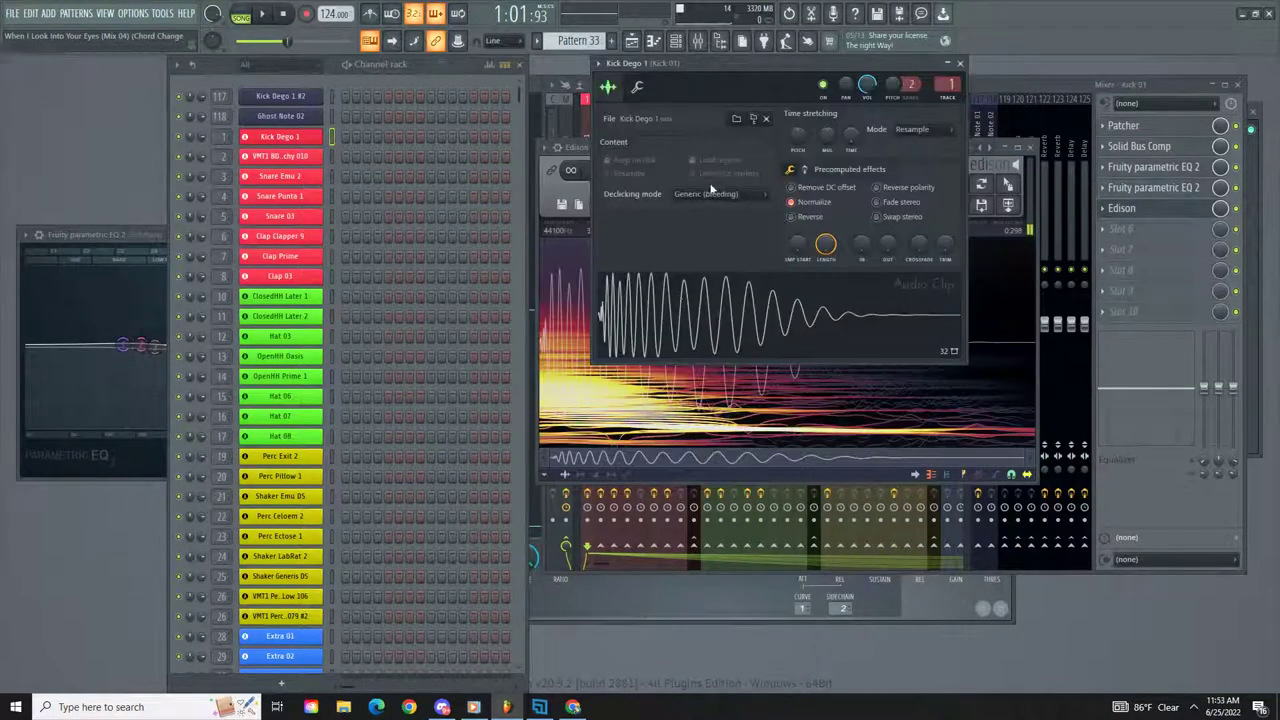
Step: Bring Edison to the front and choose one of its Snap options for the kick sample
{"action": "left_click", "coordinate": [588, 148]}
{"action": "right_click", "coordinate": [646, 315]}
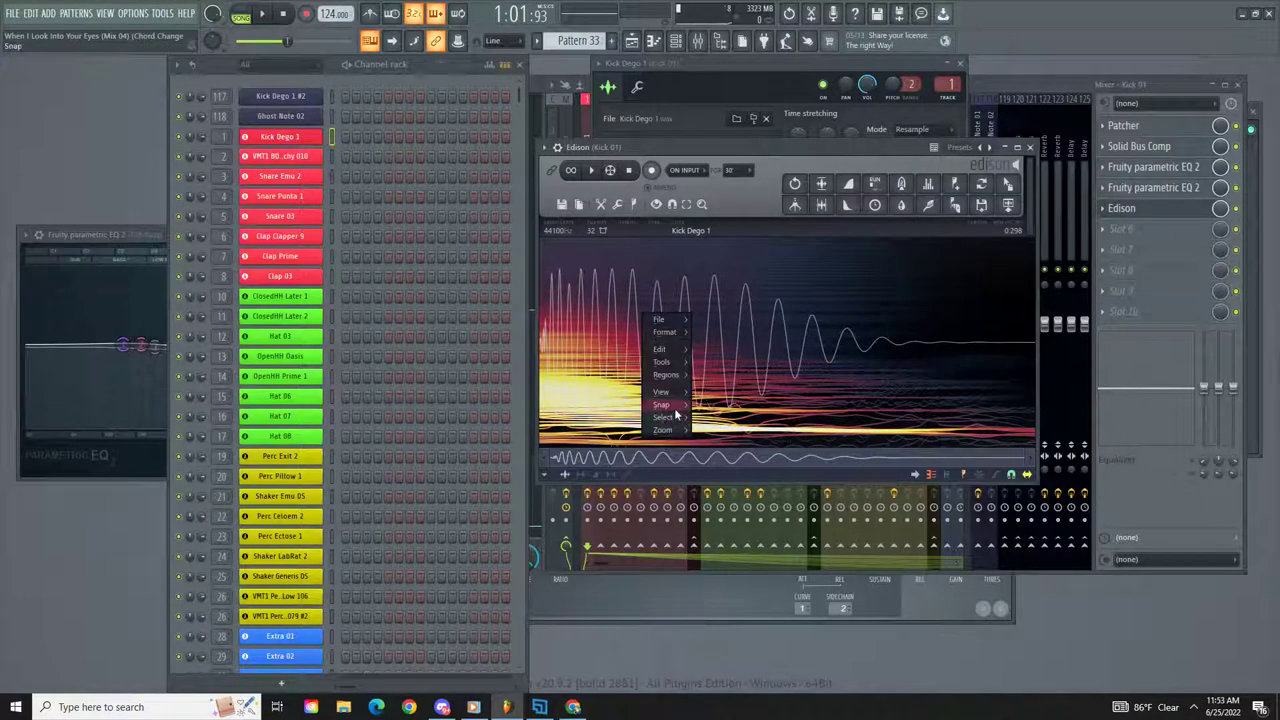
{"action": "mouse_move", "coordinate": [674, 408]}
{"action": "left_click", "coordinate": [735, 443]}
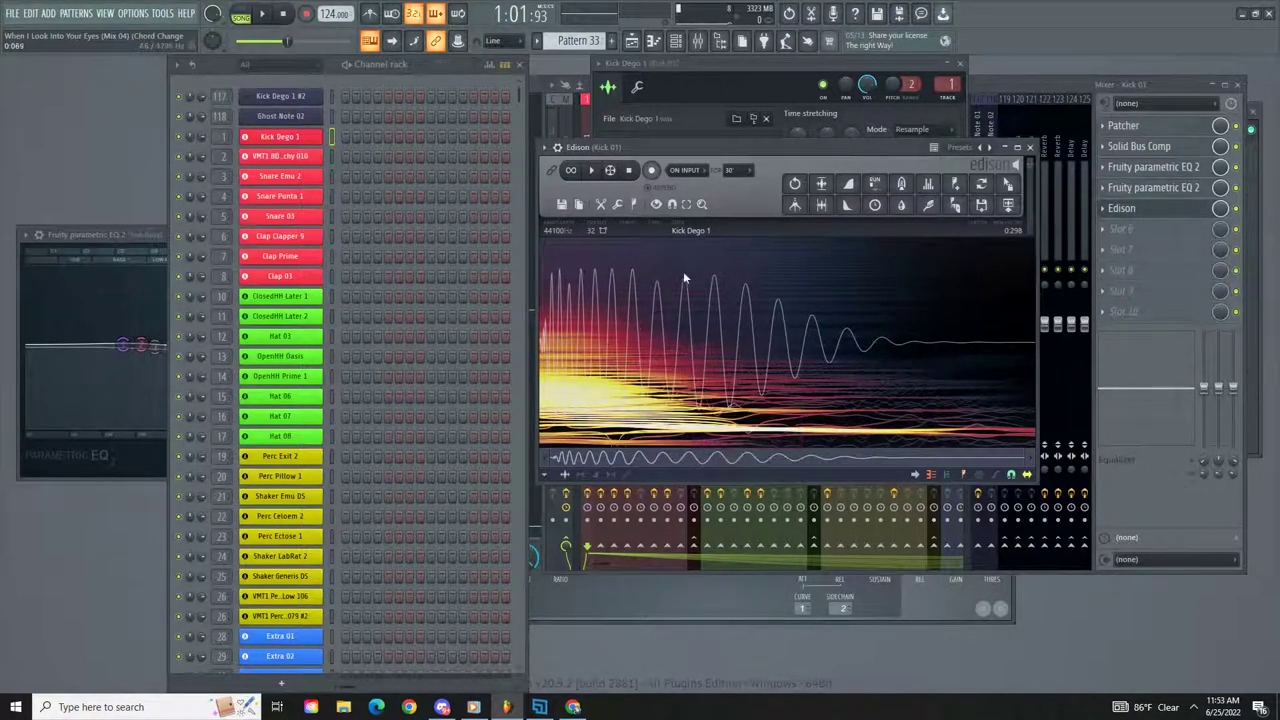
Step: Normalize the Kick Dego 1 sample in Edison, and select the section from about 0.046 to 0.067
{"action": "key", "text": "ctrl+n"}
{"action": "left_click_drag", "start_coordinate": [776, 303], "coordinate": [1038, 329]}
{"action": "left_click_drag", "start_coordinate": [541, 322], "coordinate": [619, 323]}
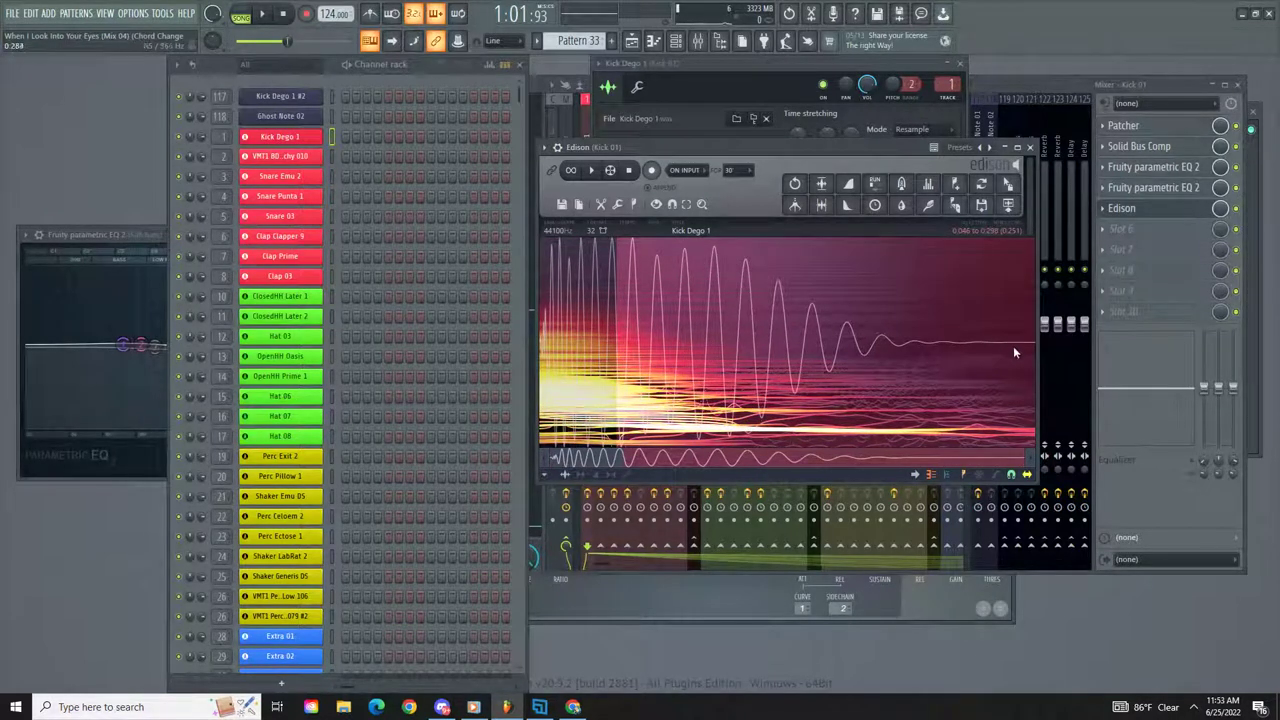
{"action": "left_click_drag", "start_coordinate": [1021, 348], "coordinate": [657, 357]}
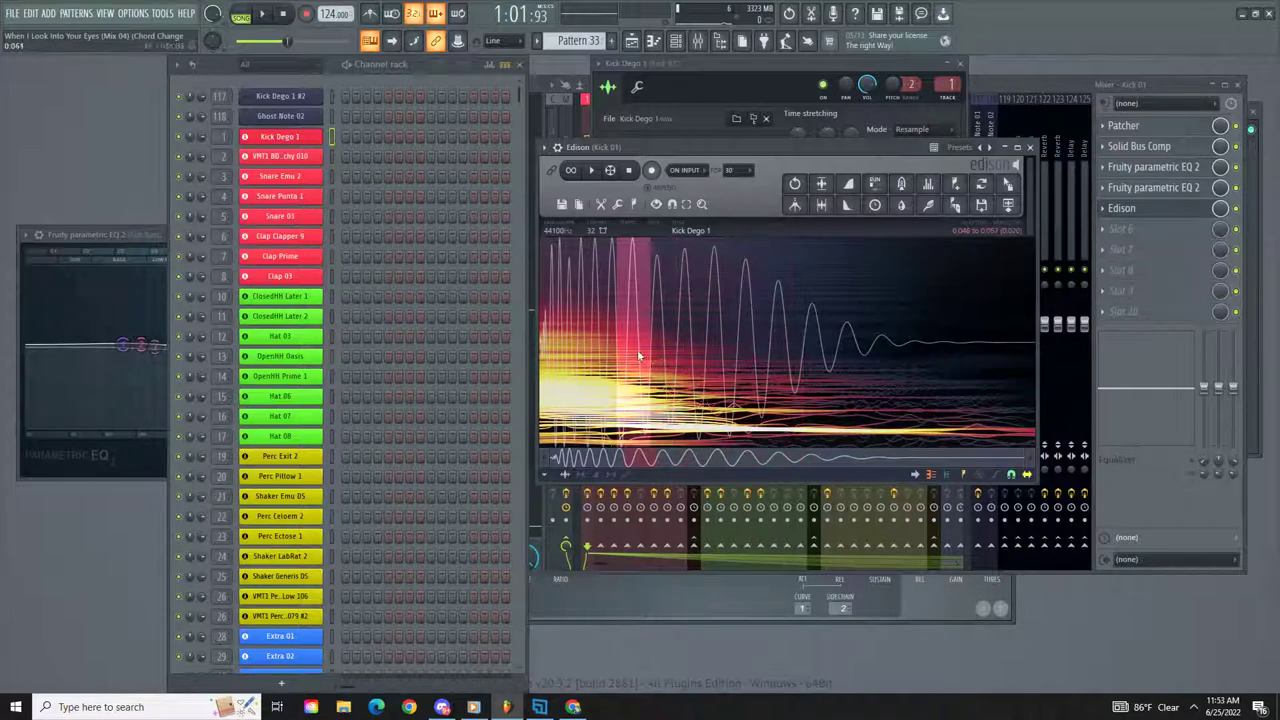
Step: Examine the kick's waveform cycles up close in the selection and at the start of the sample, then across its full length
{"action": "scroll", "coordinate": [635, 339], "scroll_direction": "up", "scroll_amount": 3}
{"action": "scroll", "coordinate": [600, 352], "scroll_direction": "up", "scroll_amount": 5}
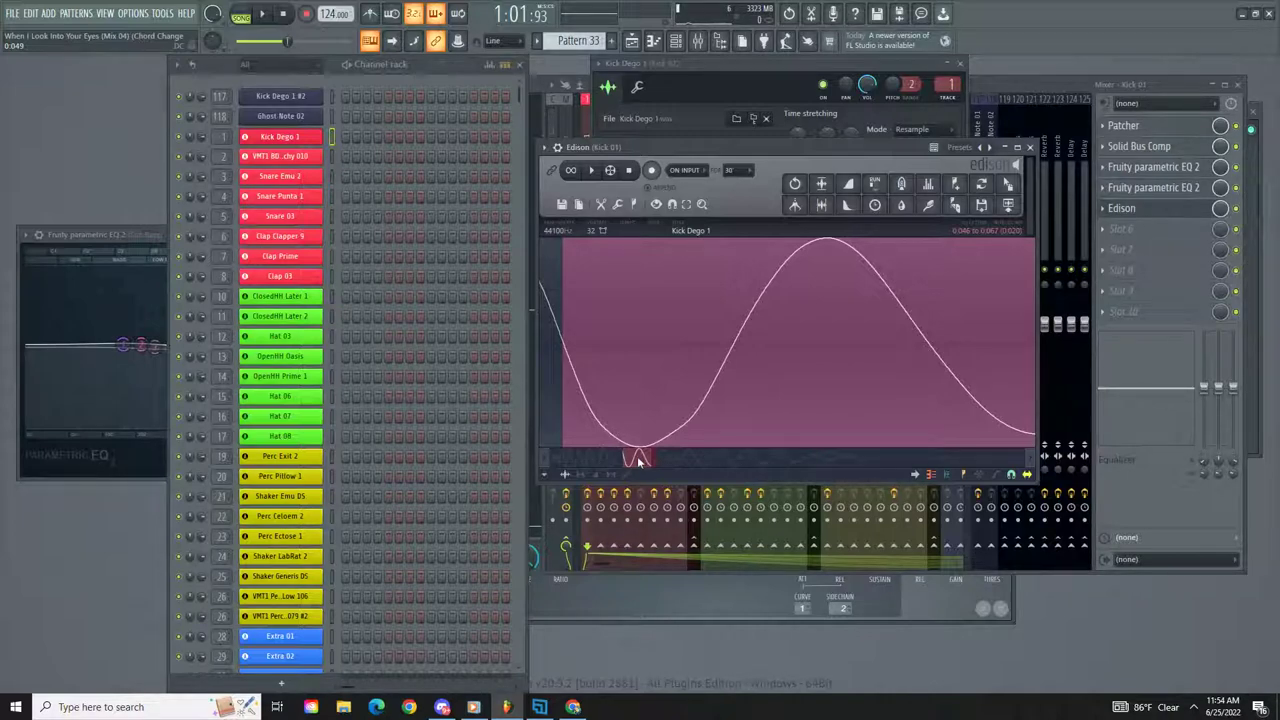
{"action": "left_click_drag", "start_coordinate": [640, 460], "coordinate": [553, 466]}
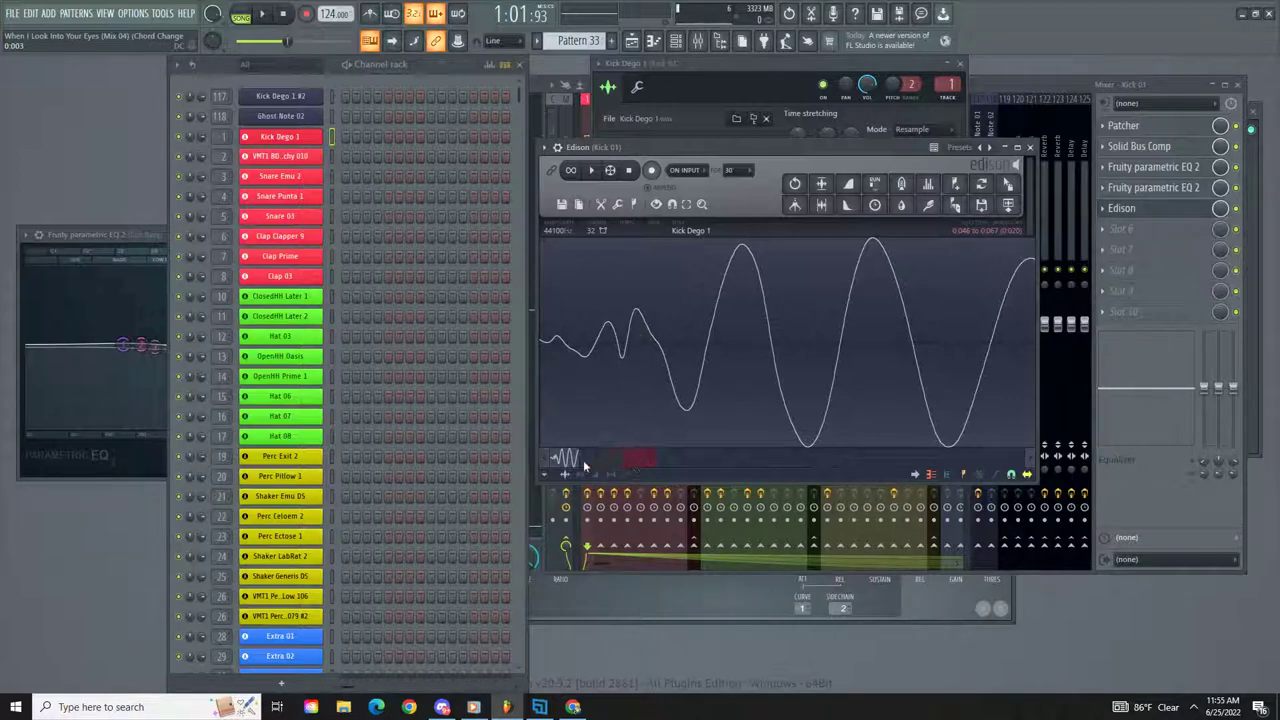
{"action": "left_click_drag", "start_coordinate": [586, 466], "coordinate": [676, 466]}
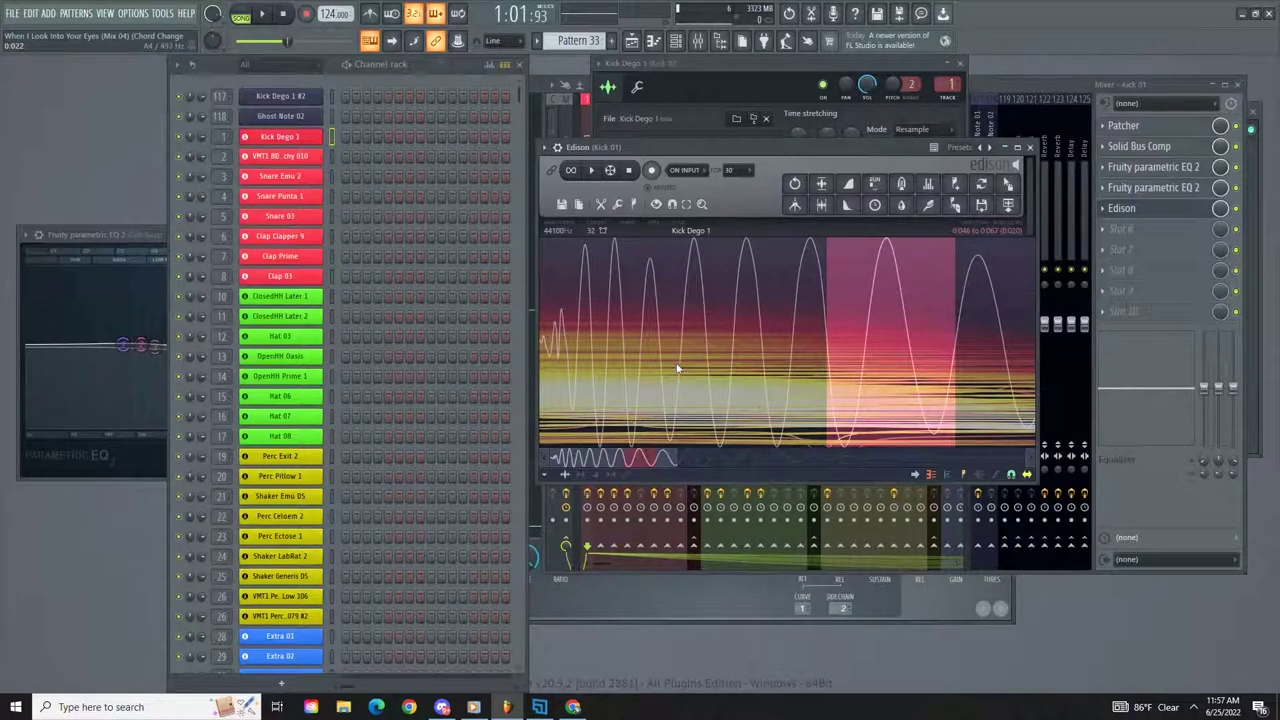
{"action": "scroll", "coordinate": [669, 362], "scroll_direction": "down", "scroll_amount": 2}
{"action": "scroll", "coordinate": [662, 360], "scroll_direction": "down", "scroll_amount": 2}
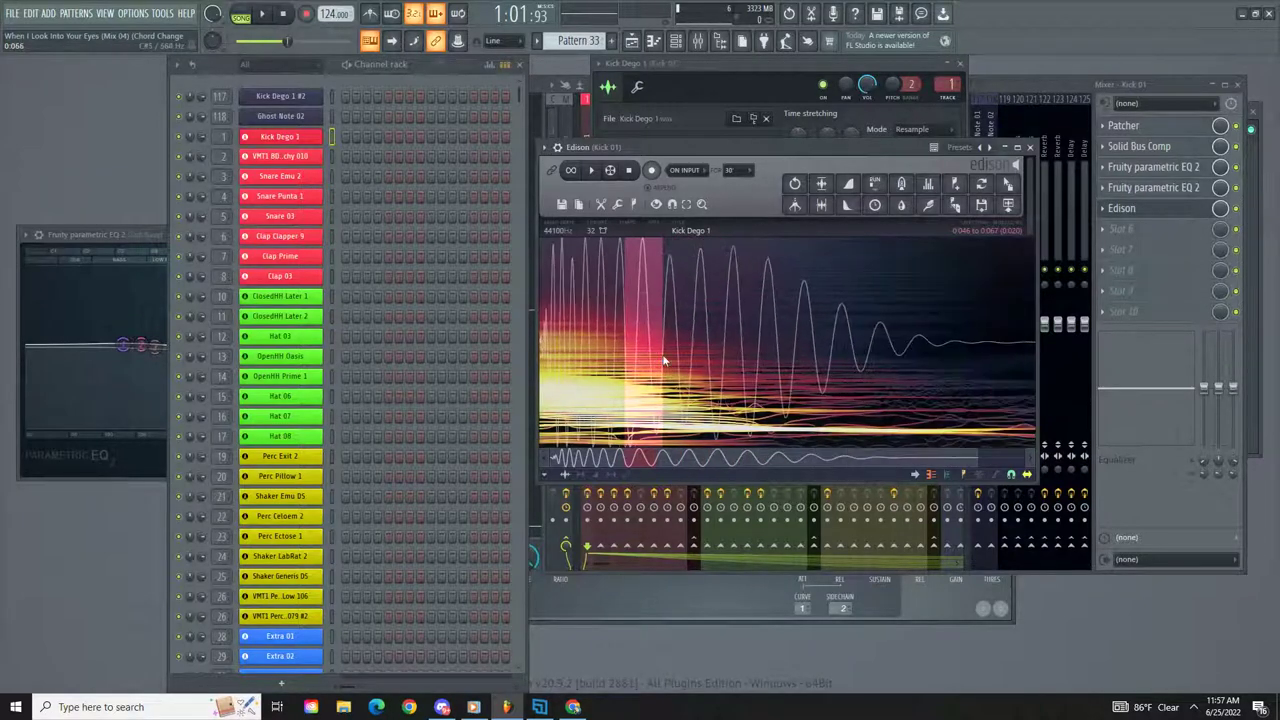
{"action": "scroll", "coordinate": [663, 360], "scroll_direction": "down", "scroll_amount": 1}
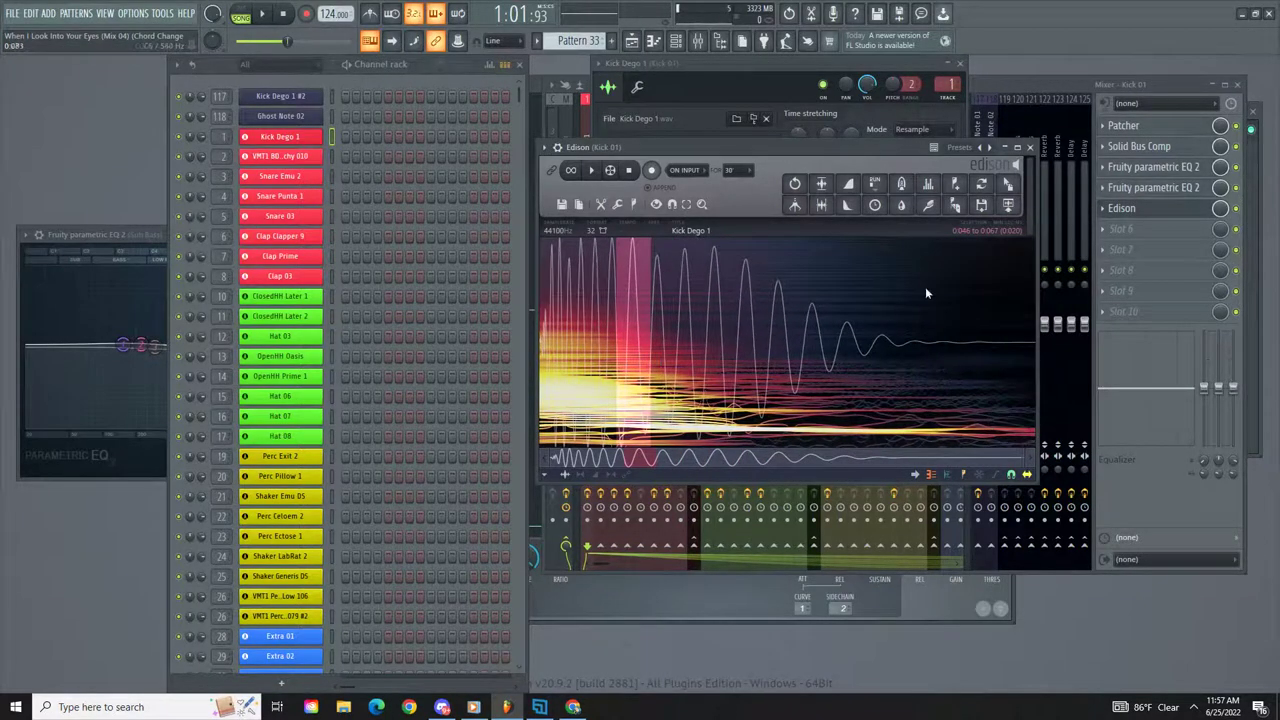
Step: Remove Edison from effect slot 5 of the Kick 01 mixer track
{"action": "left_click", "coordinate": [1103, 210]}
{"action": "left_click", "coordinate": [1115, 243]}
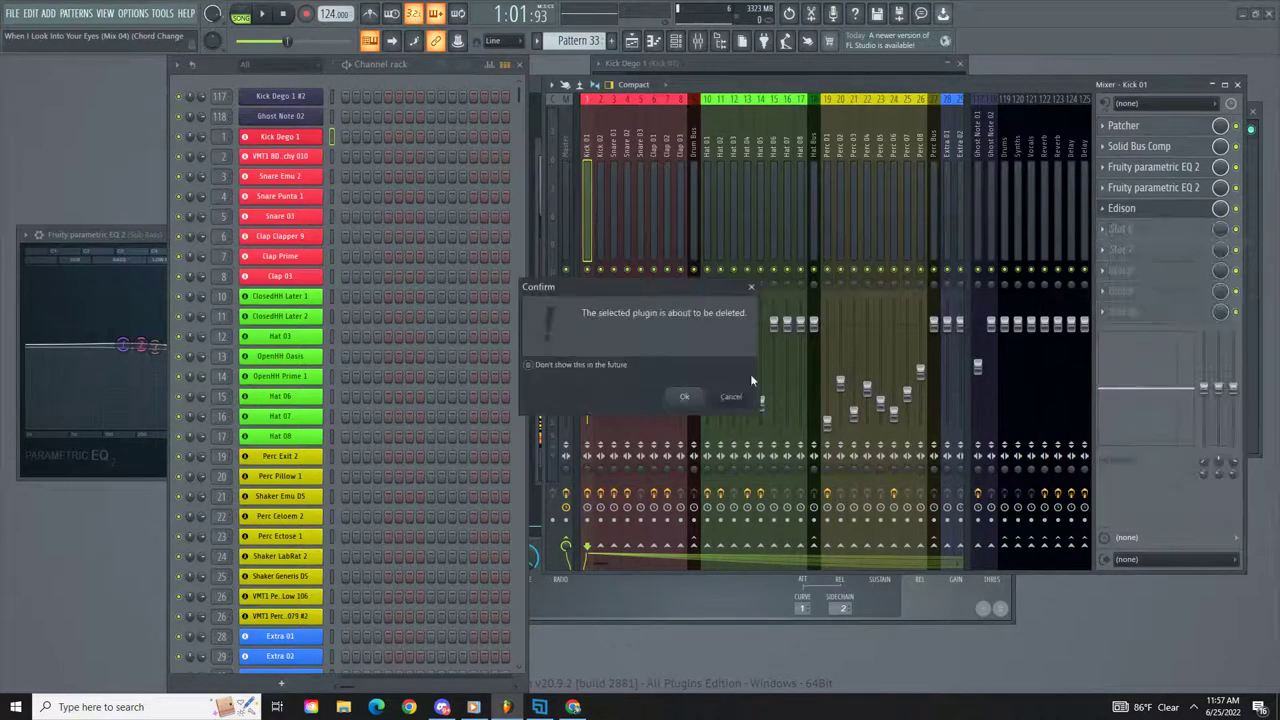
{"action": "left_click", "coordinate": [690, 394]}
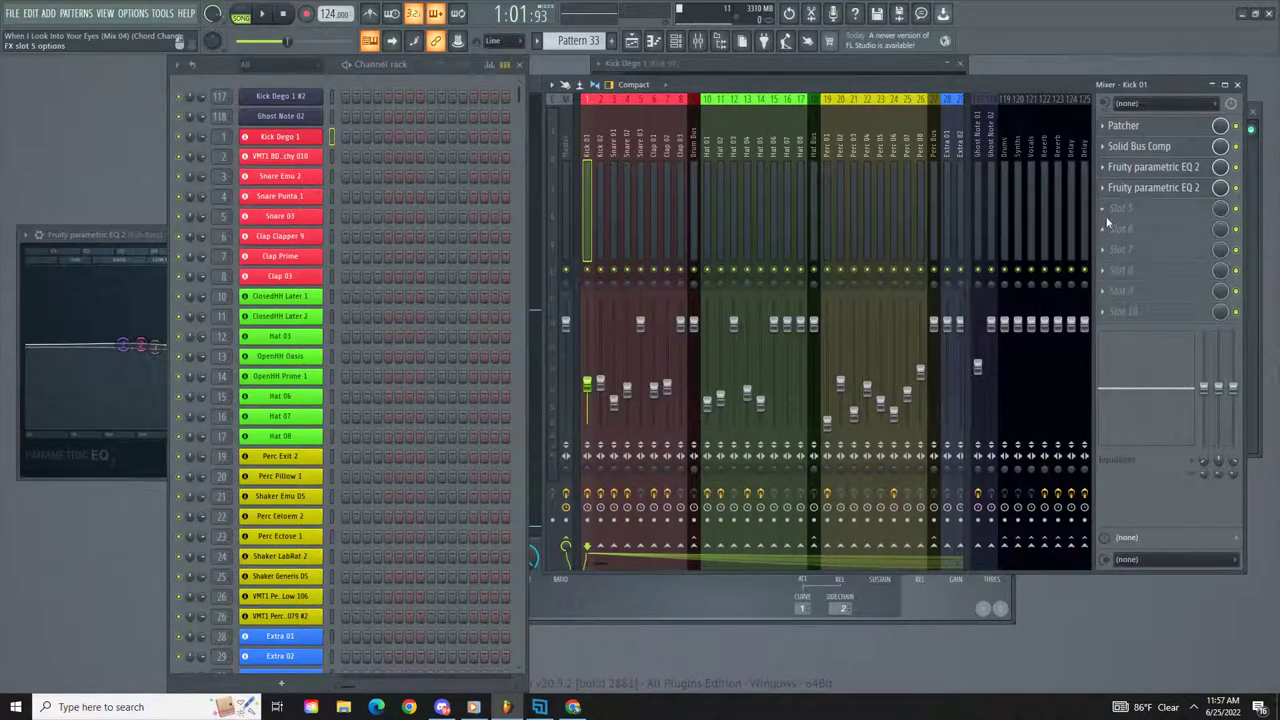
Step: Load Fruity Peak Controller in slot 5 and Fruity X-Y-Z Controller in slot 6 of the Kick 01 mixer track
{"action": "left_click", "coordinate": [1108, 211]}
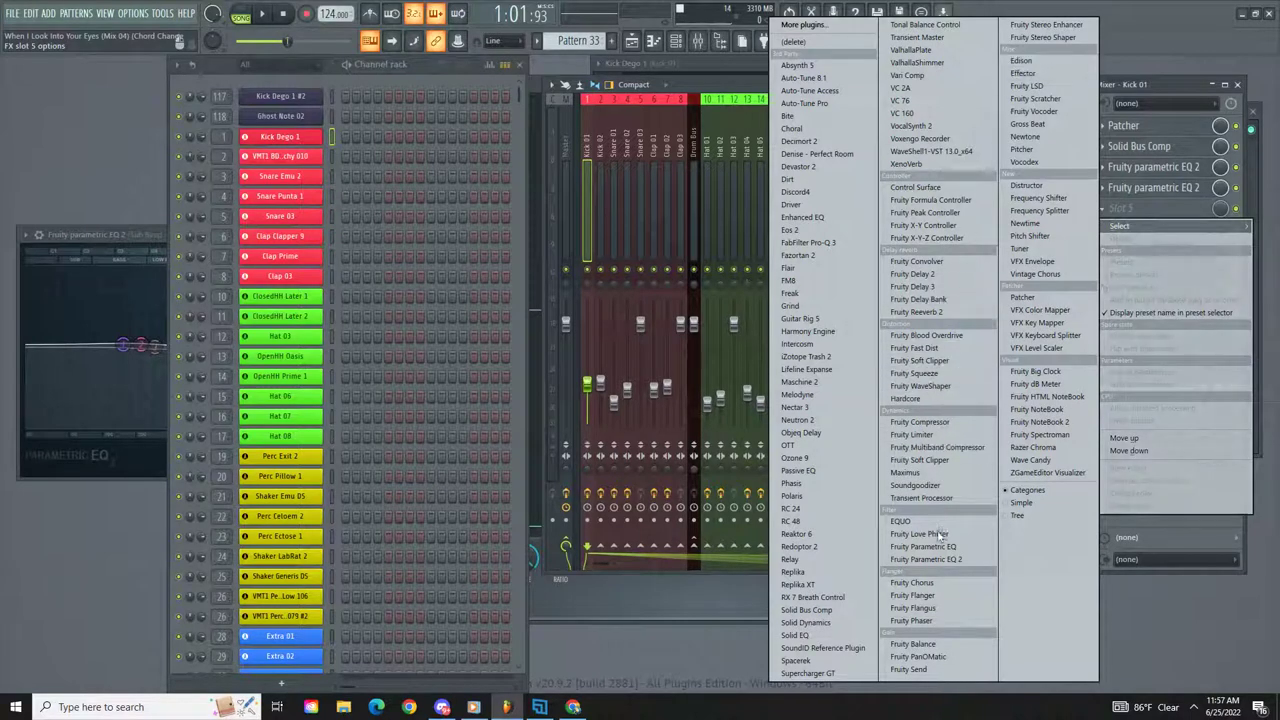
{"action": "left_click", "coordinate": [965, 212]}
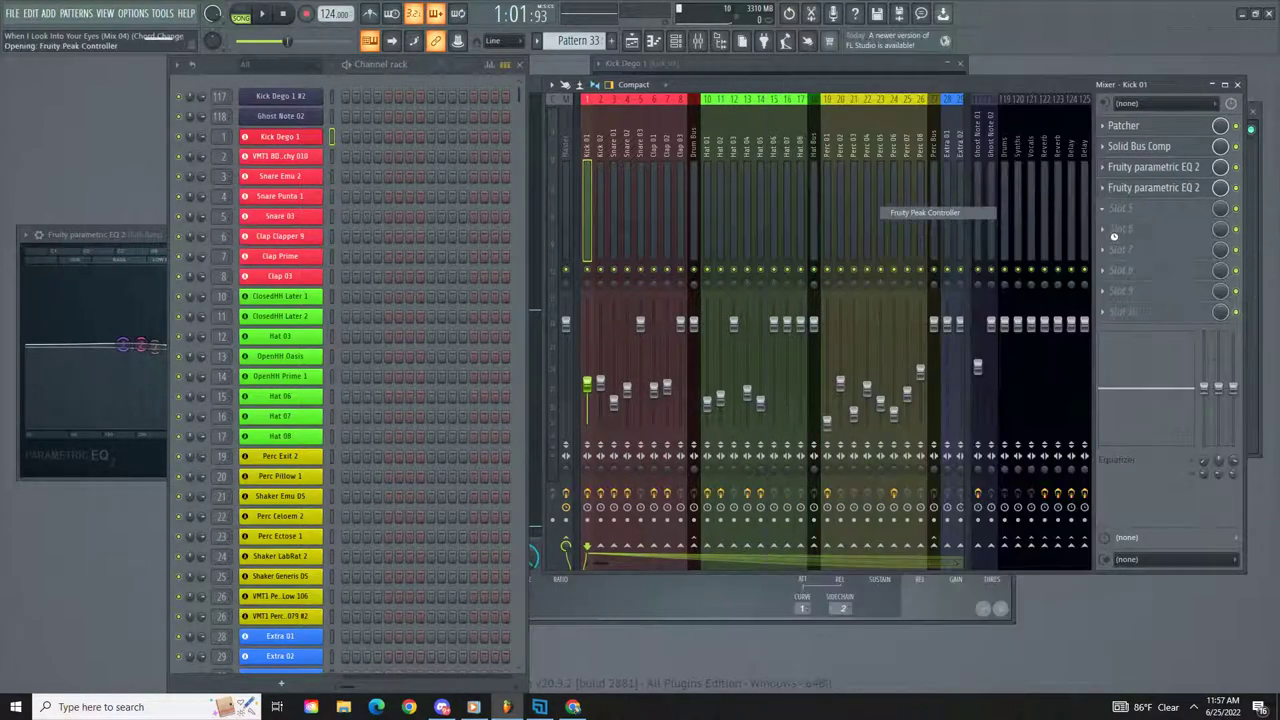
{"action": "left_click", "coordinate": [1115, 230]}
{"action": "left_click", "coordinate": [965, 238]}
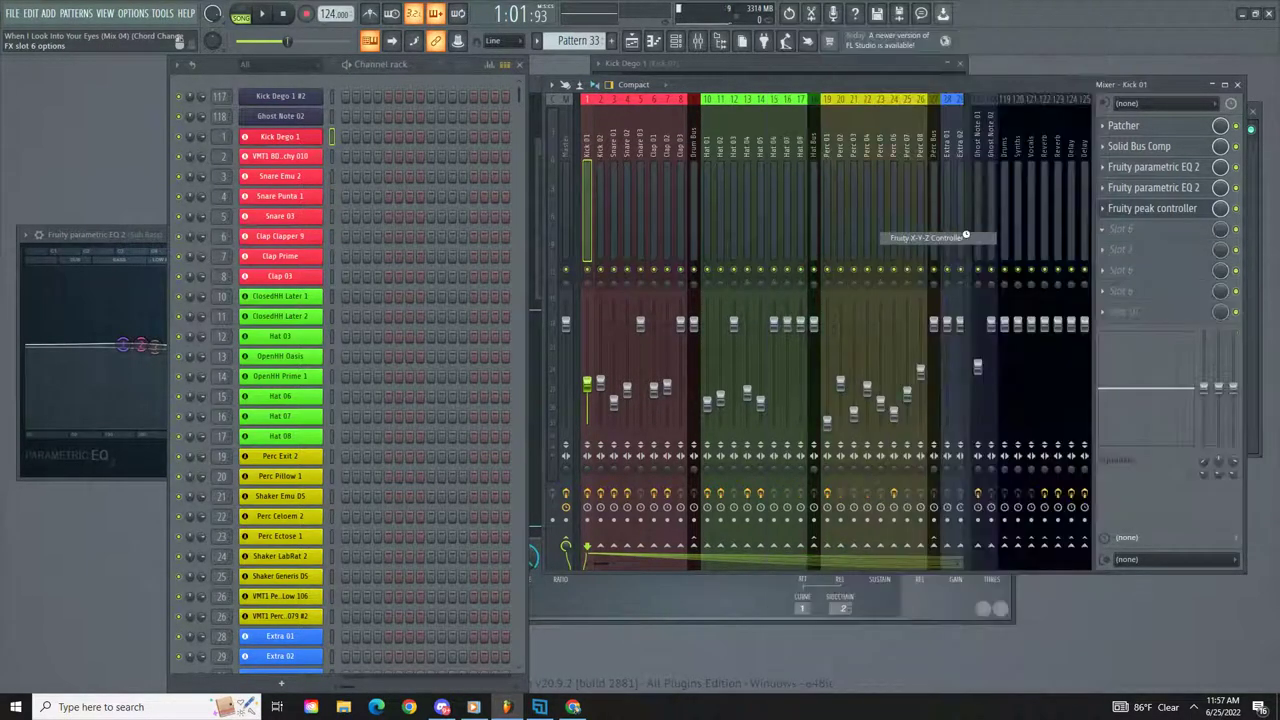
{"action": "left_click", "coordinate": [1176, 212]}
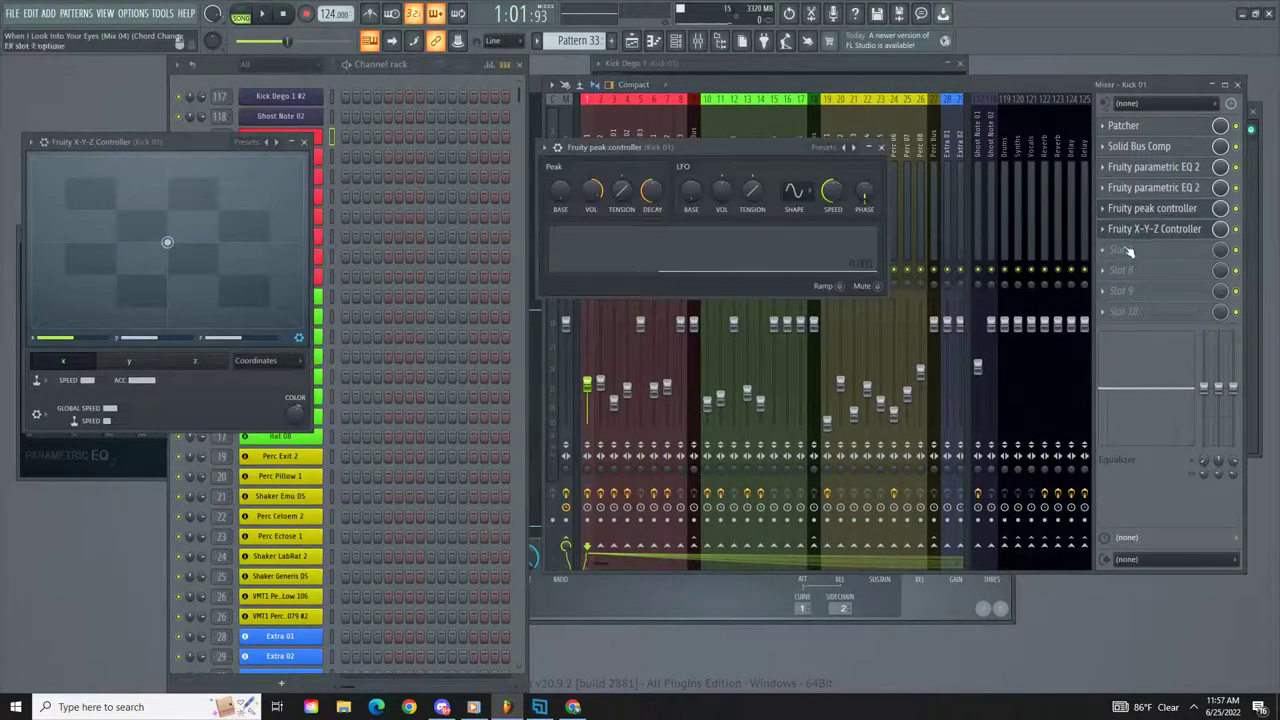
Step: Arrange the X-Y-Z Controller and Peak Controller windows side by side, and save the project
{"action": "left_click_drag", "start_coordinate": [180, 140], "coordinate": [388, 130]}
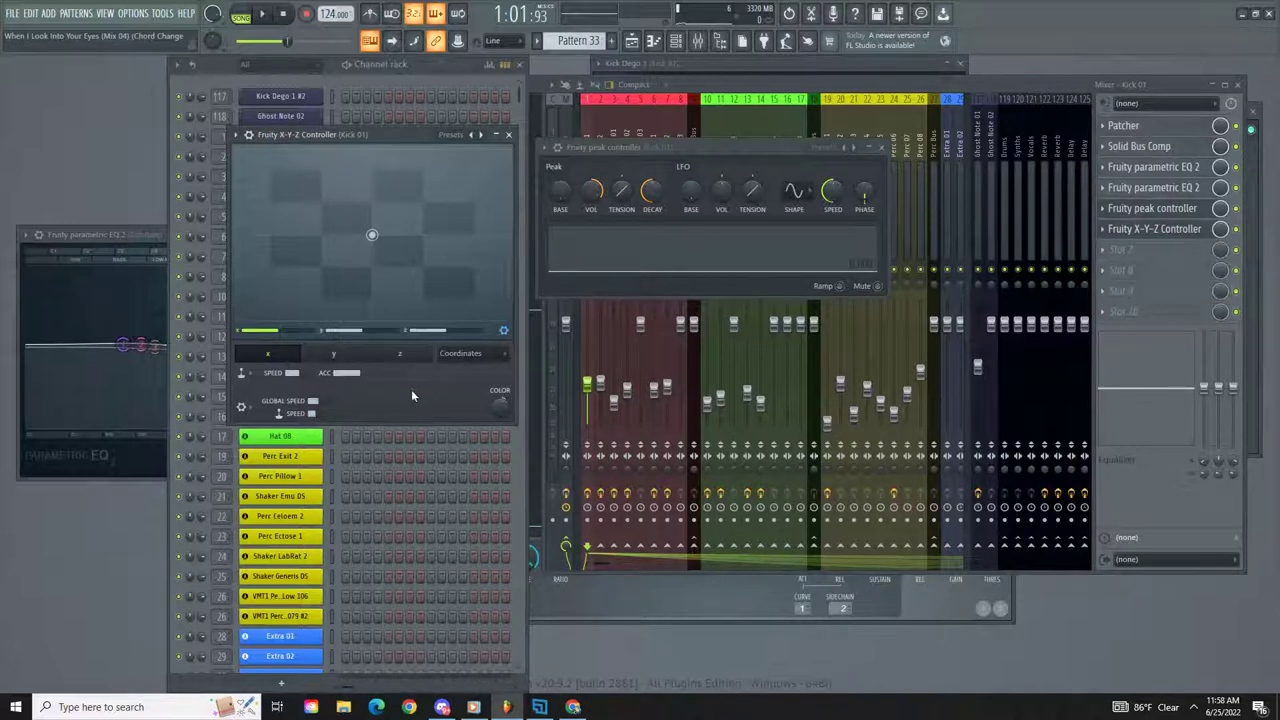
{"action": "left_click_drag", "start_coordinate": [640, 149], "coordinate": [637, 140]}
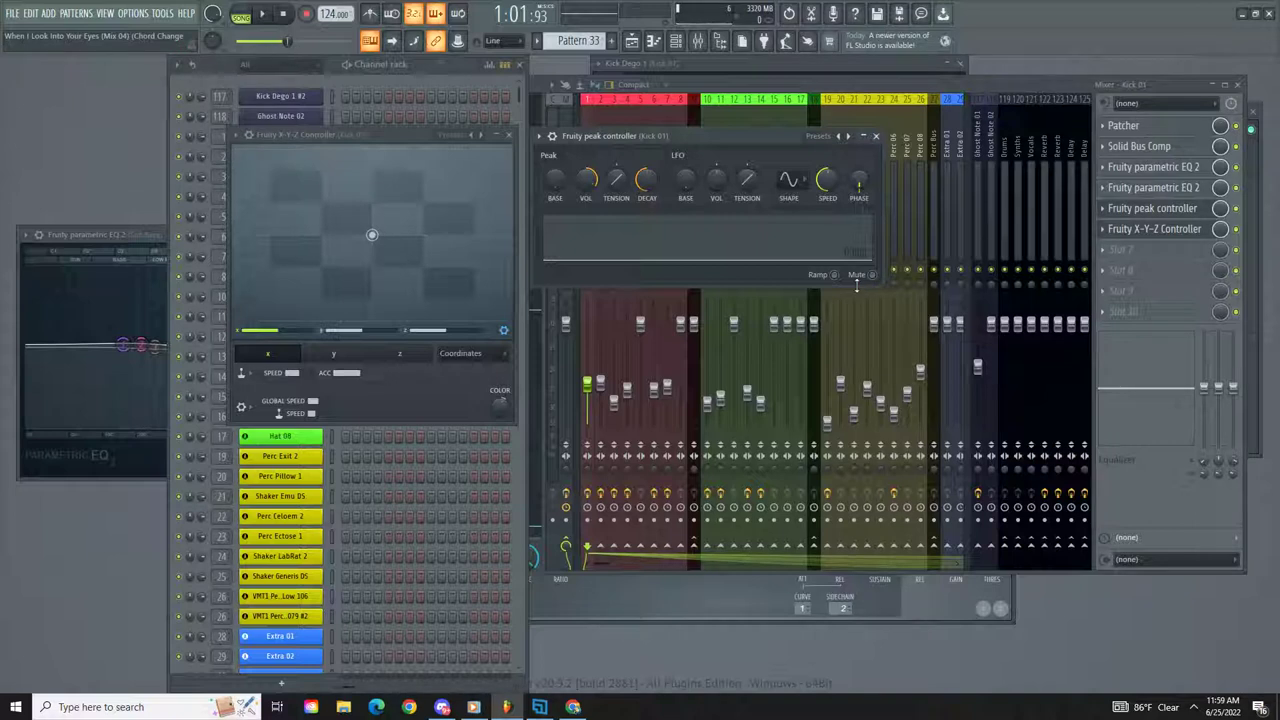
{"action": "left_click_drag", "start_coordinate": [424, 136], "coordinate": [430, 139]}
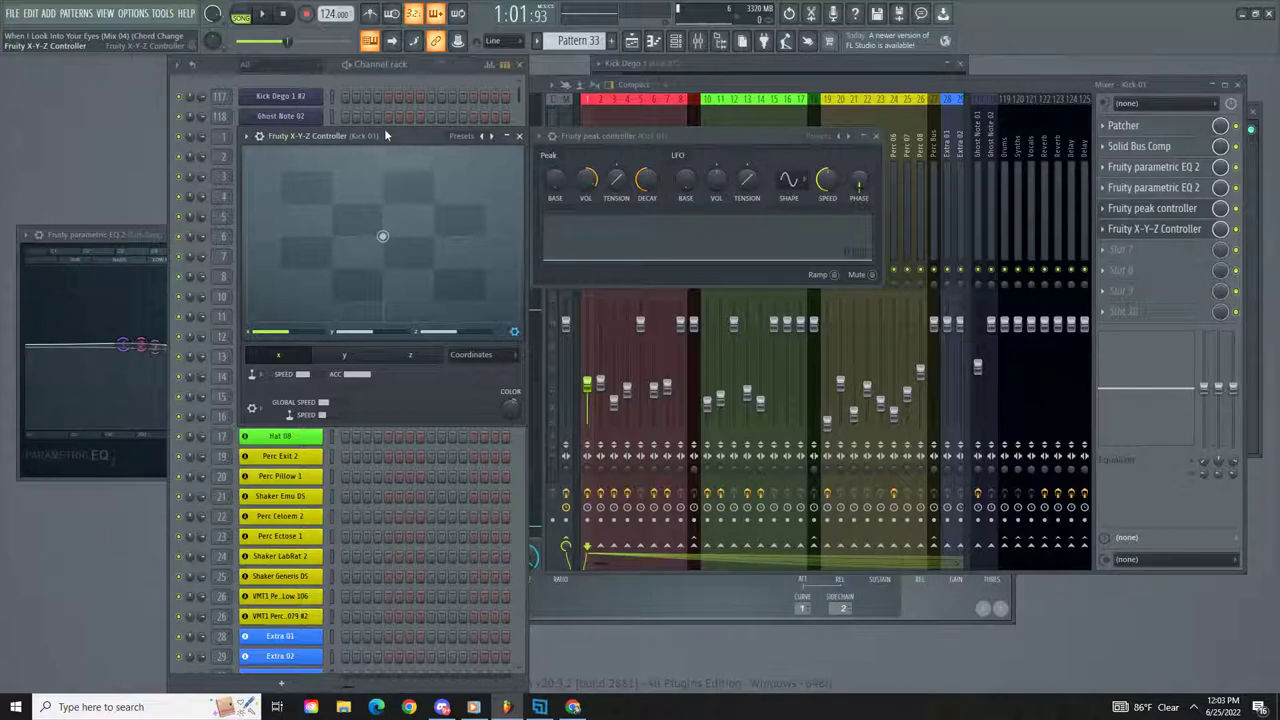
{"action": "key", "text": "ctrl+s"}
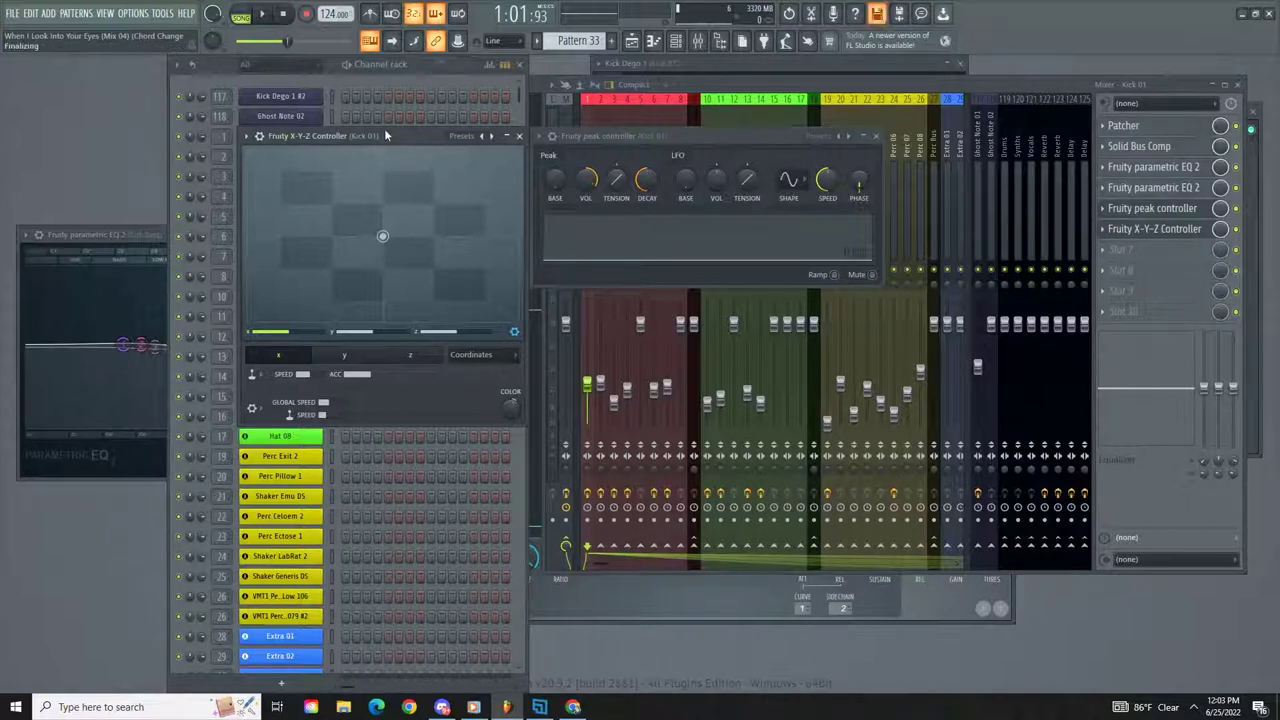
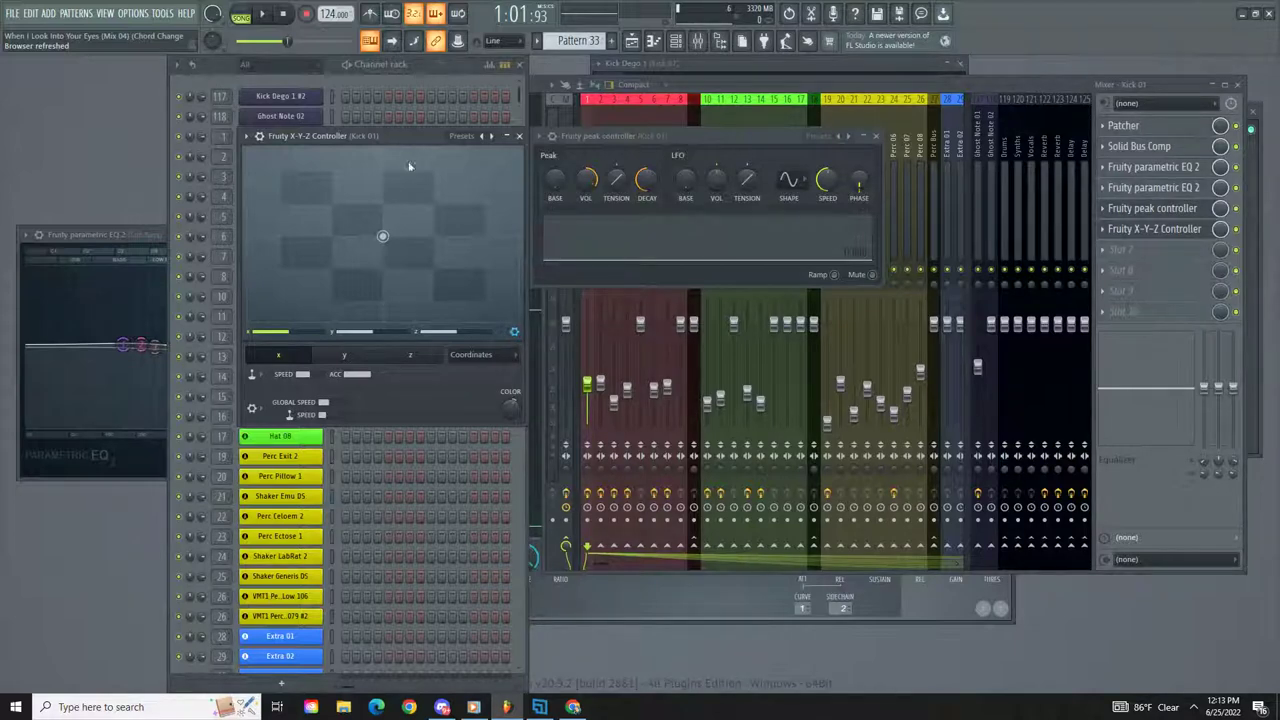
Step: Switch to Chrome, check the participants of the YouTube live chat, and return to FL Studio
{"action": "left_click", "coordinate": [573, 707]}
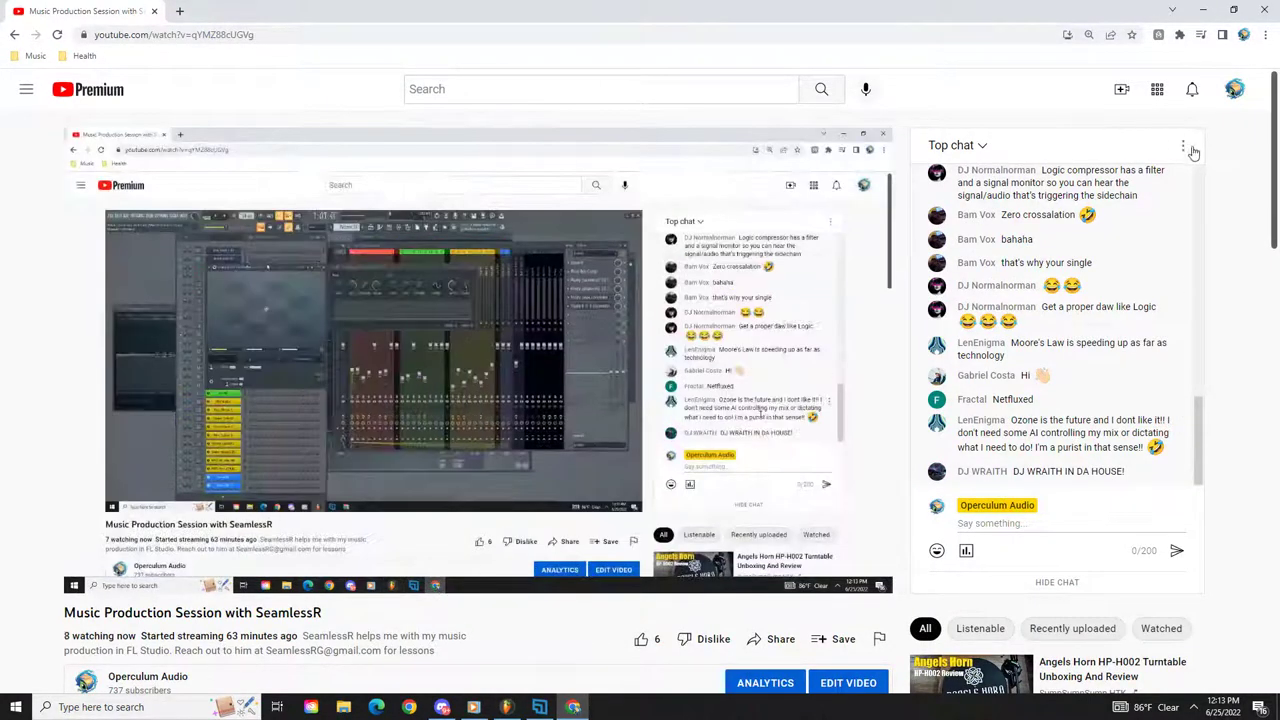
{"action": "left_click", "coordinate": [1183, 148]}
{"action": "left_click", "coordinate": [1108, 206]}
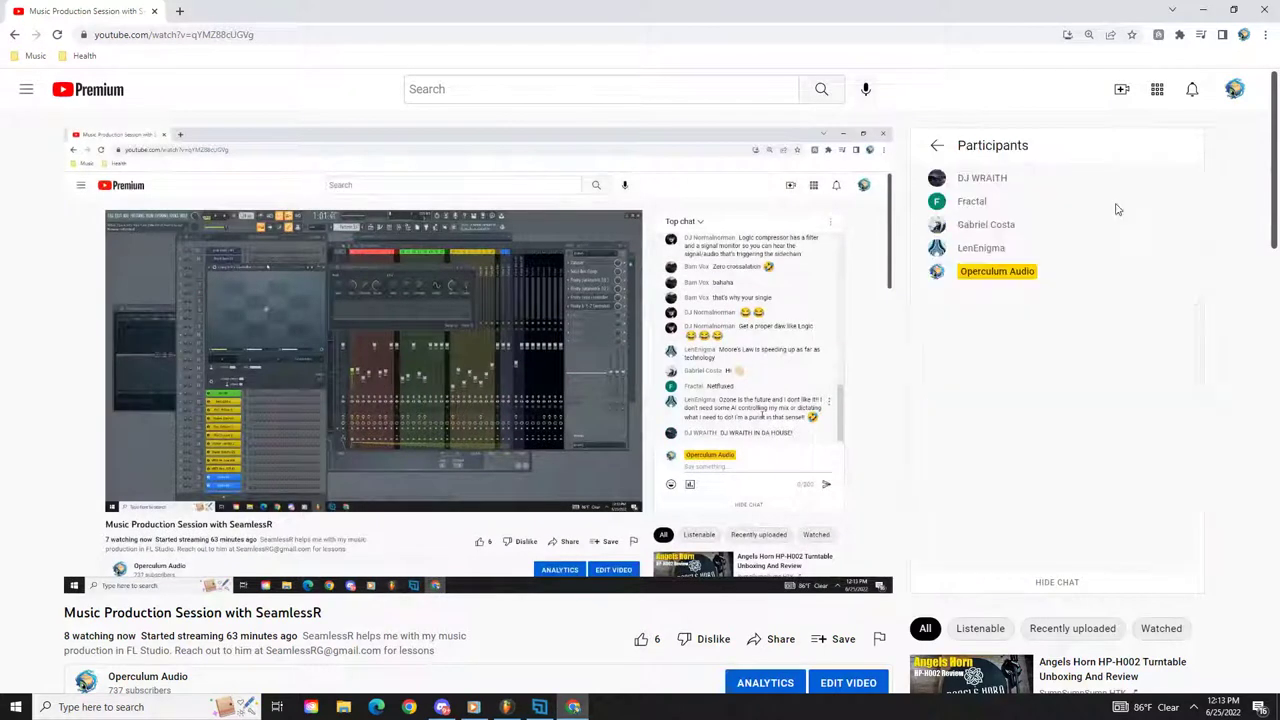
{"action": "left_click", "coordinate": [931, 146]}
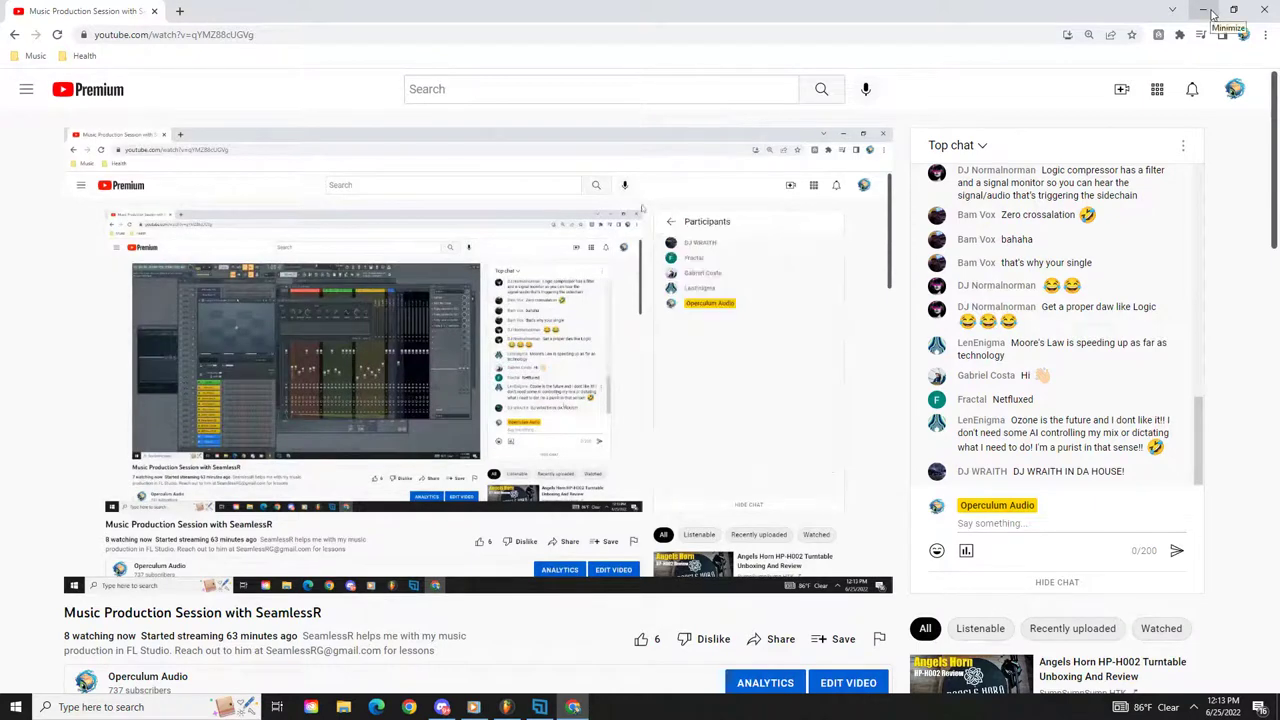
{"action": "left_click", "coordinate": [1208, 12]}
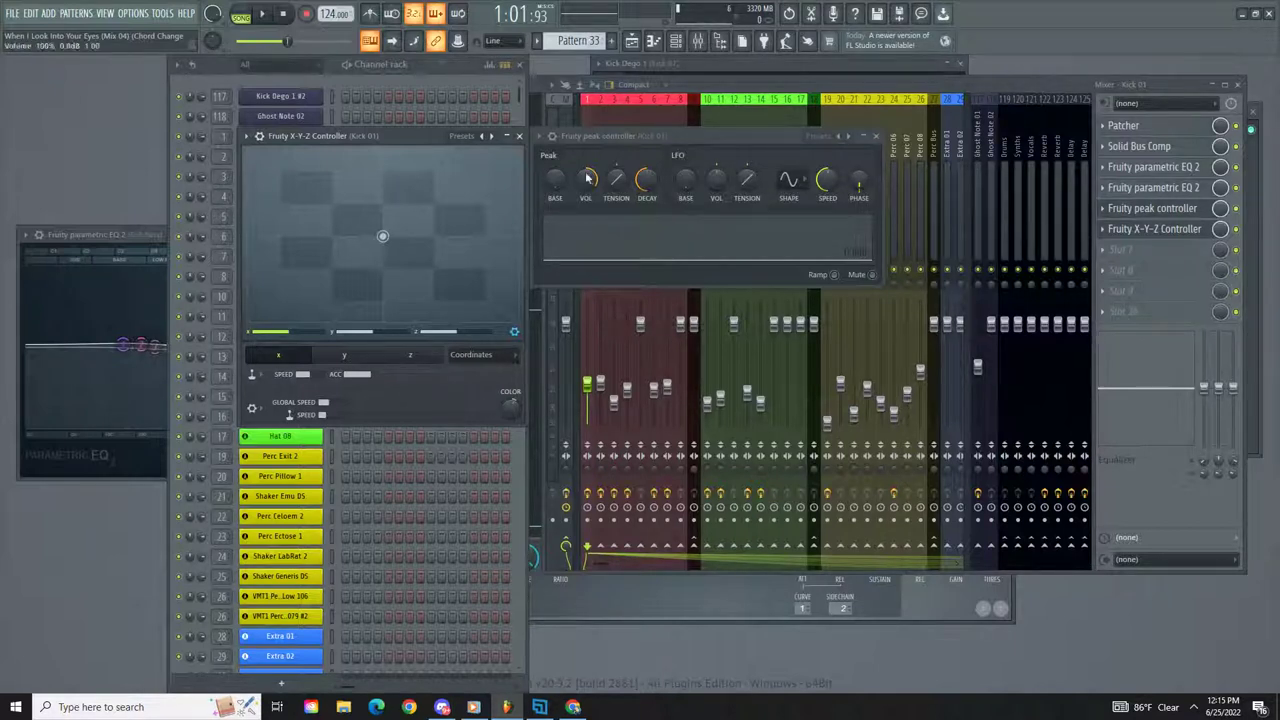
Step: Shift the channel rack aside, and bring the X-Y-Z Controller window to the front in a higher position
{"action": "left_click", "coordinate": [417, 62]}
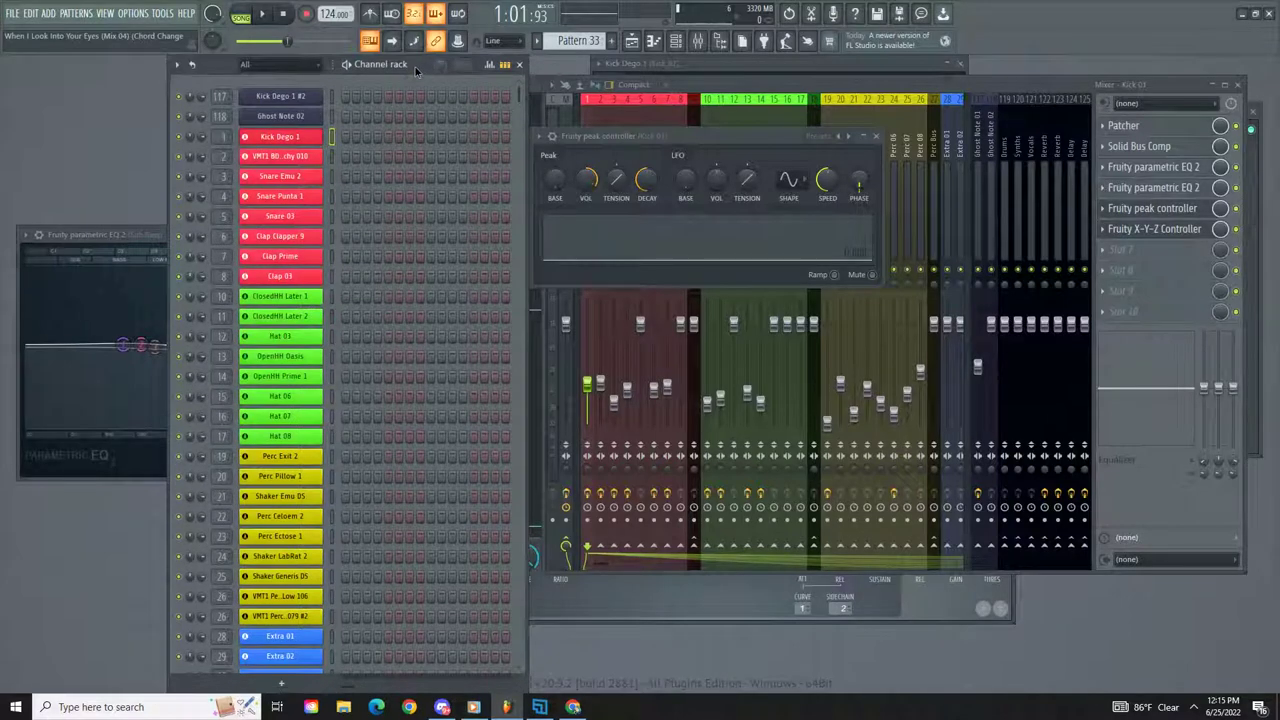
{"action": "left_click_drag", "start_coordinate": [417, 70], "coordinate": [371, 64]}
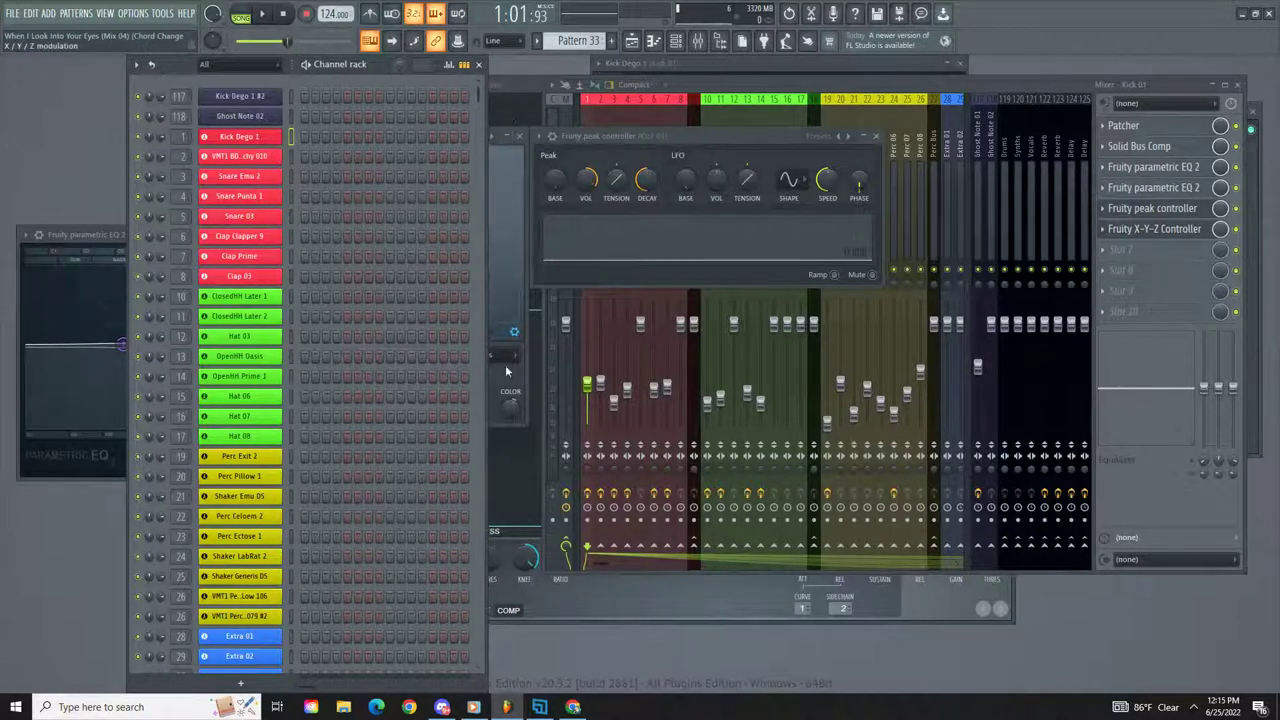
{"action": "left_click", "coordinate": [494, 418]}
{"action": "left_click_drag", "start_coordinate": [397, 130], "coordinate": [455, 65]}
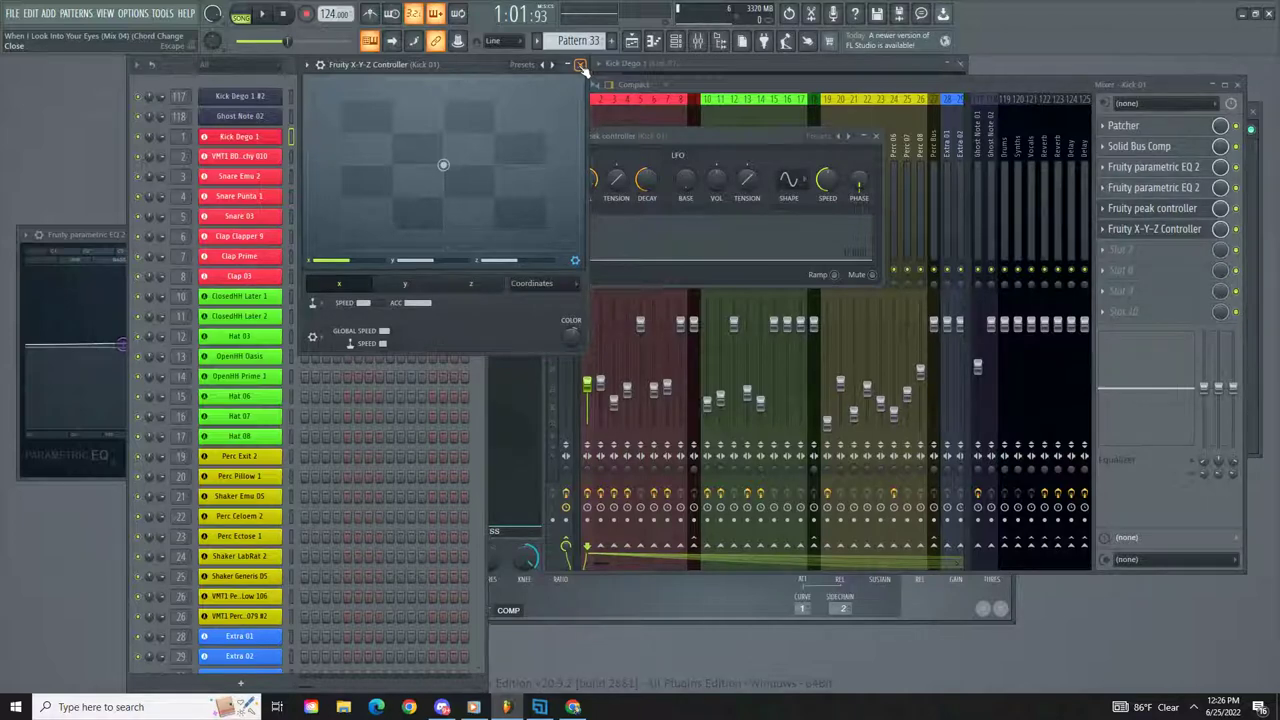
Step: Close the Fruity X-Y-Z Controller and Fruity Peak Controller windows
{"action": "left_click", "coordinate": [581, 66]}
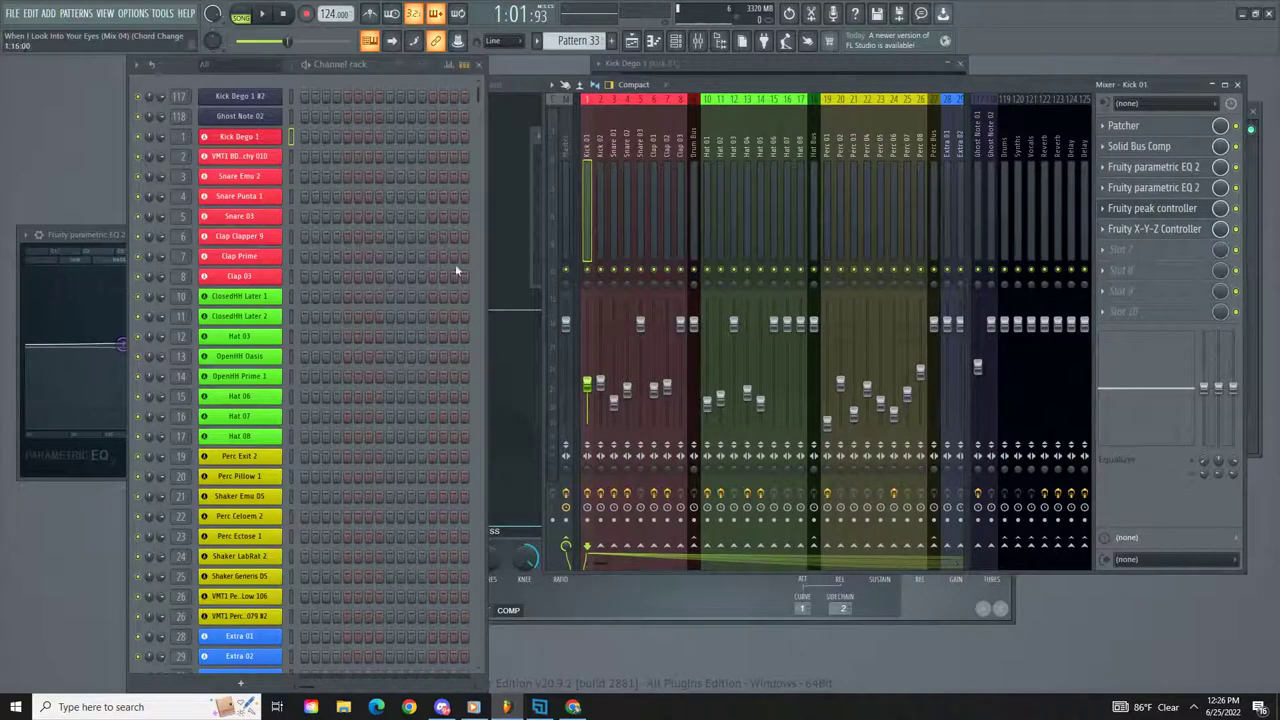
{"action": "left_click", "coordinate": [534, 283]}
{"action": "left_click", "coordinate": [879, 137]}
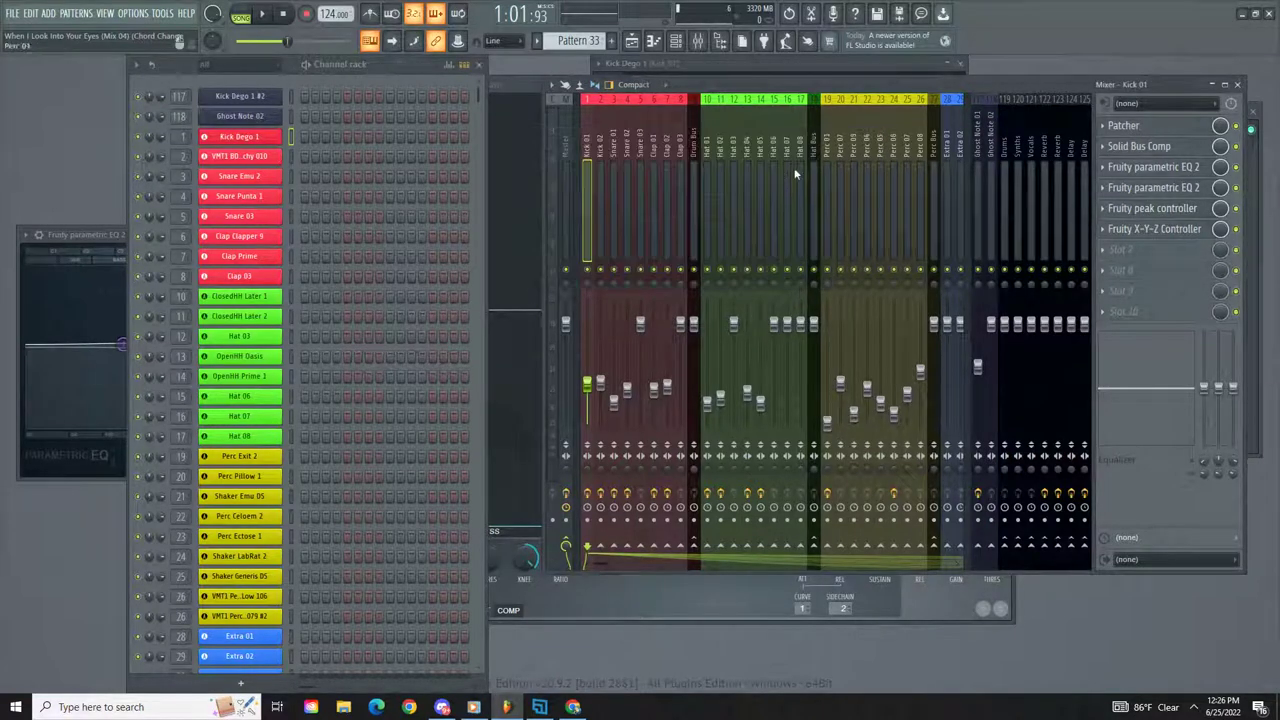
{"action": "scroll", "coordinate": [762, 178], "scroll_direction": "down", "scroll_amount": 10}
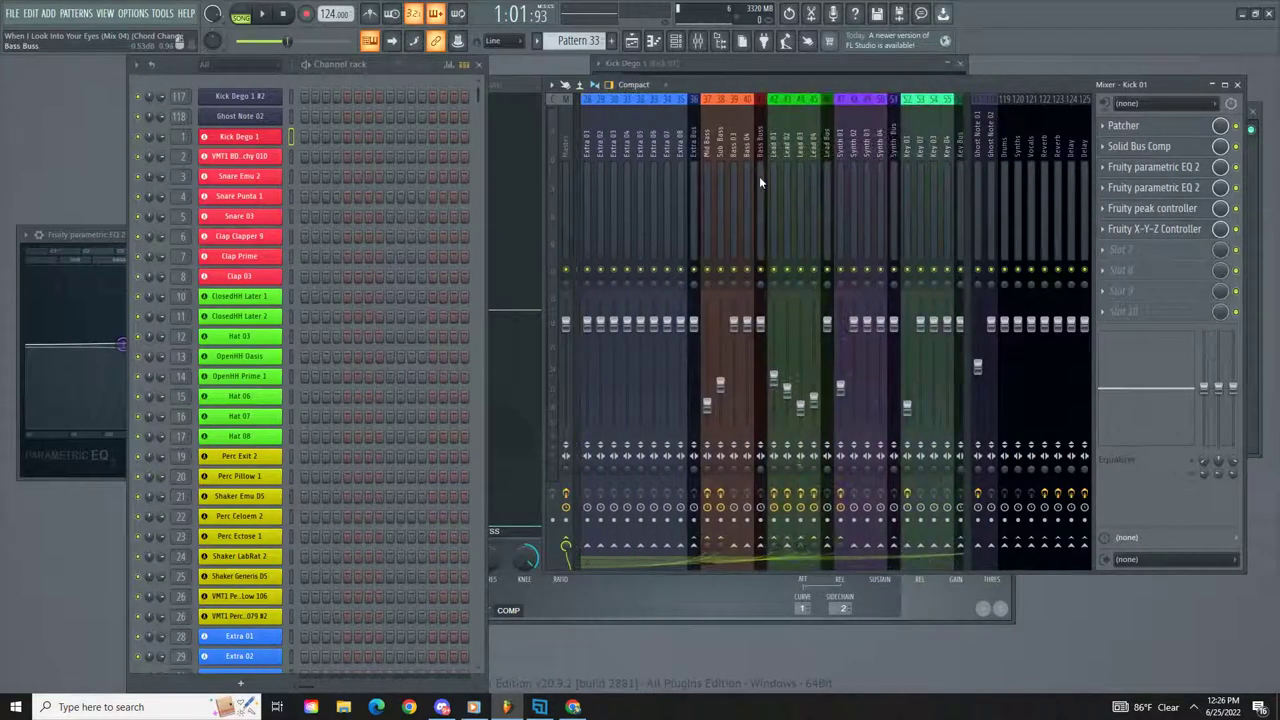
{"action": "scroll", "coordinate": [741, 178], "scroll_direction": "down", "scroll_amount": 6}
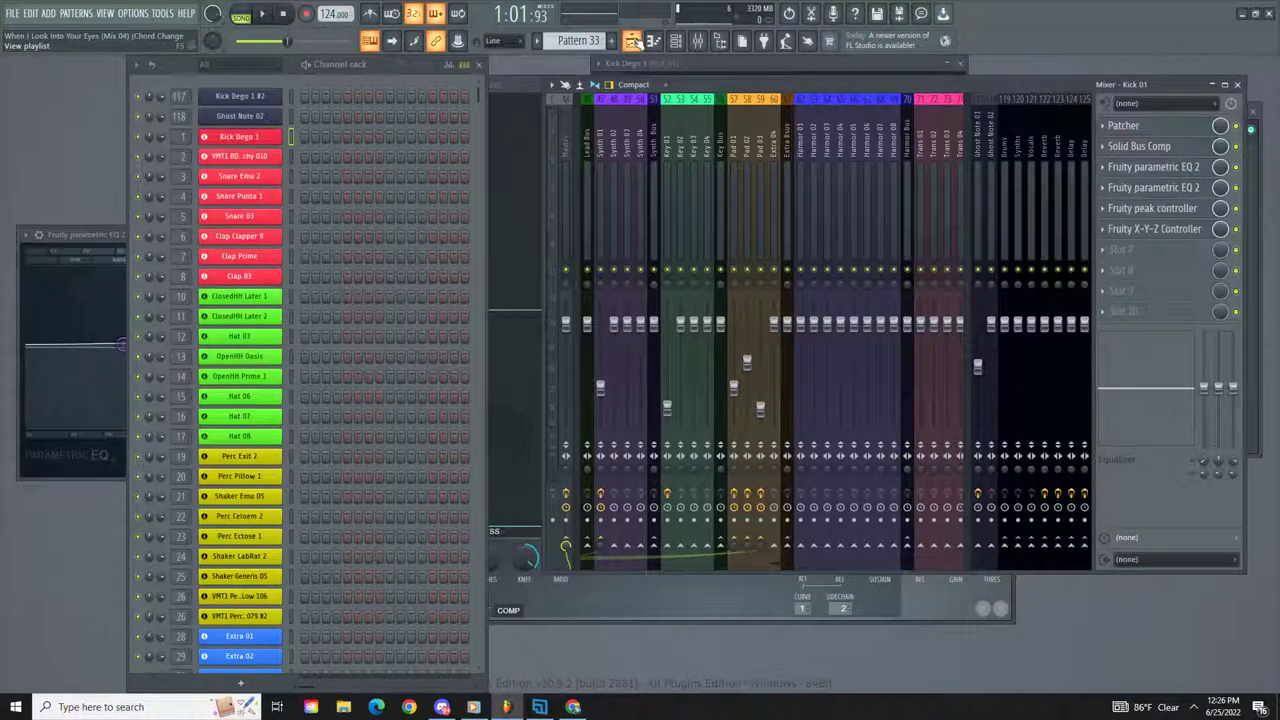
Step: Switch to the live-streaming program and open its list of broadcast outputs
{"action": "left_click", "coordinate": [539, 707]}
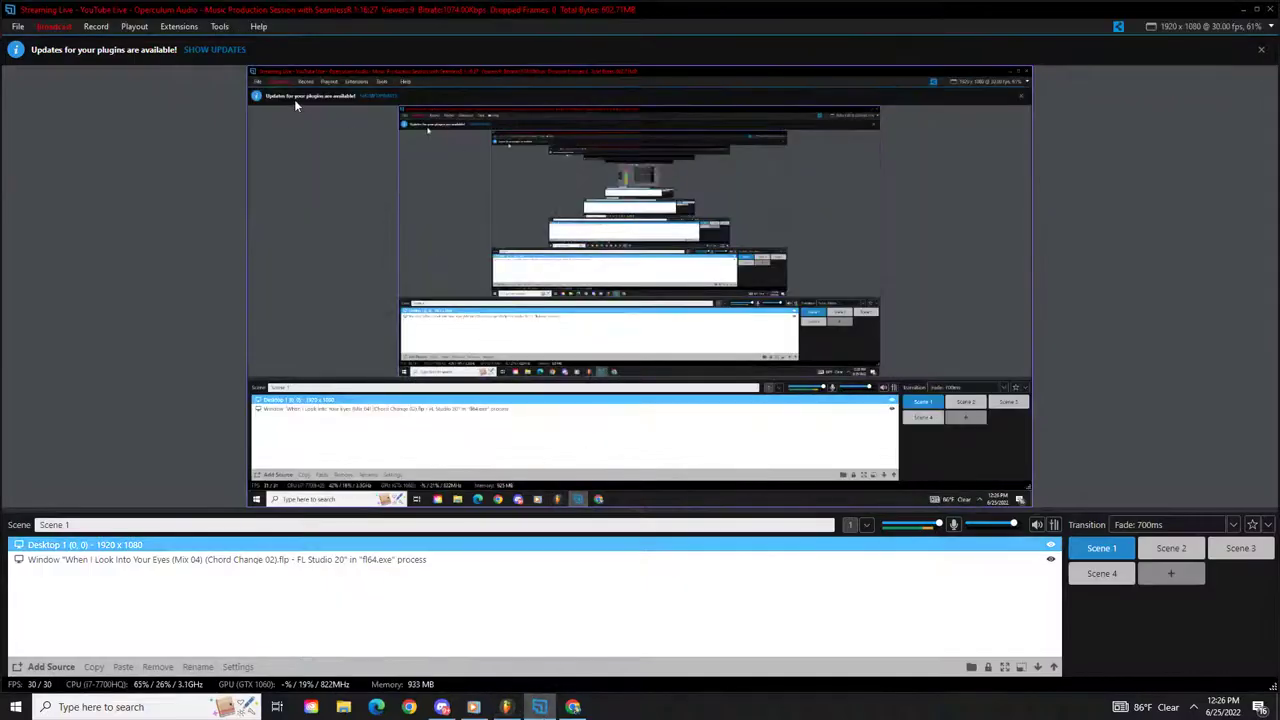
{"action": "left_click", "coordinate": [68, 31]}
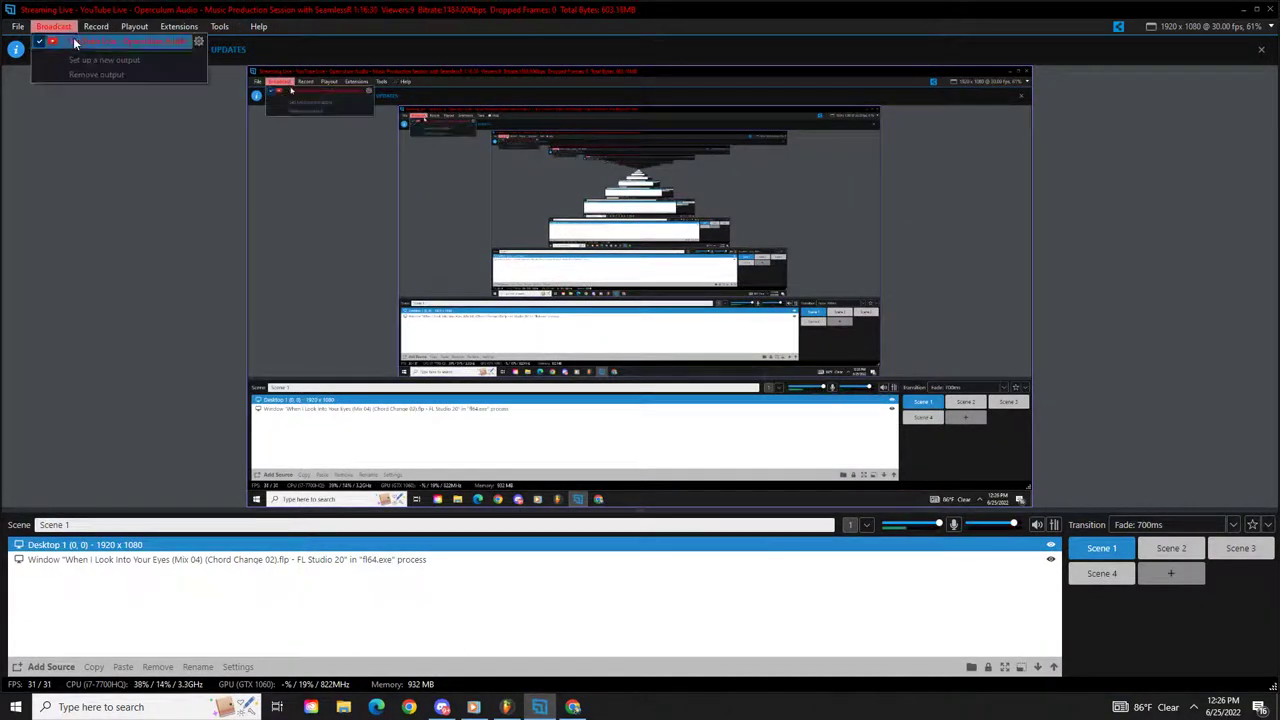